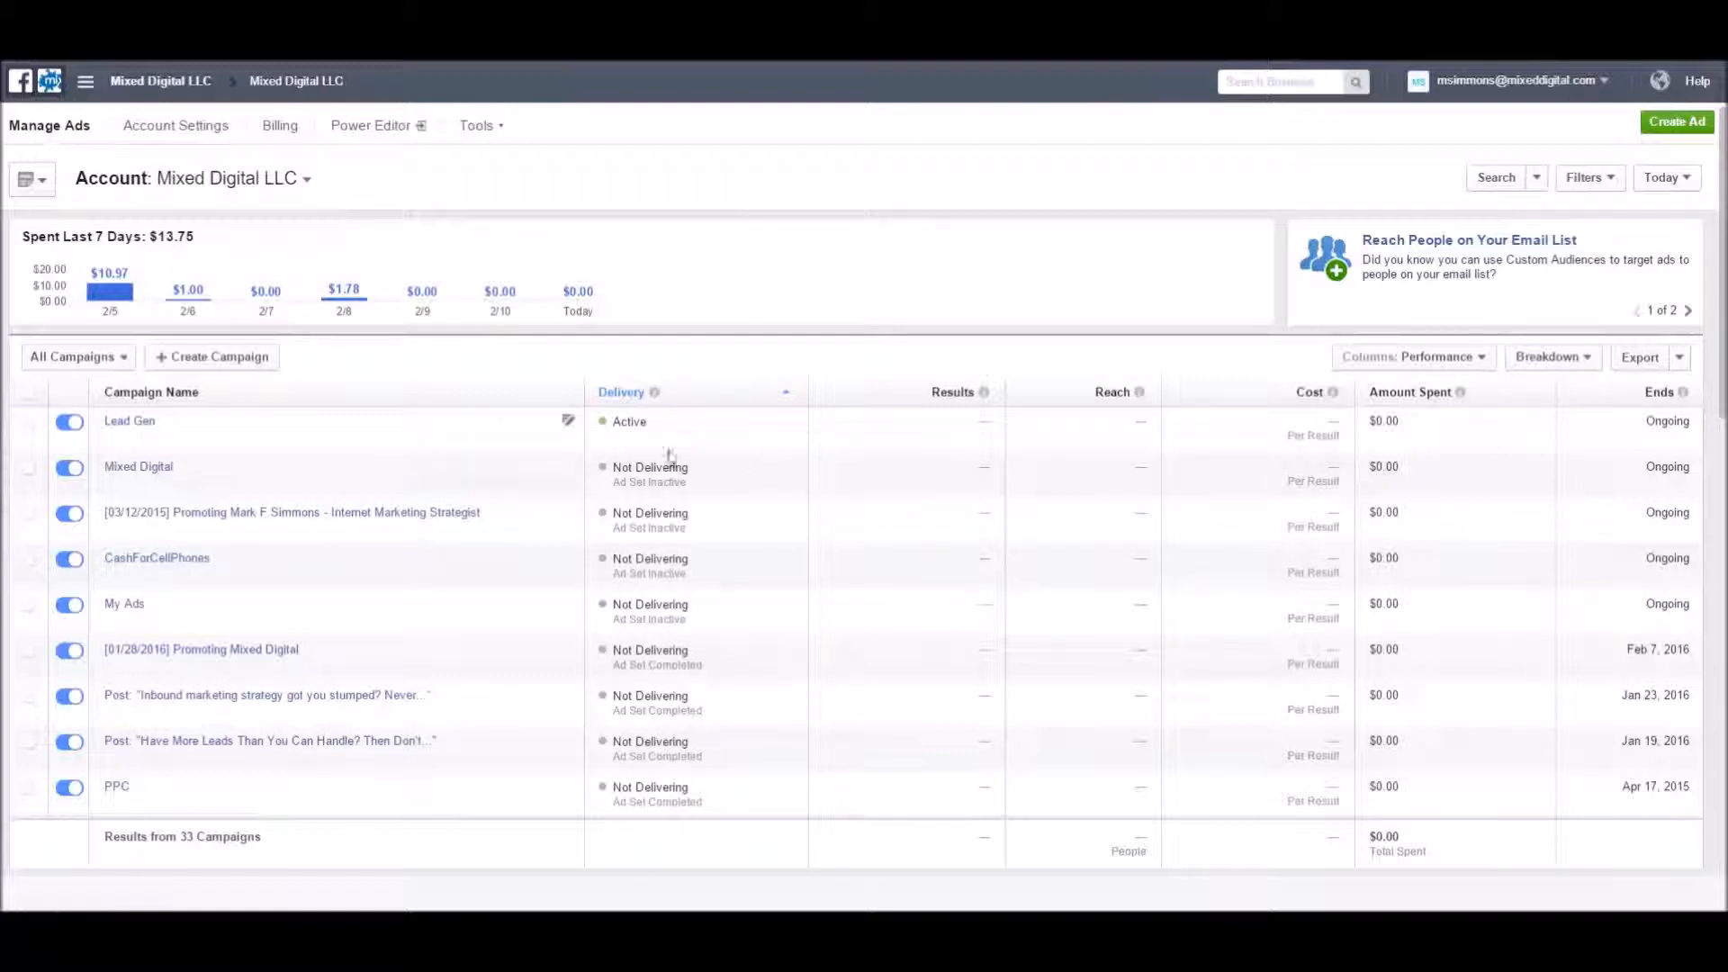
# - Create a new campaign with the objective of sending people to your website
pyautogui.click(205, 360)
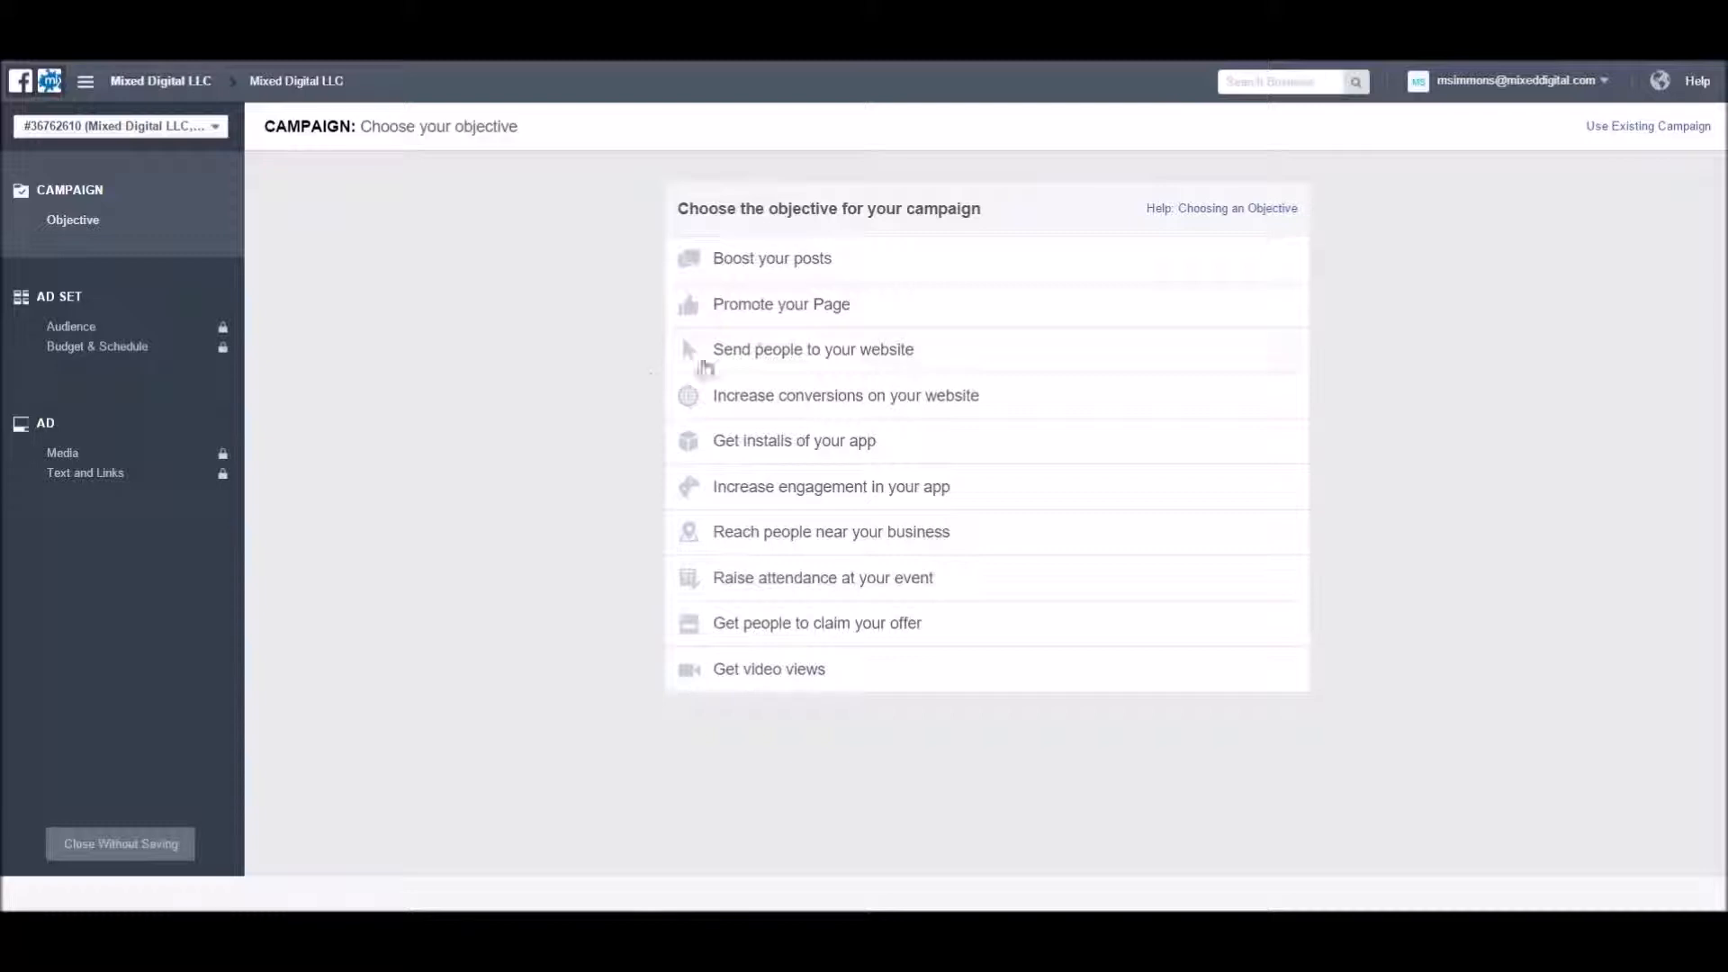
pyautogui.click(832, 354)
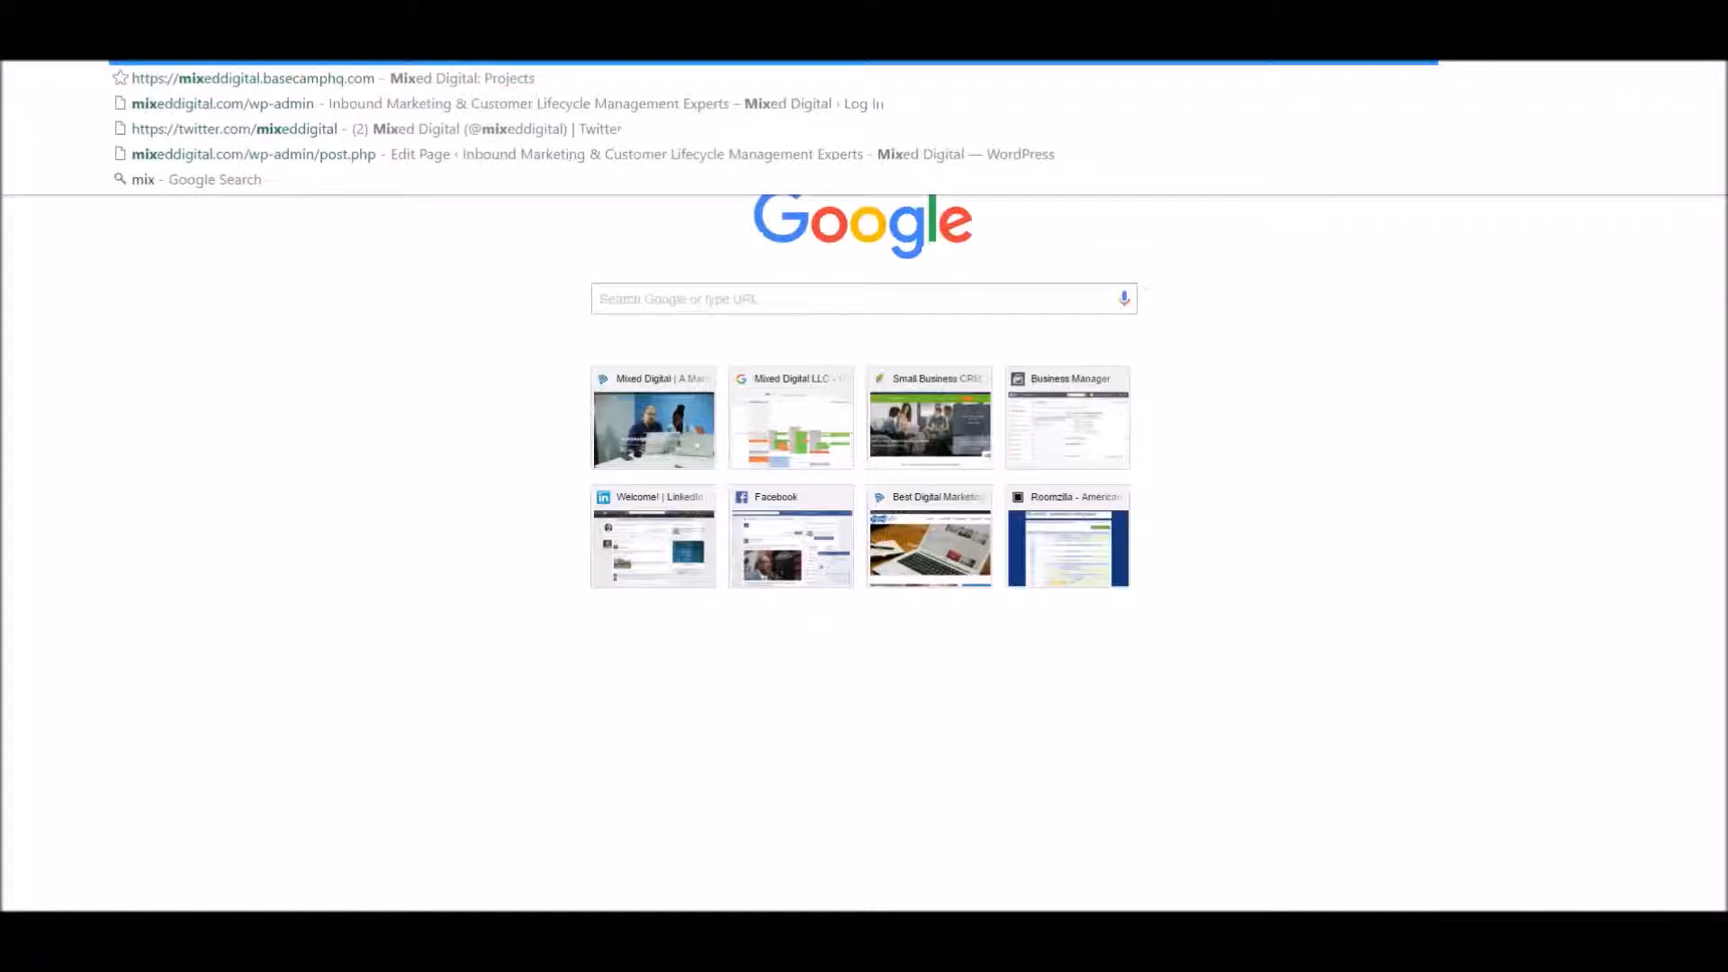
# - Switch to a new browser page, load mixeddigital.com and open its Search Engine Marketing solutions page
pyautogui.write('eddigital.com')
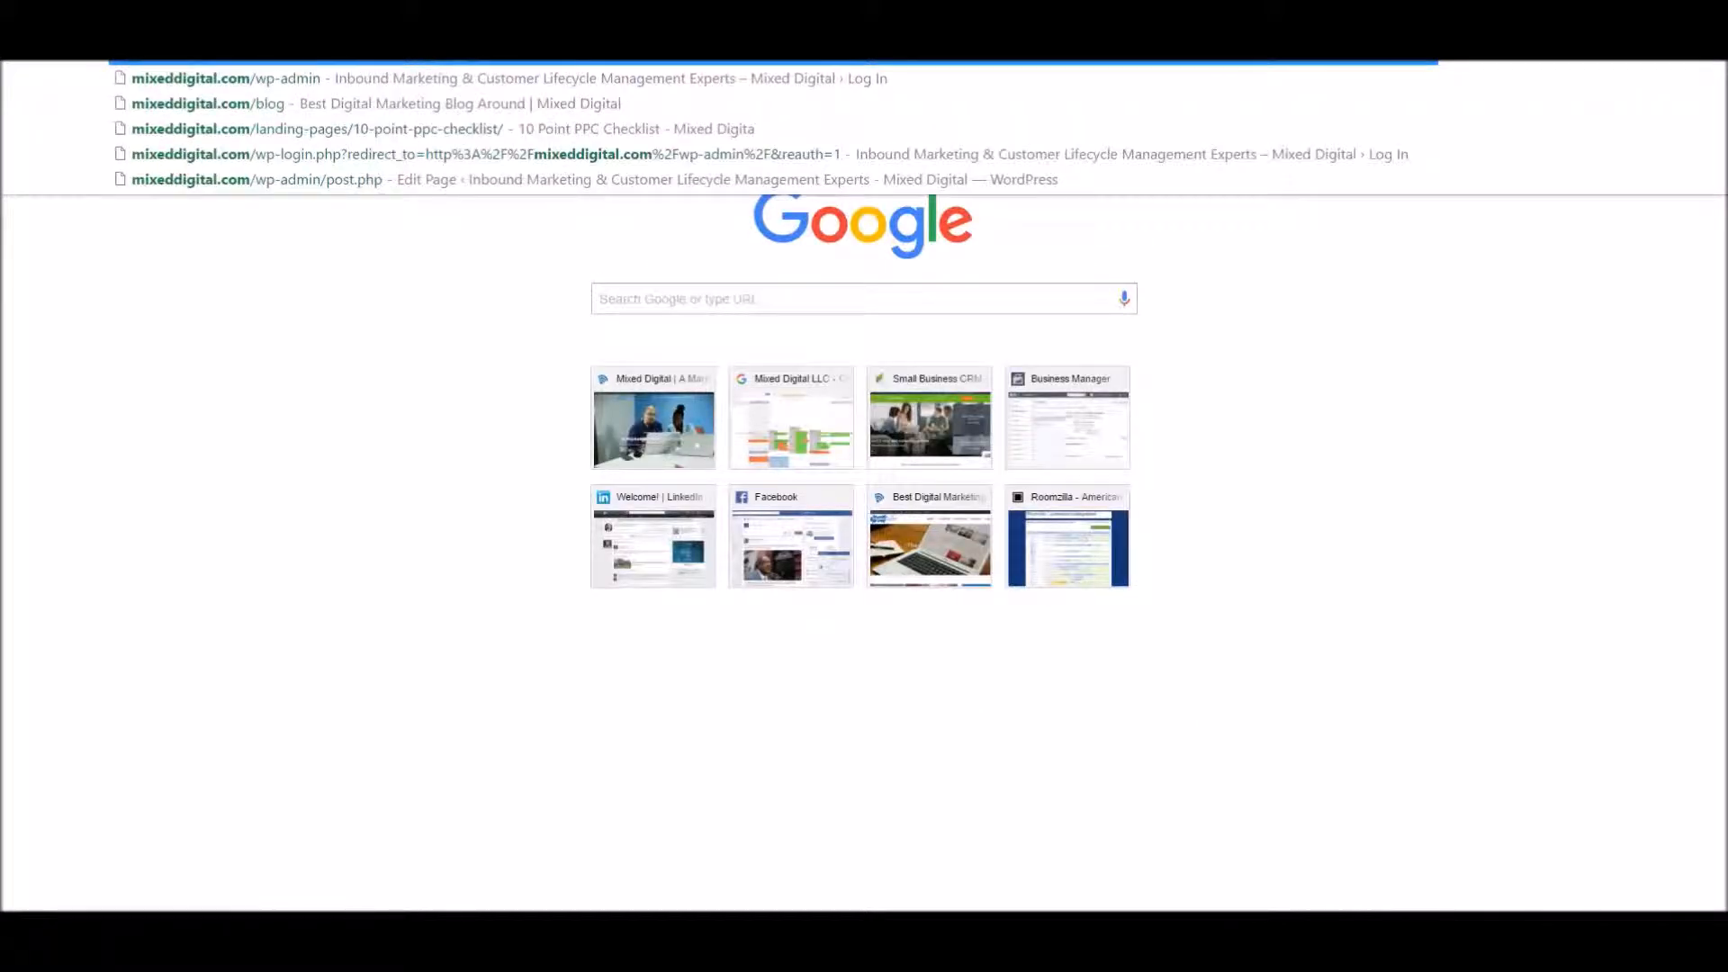
pyautogui.press('Return')
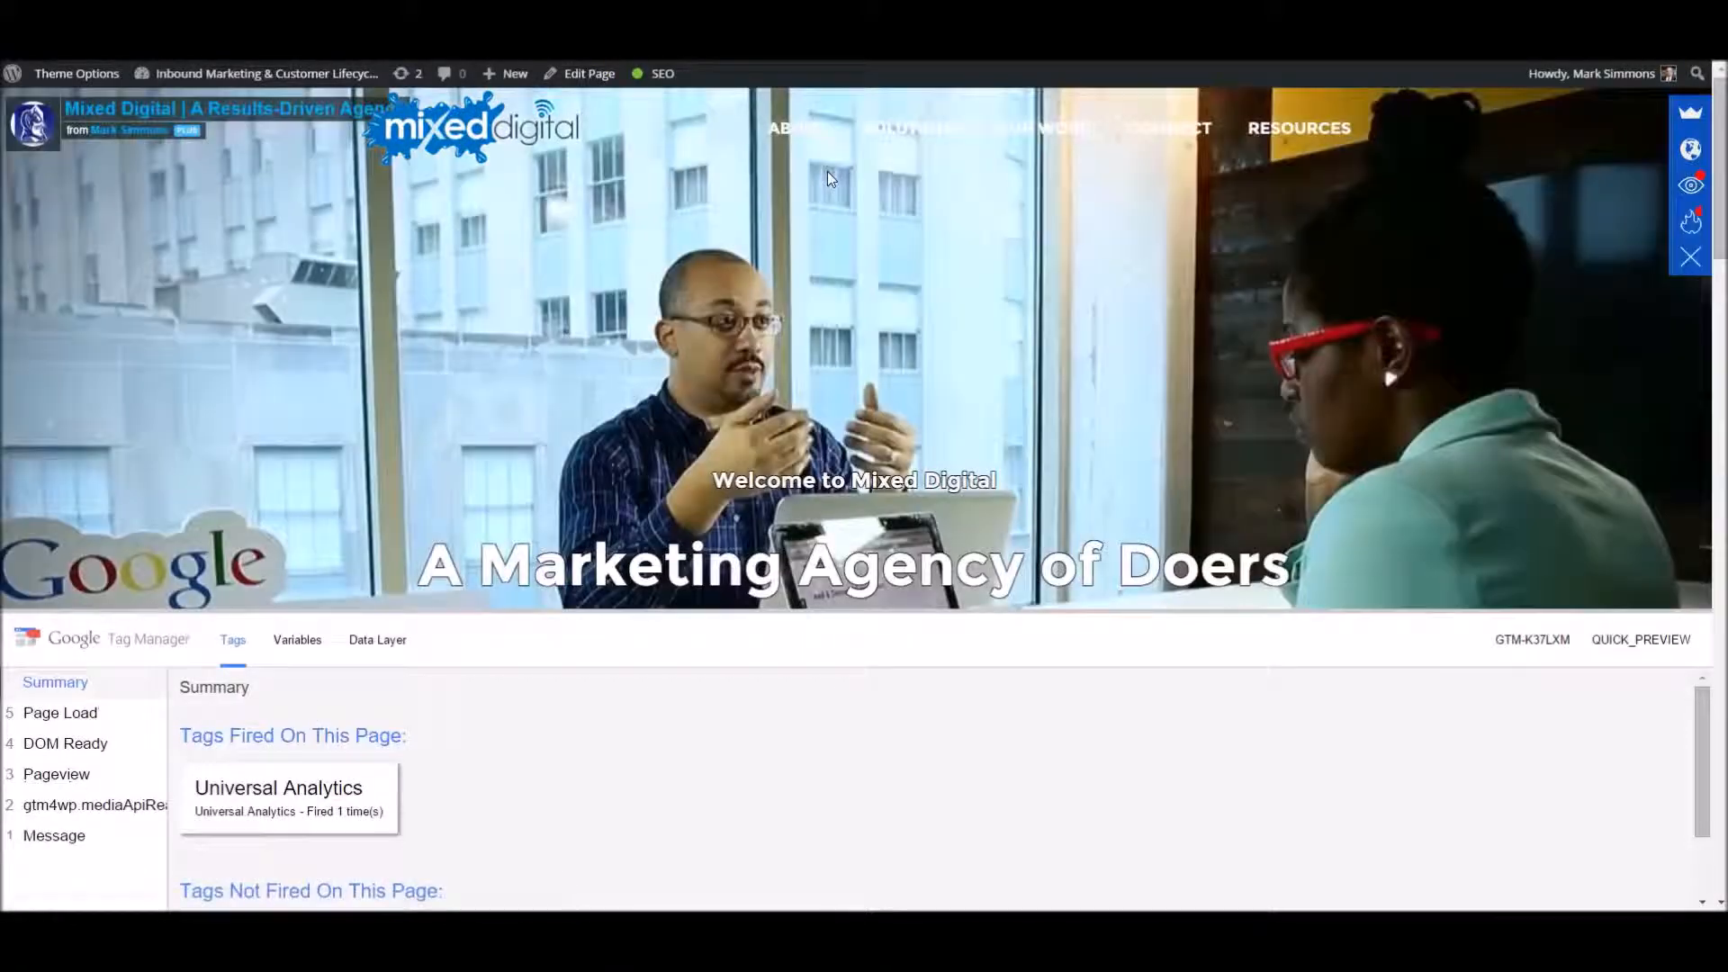
pyautogui.moveTo(914, 135)
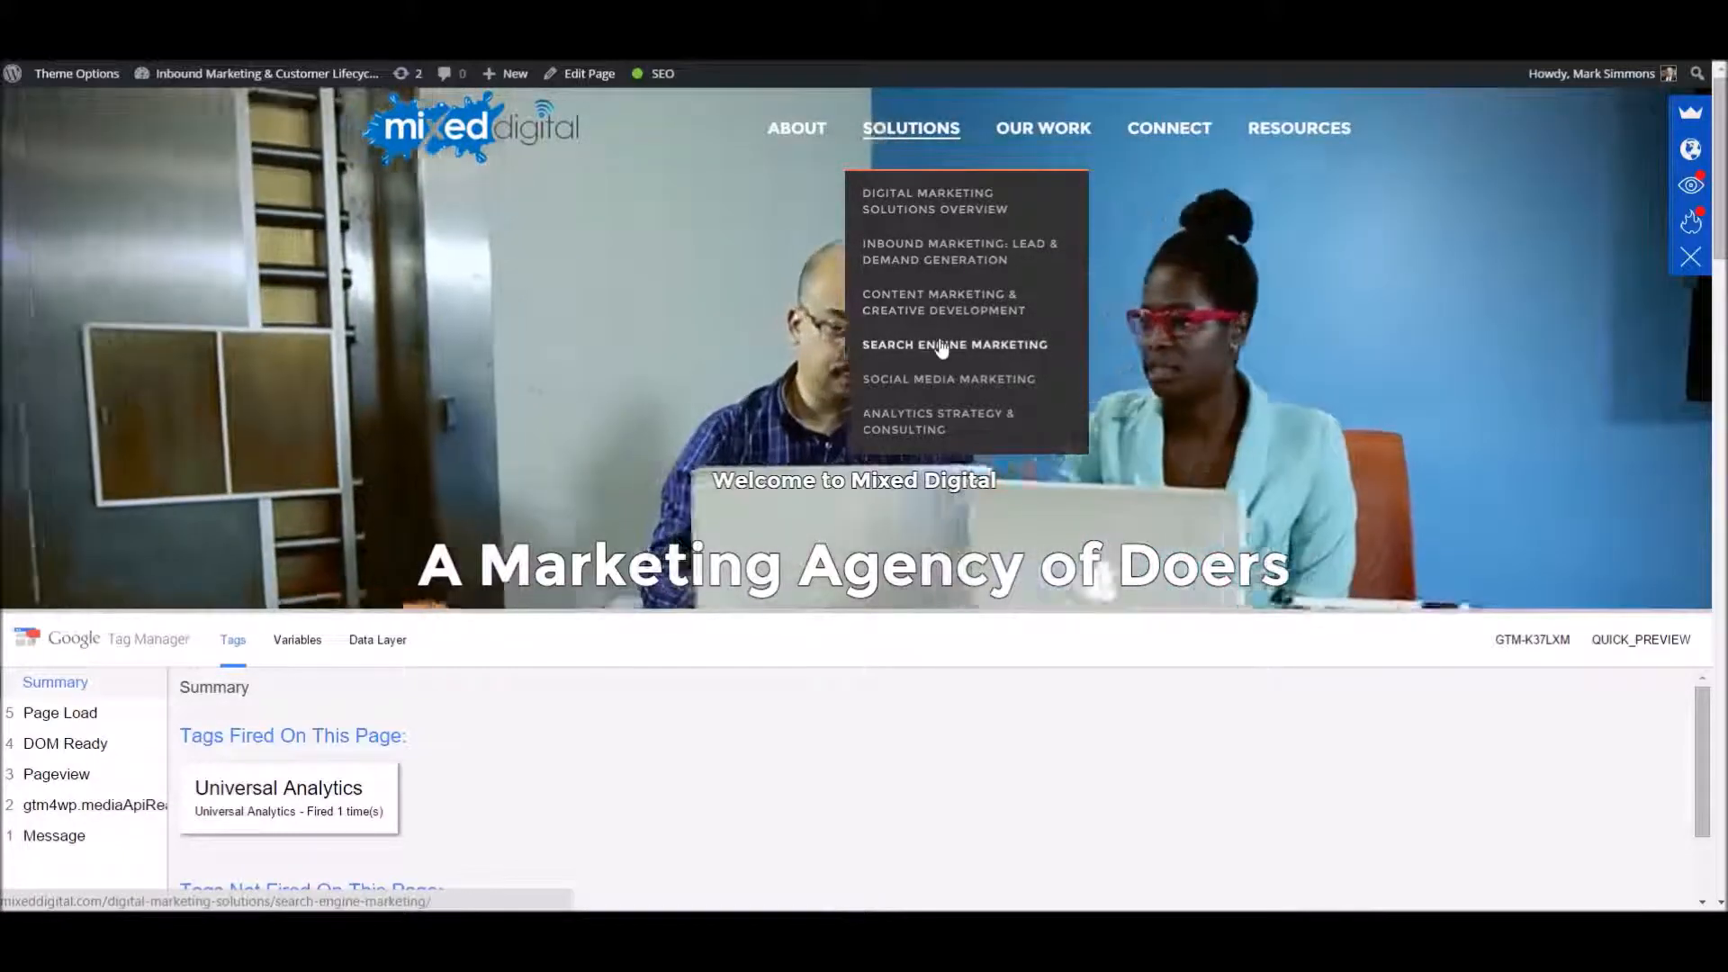
pyautogui.click(942, 346)
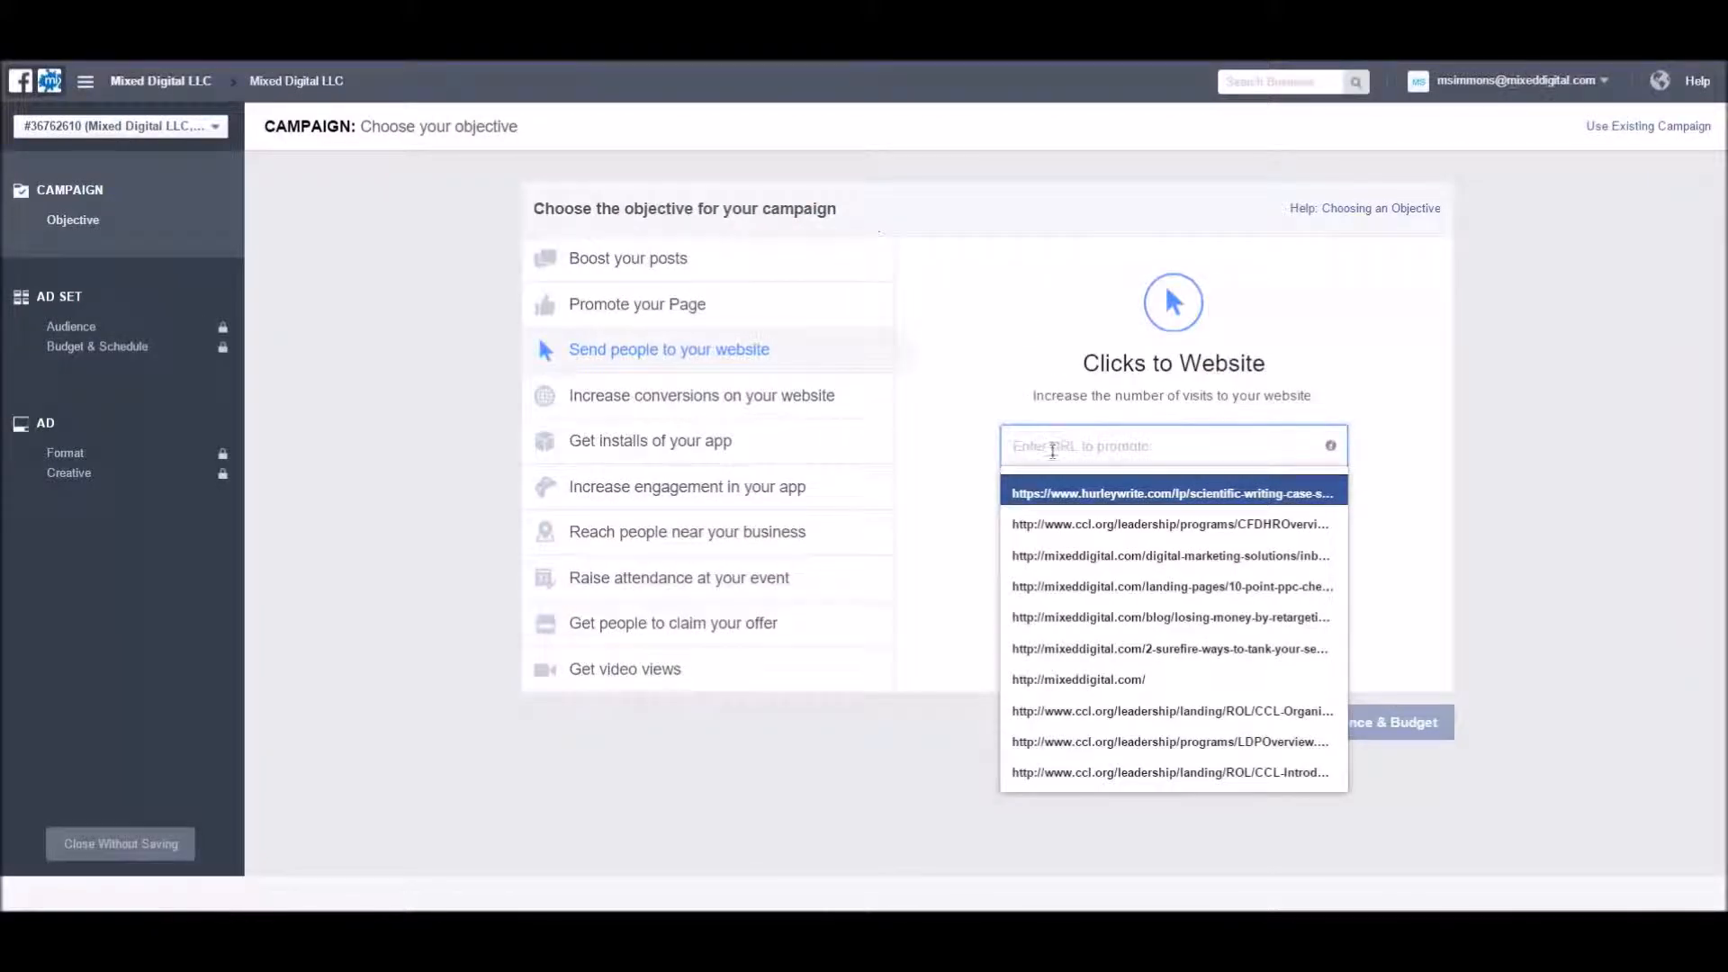
# - In Facebook Ads Manager, paste the Search Engine Marketing page address as the promoted URL and append ?utm_source=facebookads&utm_medium=cpc
pyautogui.hotkey('ctrl', 'v')
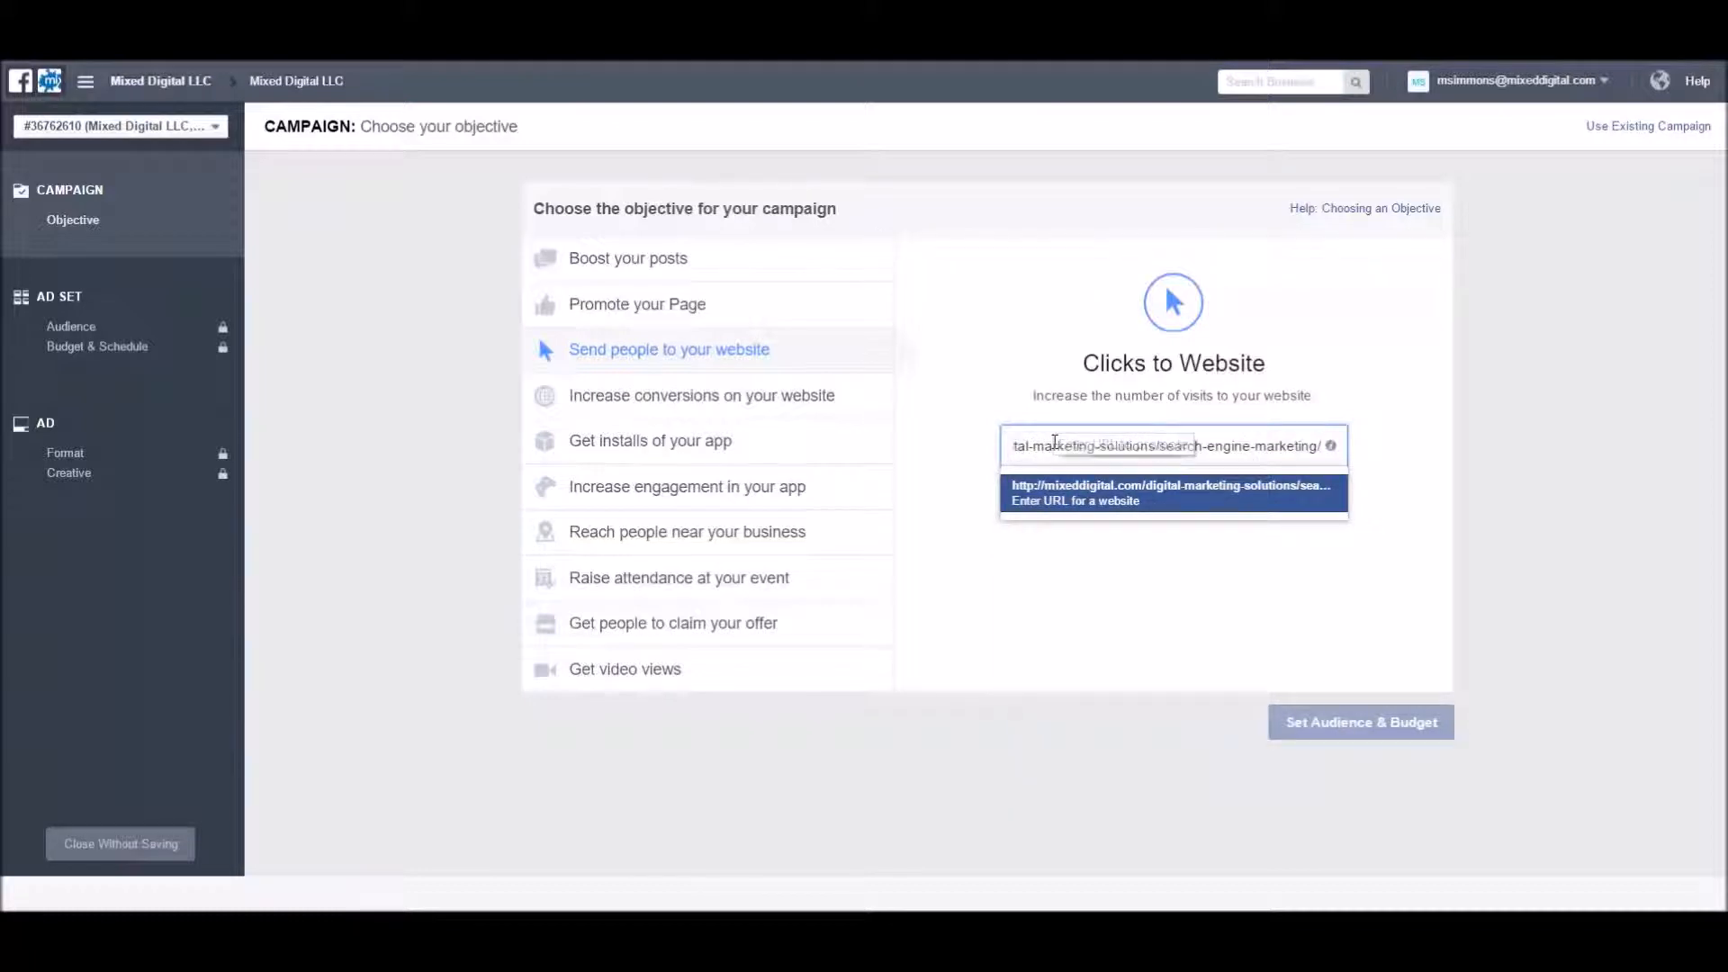
pyautogui.write('/?')
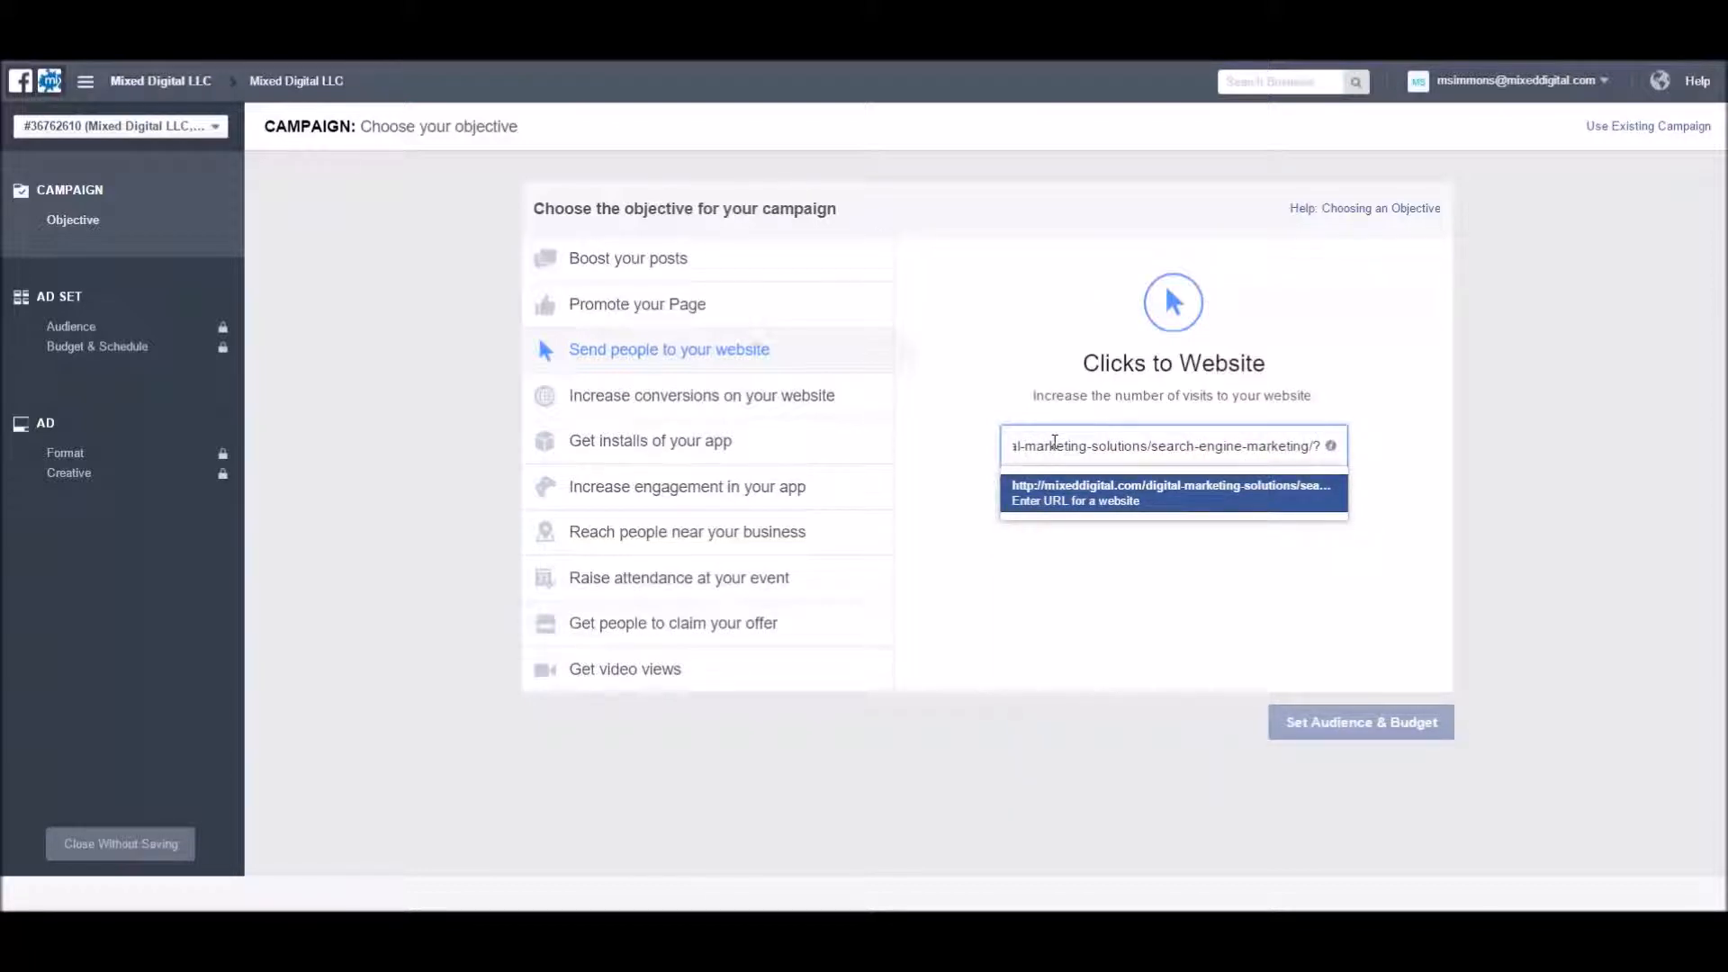
pyautogui.write('utm_source')
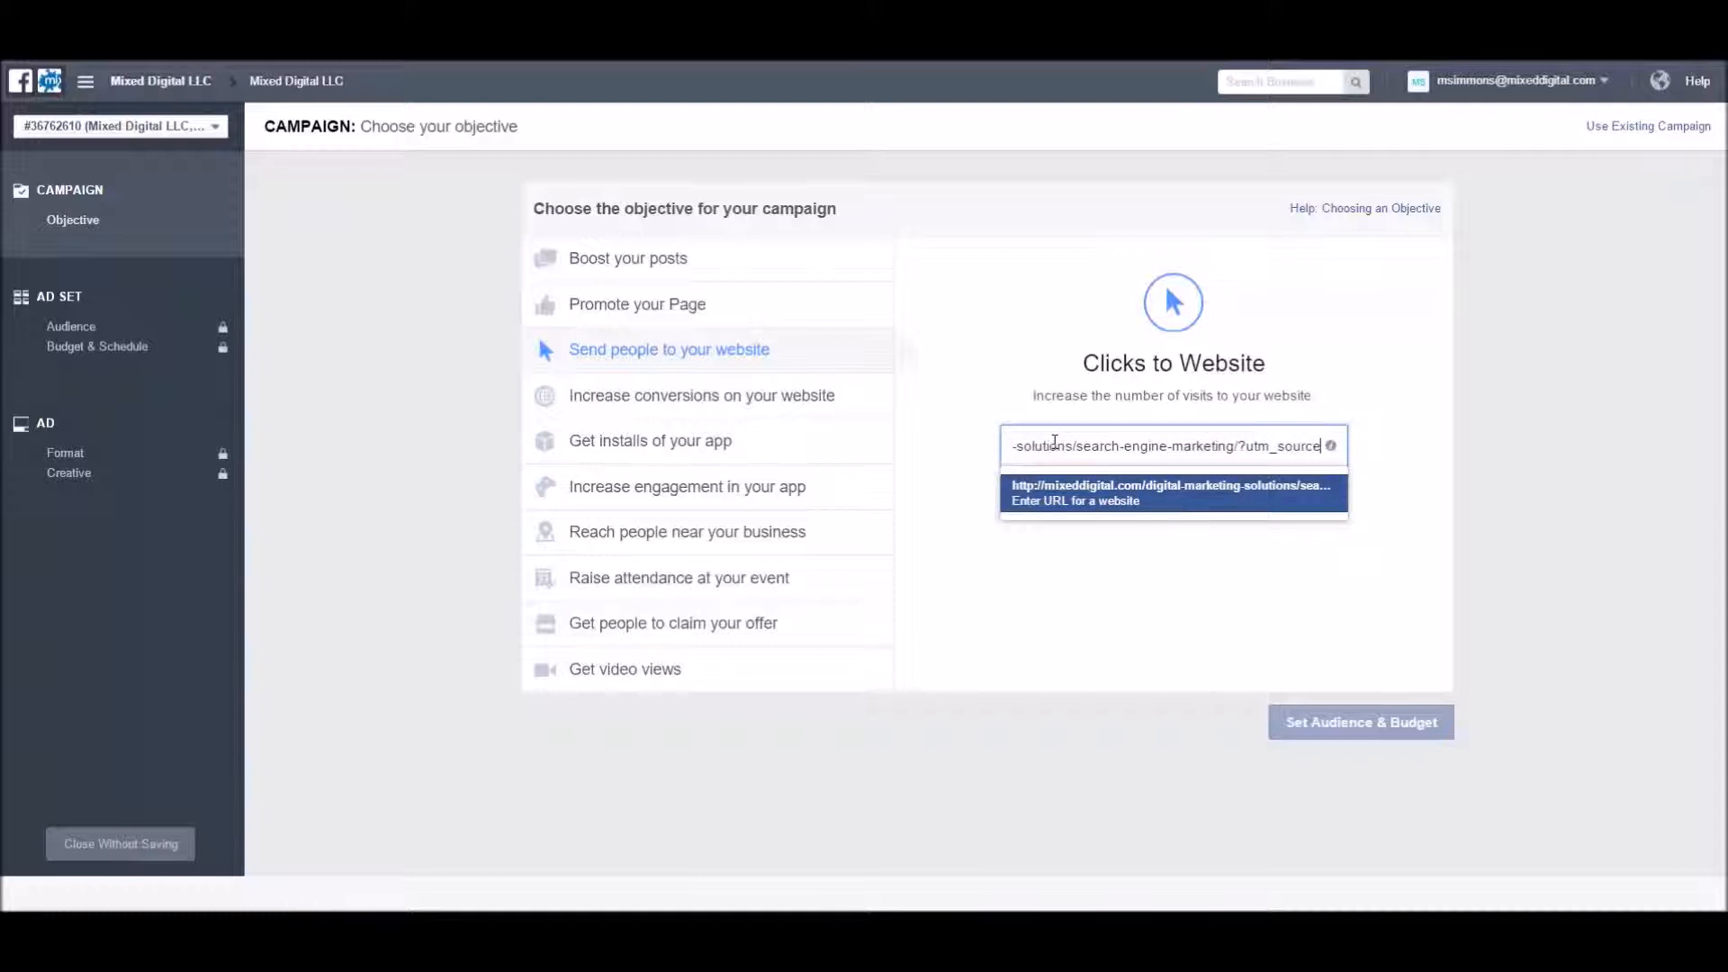
pyautogui.write('=facebooks')
pyautogui.press('BackSpace')
pyautogui.write('ads&')
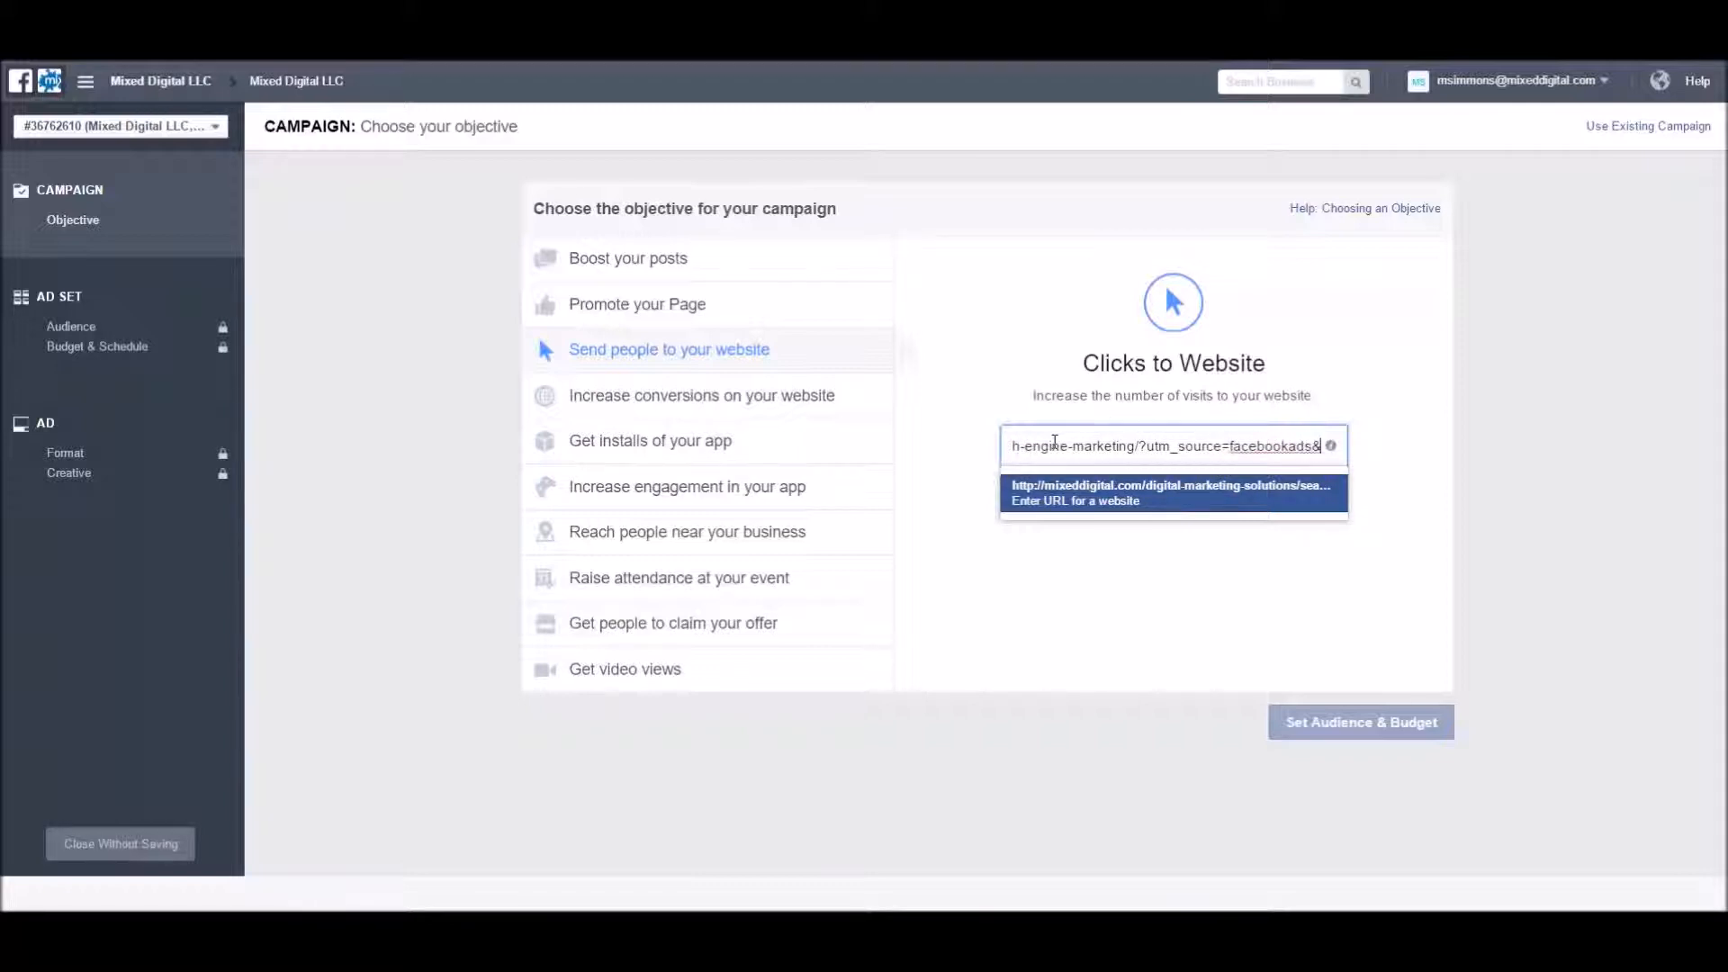
pyautogui.write('utm_')
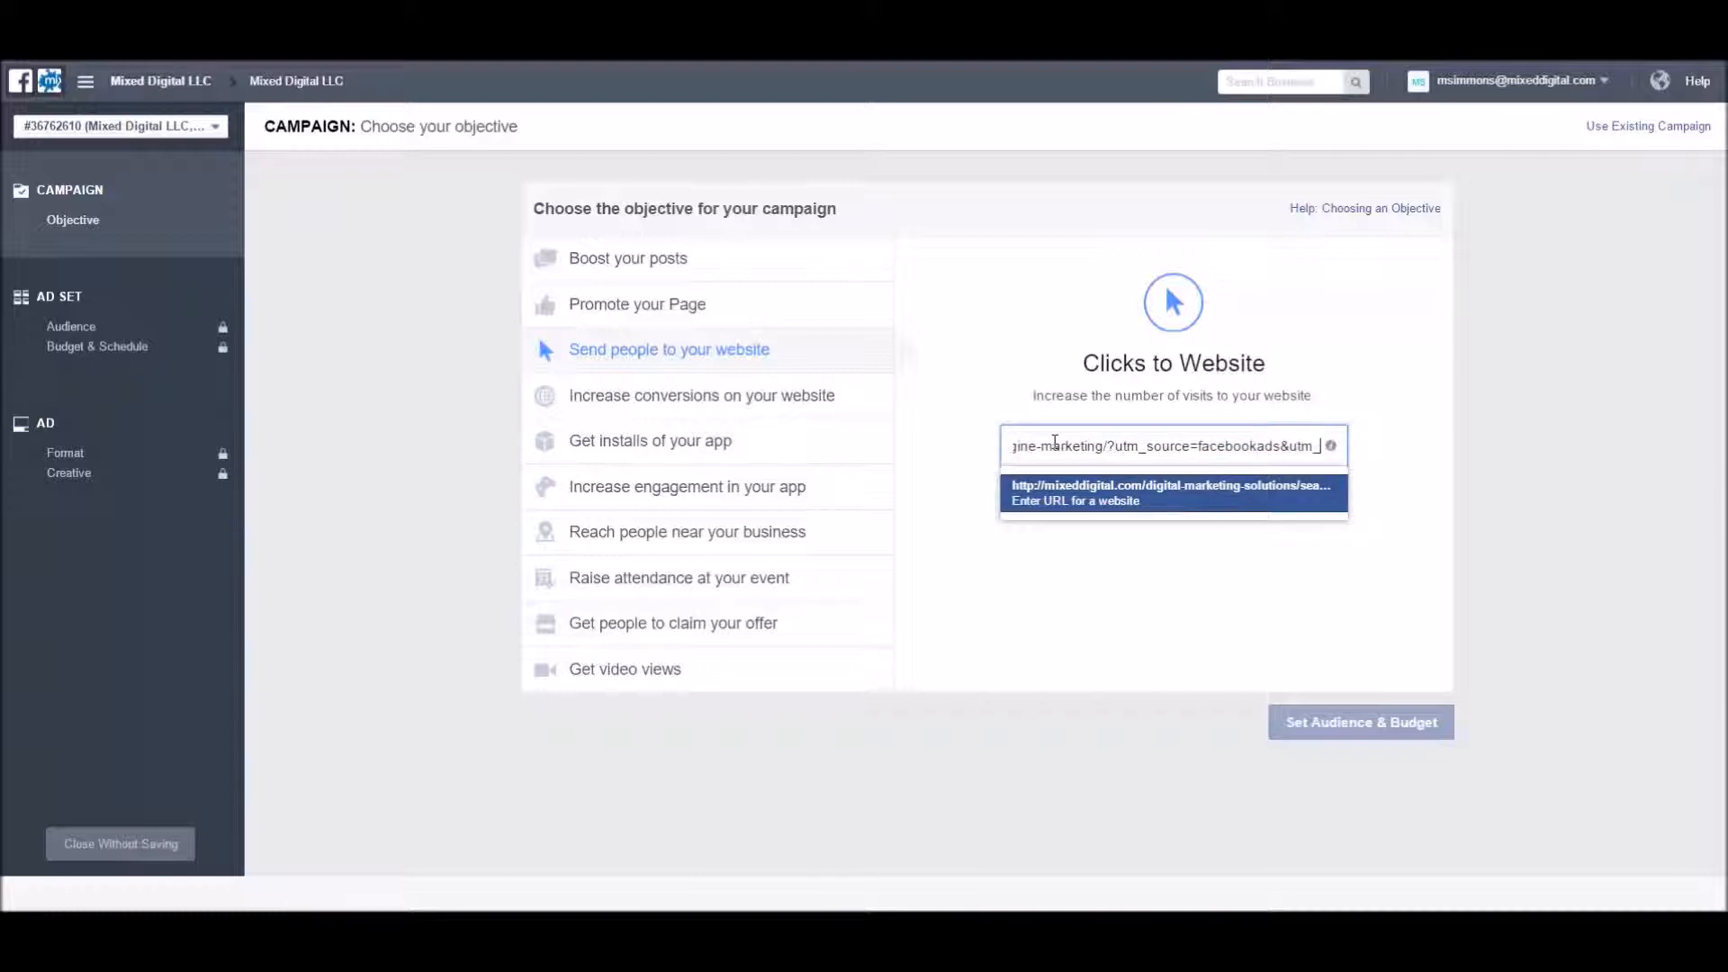
pyautogui.write('medium=cpc')
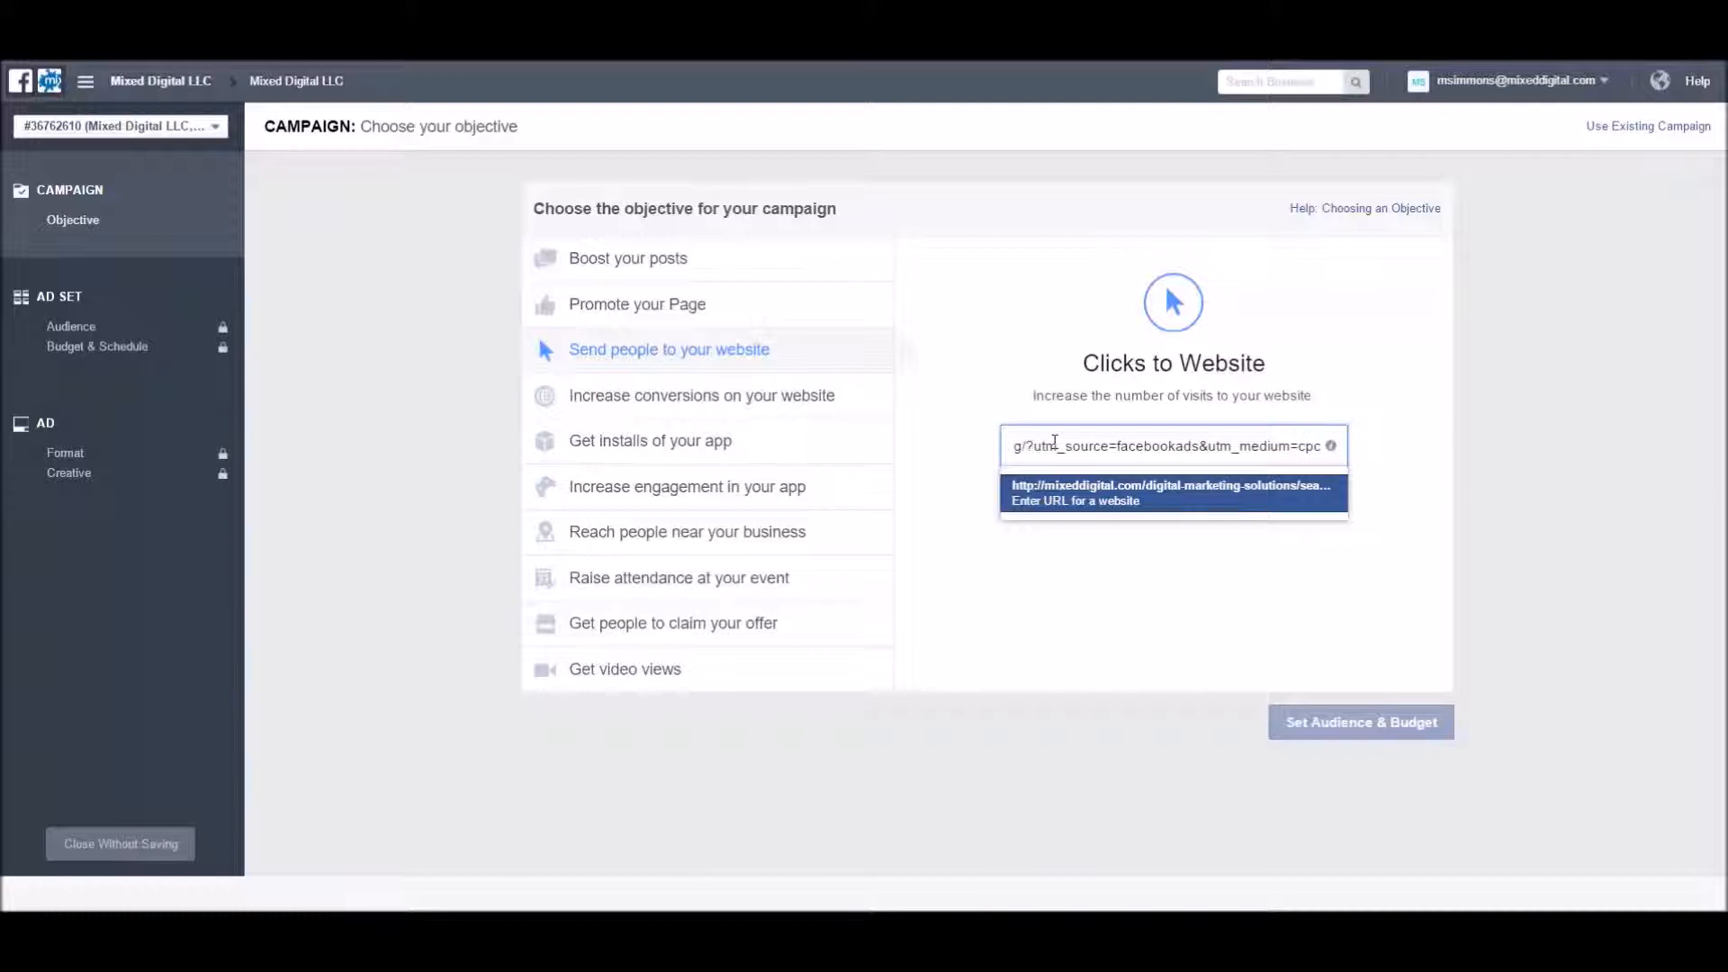
# - Append the tracking parameter utm_campaign=SEO to the promoted URL
pyautogui.write('&utm_campaign')
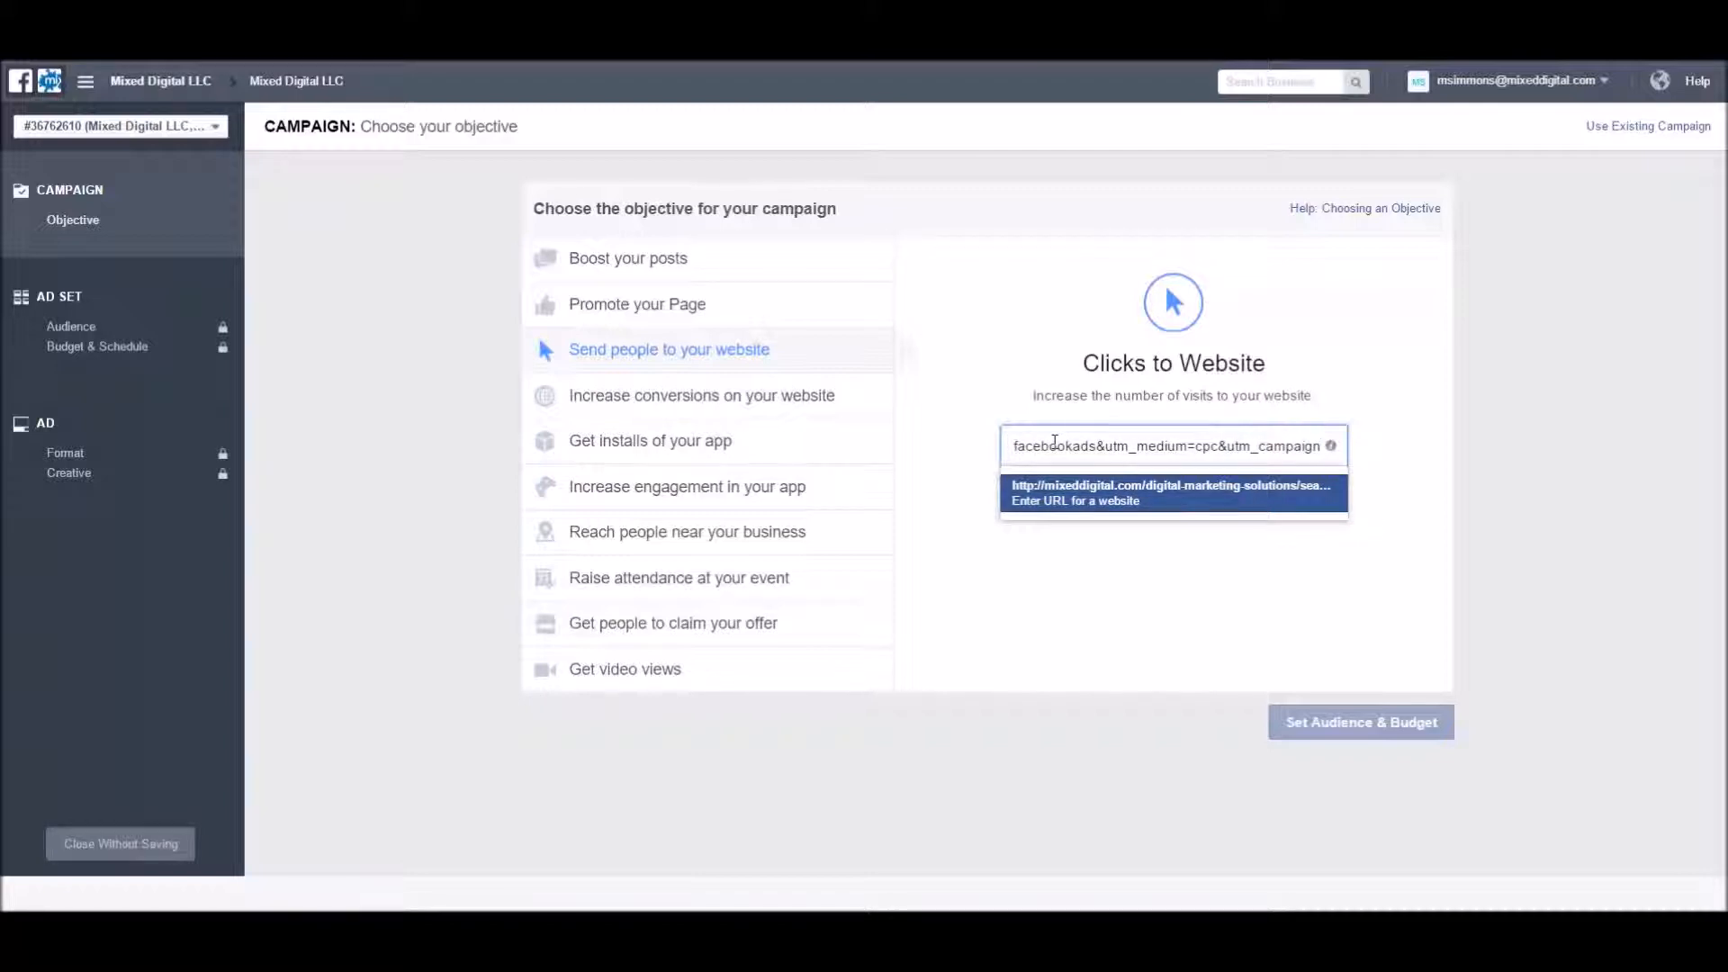
pyautogui.write('=')
pyautogui.write('PP')
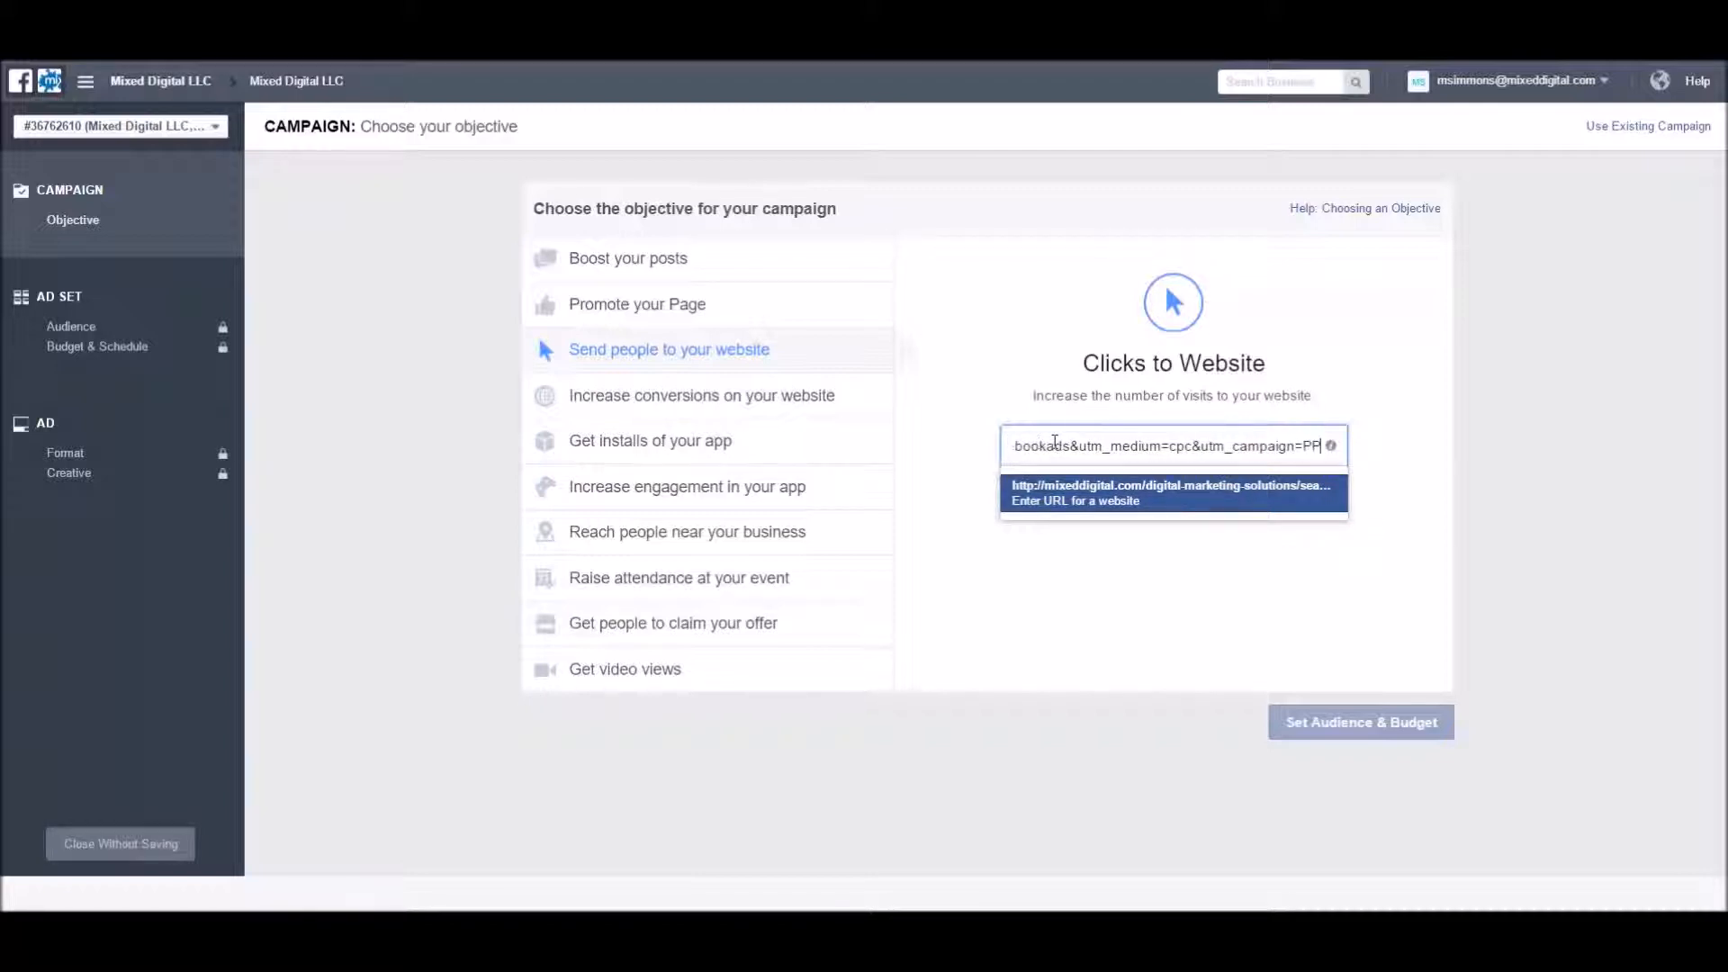
pyautogui.write('C&')
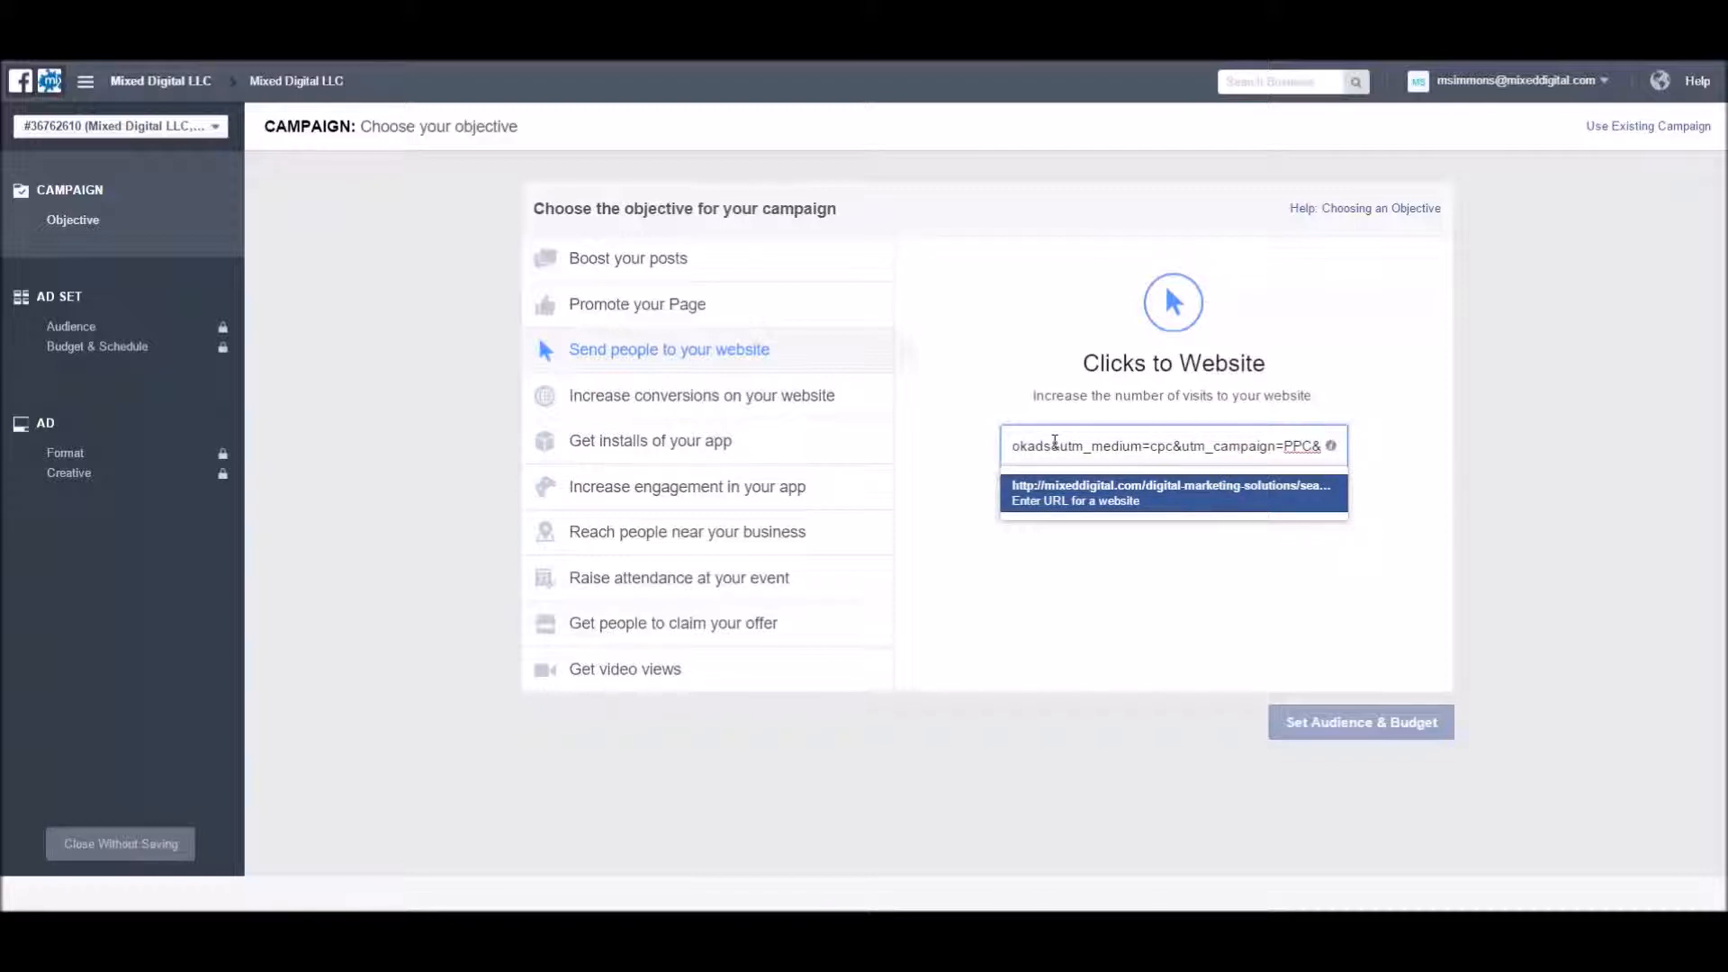
pyautogui.press('BackSpace')
pyautogui.press('BackSpace')
pyautogui.press('BackSpace')
pyautogui.press('BackSpace')
pyautogui.write('SEO&c')
pyautogui.press('BackSpace')
# - Add utm_content=seo-general as the final tracking parameter and accept the promoted URL
pyautogui.write('utm_content=')
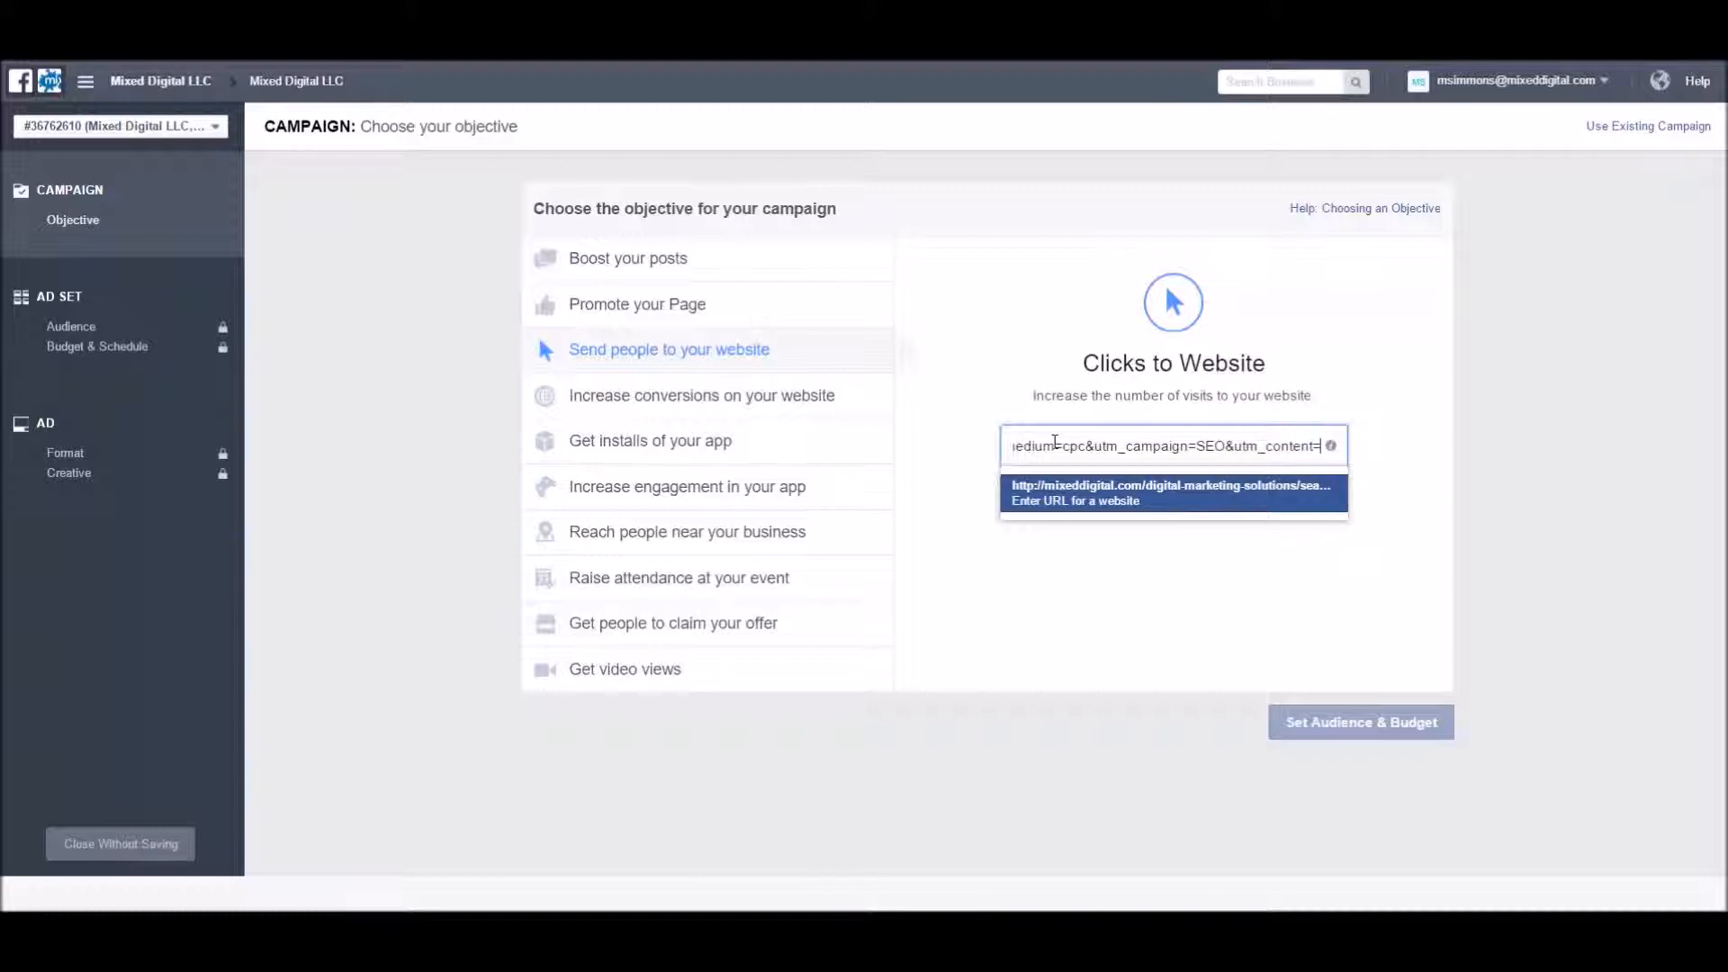
pyautogui.write('seo-')
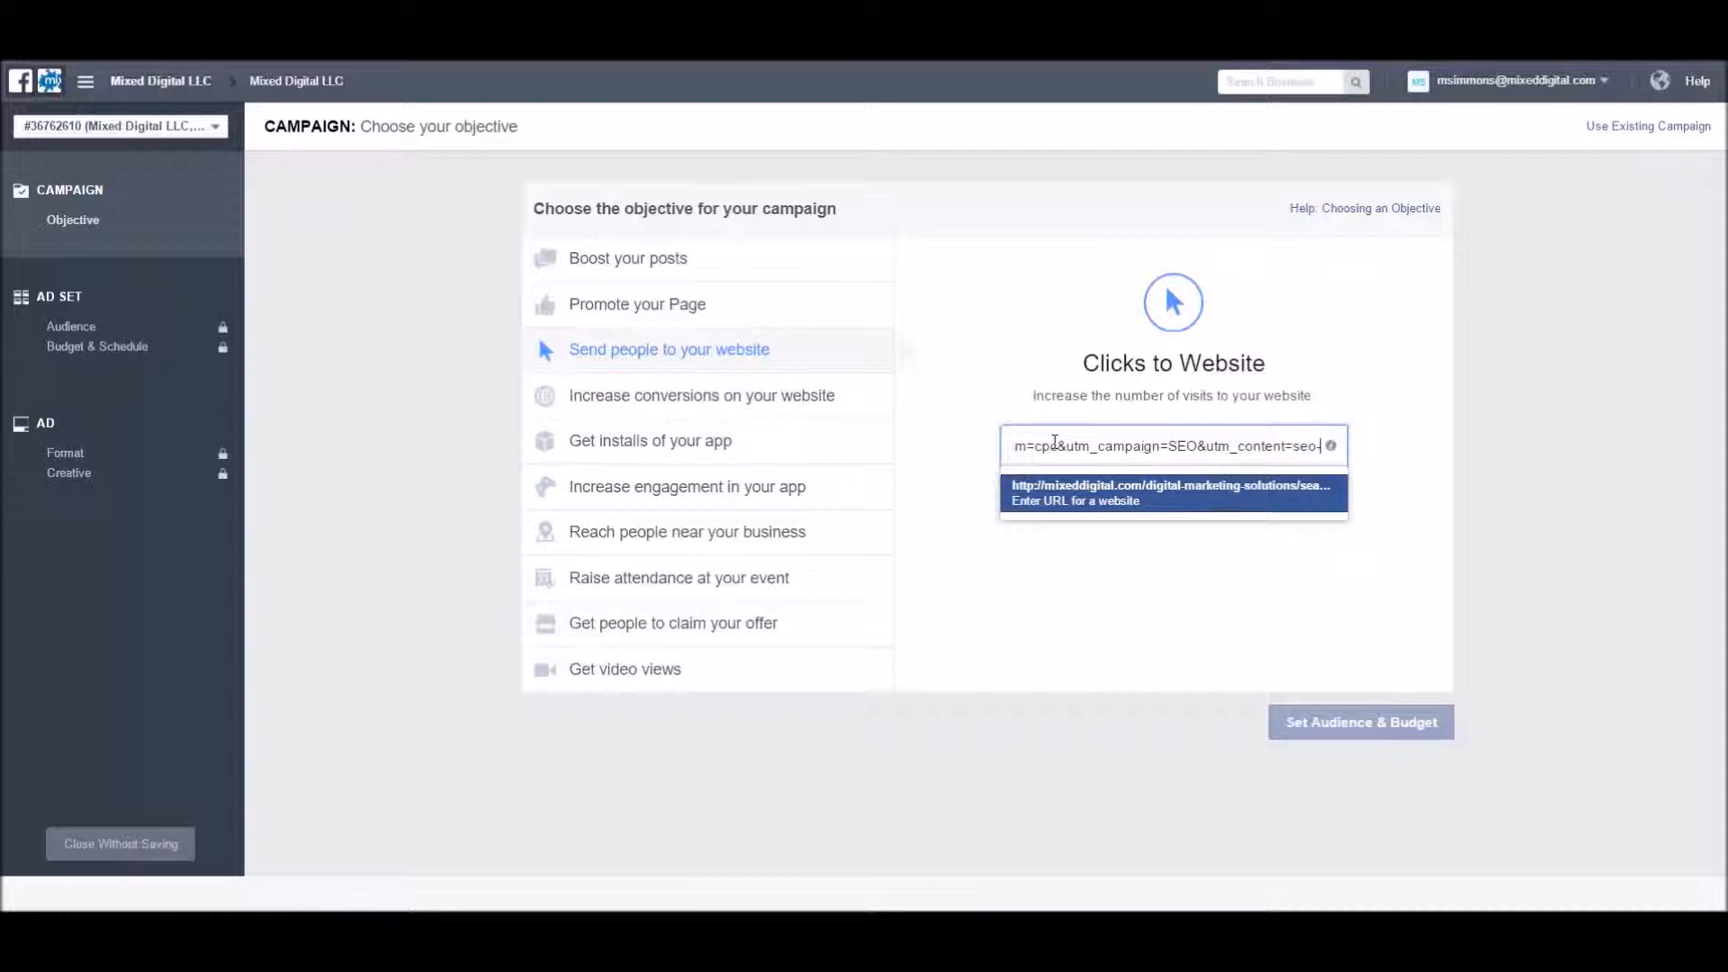
pyautogui.write('consultan')
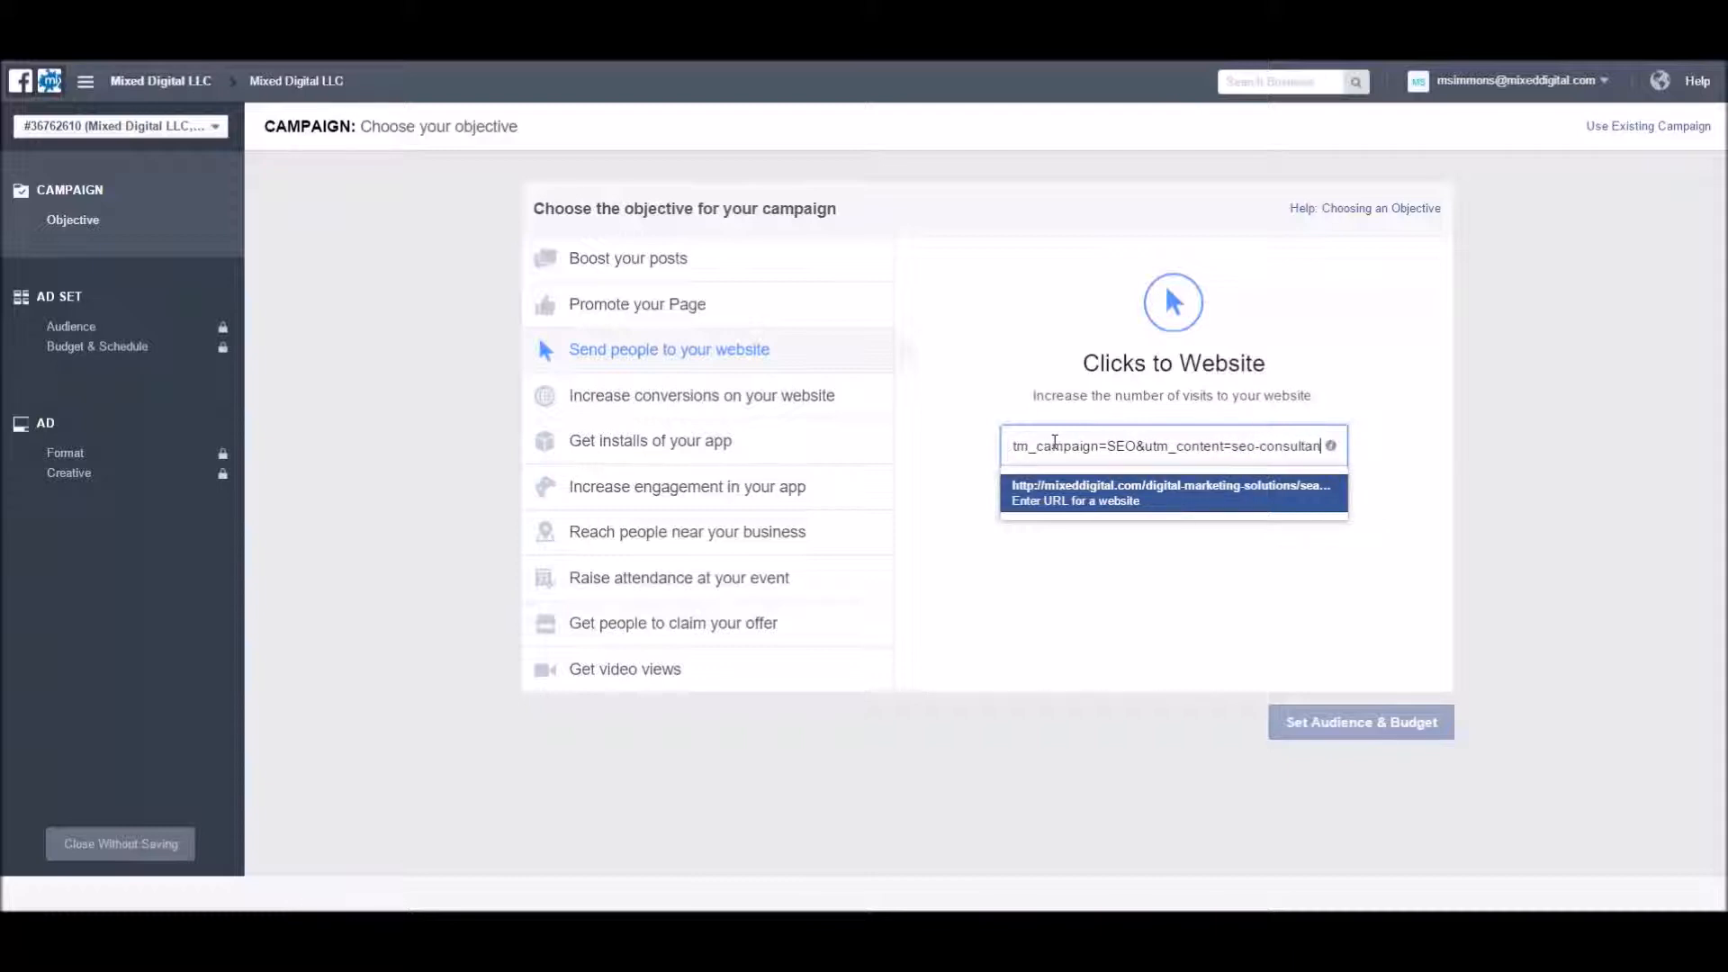
pyautogui.write('t')
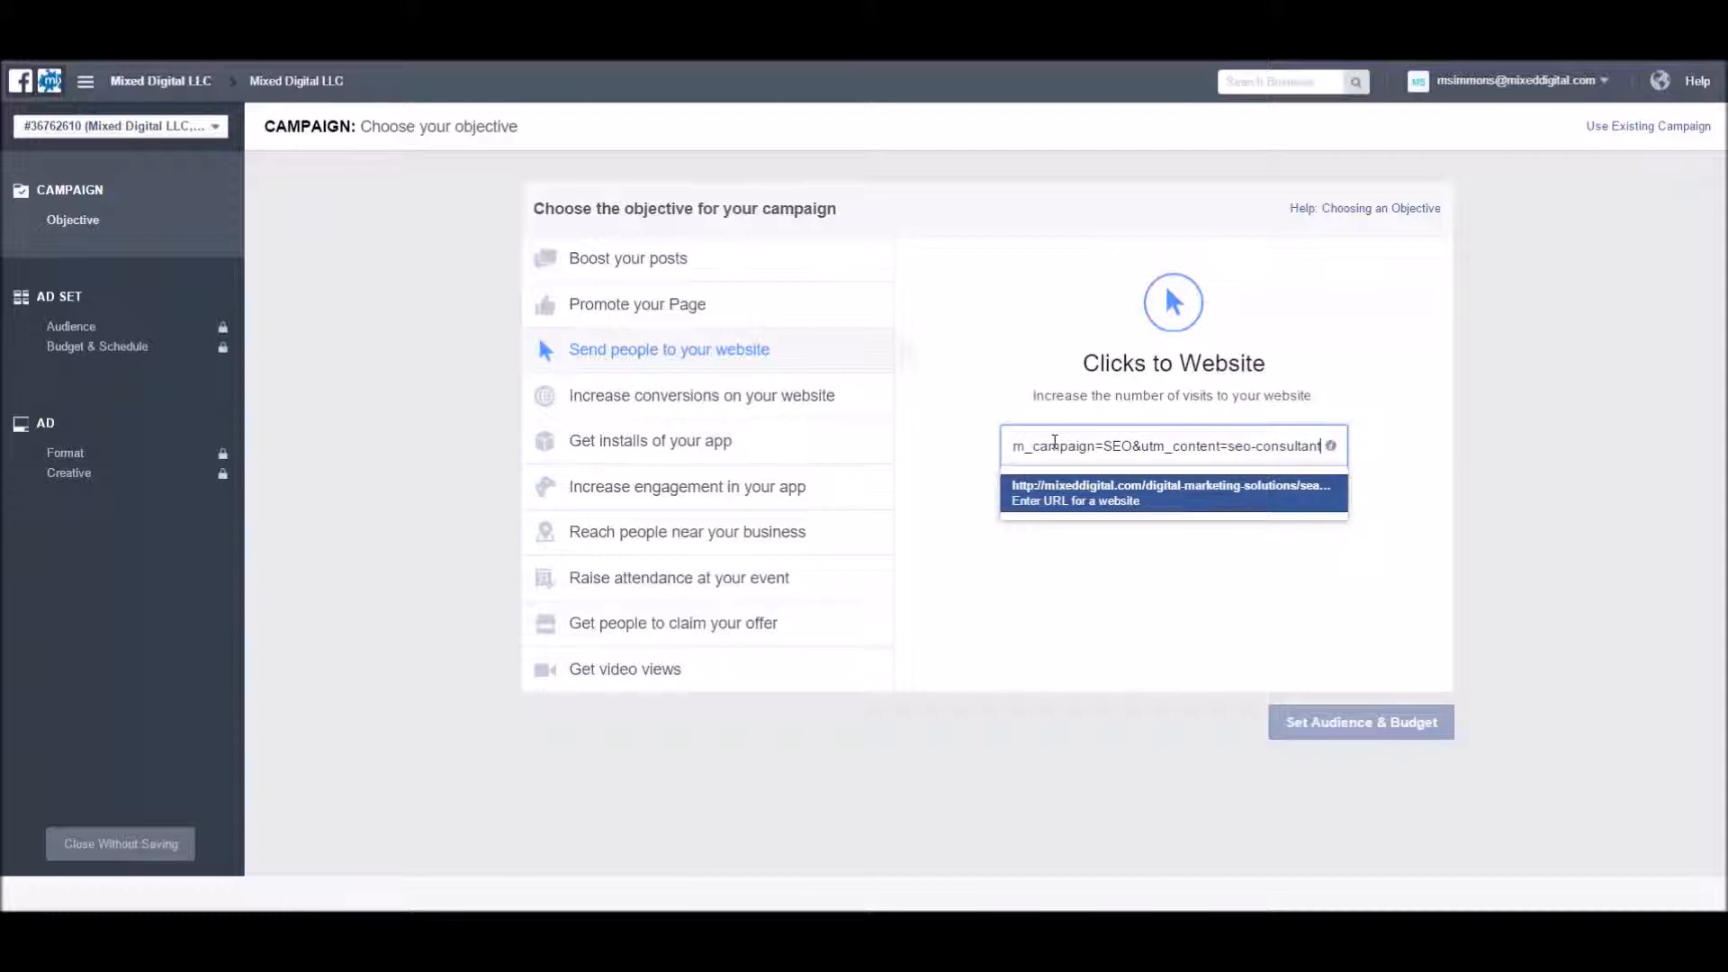
pyautogui.press('BackSpace')
pyautogui.press('BackSpace')
pyautogui.press('BackSpace')
pyautogui.press('BackSpace')
pyautogui.press('BackSpace')
pyautogui.press('BackSpace')
pyautogui.press('BackSpace')
pyautogui.press('BackSpace')
pyautogui.press('BackSpace')
pyautogui.press('BackSpace')
pyautogui.write('genera')
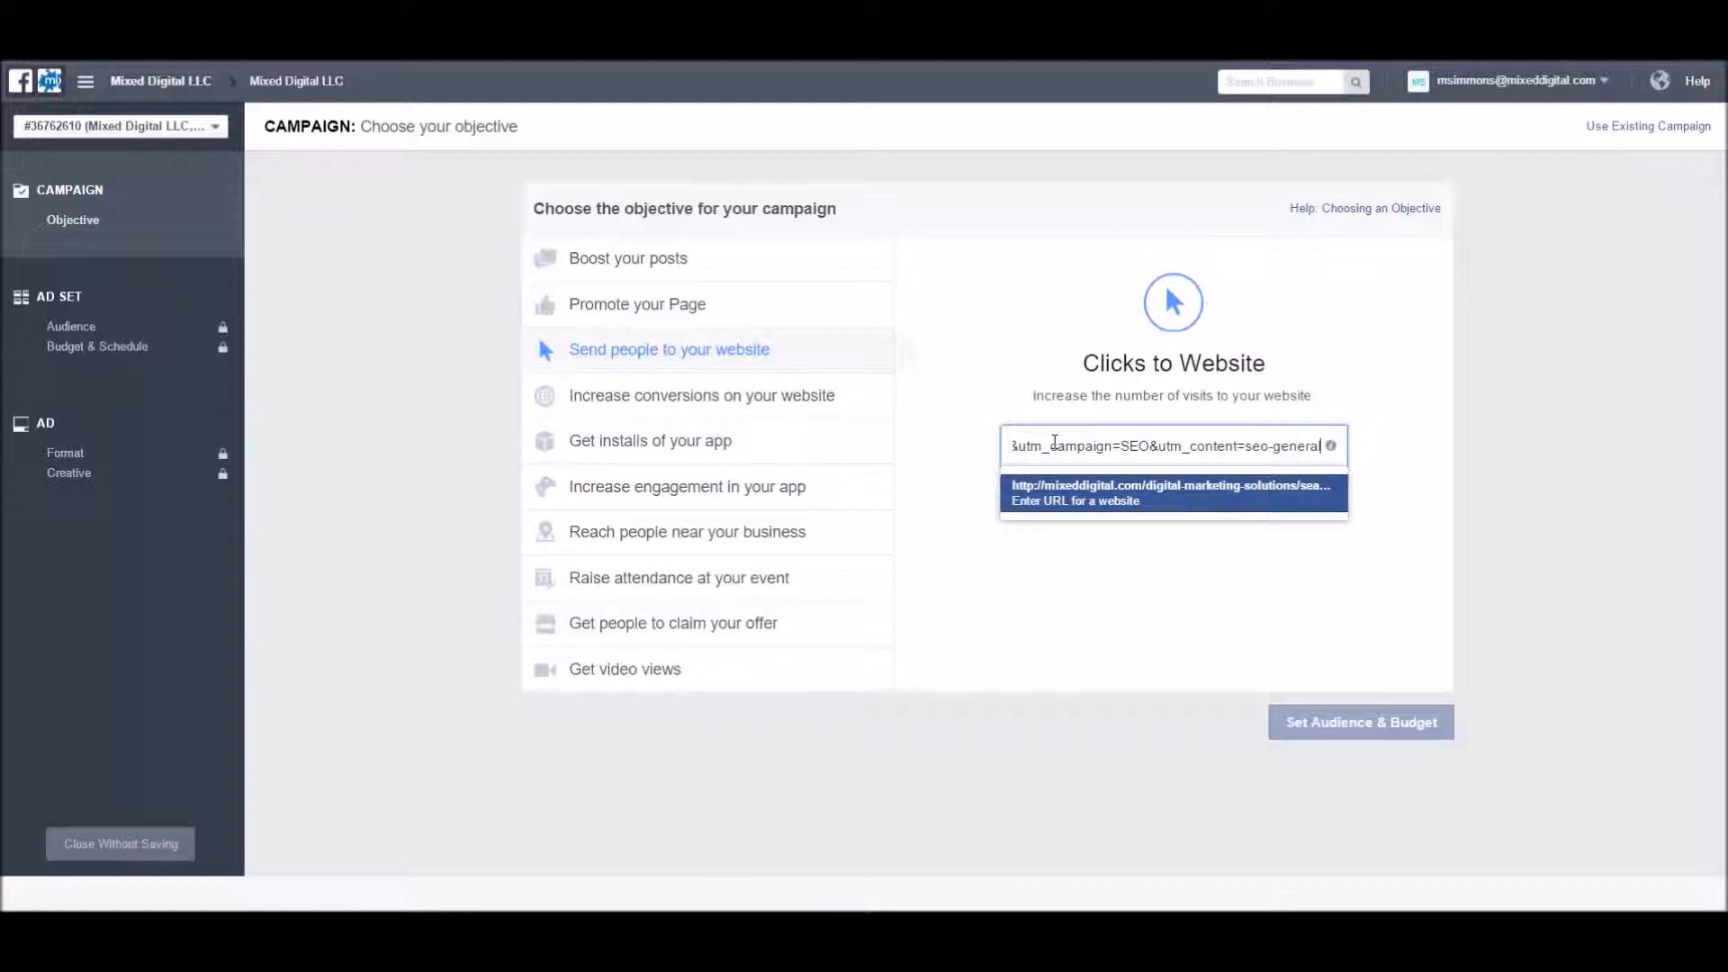
pyautogui.write('l')
pyautogui.press('Return')
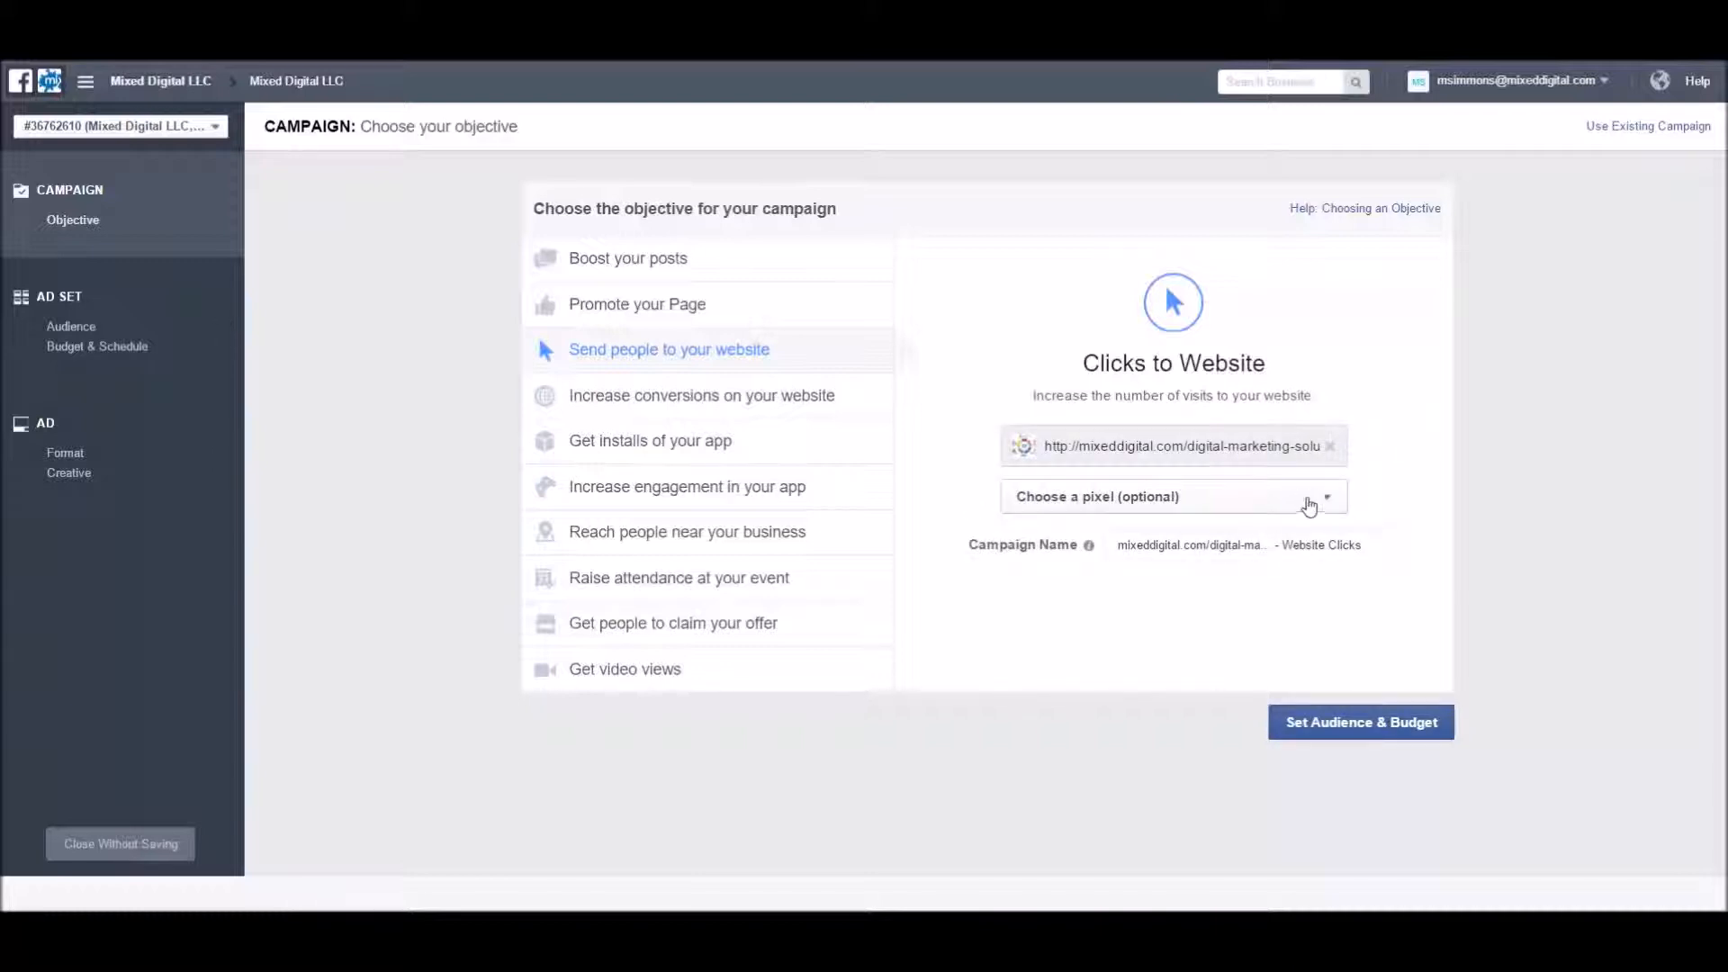
# - Choose Mixed Digital LLC's Pixel for the campaign and continue to the audience and budget settings
pyautogui.click(1322, 506)
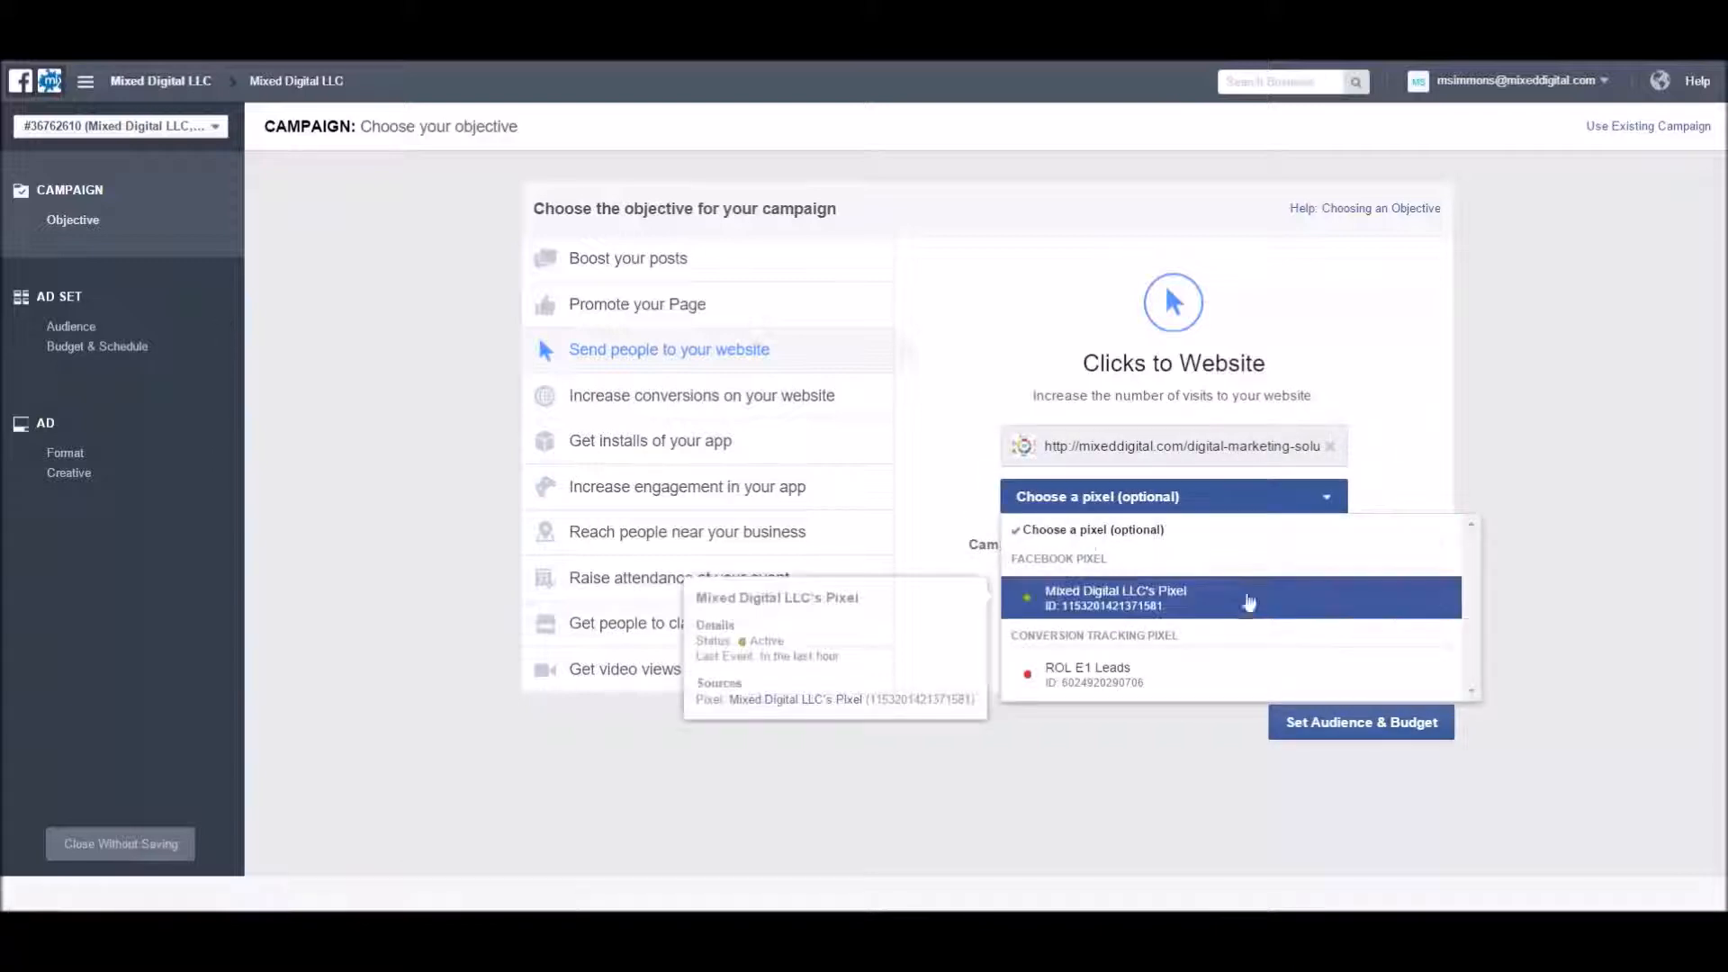
pyautogui.click(1241, 608)
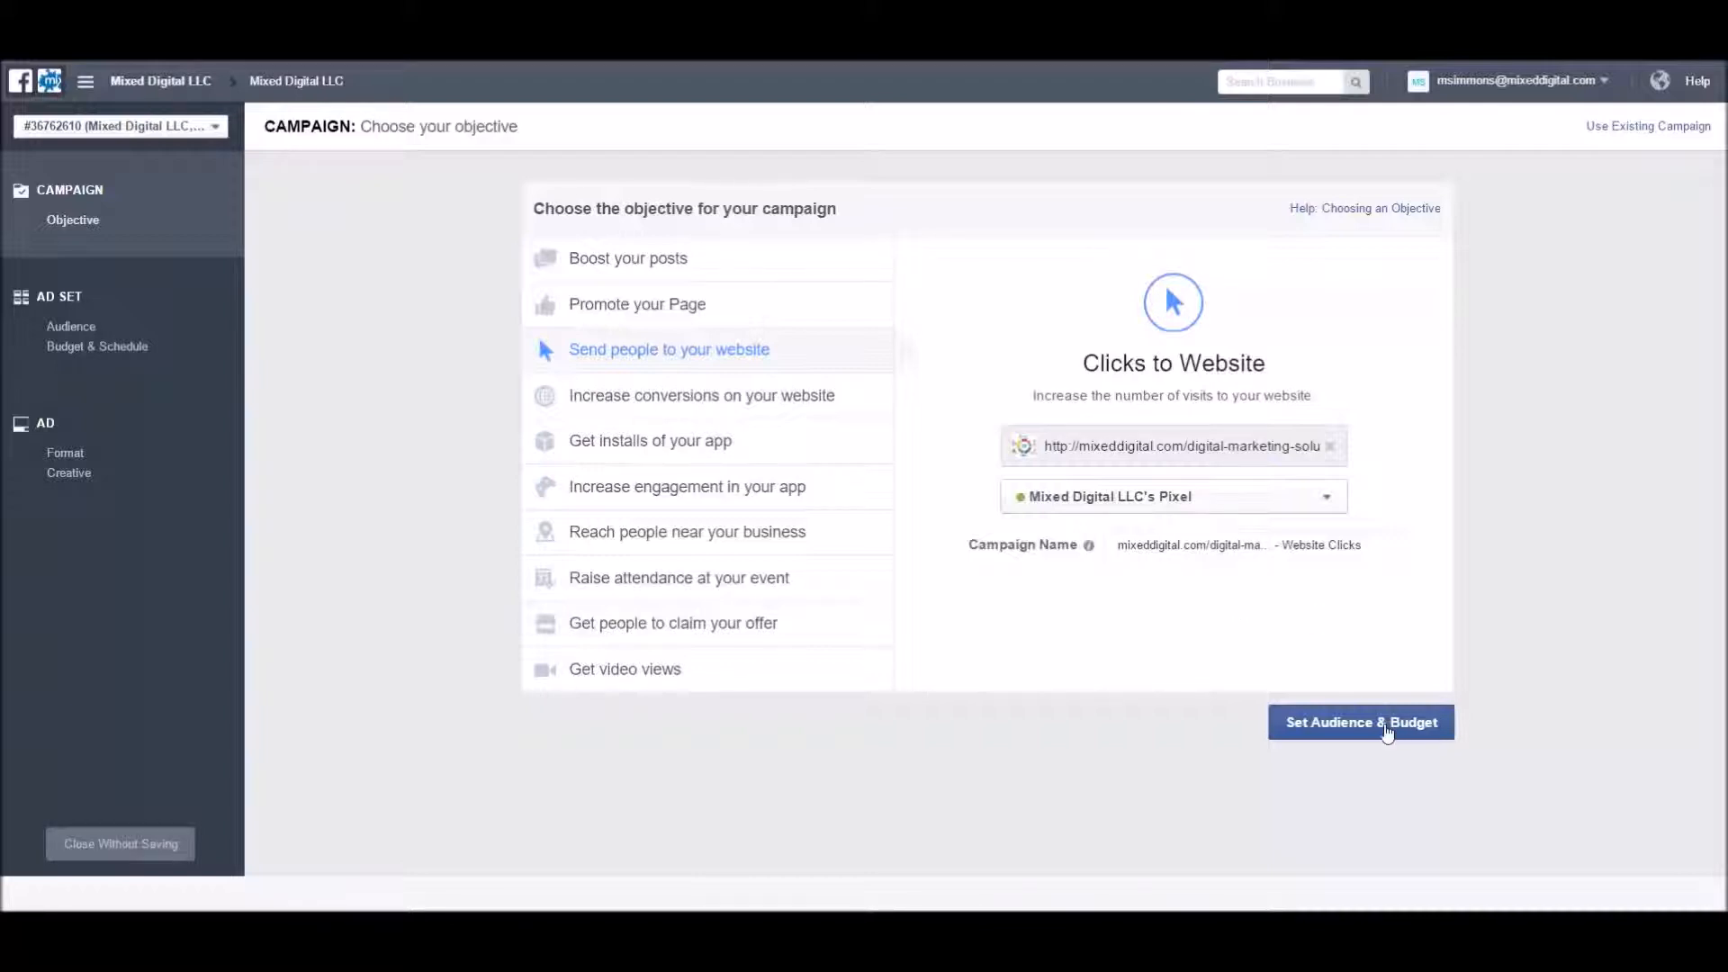
pyautogui.click(1386, 729)
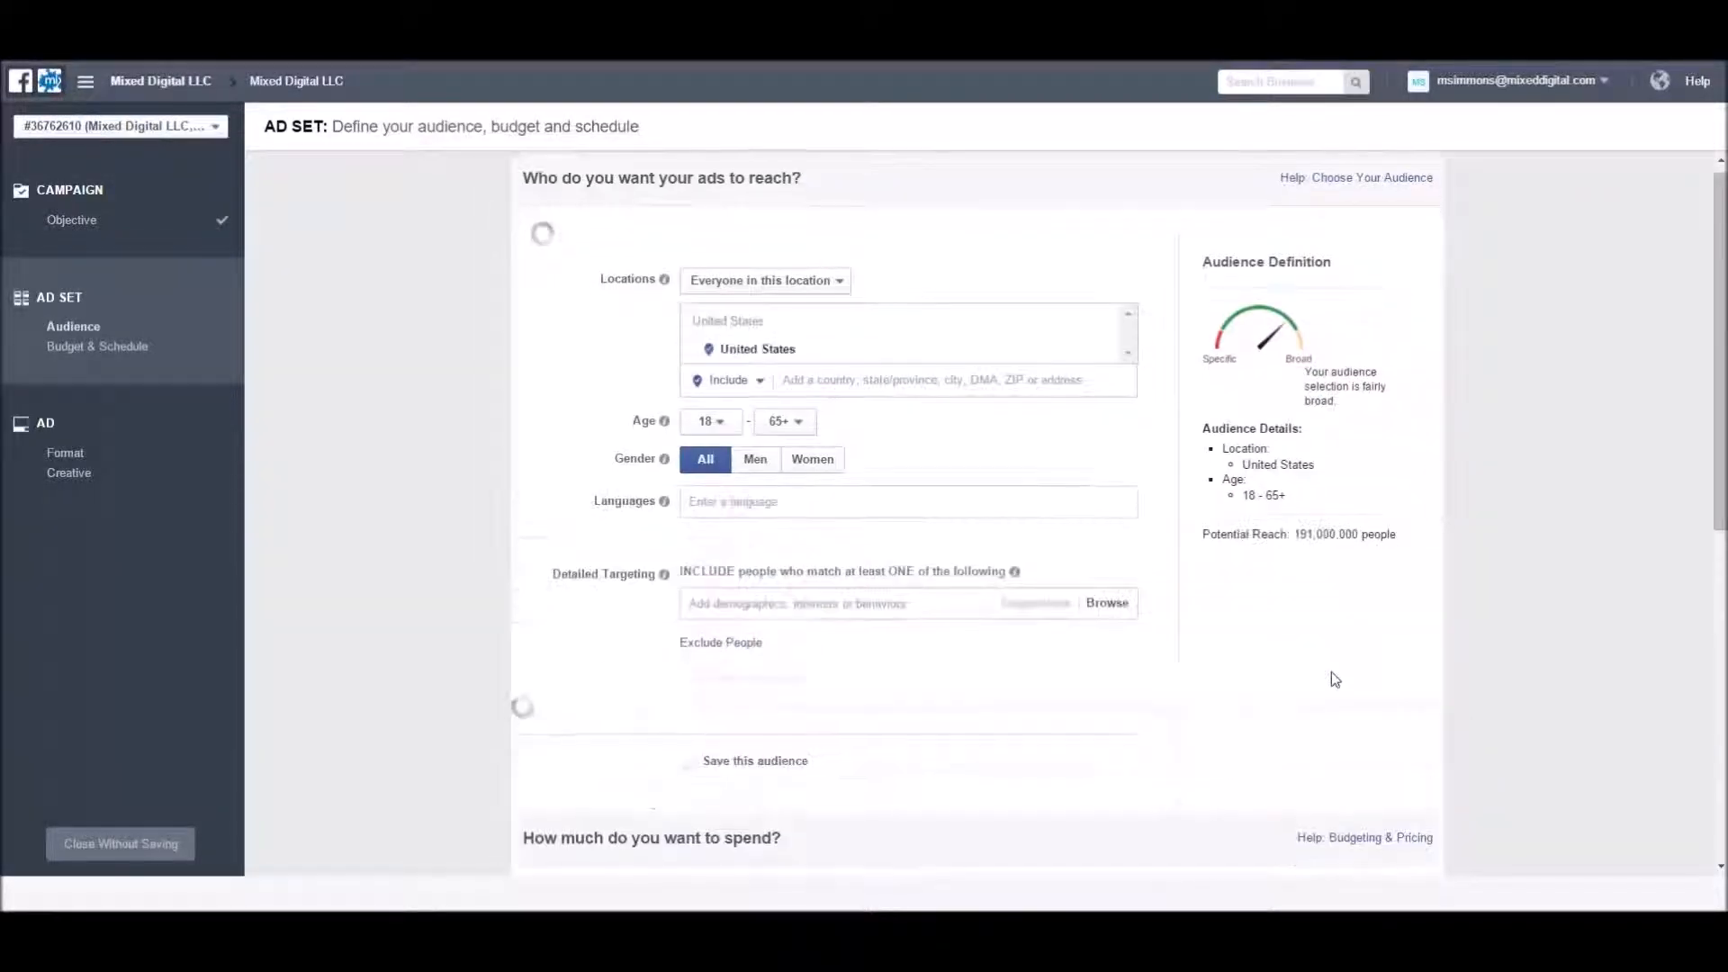
# - Set the target audience's age range to 30–50
pyautogui.scroll(-2, 912, 349)
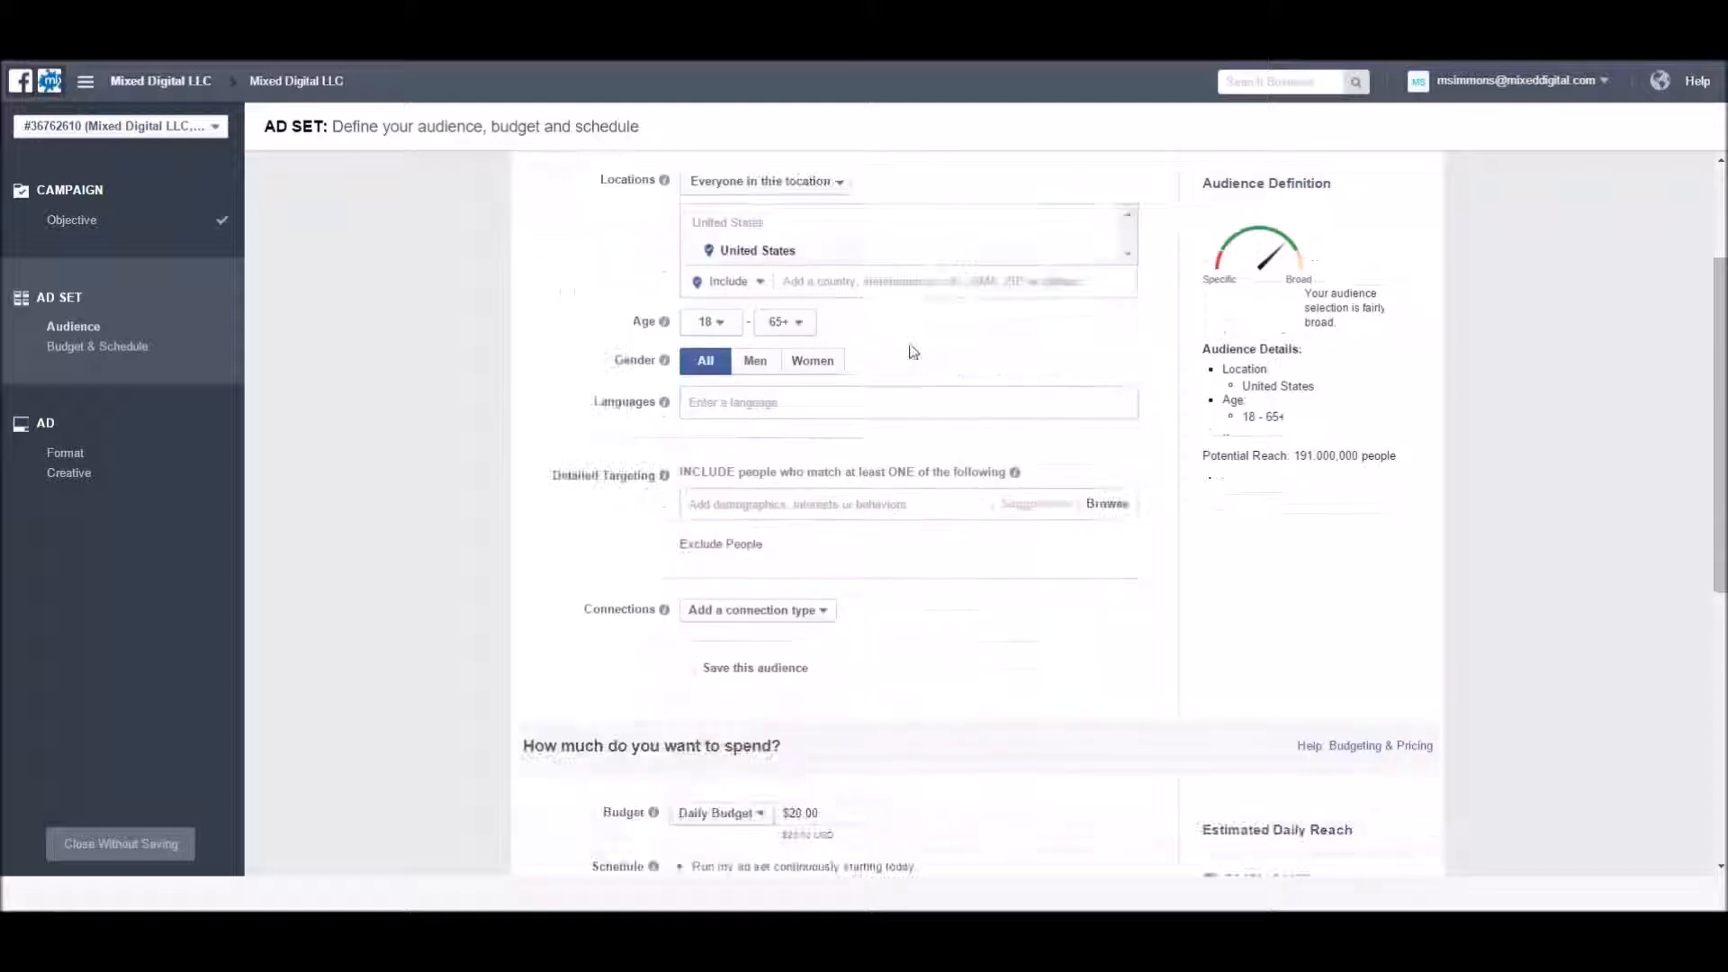
pyautogui.scroll(1, 914, 385)
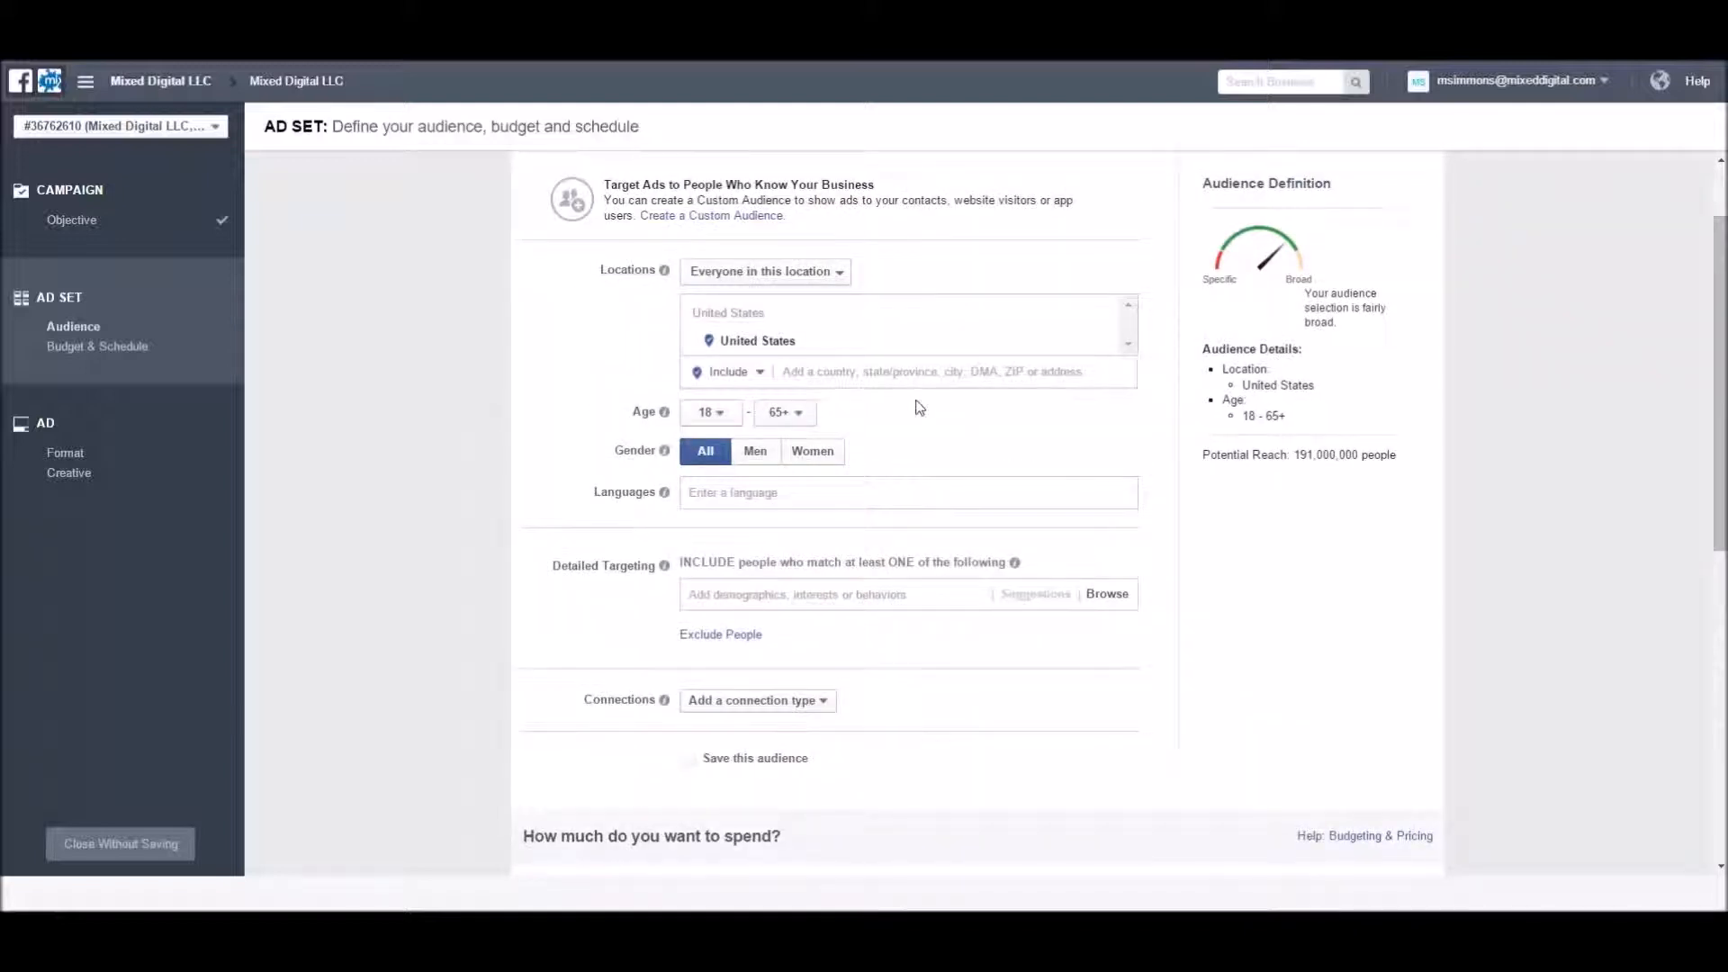
pyautogui.click(721, 418)
pyautogui.scroll(-2, 725, 486)
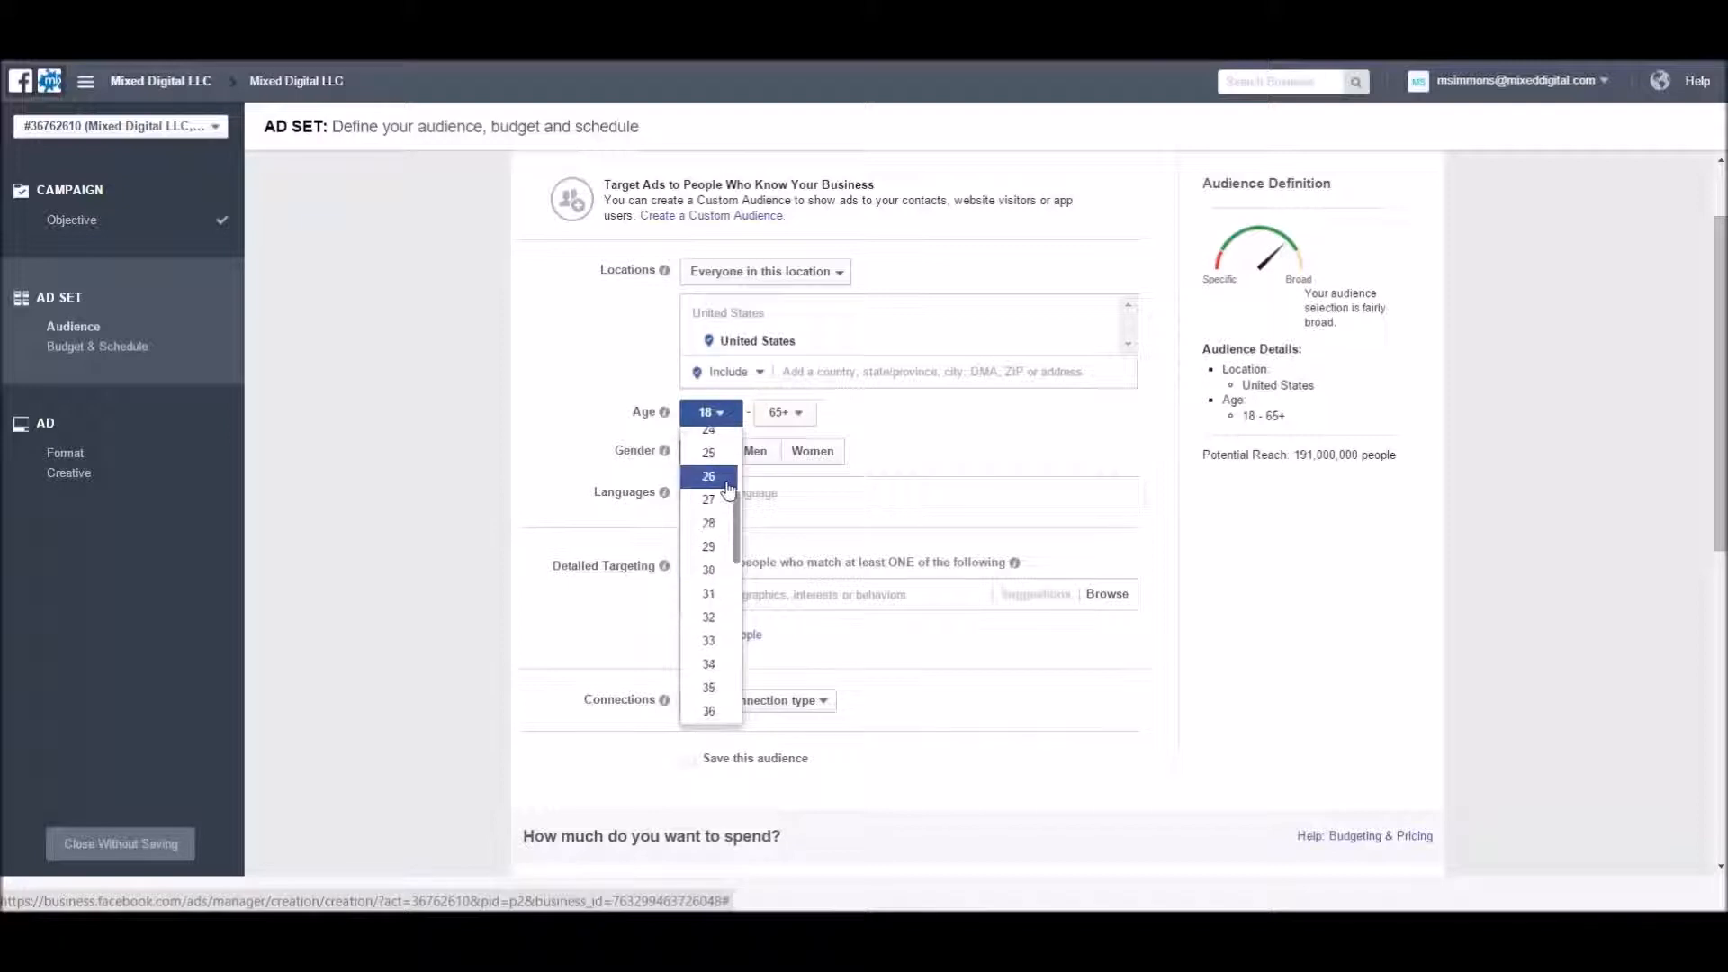
pyautogui.click(725, 570)
pyautogui.click(797, 413)
pyautogui.scroll(-8, 792, 518)
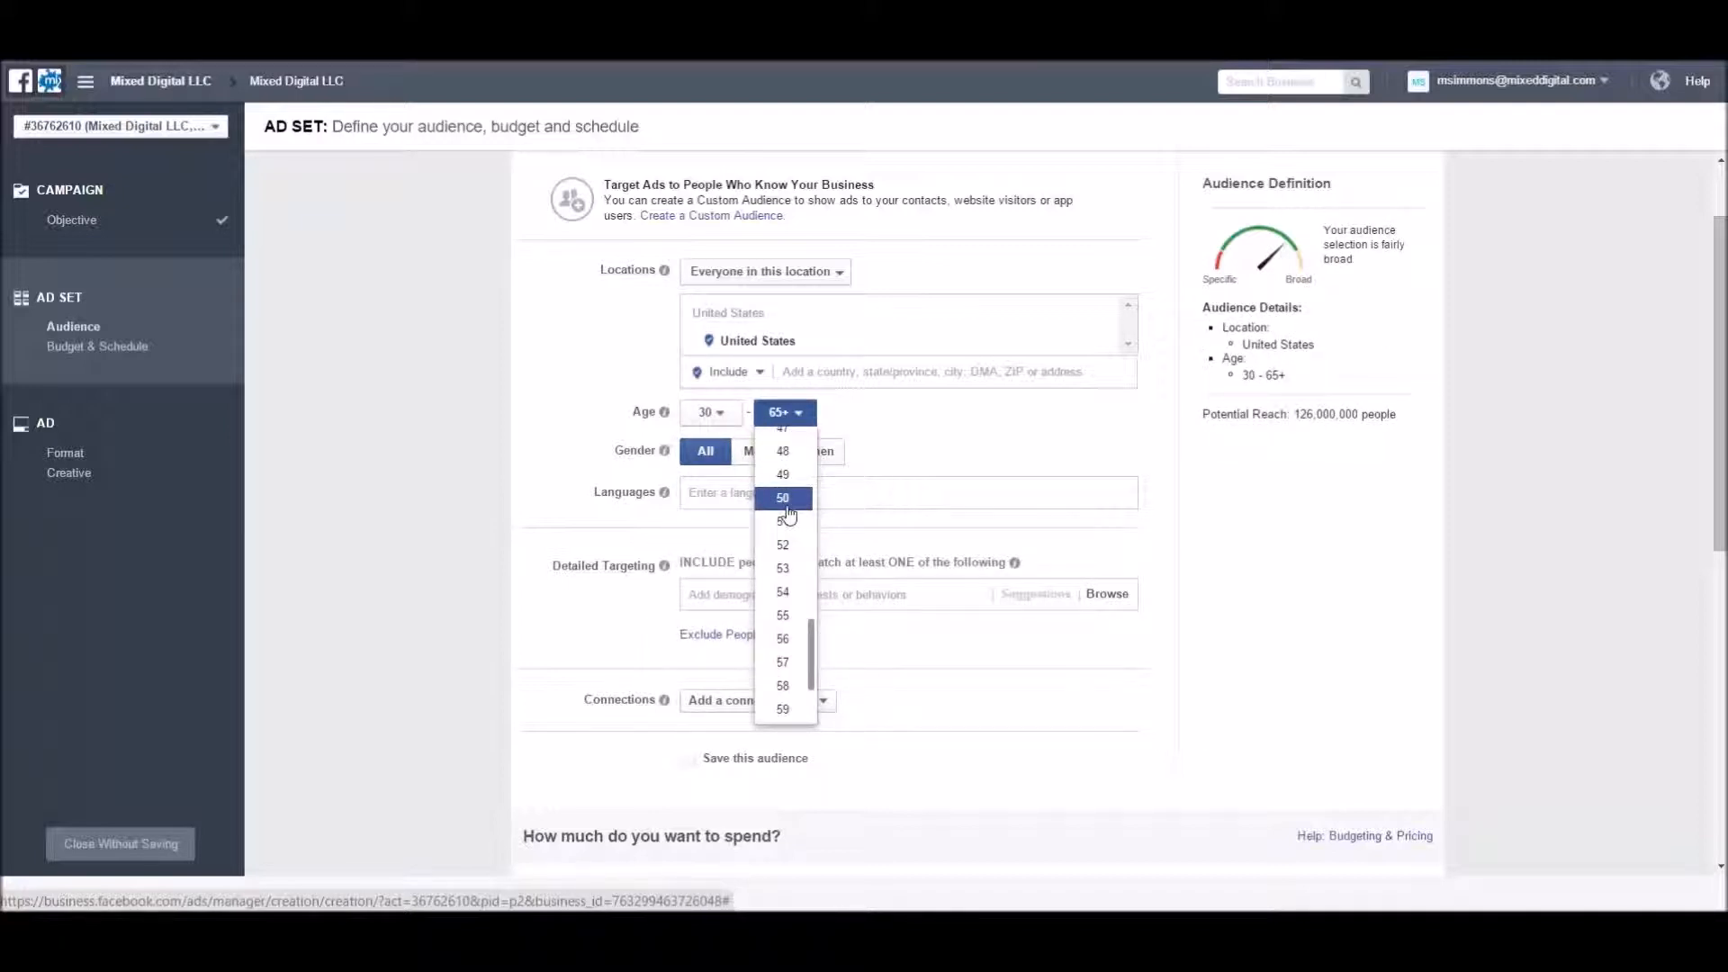
pyautogui.click(785, 498)
# - Restrict the audience's language to English (US)
pyautogui.click(735, 491)
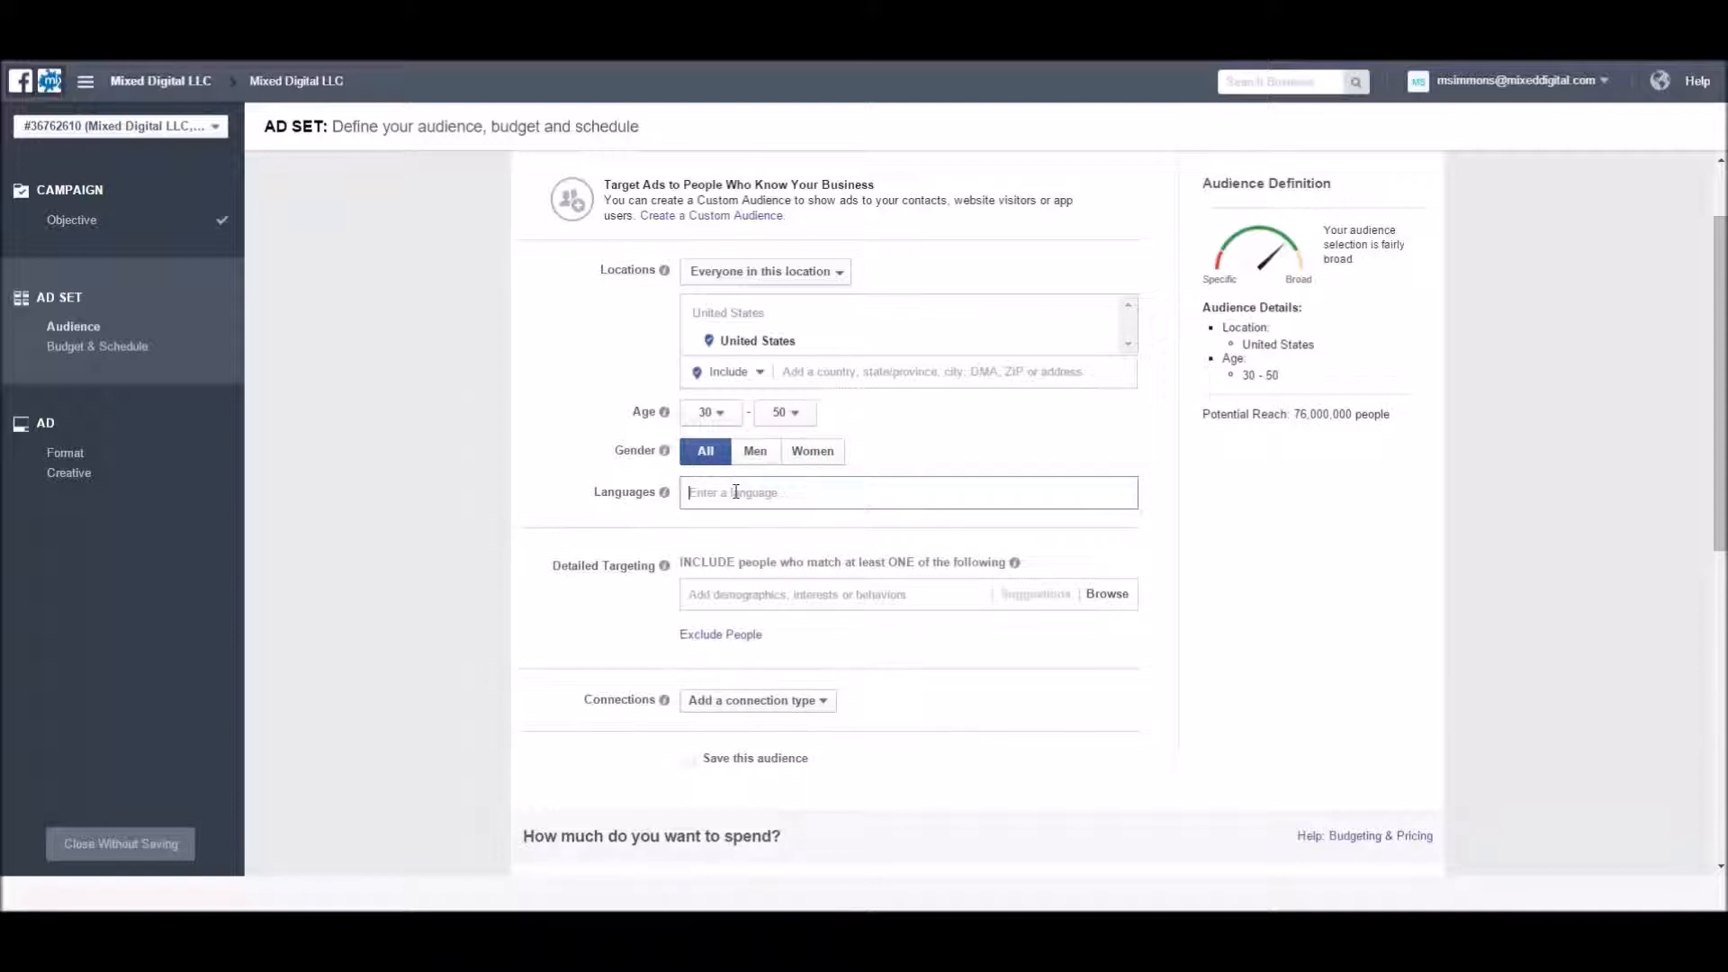
pyautogui.write('English')
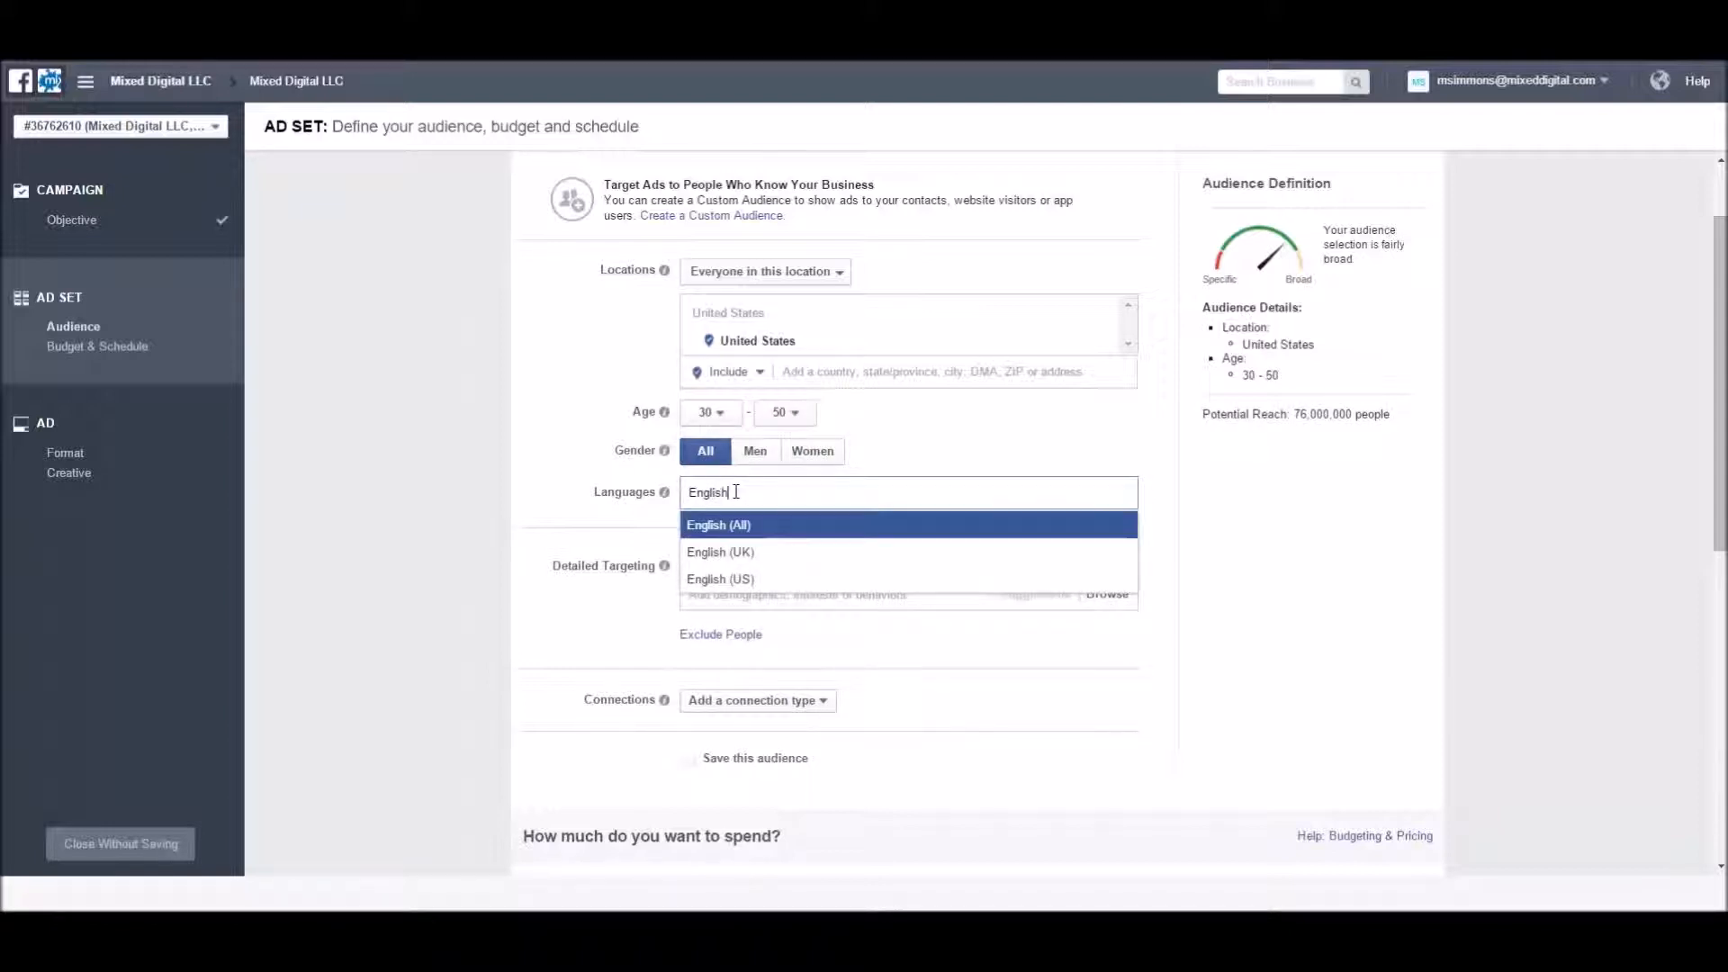
pyautogui.click(718, 579)
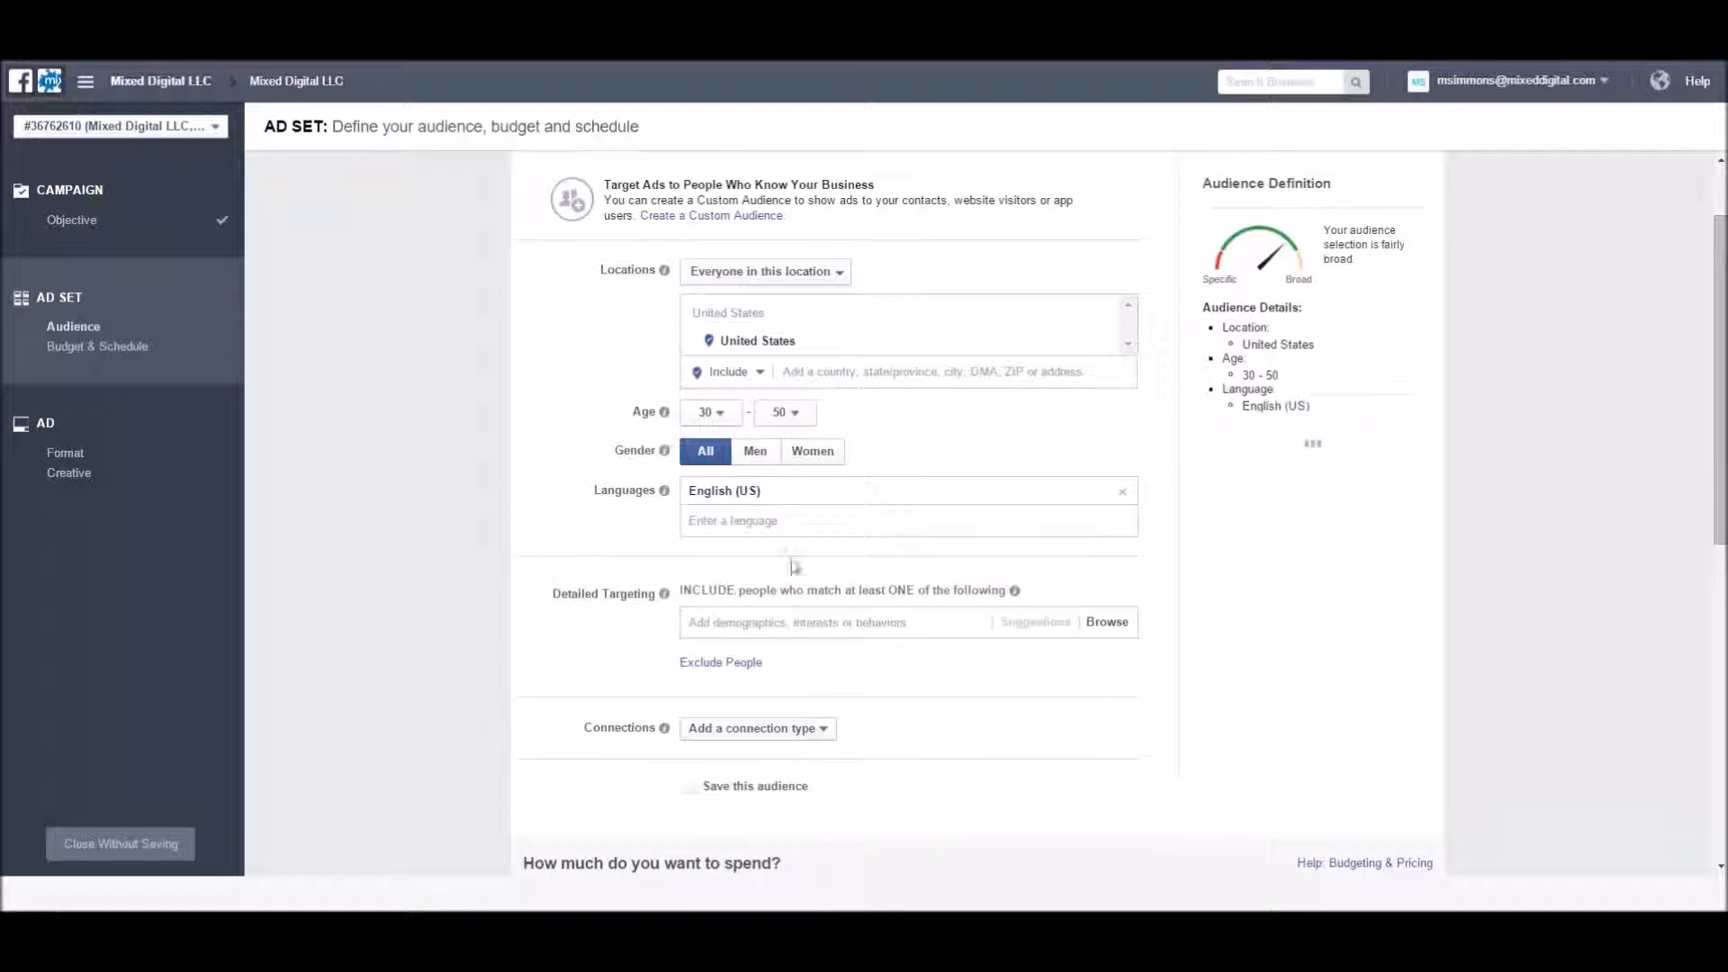
# - Add the company sizes Less Than 10 Employees and 10-49 Employees to the included detailed targeting
pyautogui.scroll(-1, 810, 540)
pyautogui.scroll(-1, 830, 527)
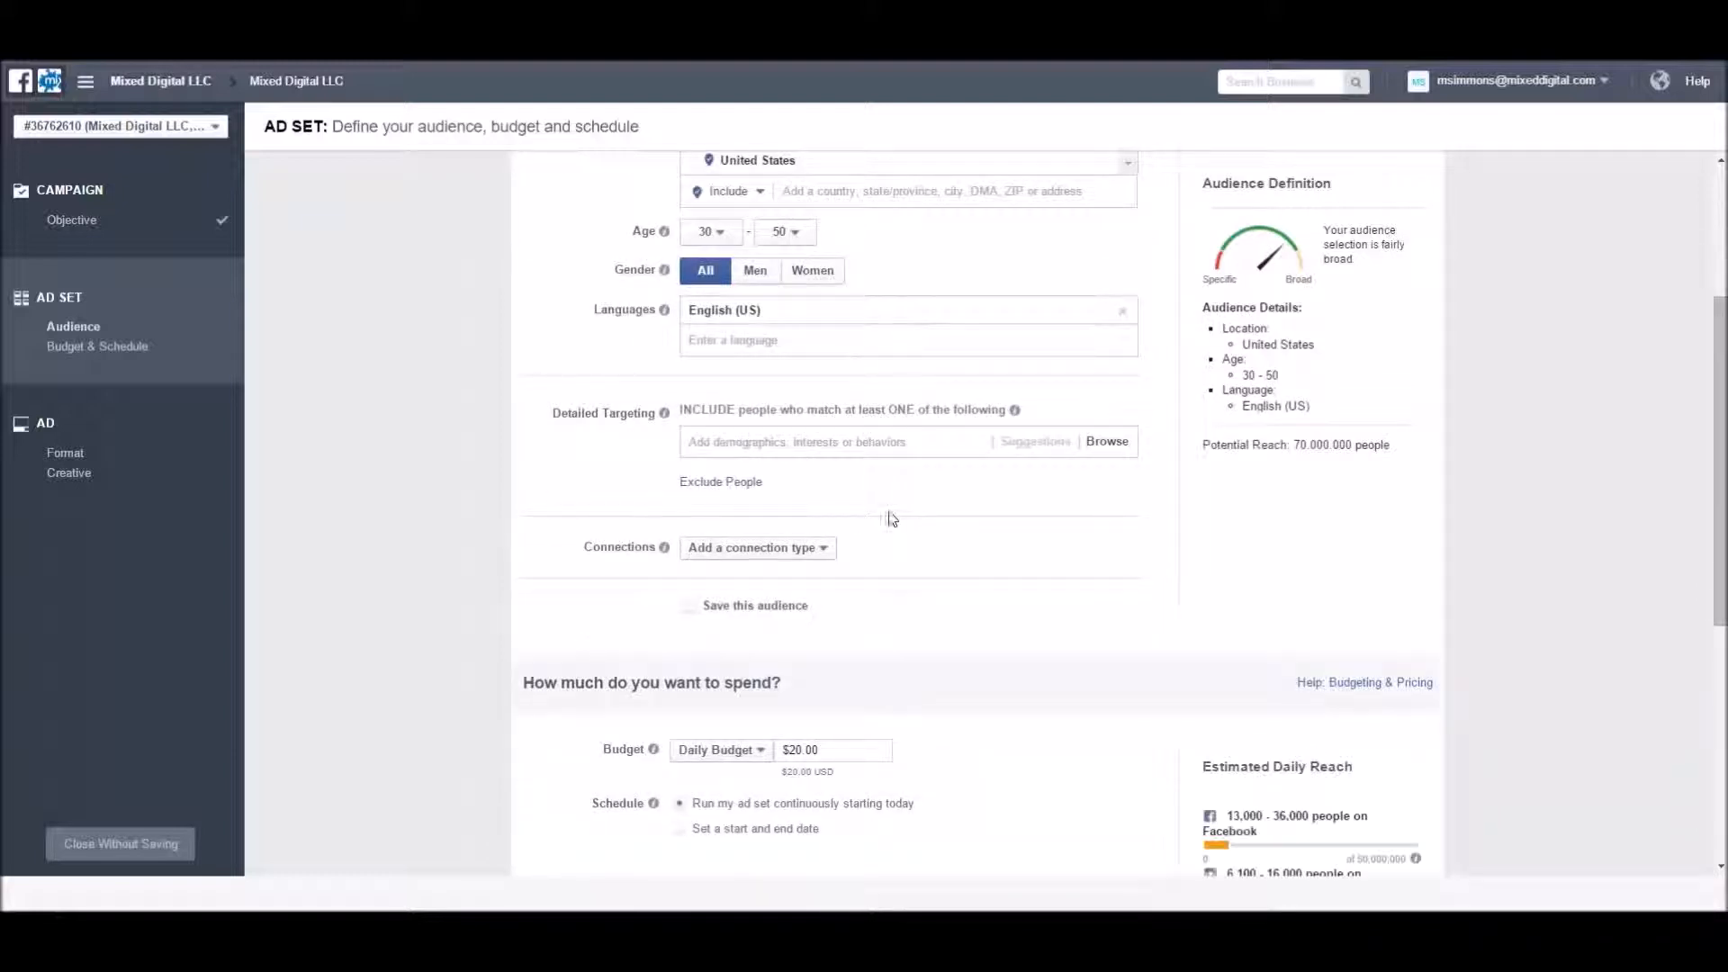
pyautogui.click(822, 443)
pyautogui.scroll(-1, 953, 522)
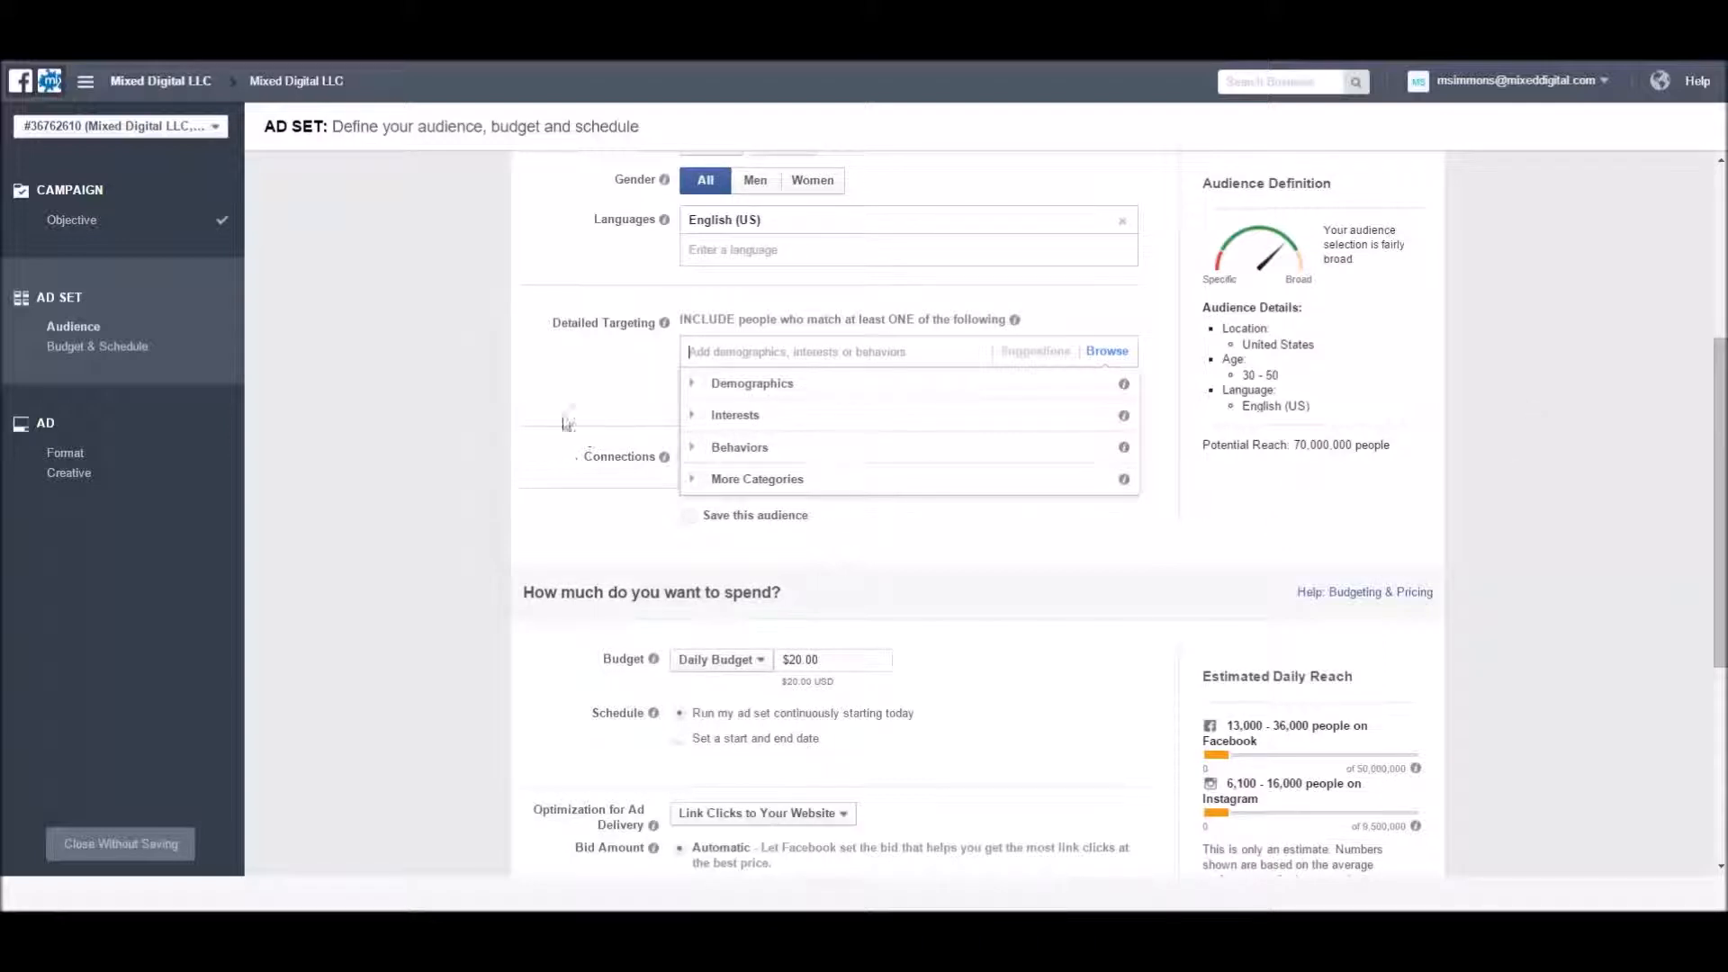
pyautogui.click(574, 385)
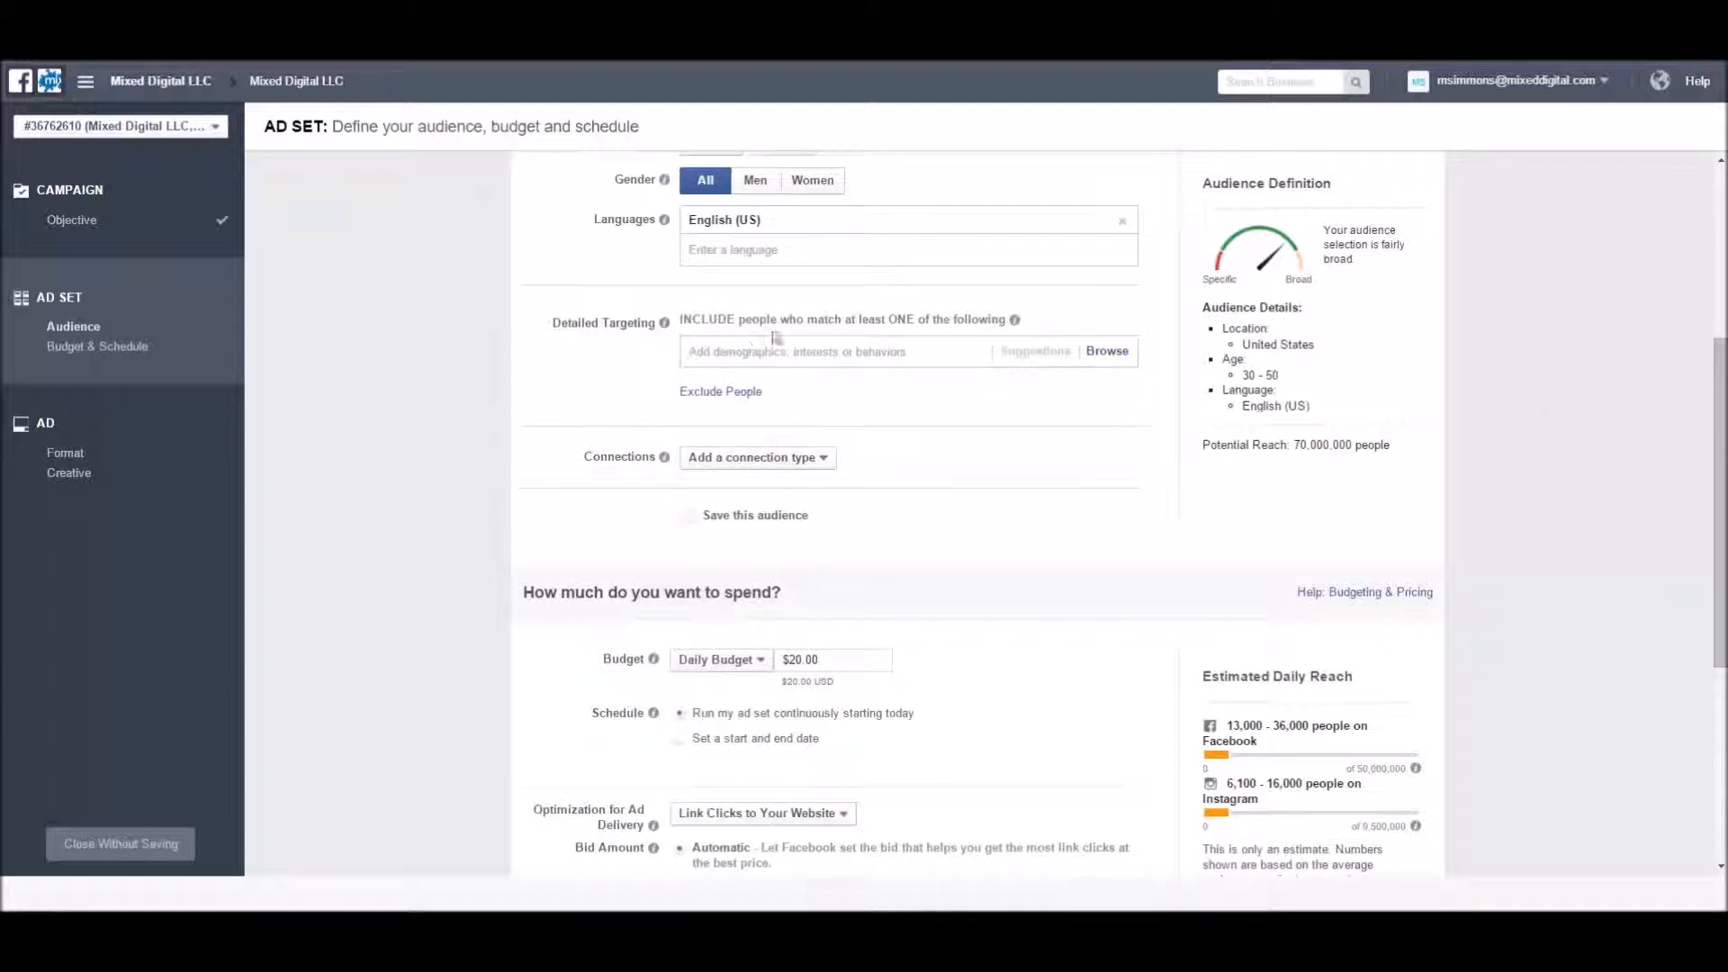
pyautogui.click(827, 357)
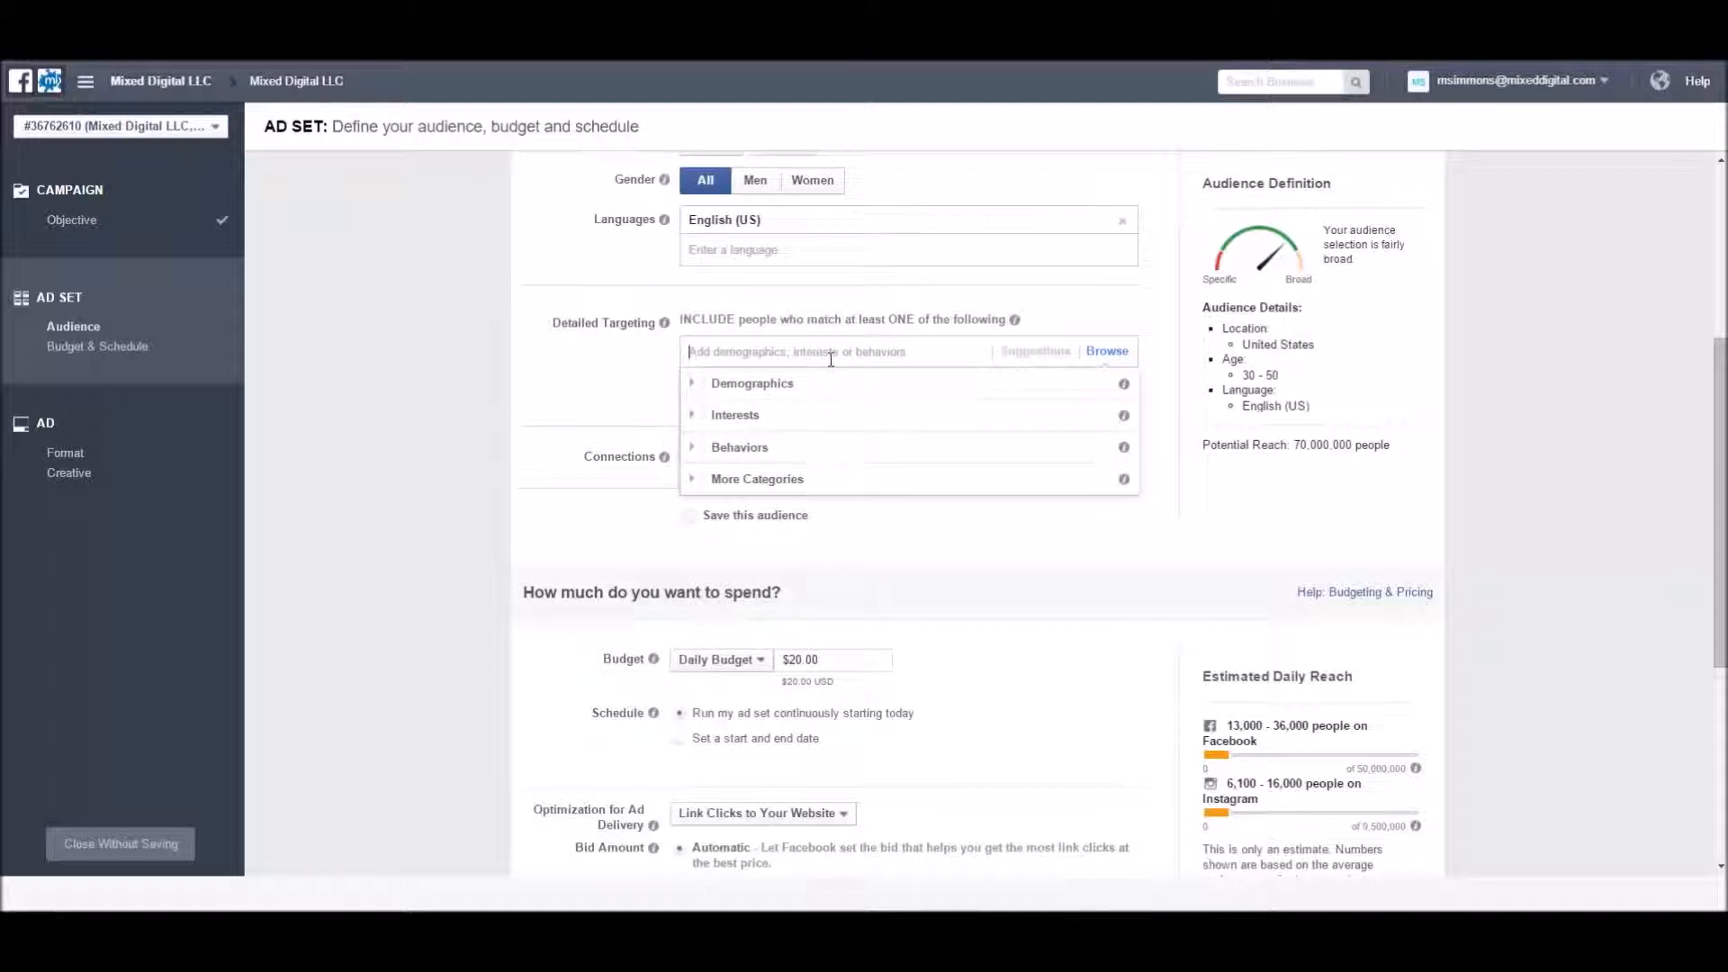
pyautogui.write('copany')
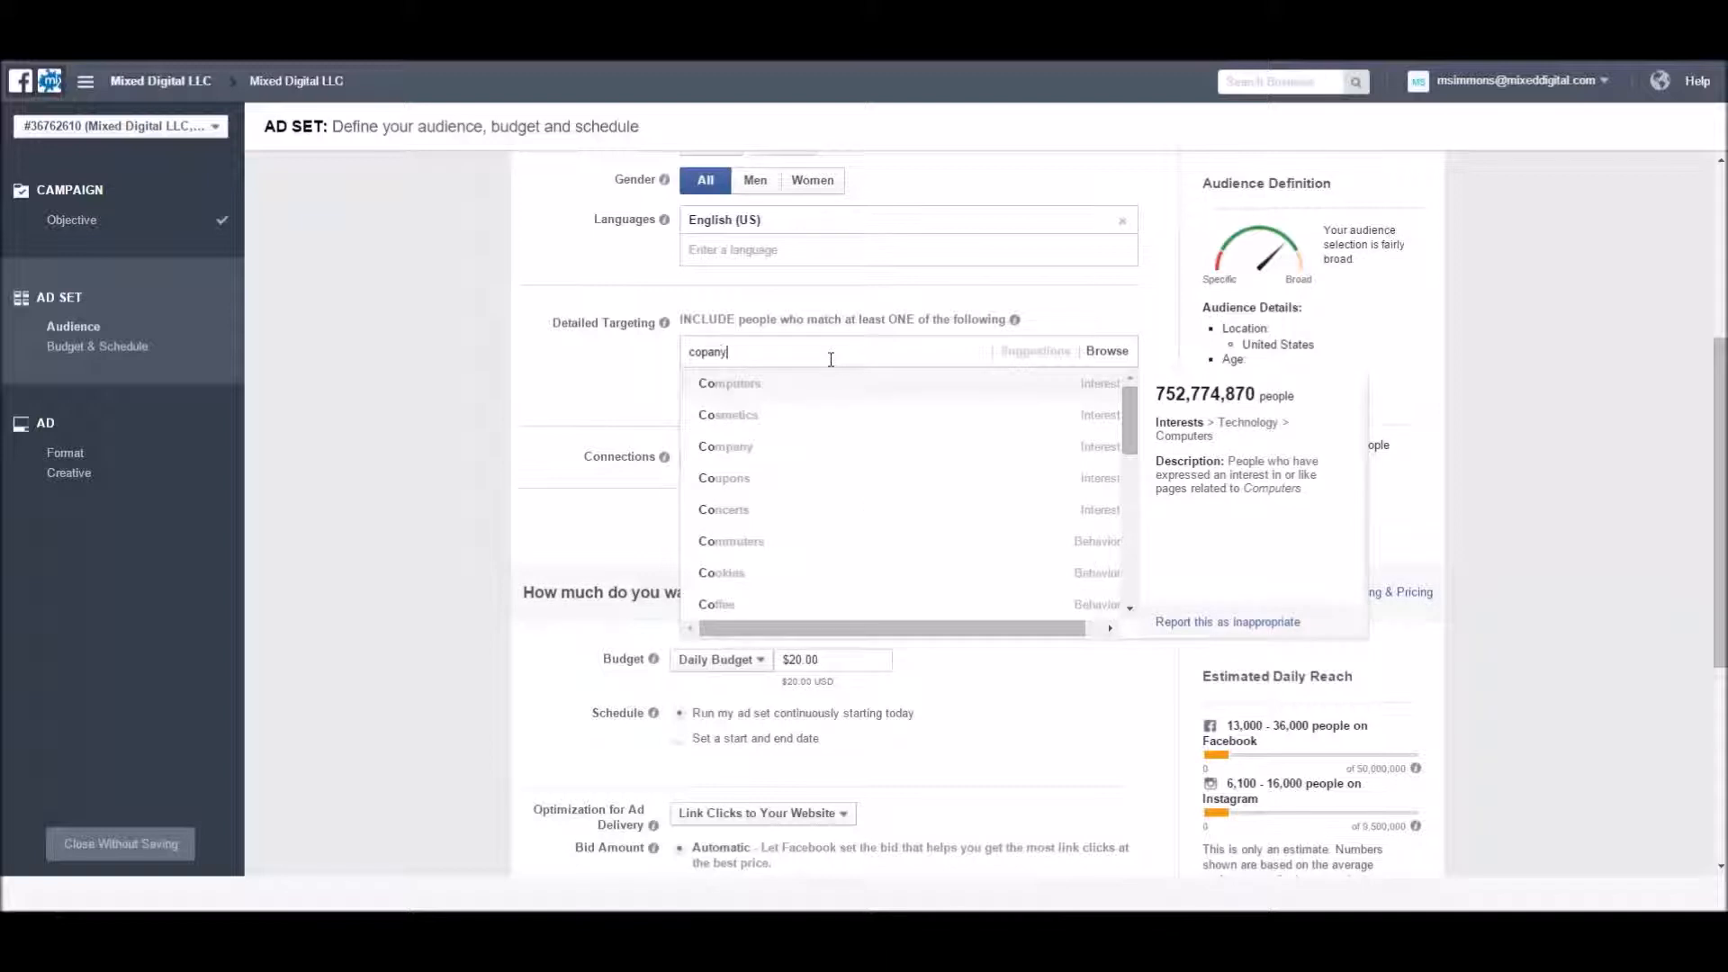
pyautogui.press('BackSpace')
pyautogui.press('BackSpace')
pyautogui.press('BackSpace')
pyautogui.write('ompany size')
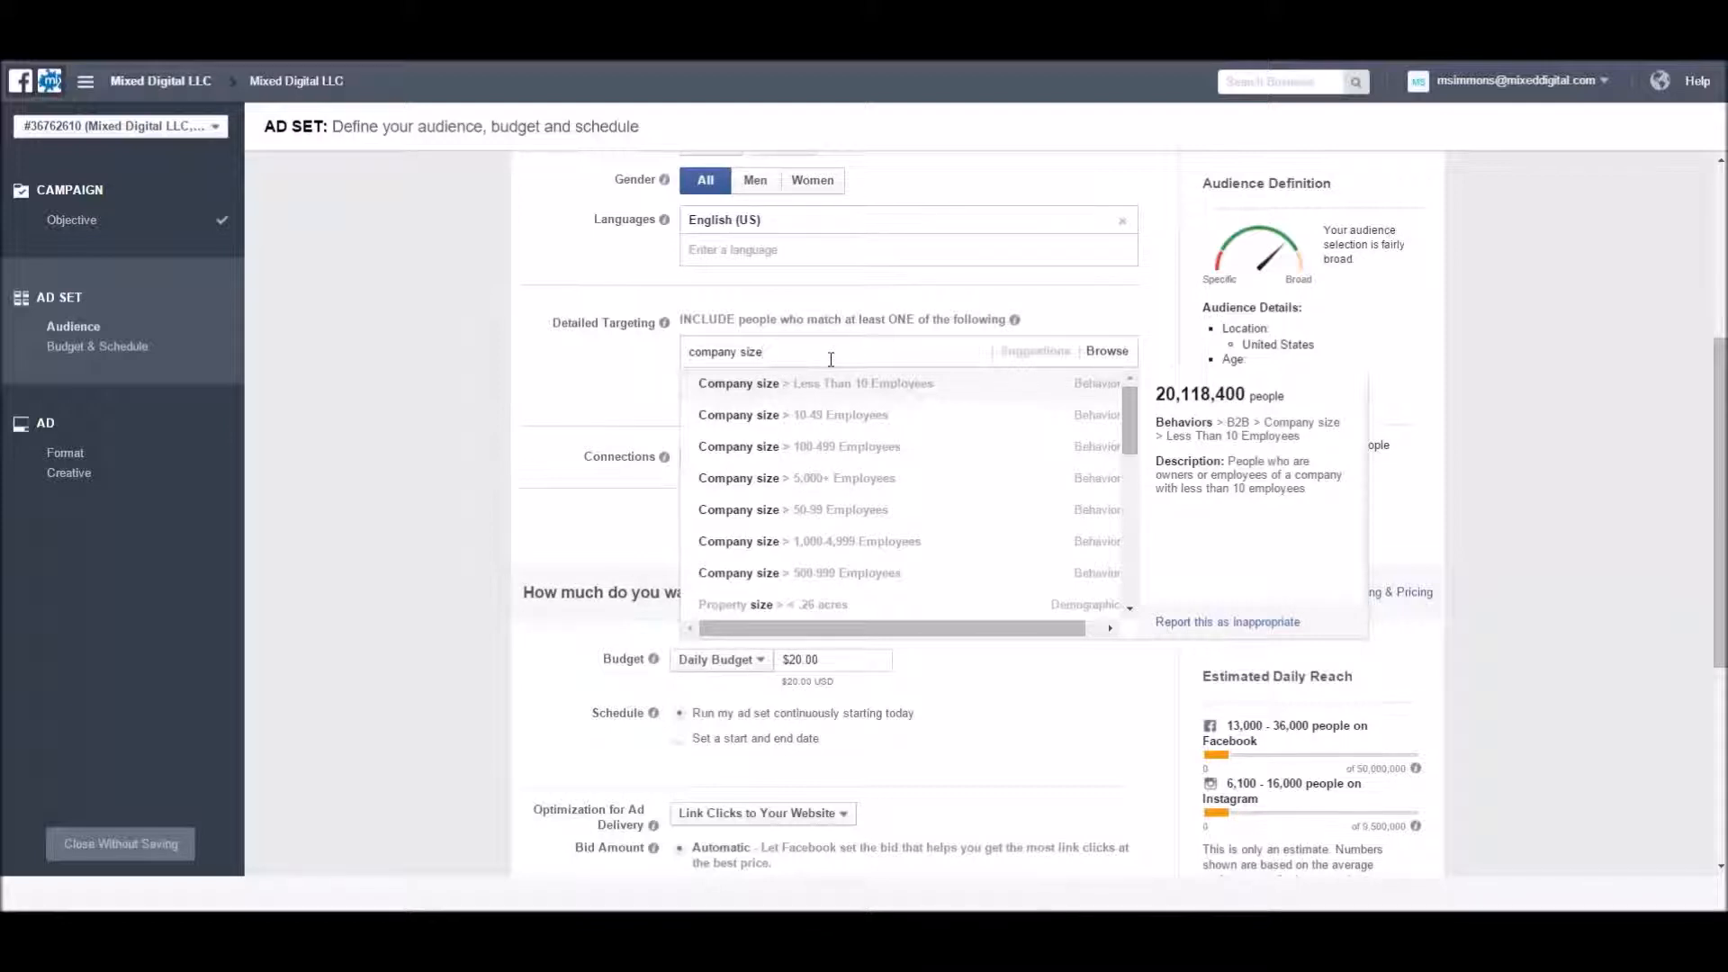
pyautogui.click(830, 390)
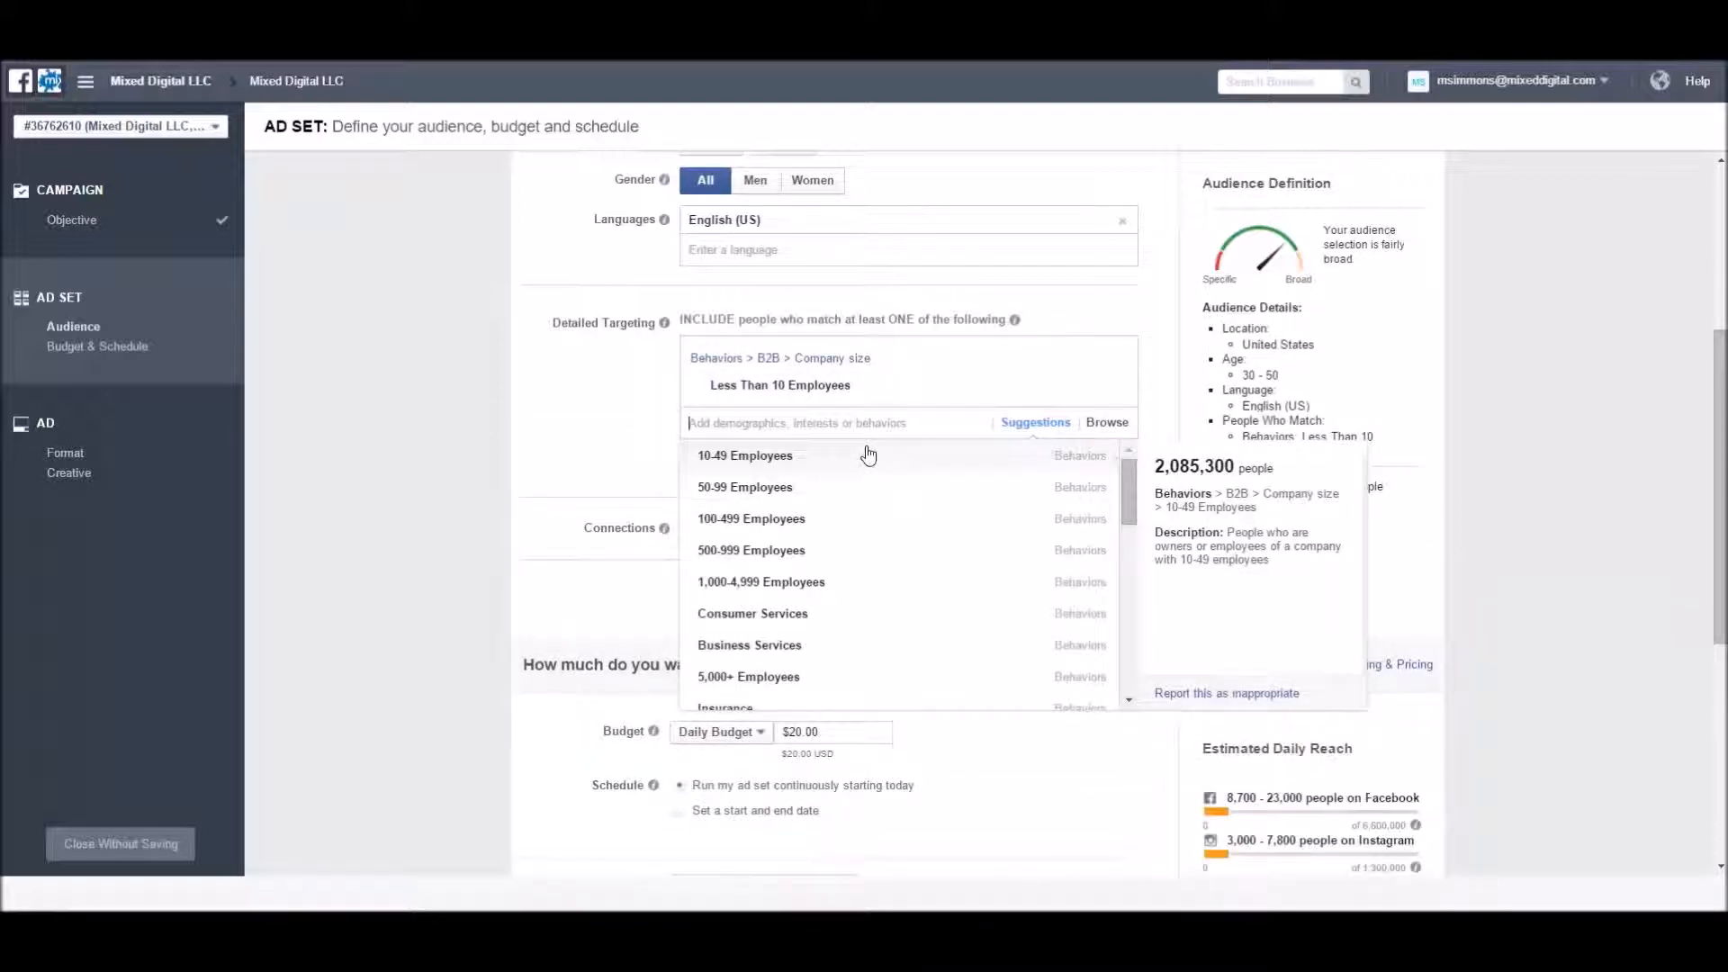
pyautogui.click(780, 461)
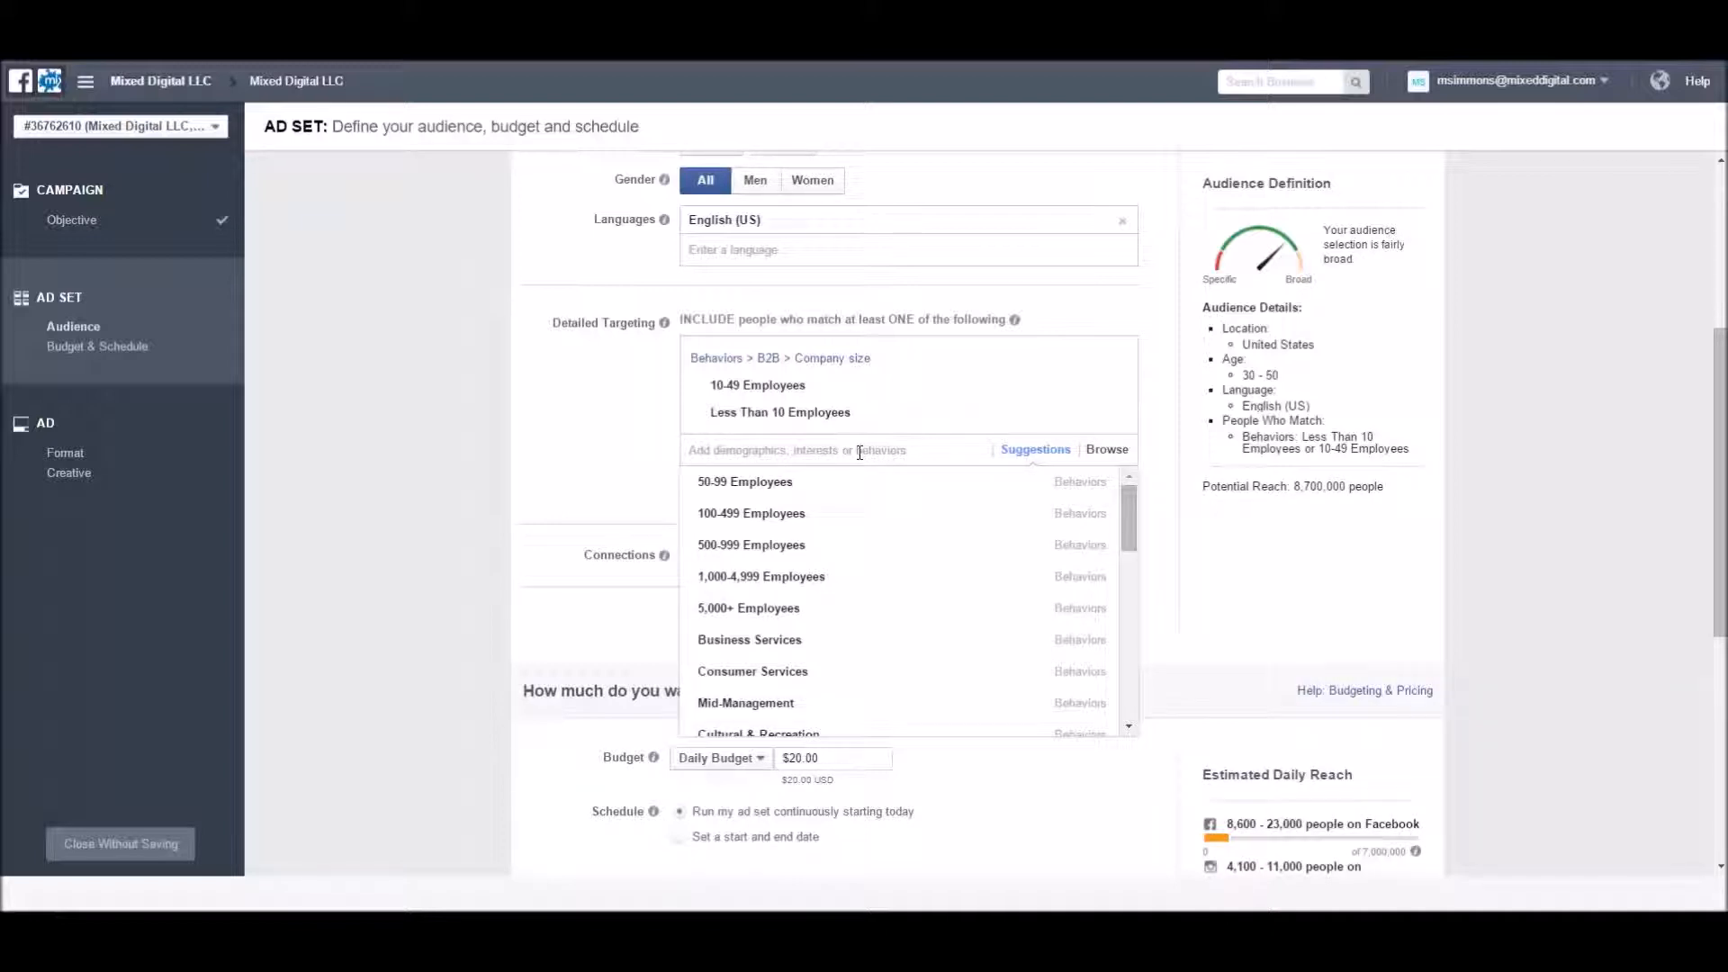
# - Find restaurant-related targeting options and include the job title Restaurant Management
pyautogui.write('restaur')
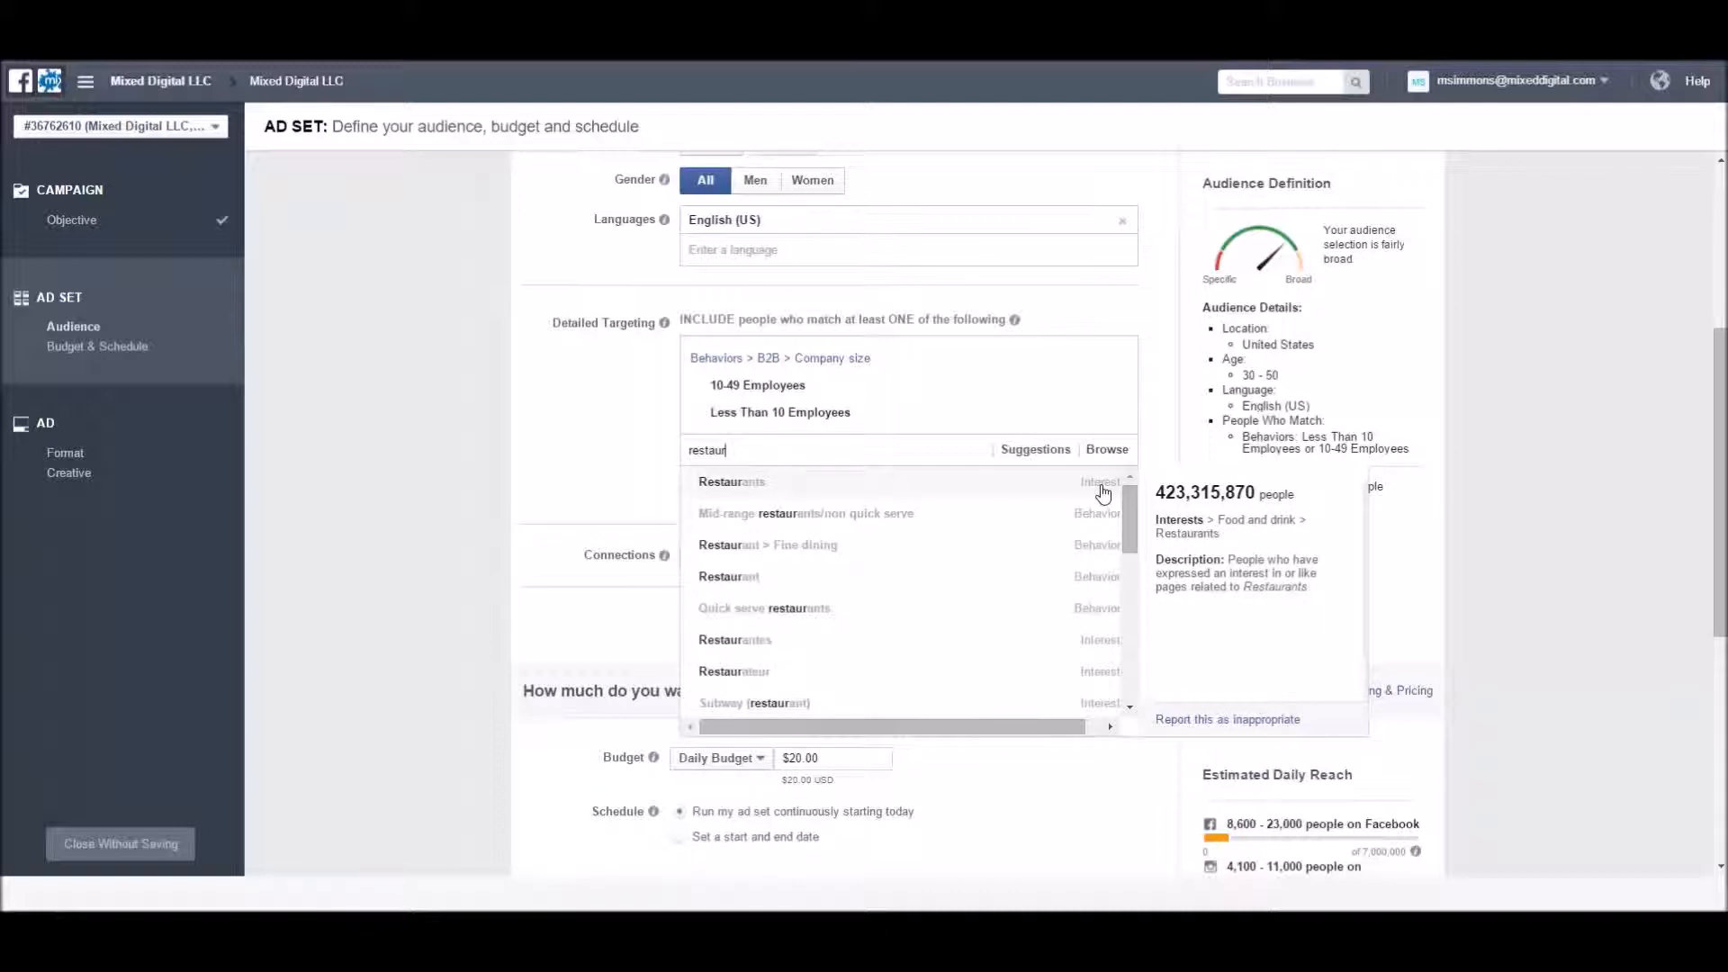
pyautogui.moveTo(1125, 508); pyautogui.dragTo(1120, 689)
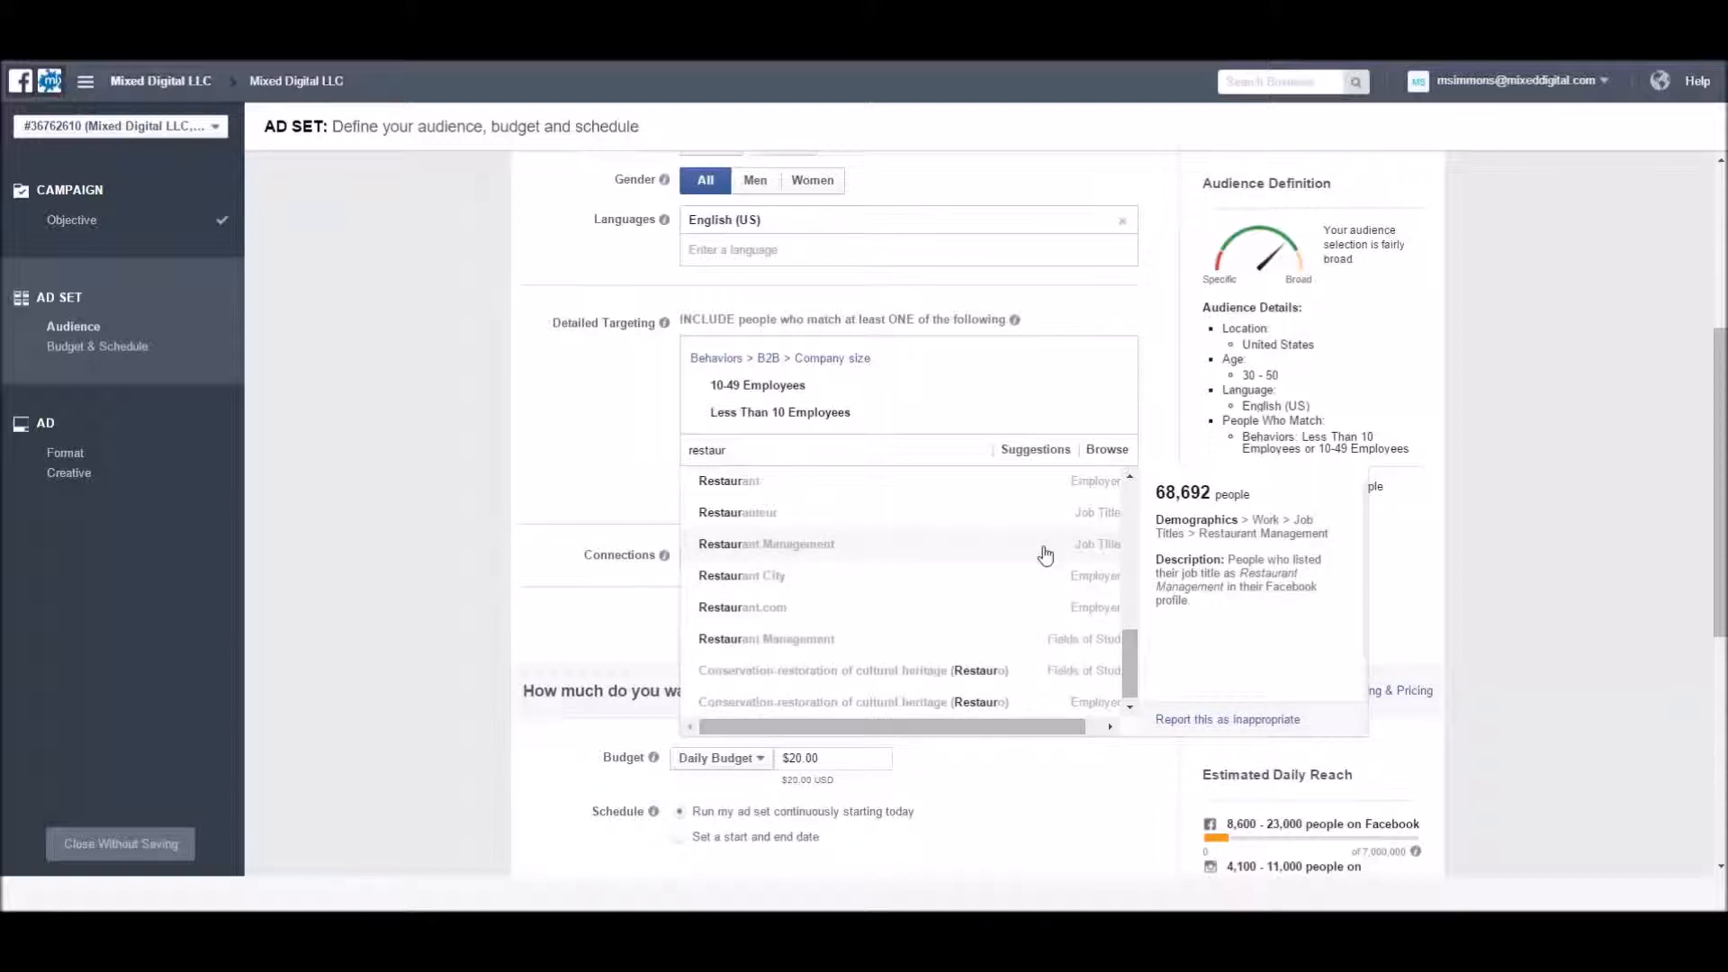
pyautogui.click(1044, 544)
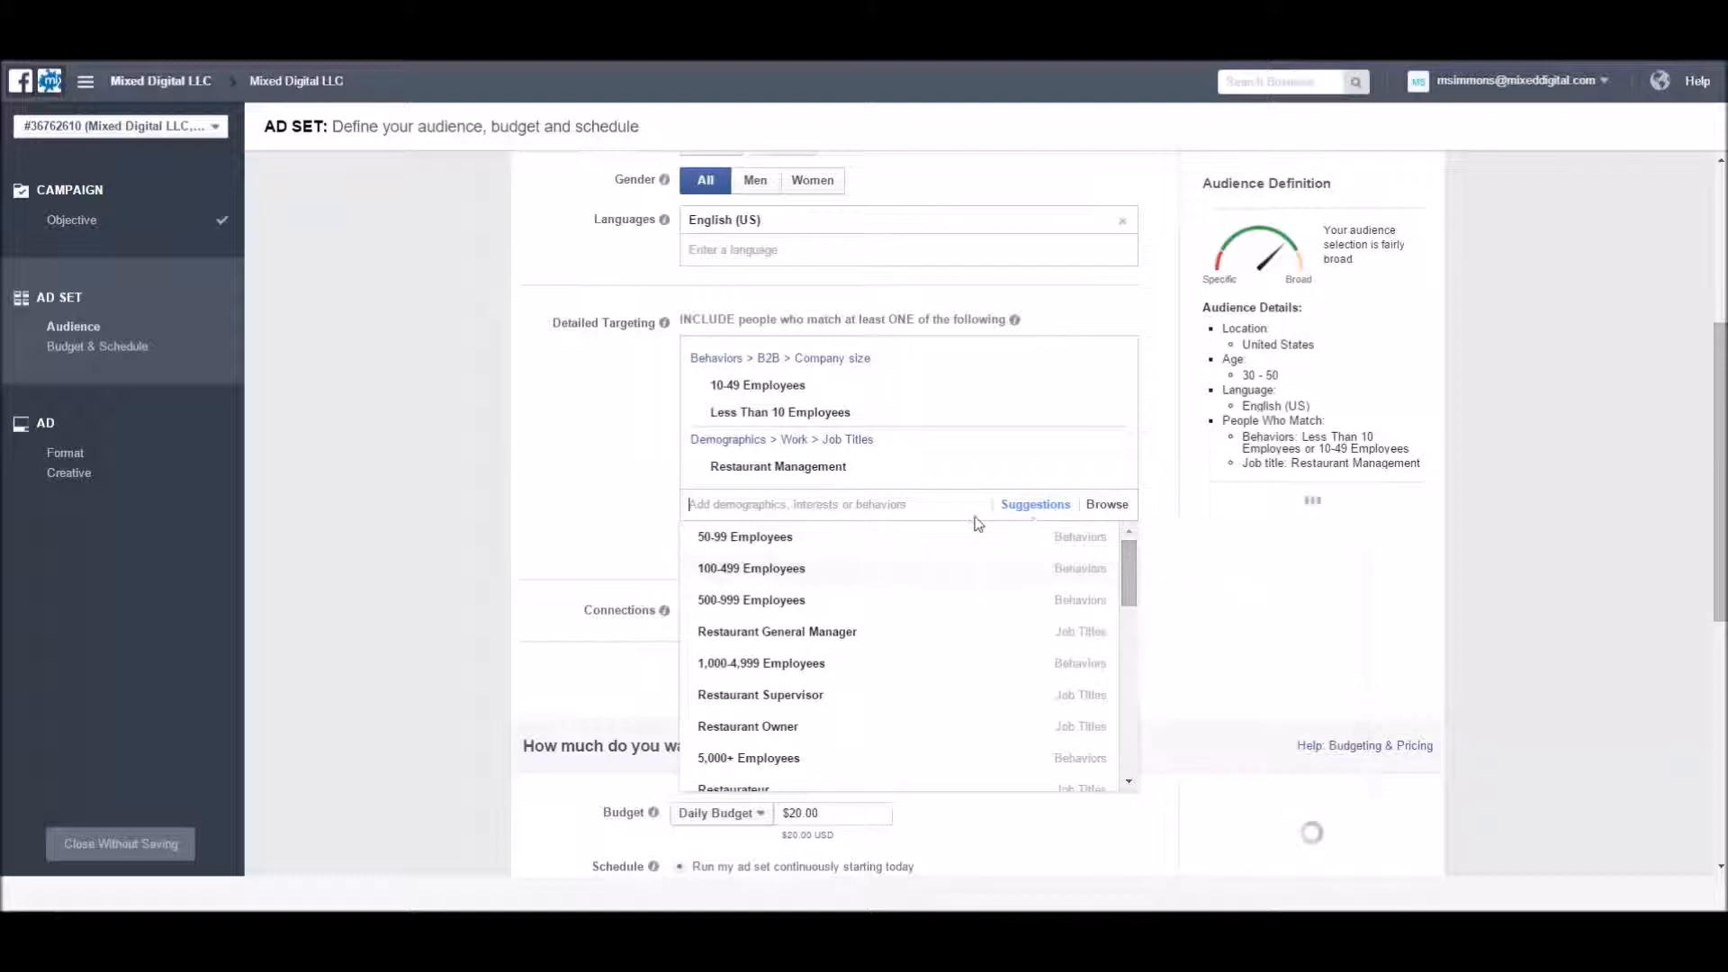
# - Search the detailed targeting for "industry > restaurant" and include the Fine dining restaurant purchase behavior
pyautogui.write('ind')
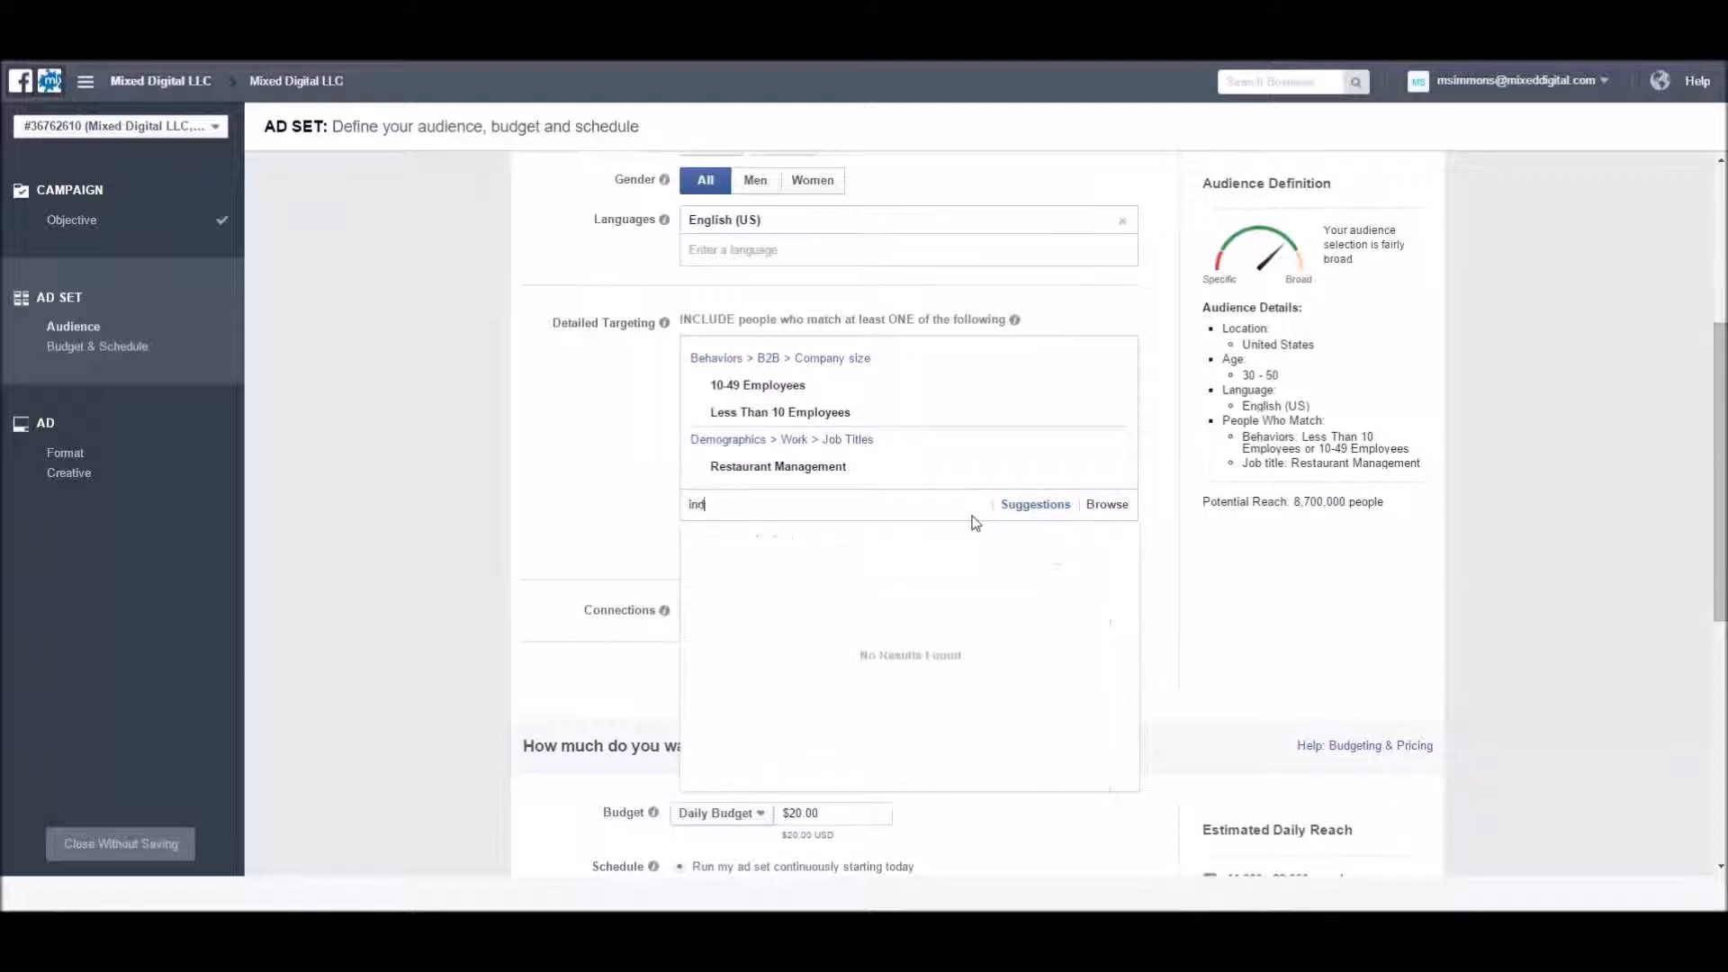
pyautogui.write('usry')
pyautogui.press('BackSpace')
pyautogui.press('BackSpace')
pyautogui.press('BackSpace')
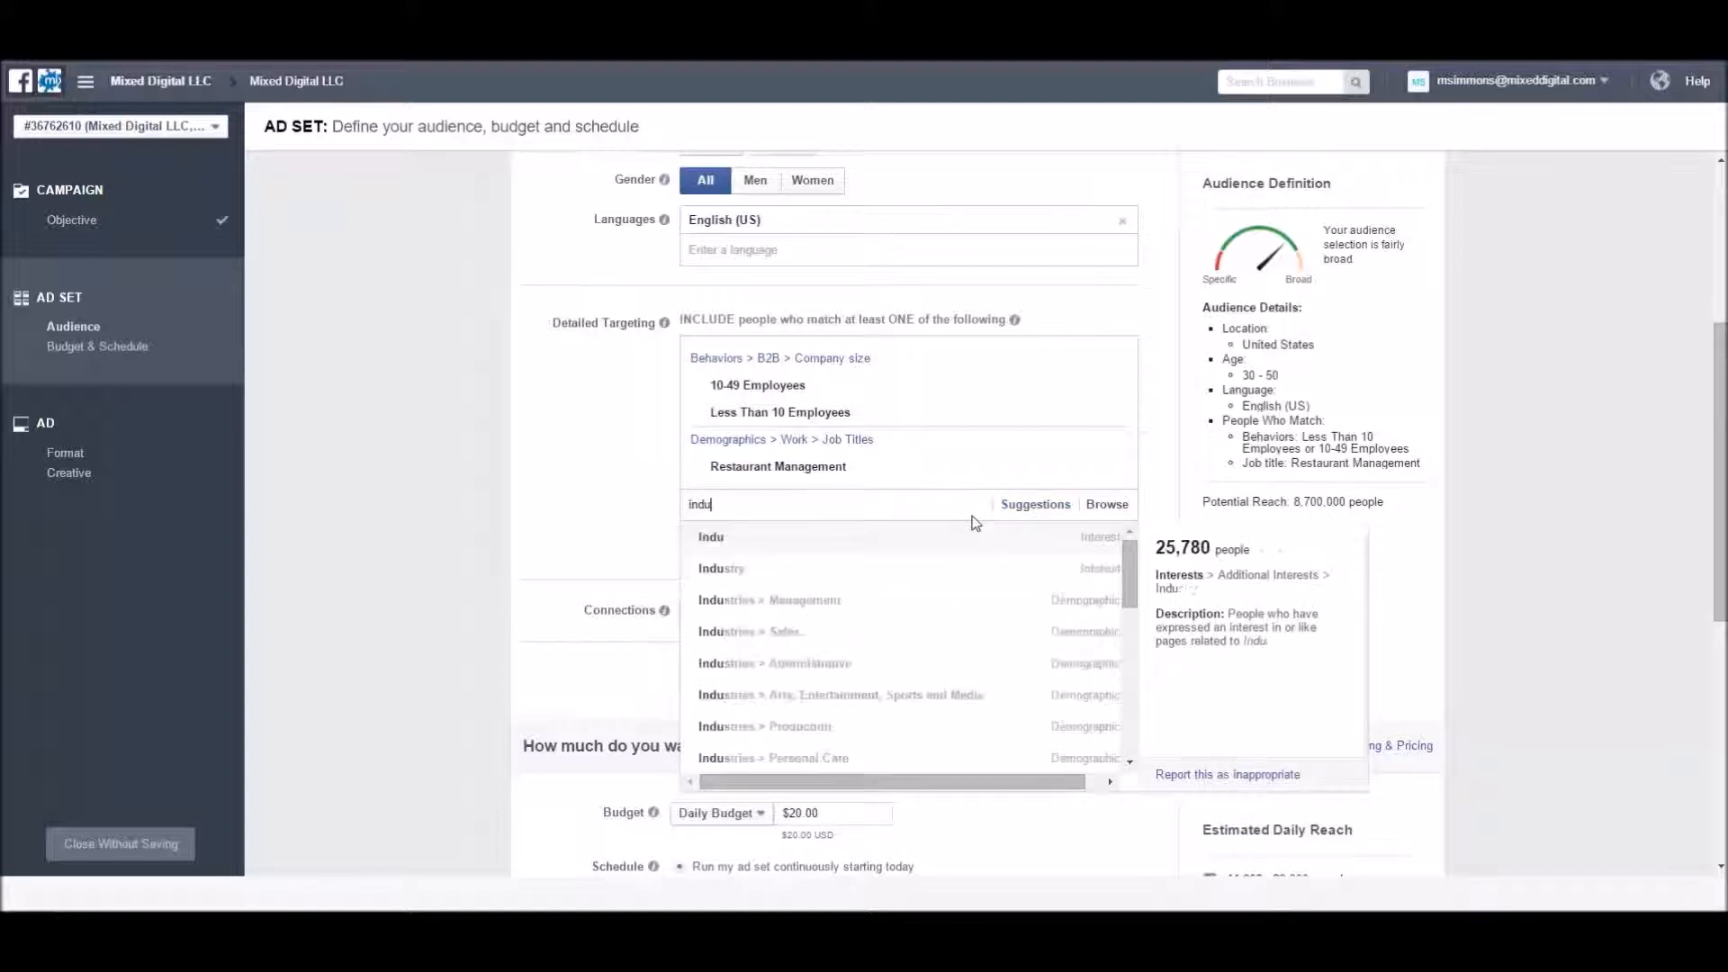
pyautogui.write('stry')
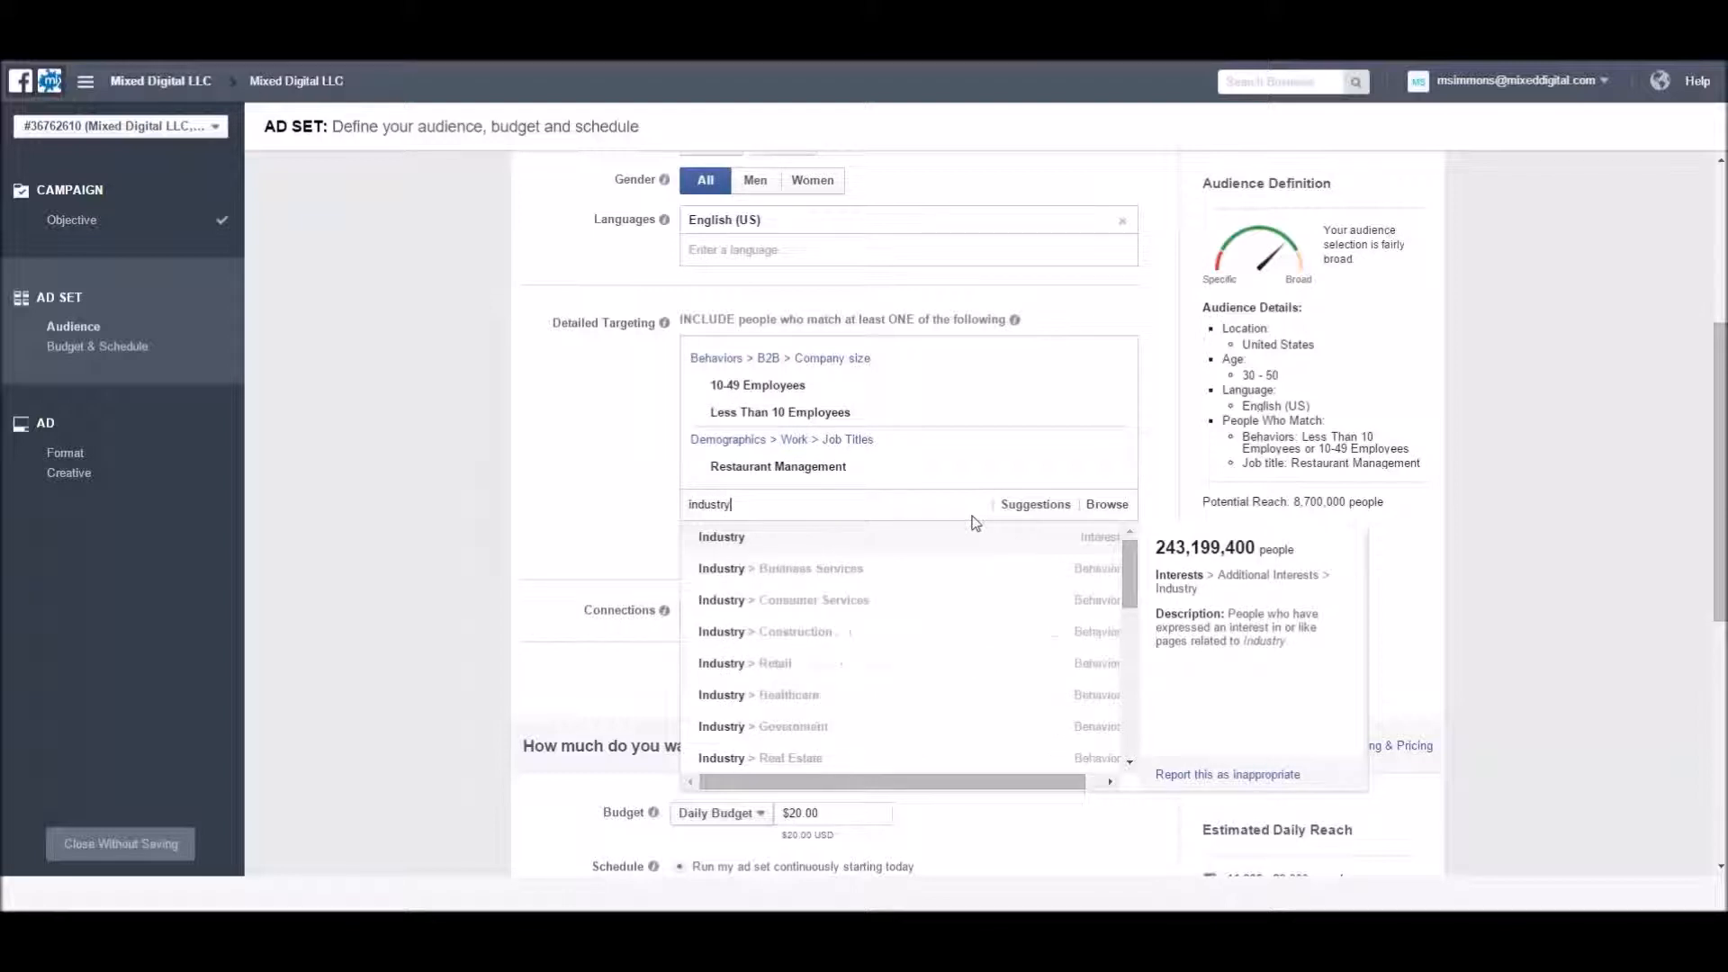
pyautogui.moveTo(1131, 554); pyautogui.dragTo(799, 492)
pyautogui.doubleClick(780, 510)
pyautogui.click(779, 510)
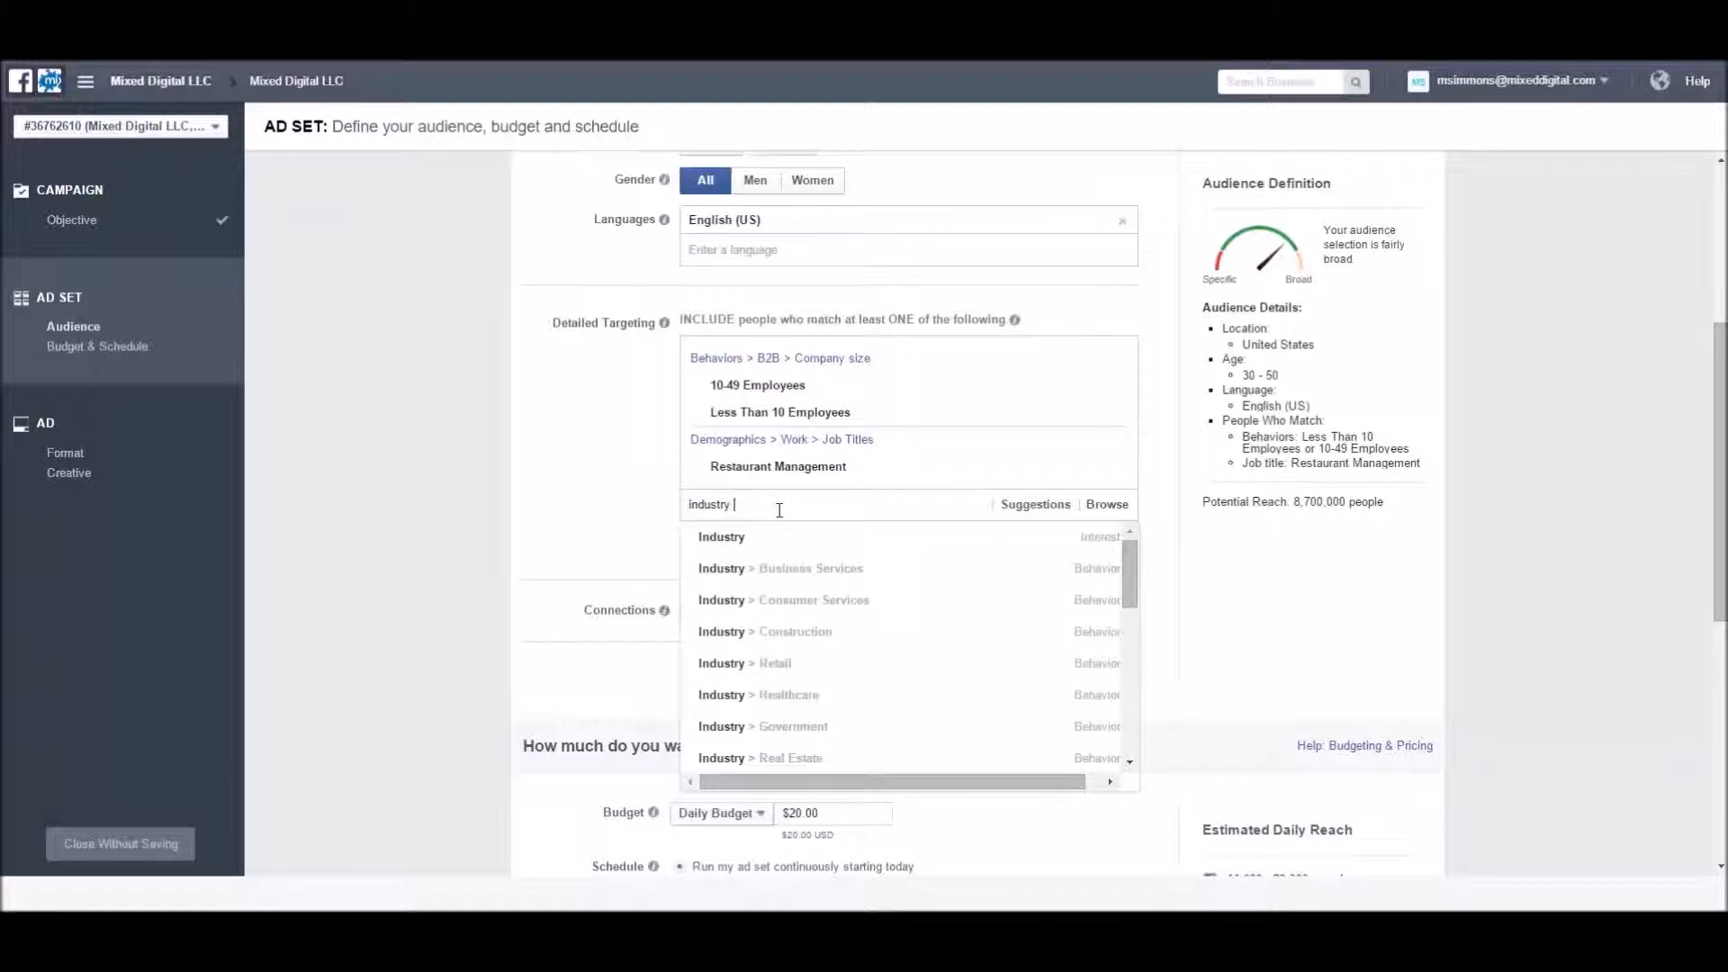
pyautogui.write('> rest')
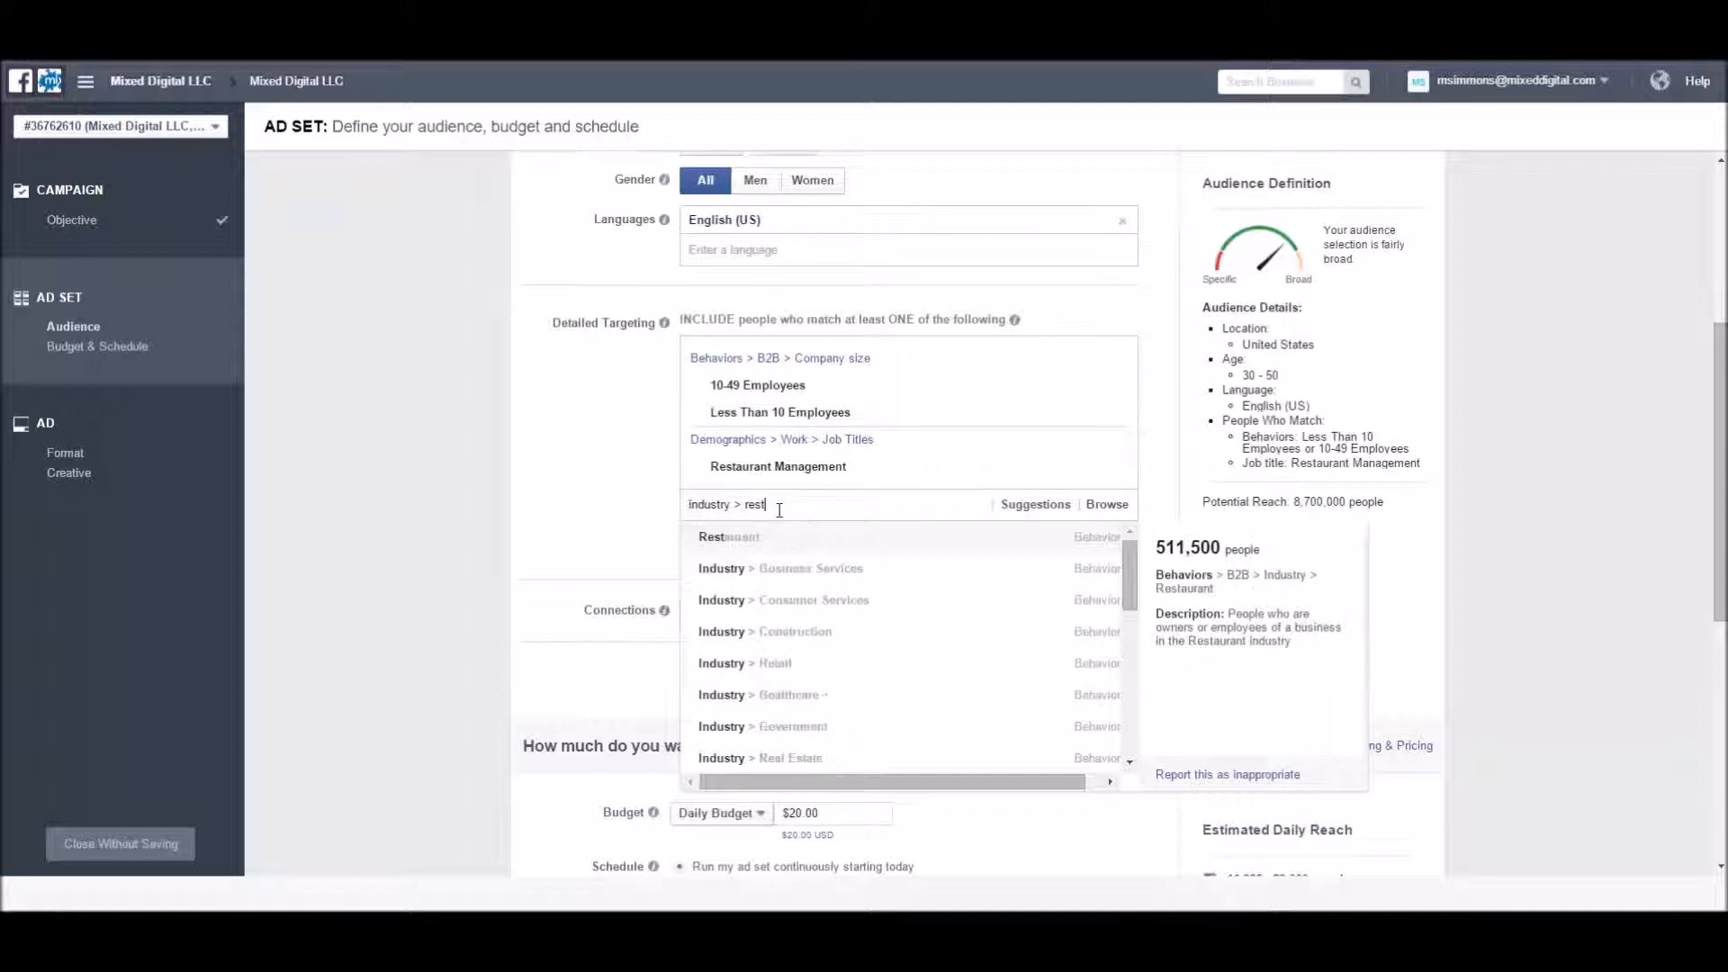
pyautogui.write('aurant')
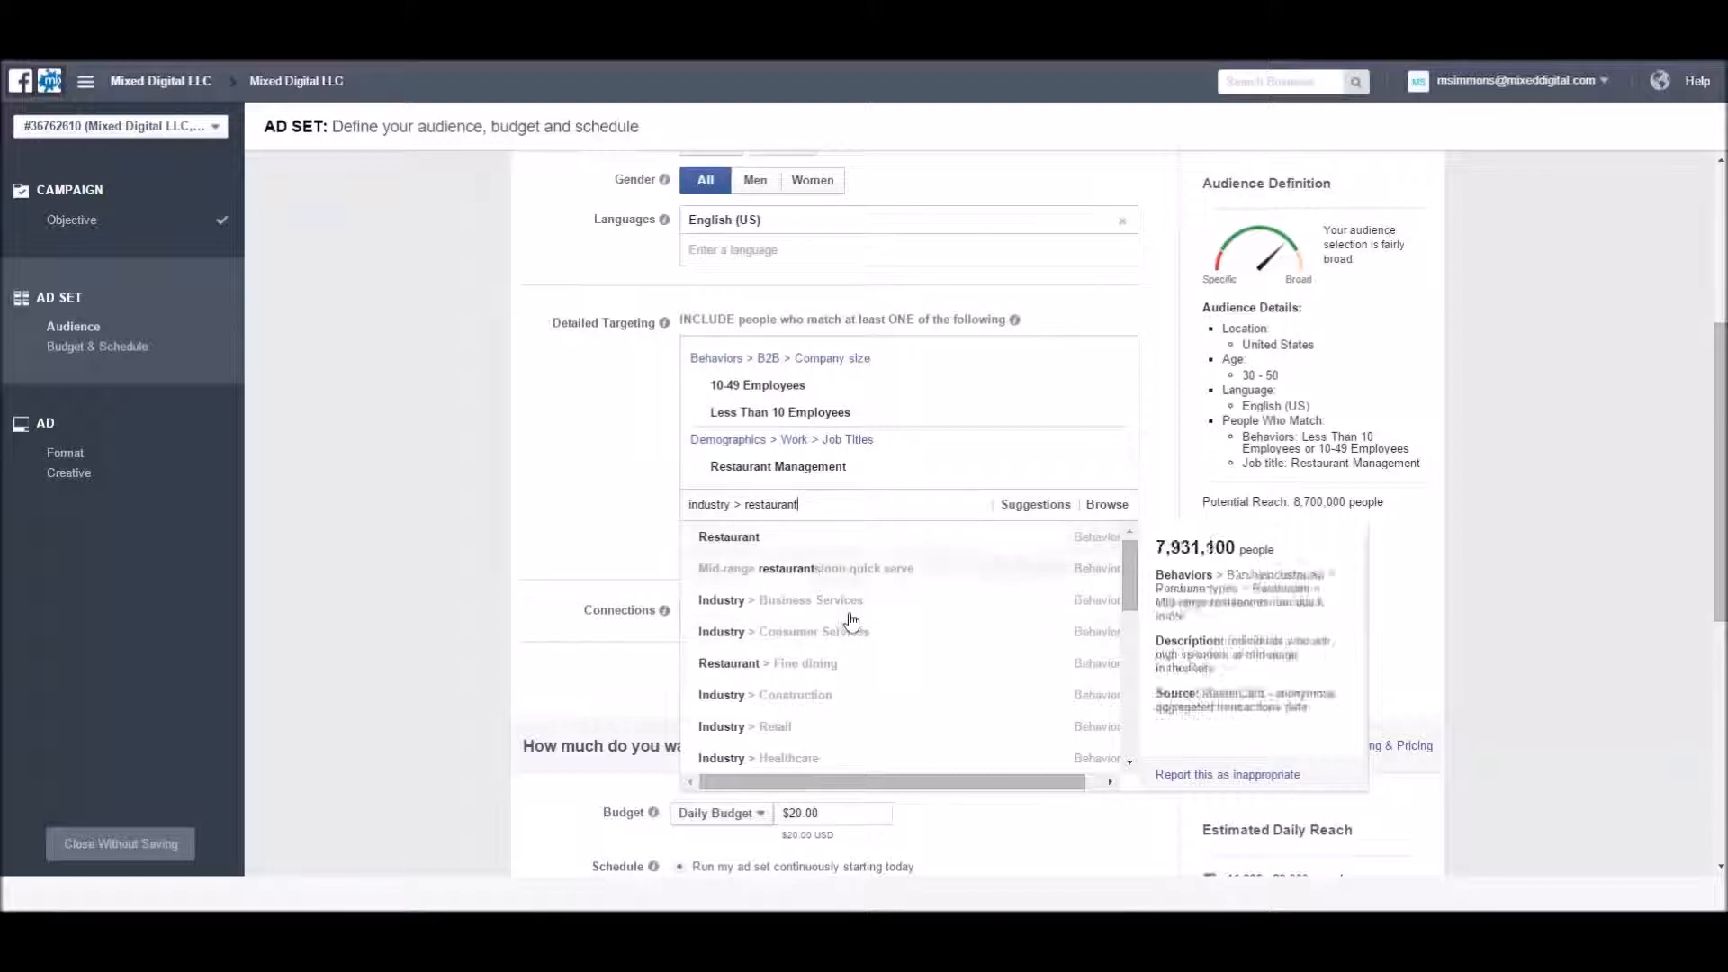
pyautogui.moveTo(1132, 587); pyautogui.dragTo(1132, 605)
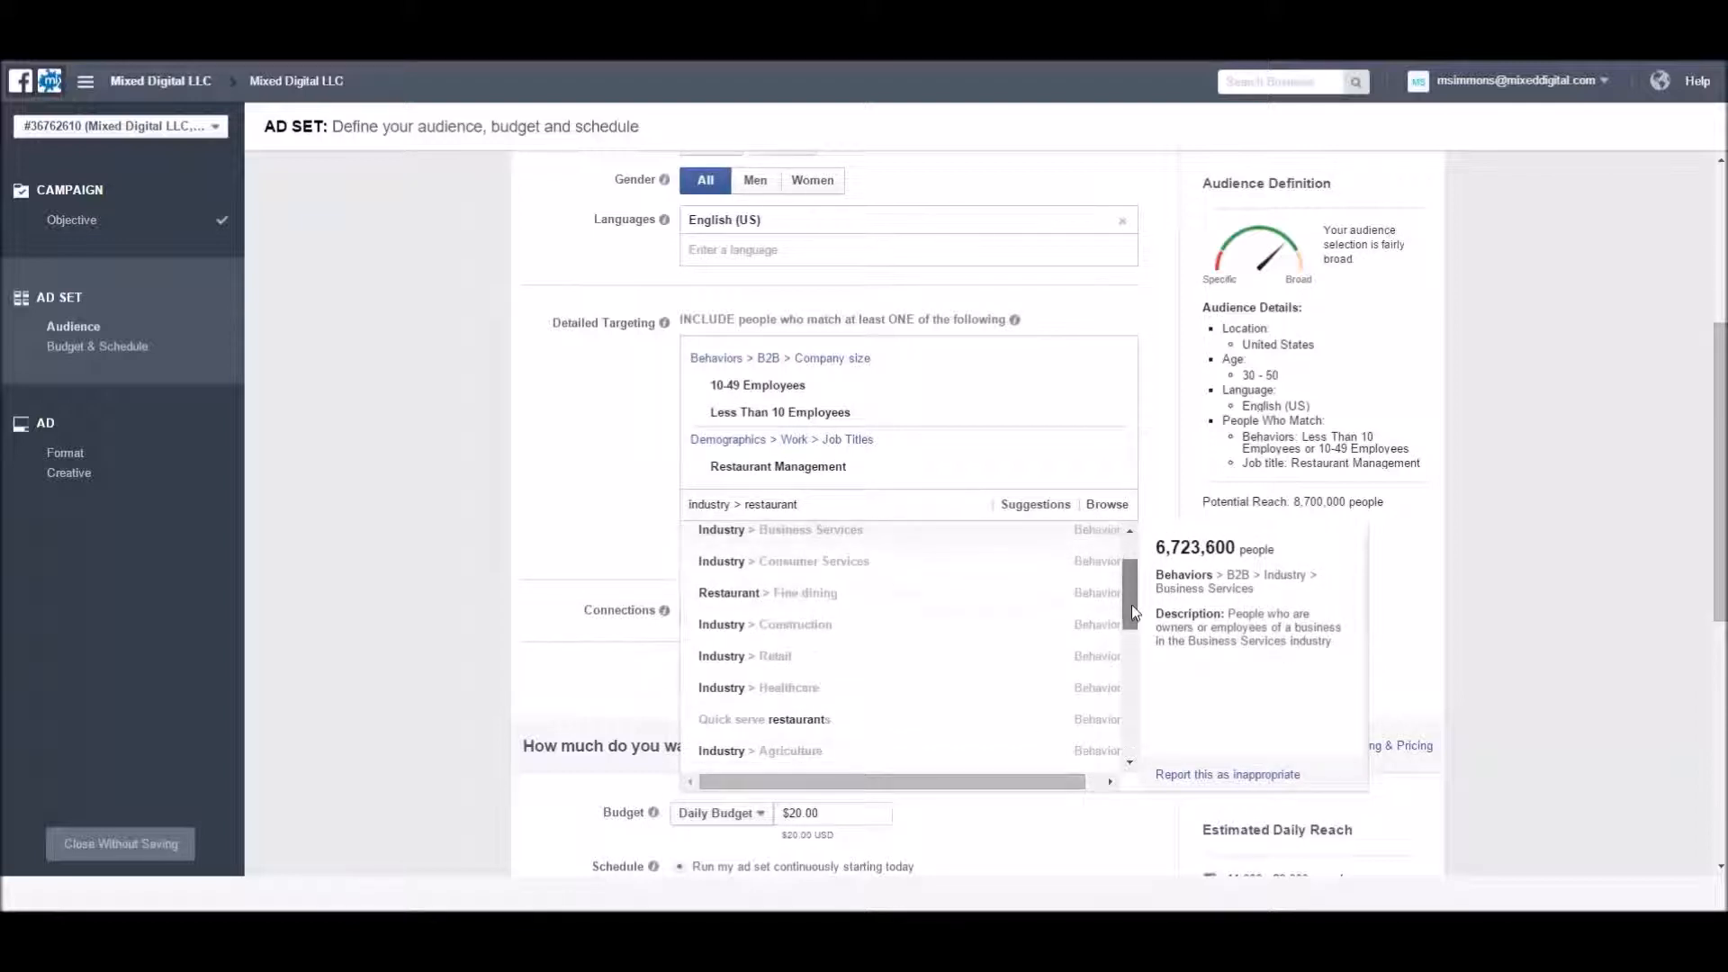
pyautogui.click(957, 610)
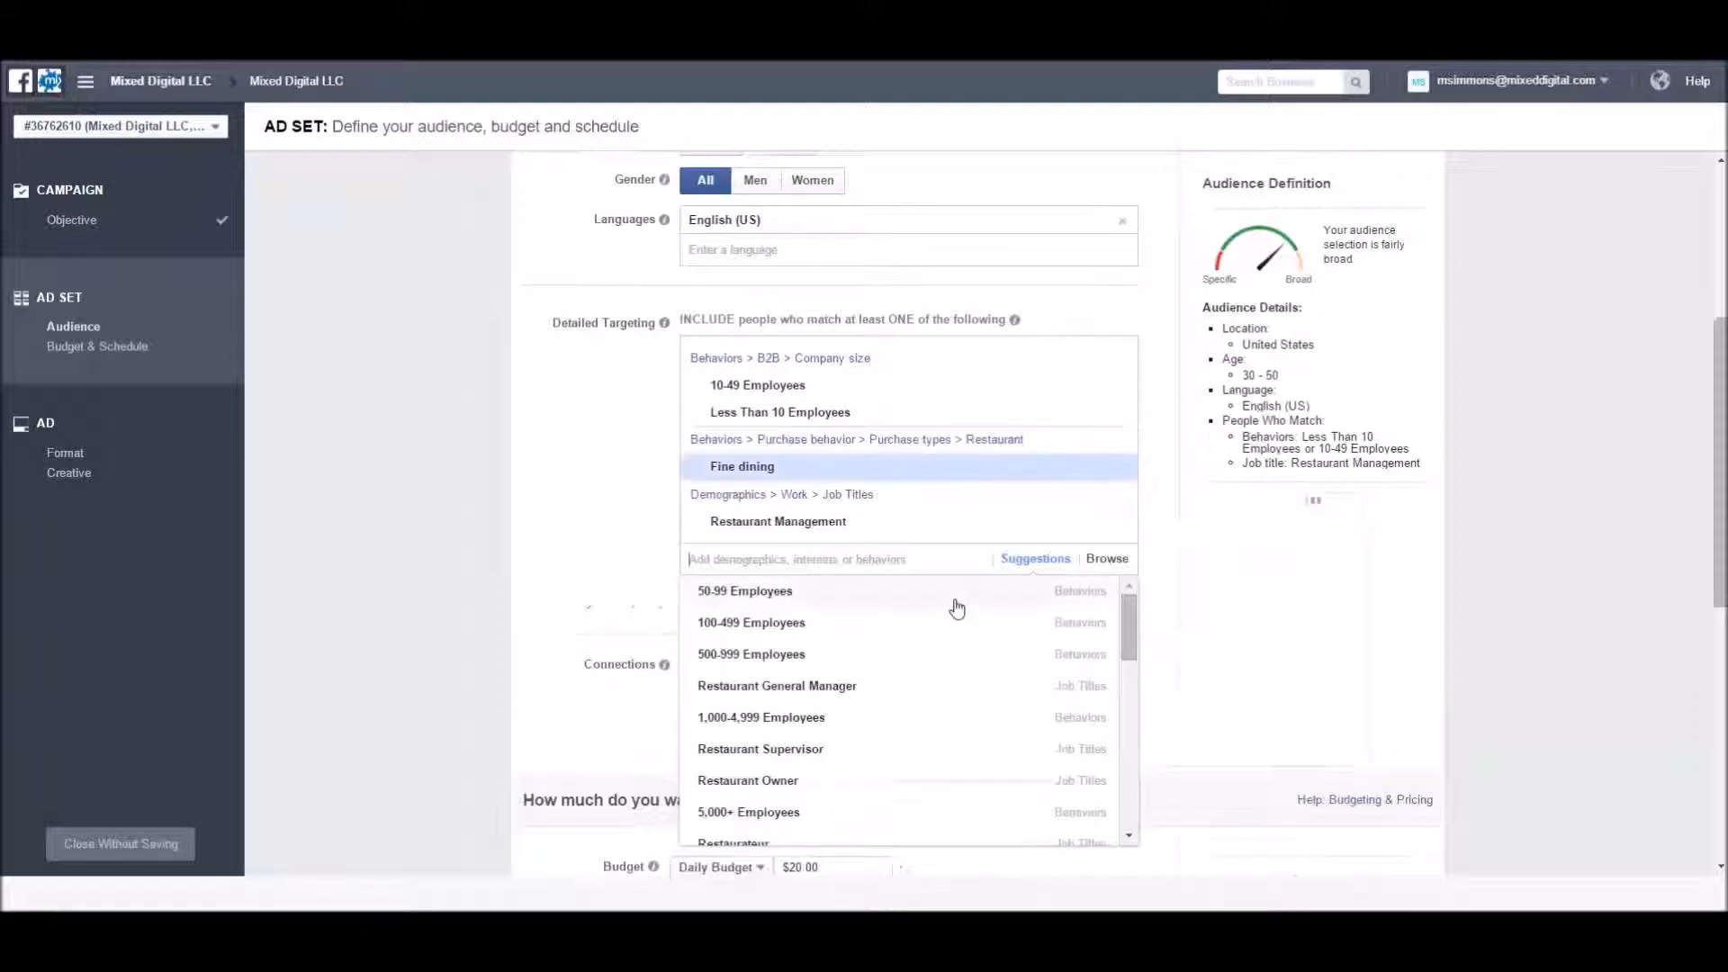
# - Include the suggested job title Food and Beverage Manager in the detailed targeting
pyautogui.moveTo(1132, 619); pyautogui.dragTo(1130, 731)
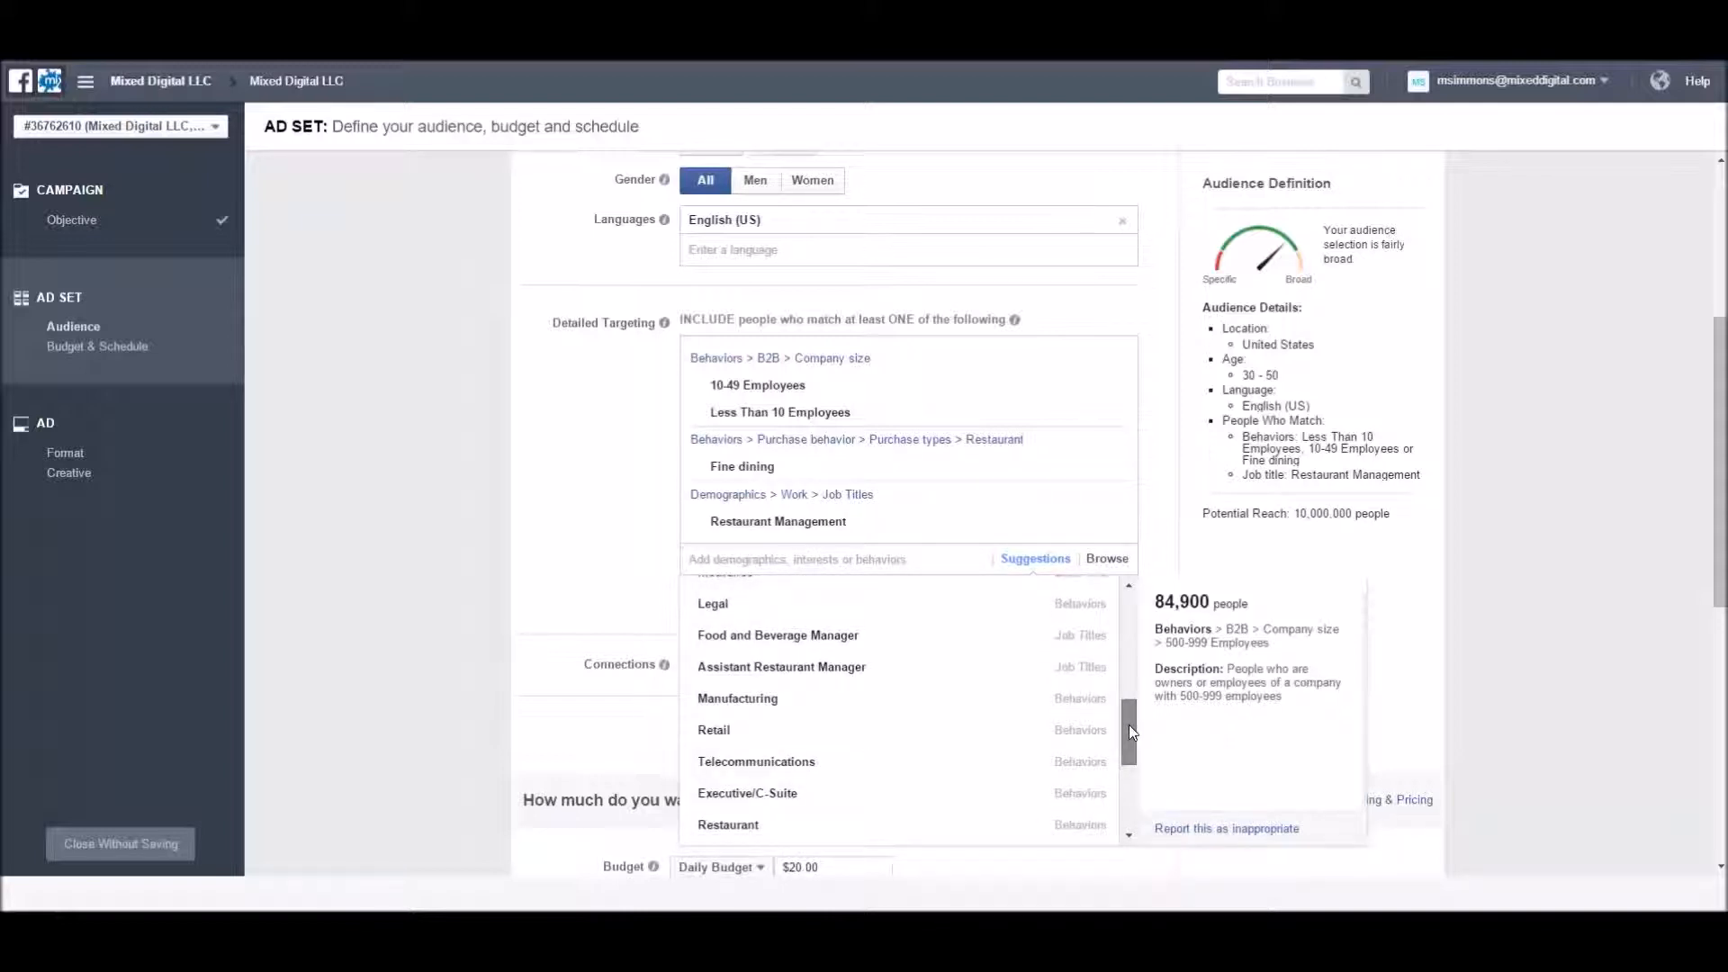
pyautogui.moveTo(1130, 726); pyautogui.dragTo(1131, 717)
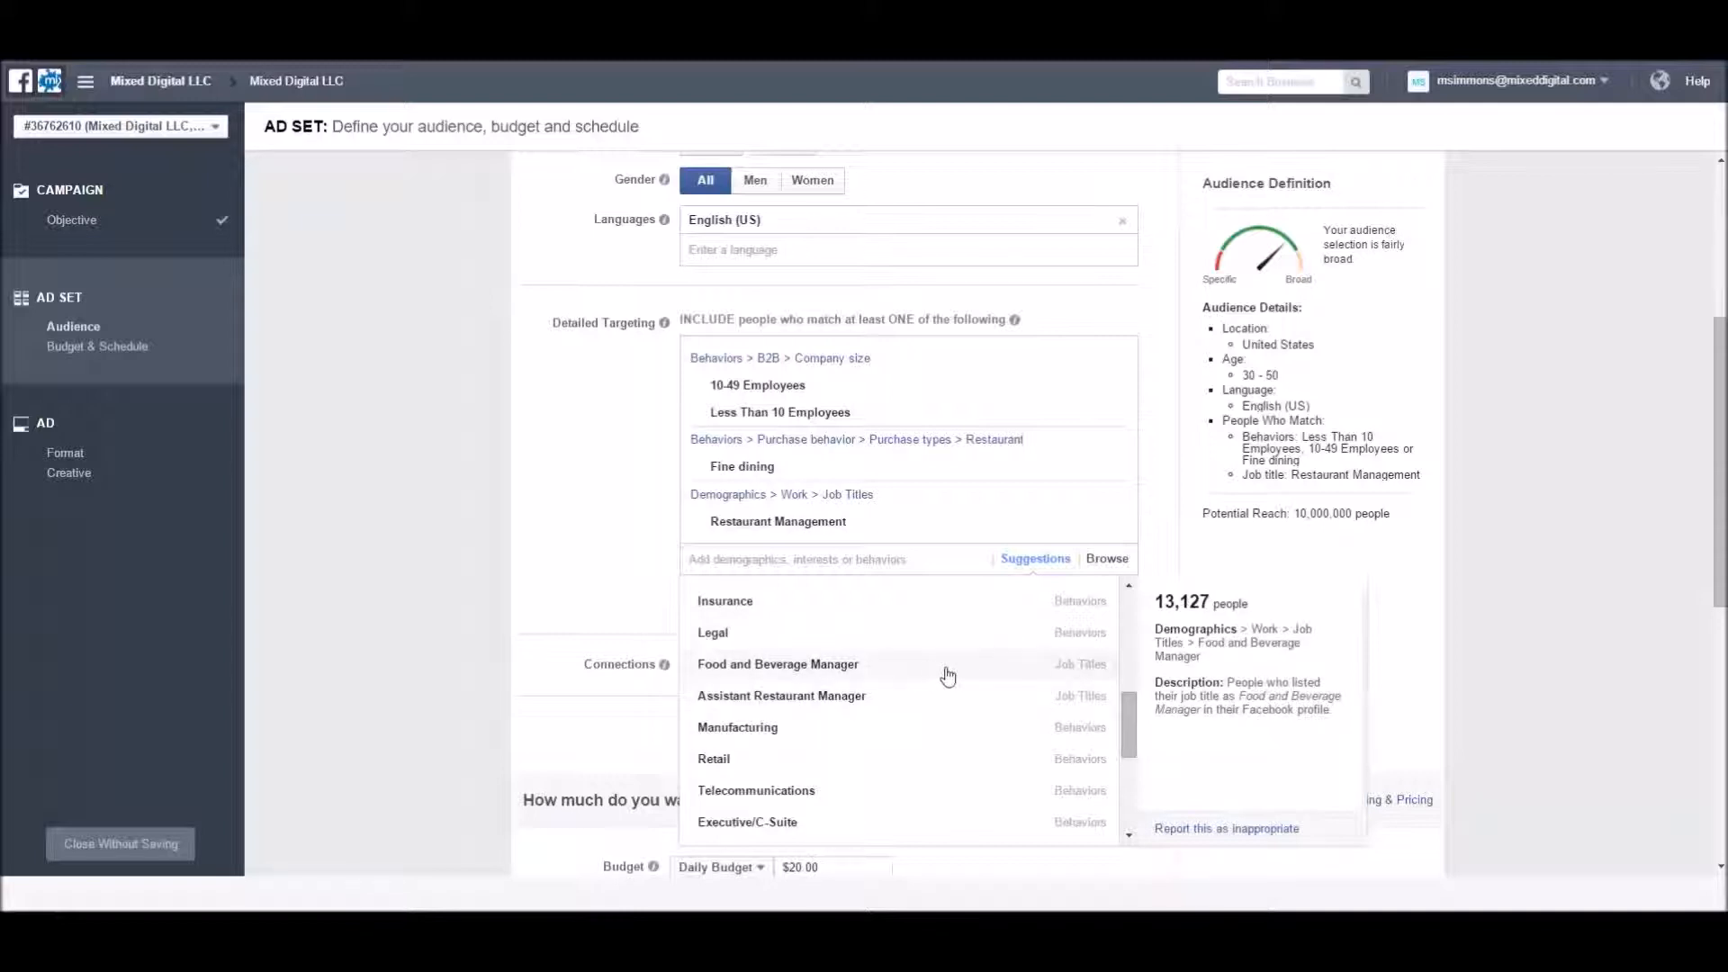
pyautogui.click(960, 675)
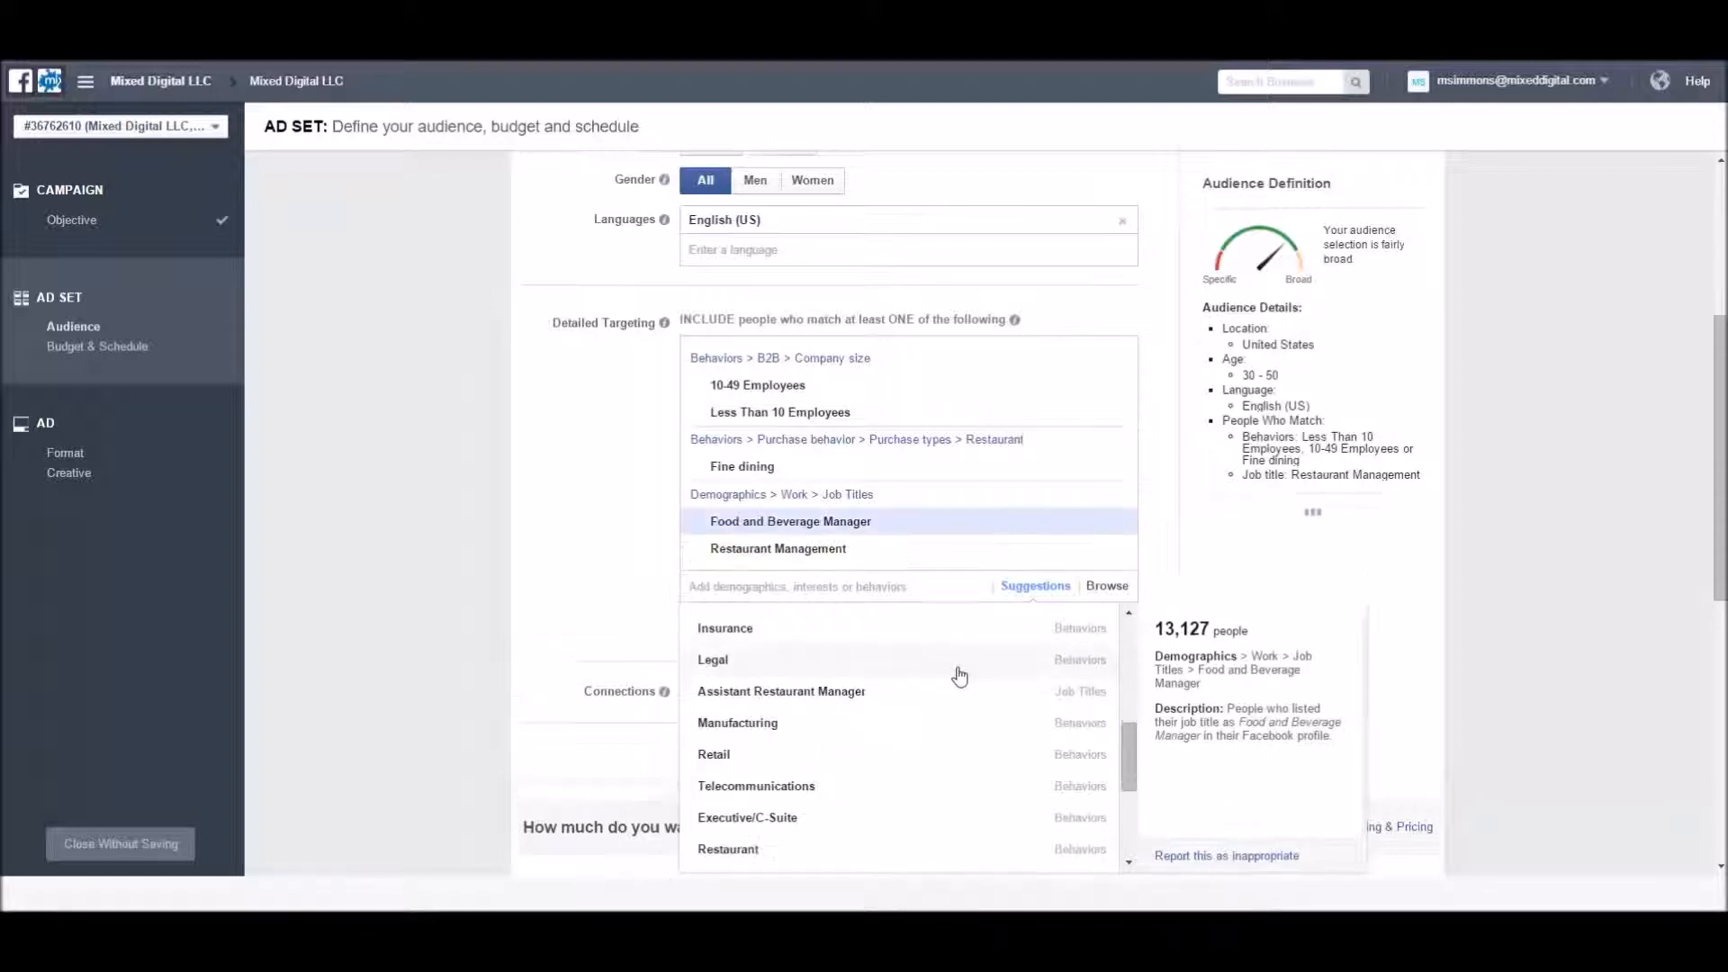
# - Search the detailed targeting for "restaurant" and include the B2B industry behavior Restaurant
pyautogui.write('restar')
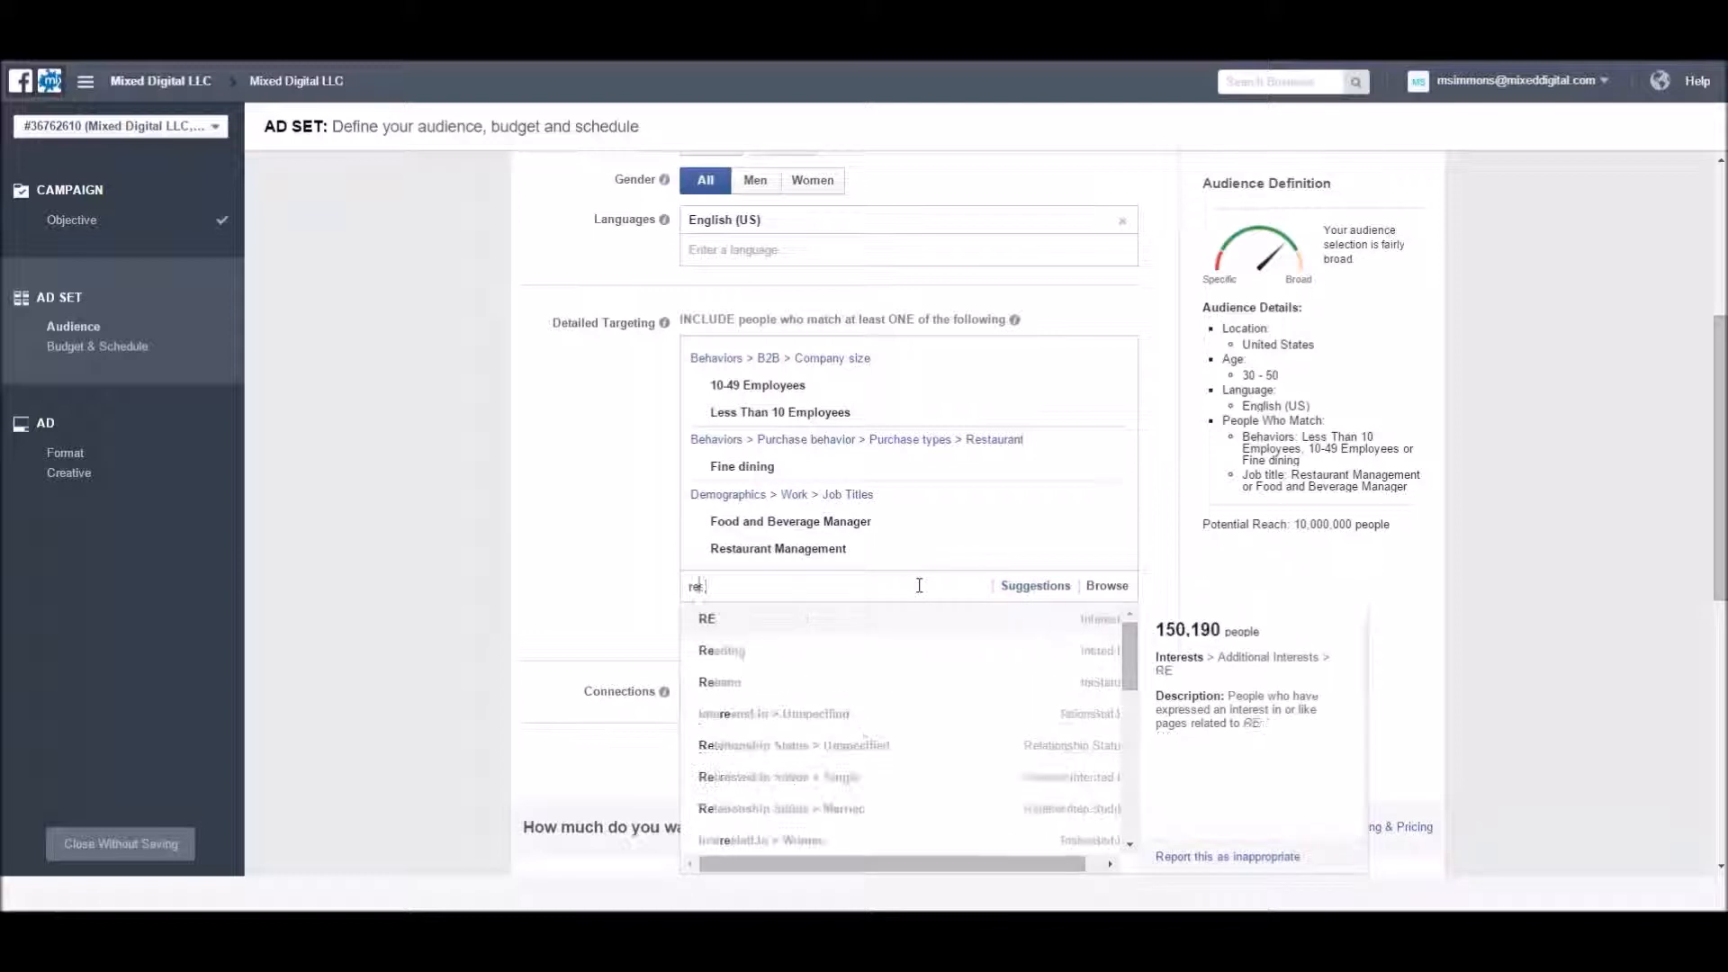
pyautogui.press('BackSpace')
pyautogui.press('BackSpace')
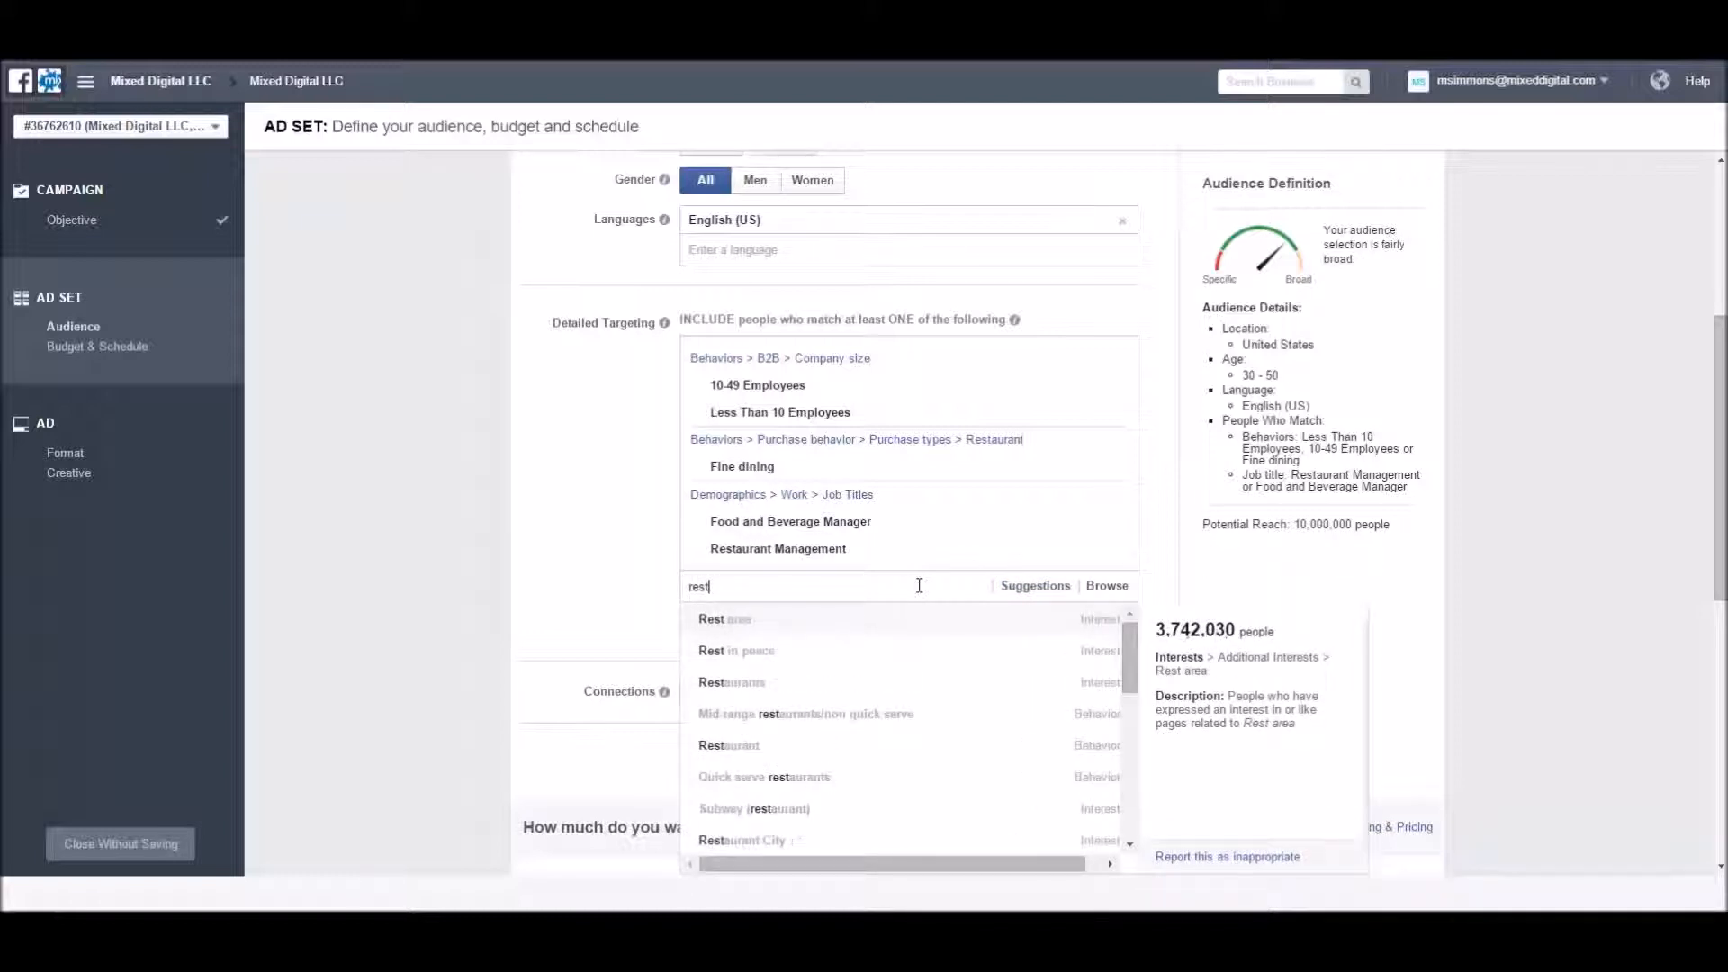
pyautogui.write('aurant')
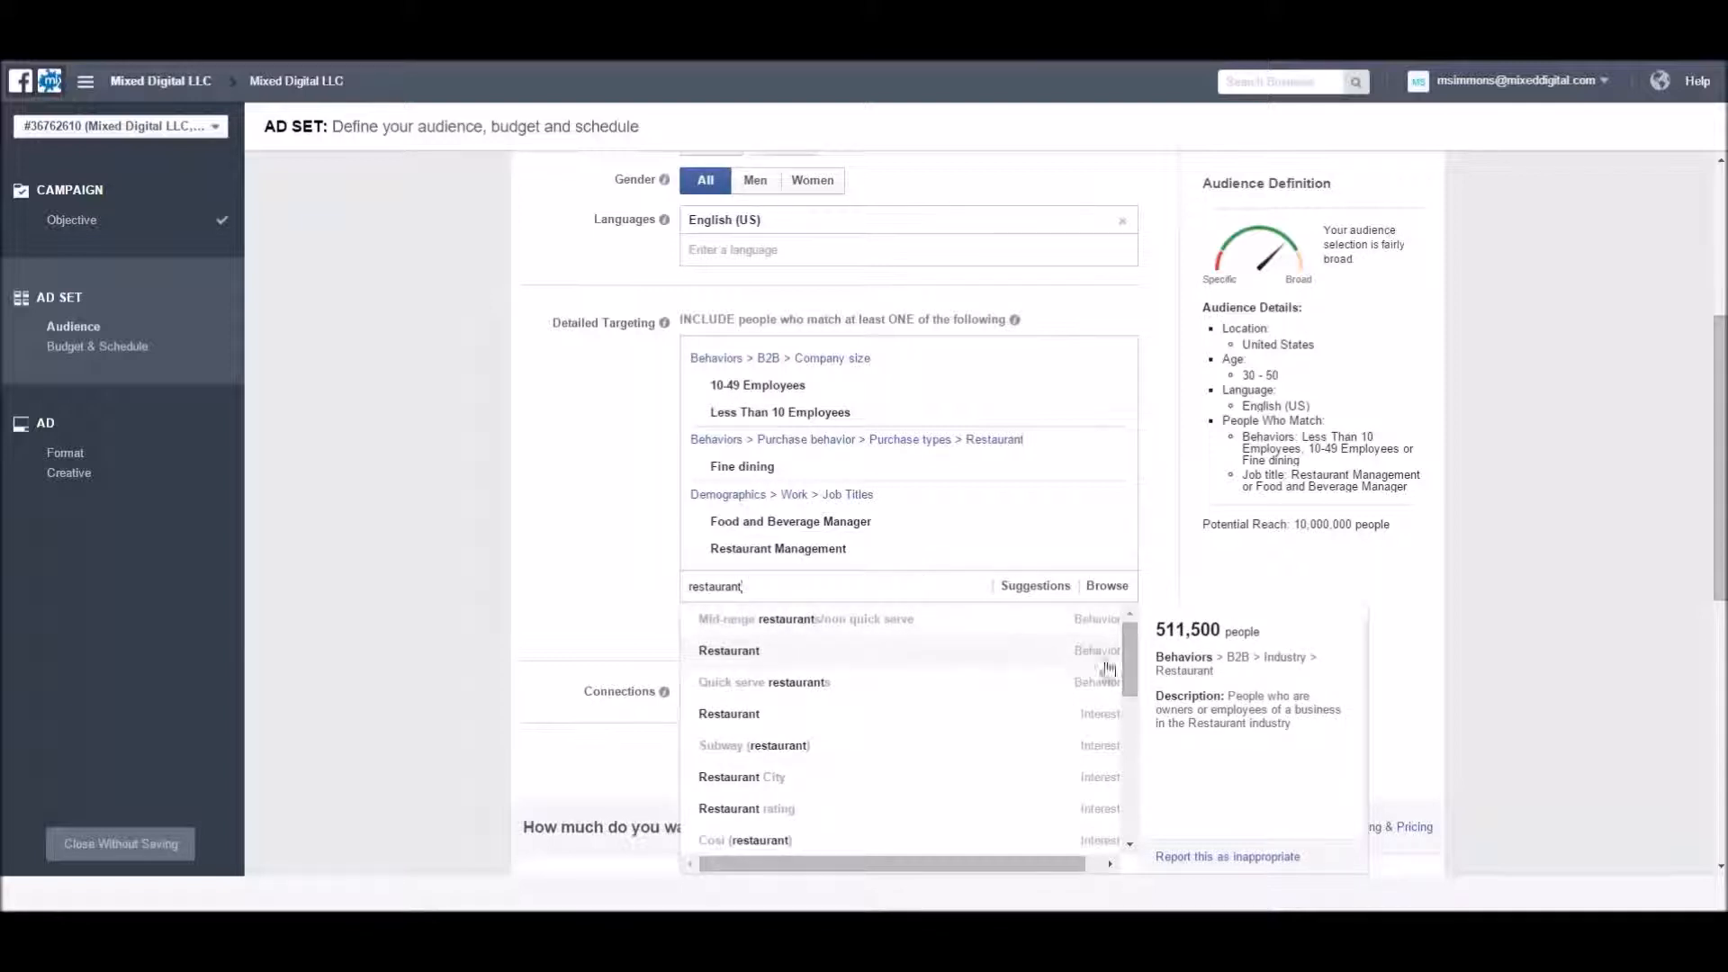
pyautogui.moveTo(1126, 664); pyautogui.dragTo(1127, 657)
pyautogui.click(777, 649)
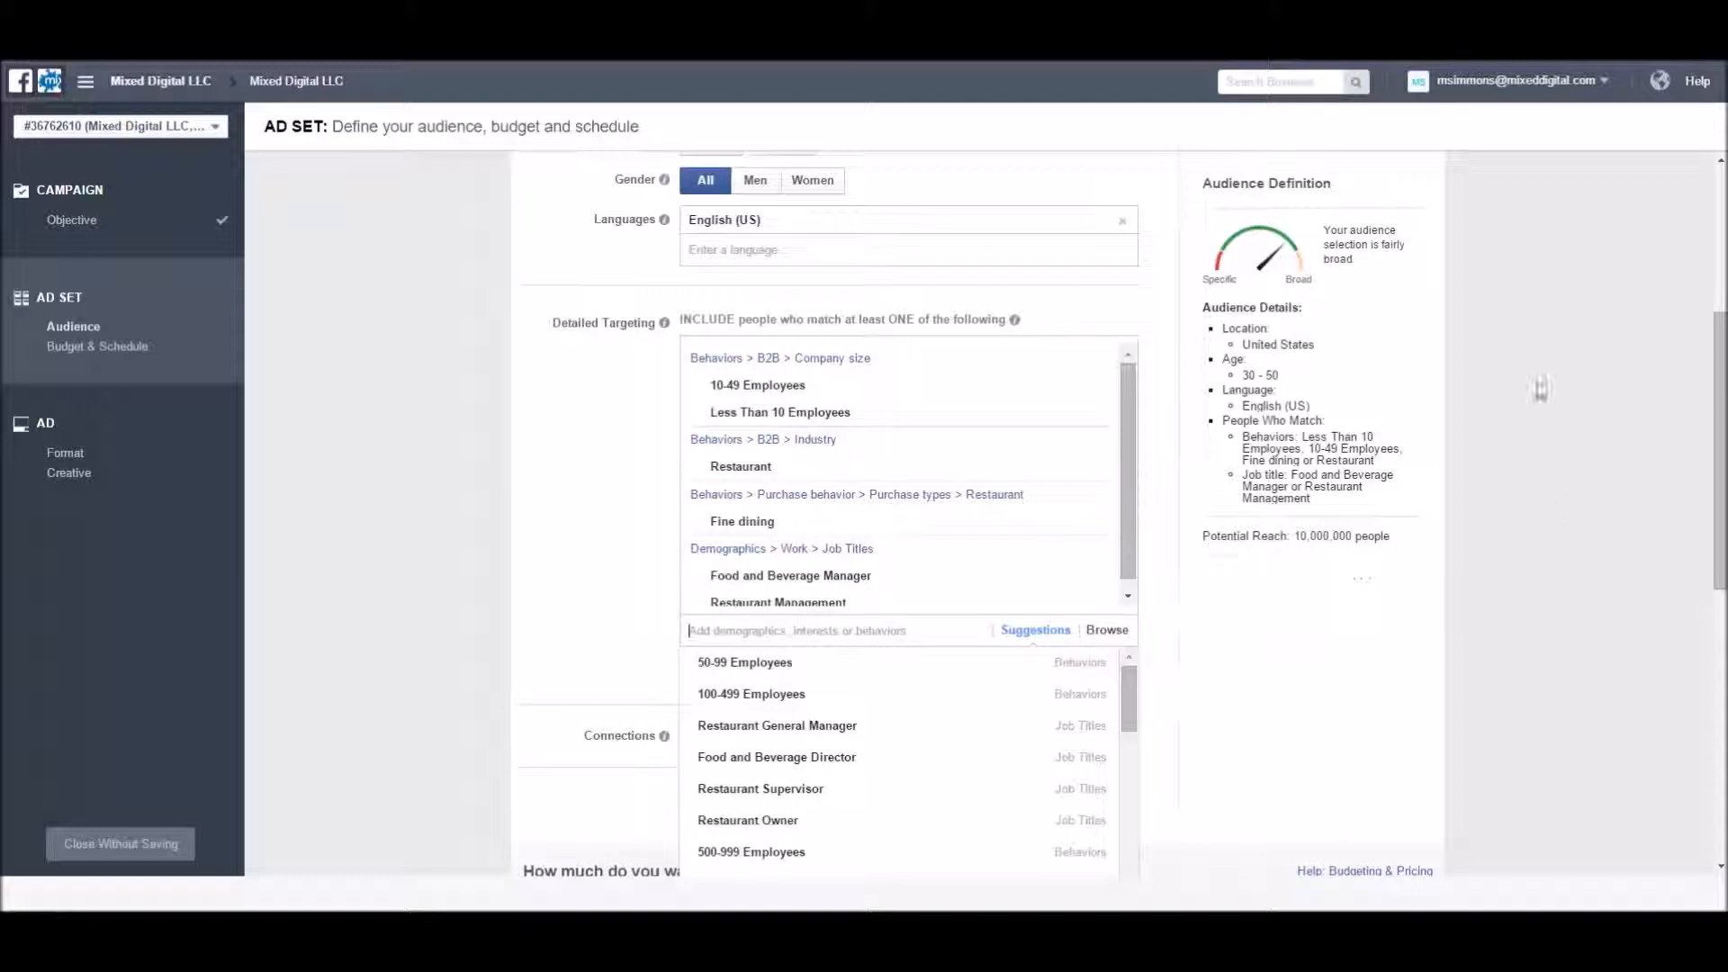
# - Narrow the audience so that people must also match the education level College grad
pyautogui.scroll(2, 1502, 489)
pyautogui.scroll(-1, 1477, 522)
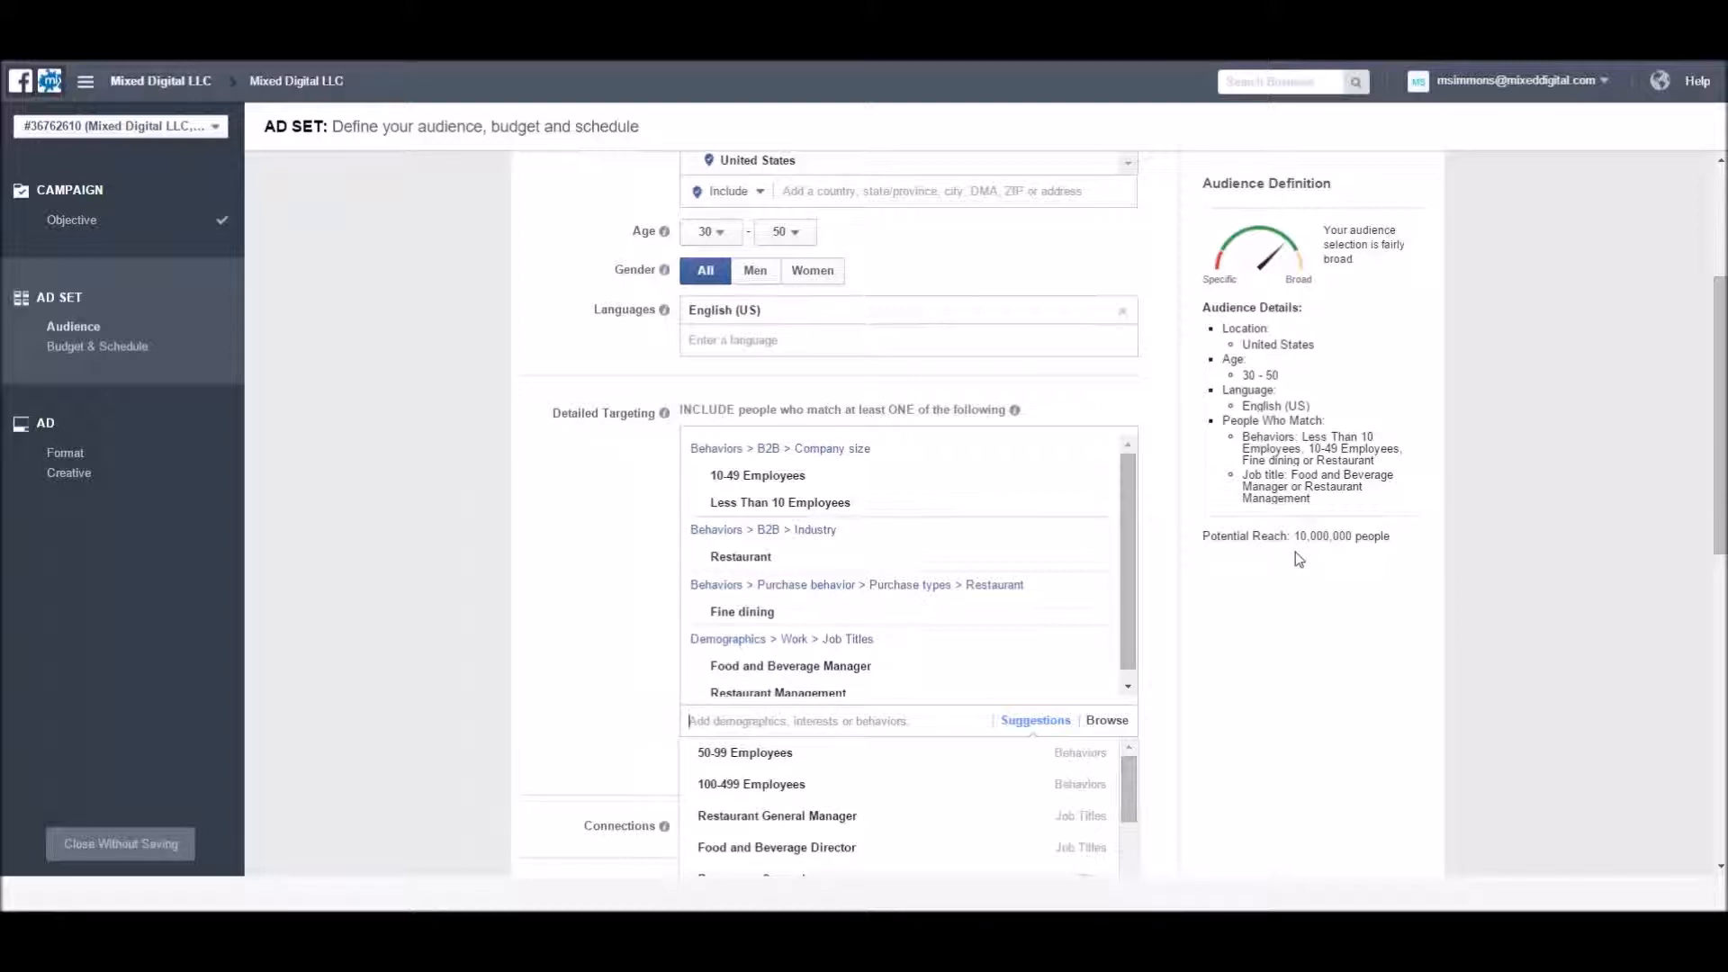
pyautogui.scroll(-2, 1269, 549)
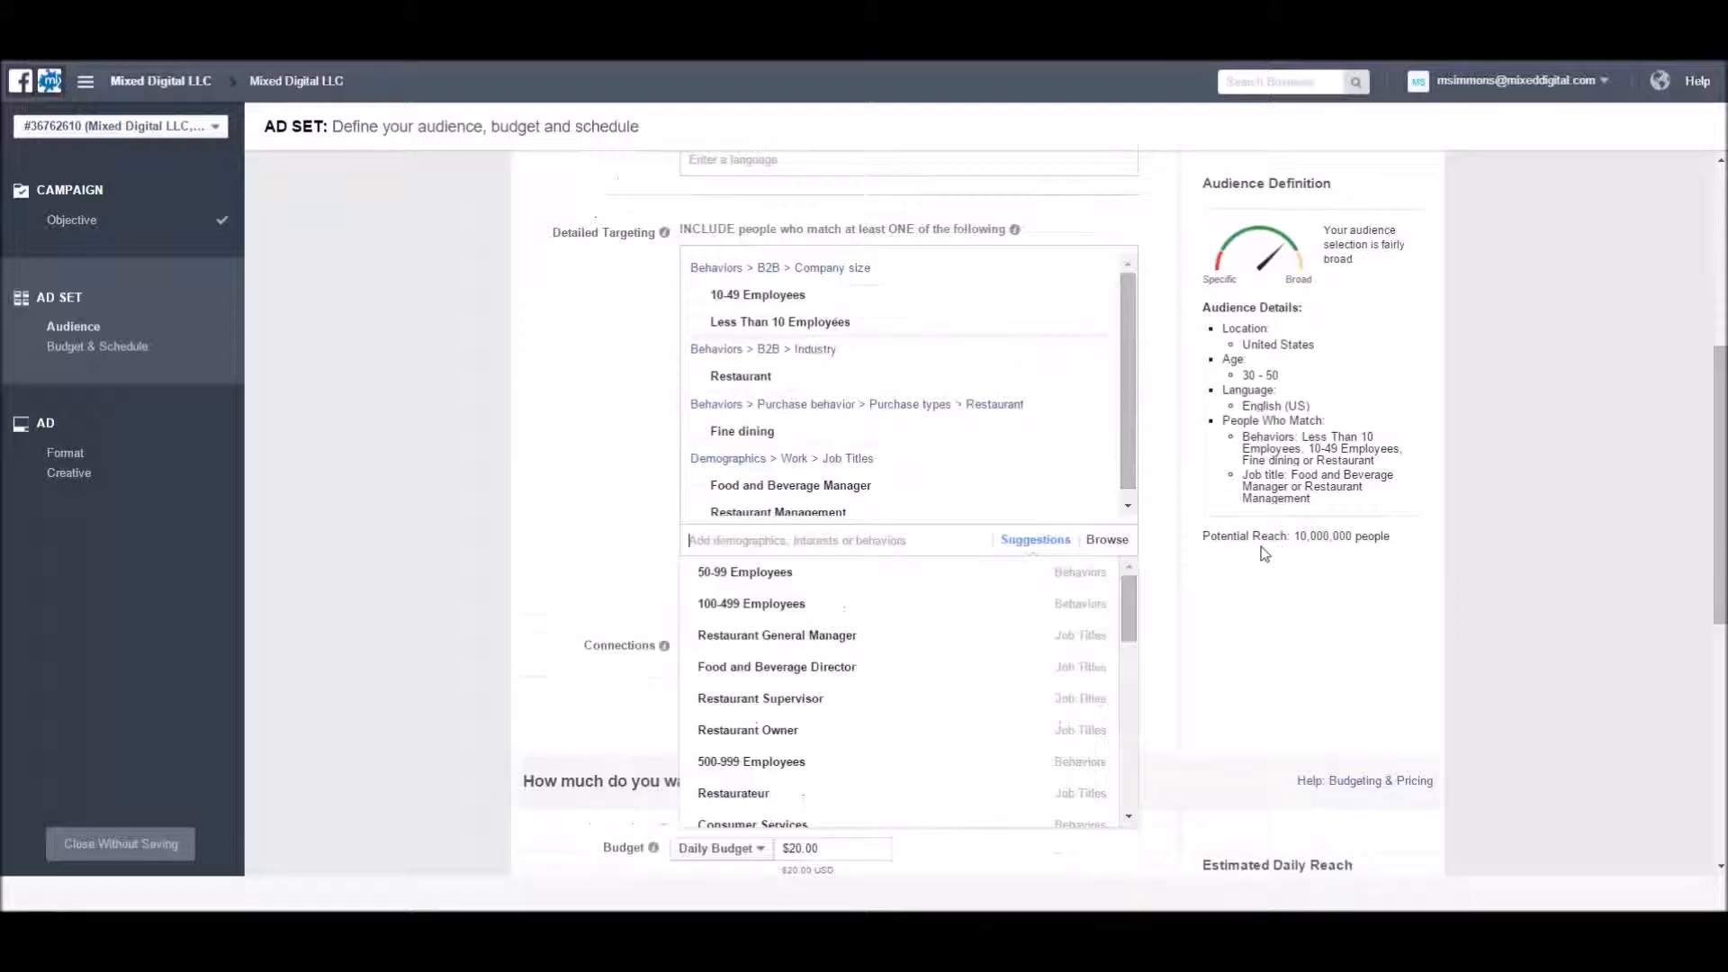
pyautogui.click(1241, 630)
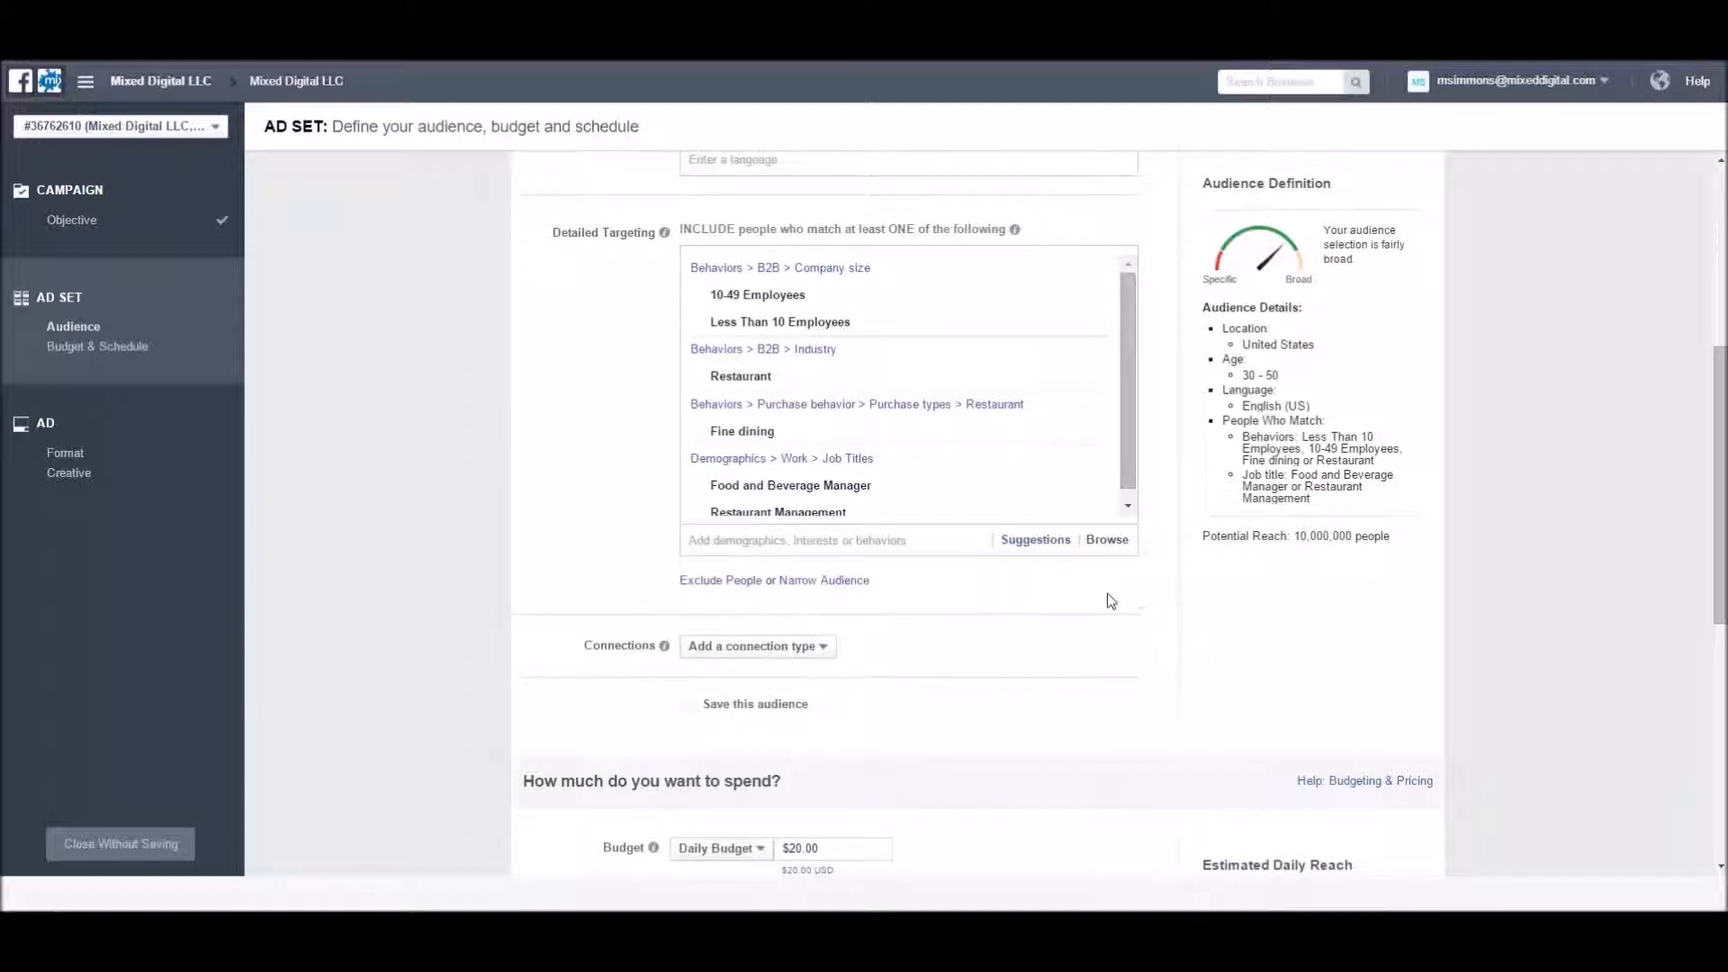
pyautogui.click(817, 585)
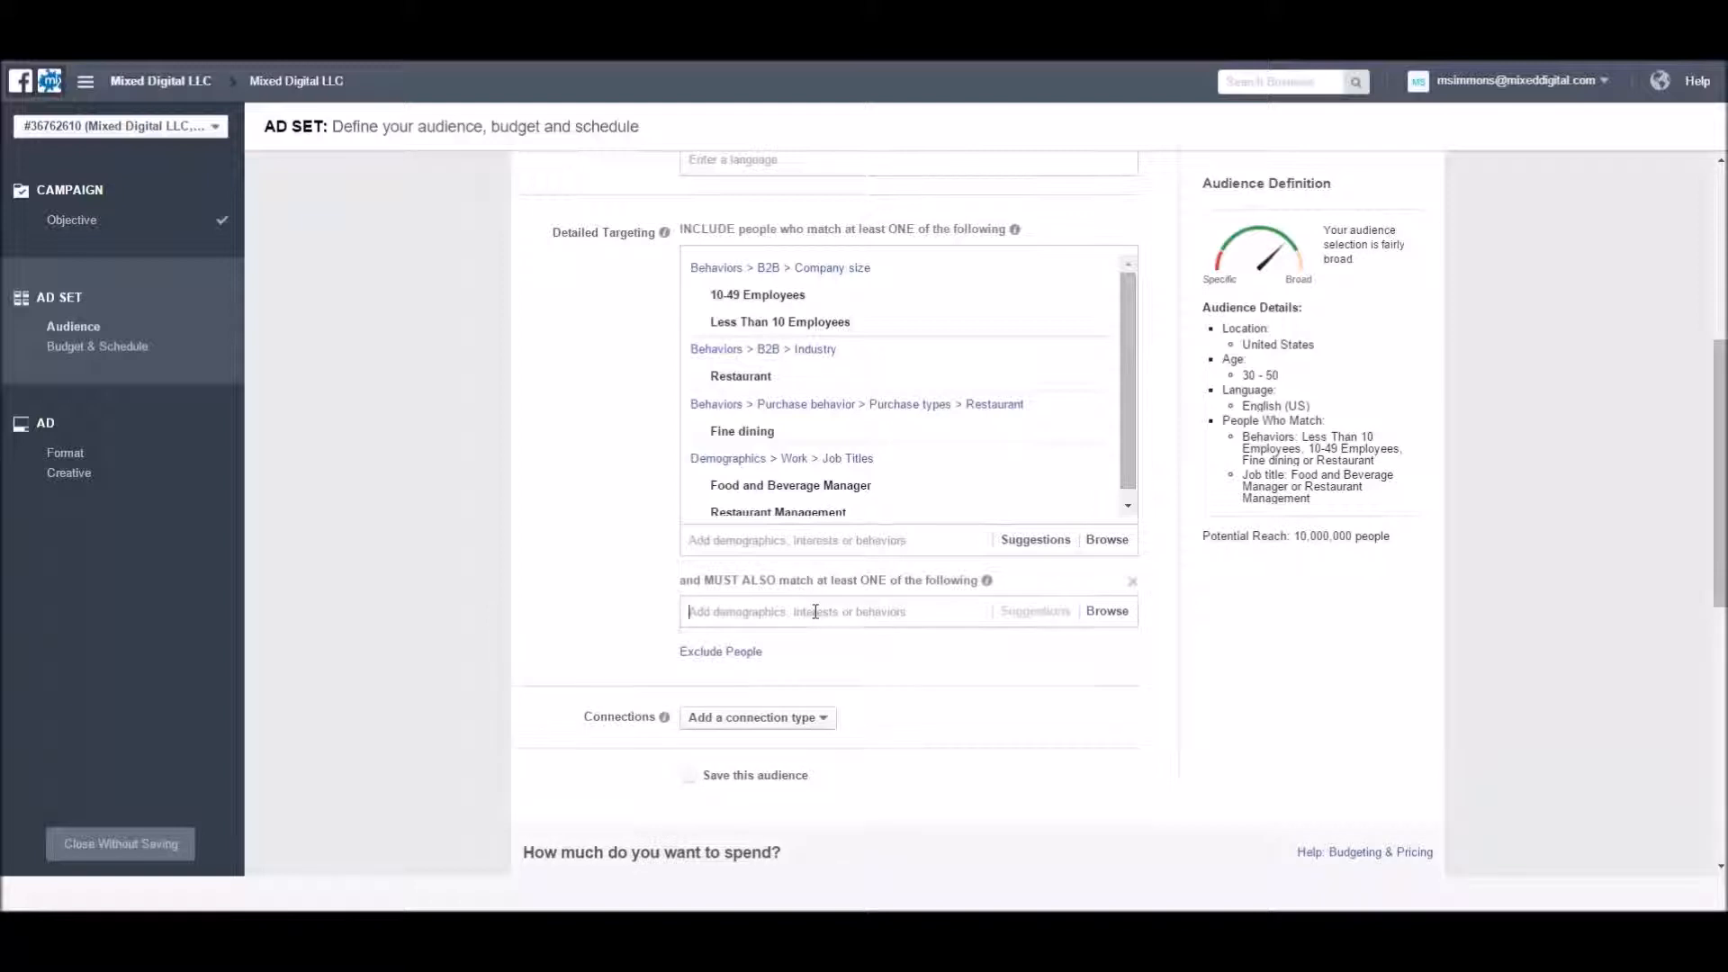
pyautogui.click(815, 611)
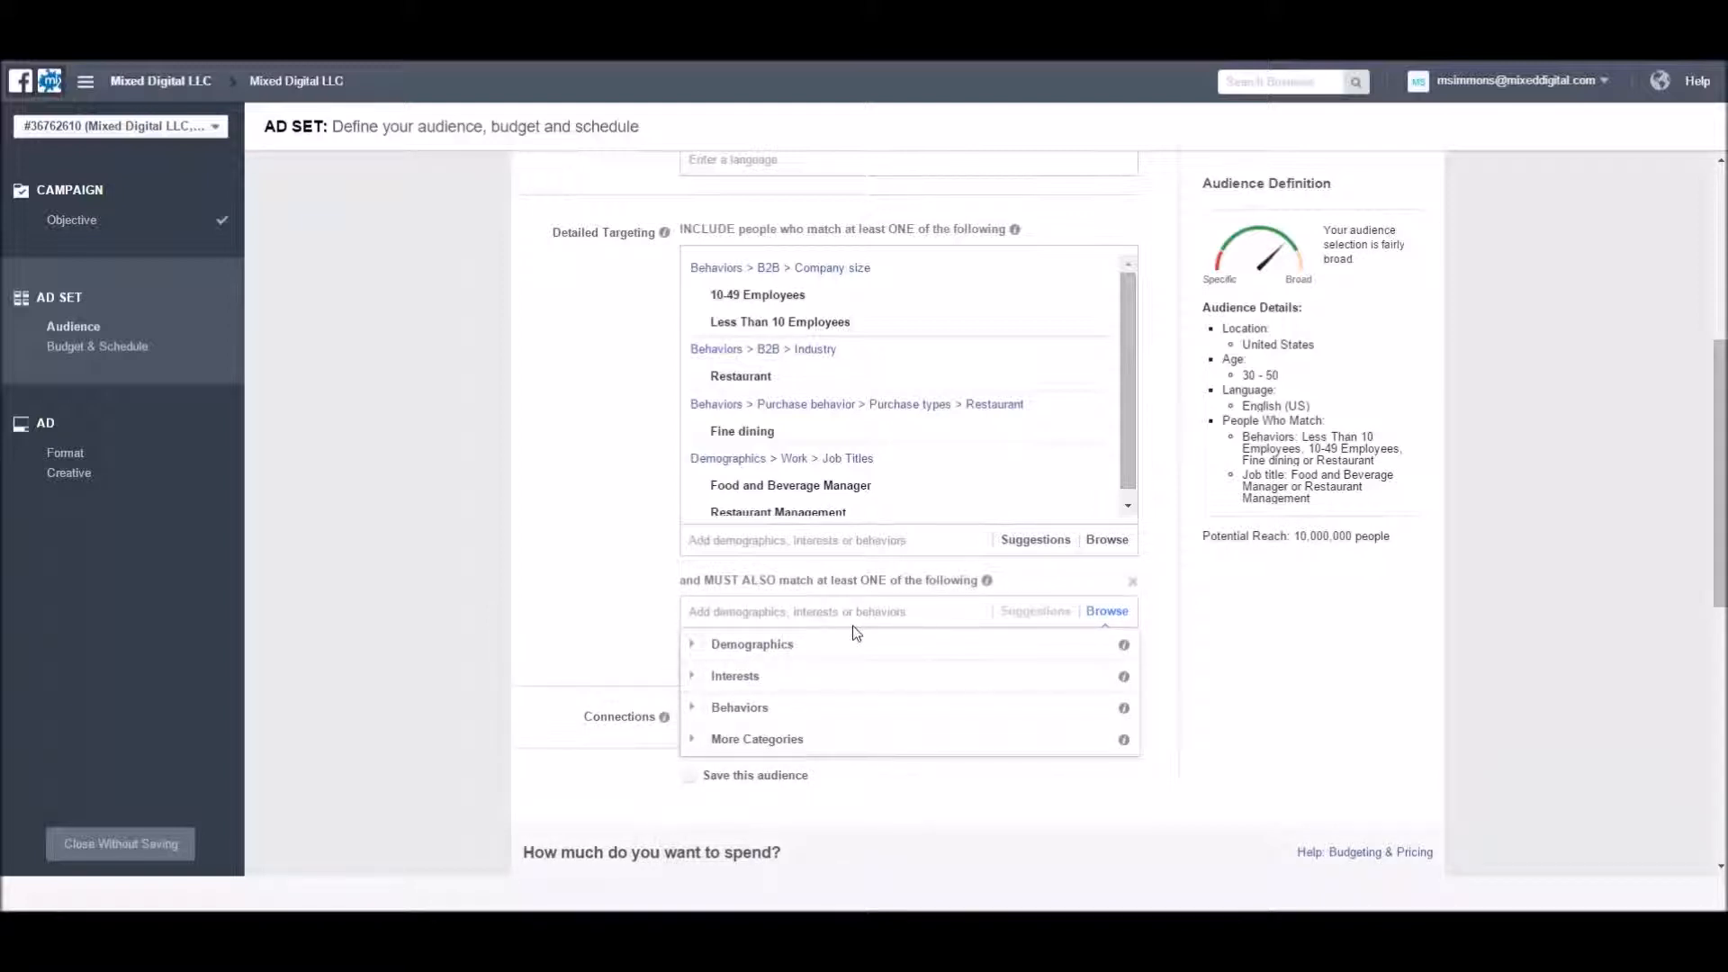
pyautogui.write('colleg')
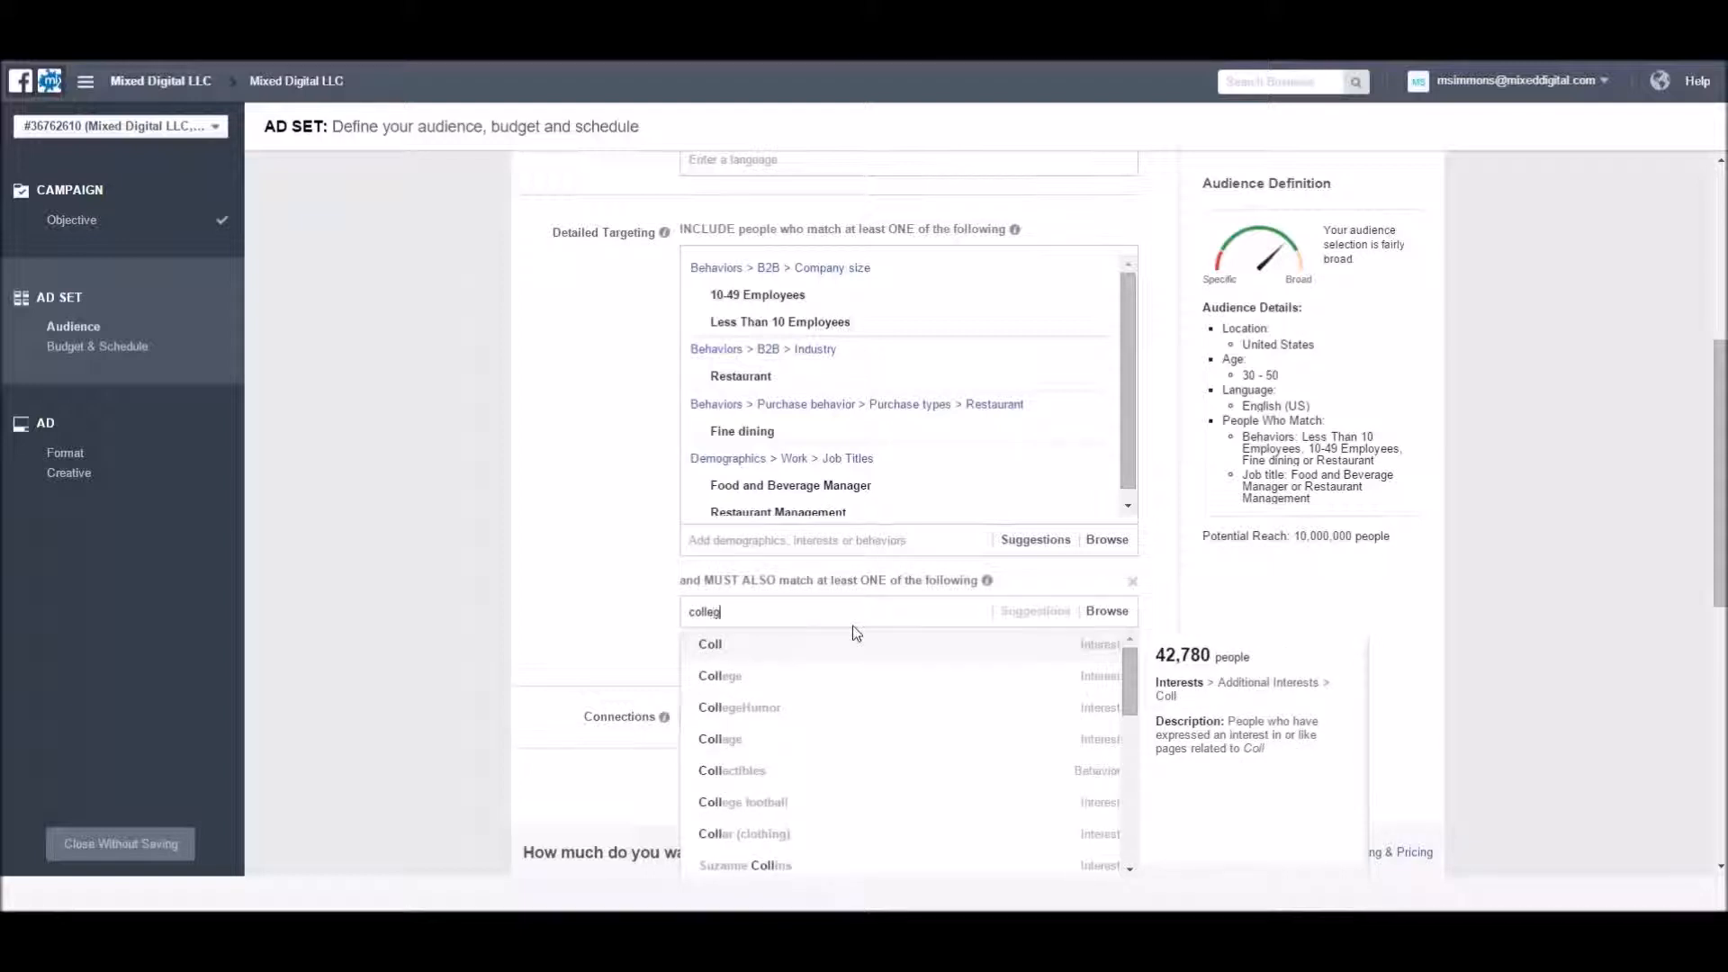
pyautogui.write('e ')
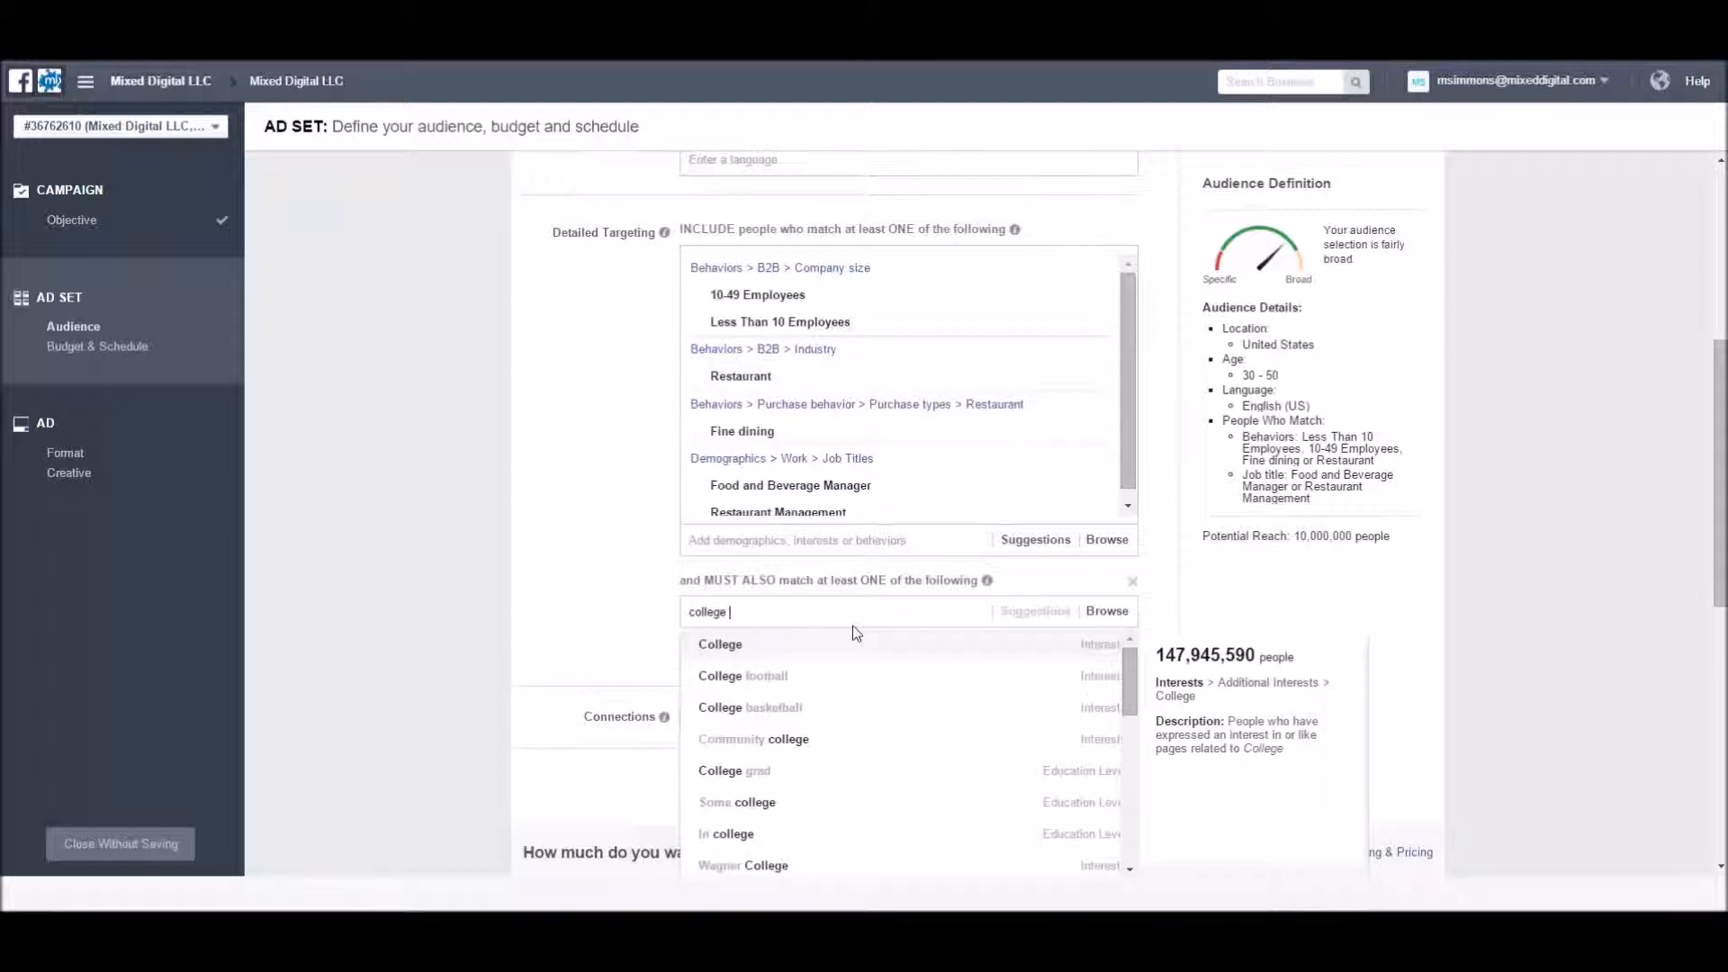
pyautogui.write('d')
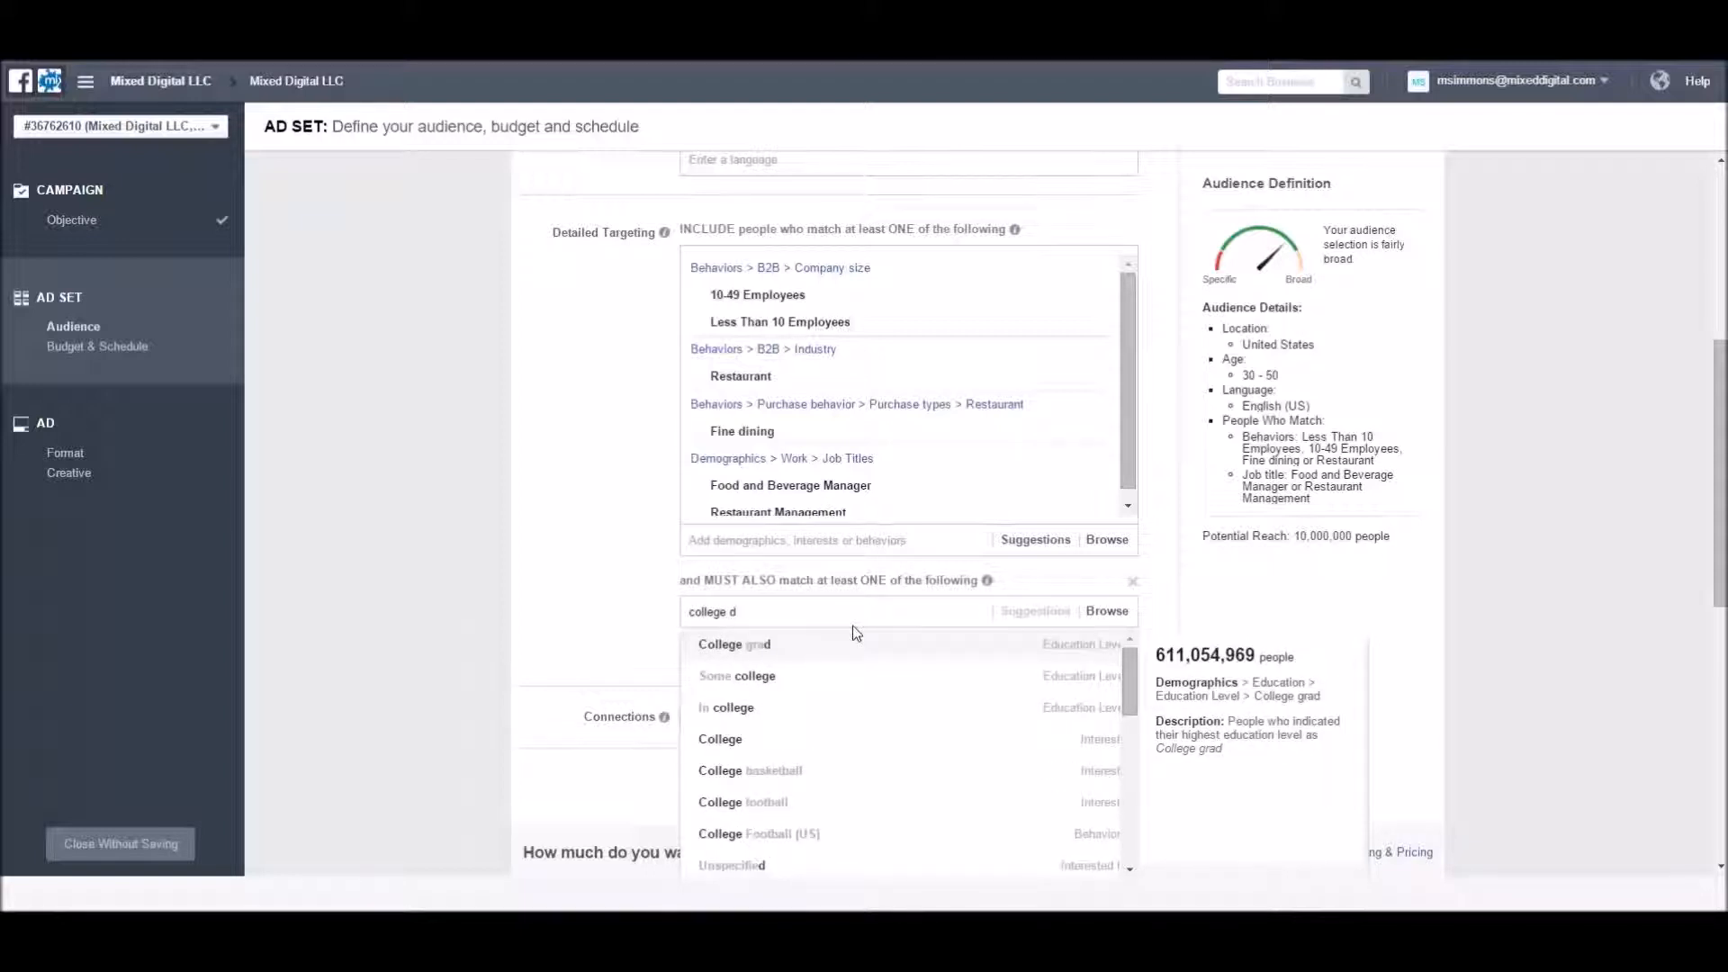
pyautogui.click(740, 644)
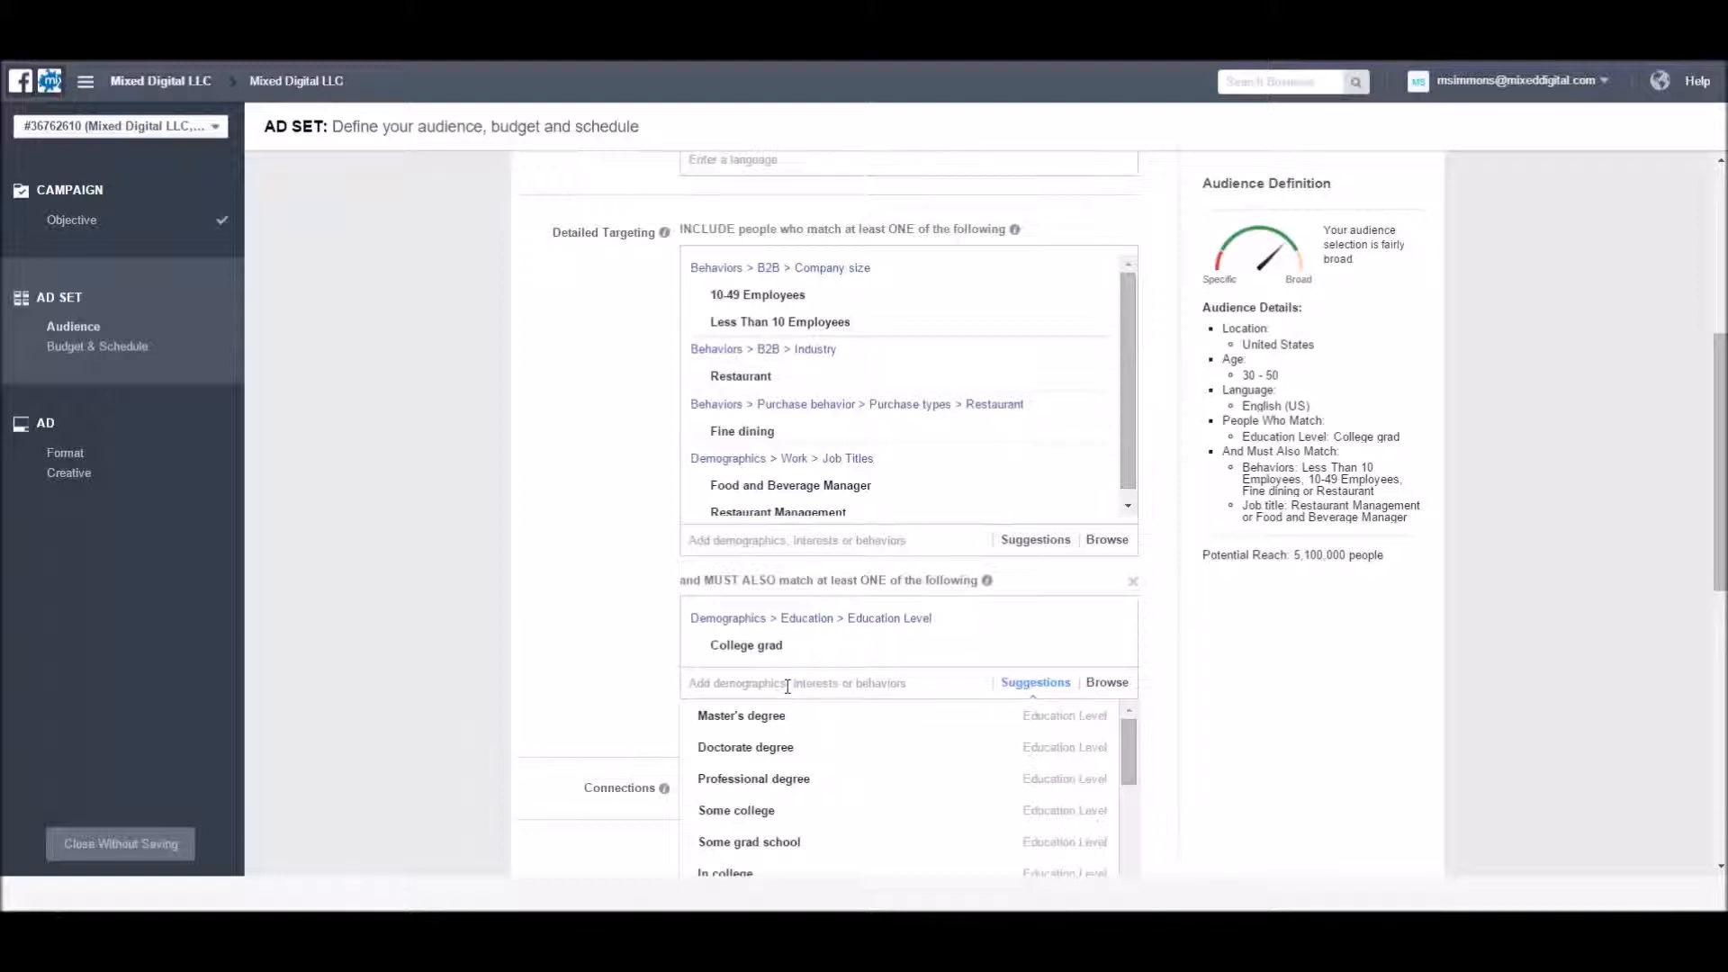
# - Search the must-also-match targeting for "parents" and look through the suggested parent demographics without adding any
pyautogui.write('parents')
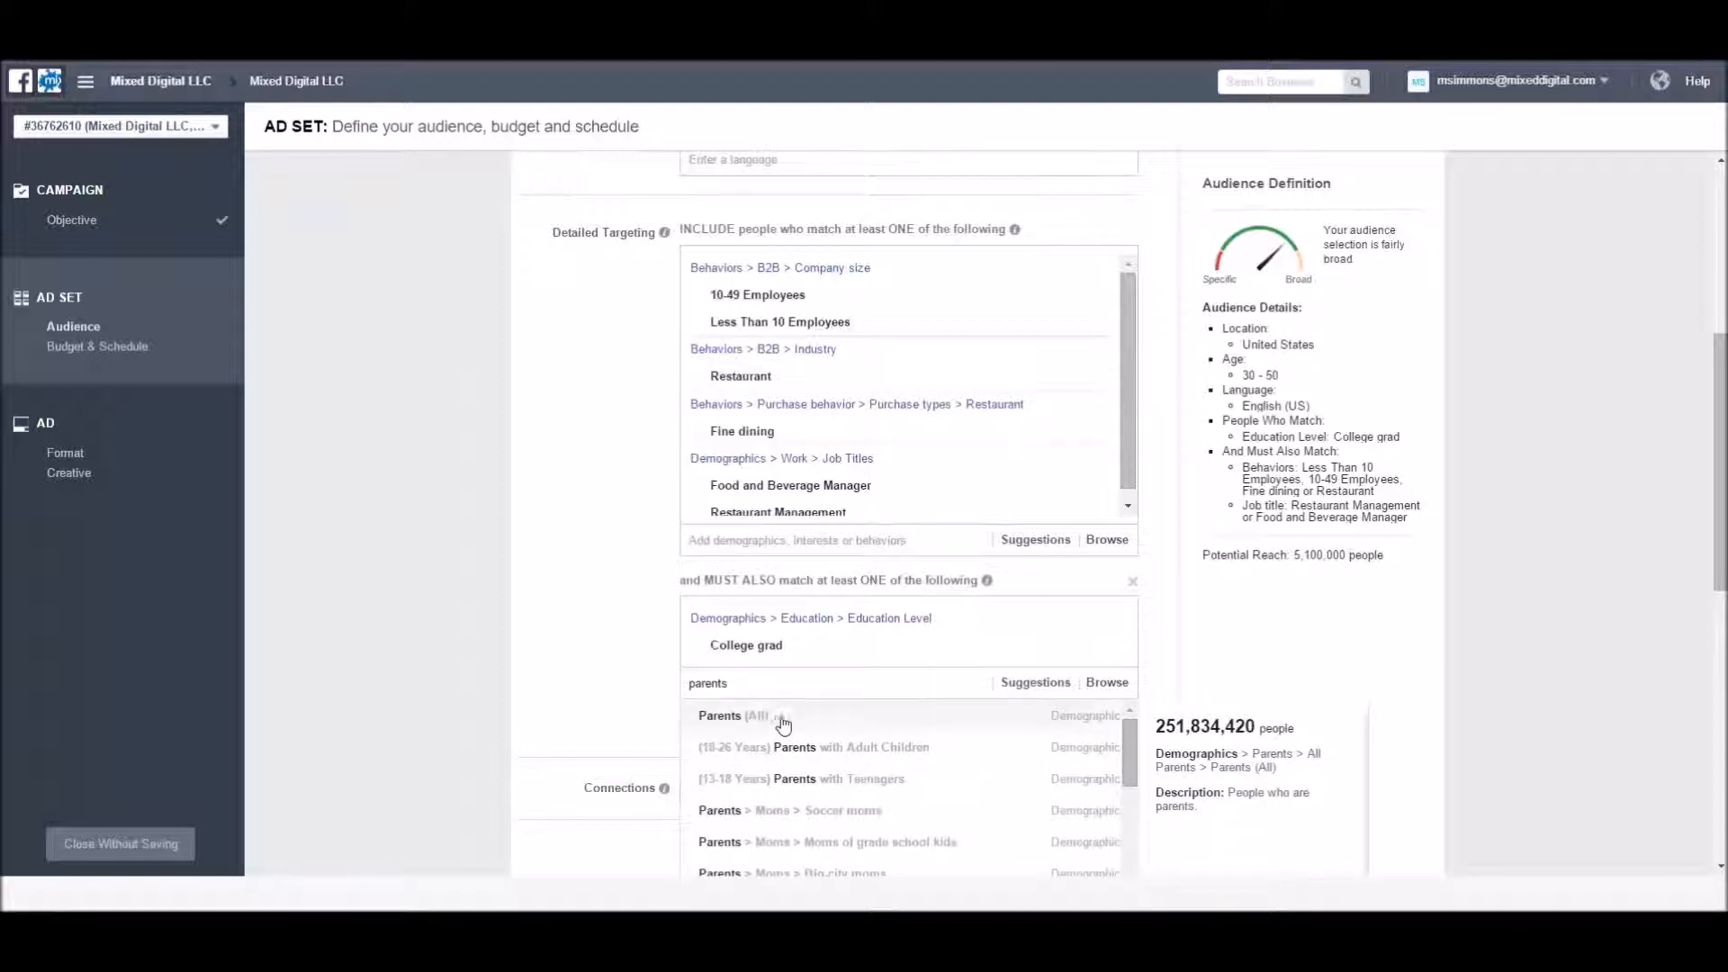
pyautogui.scroll(-2, 839, 743)
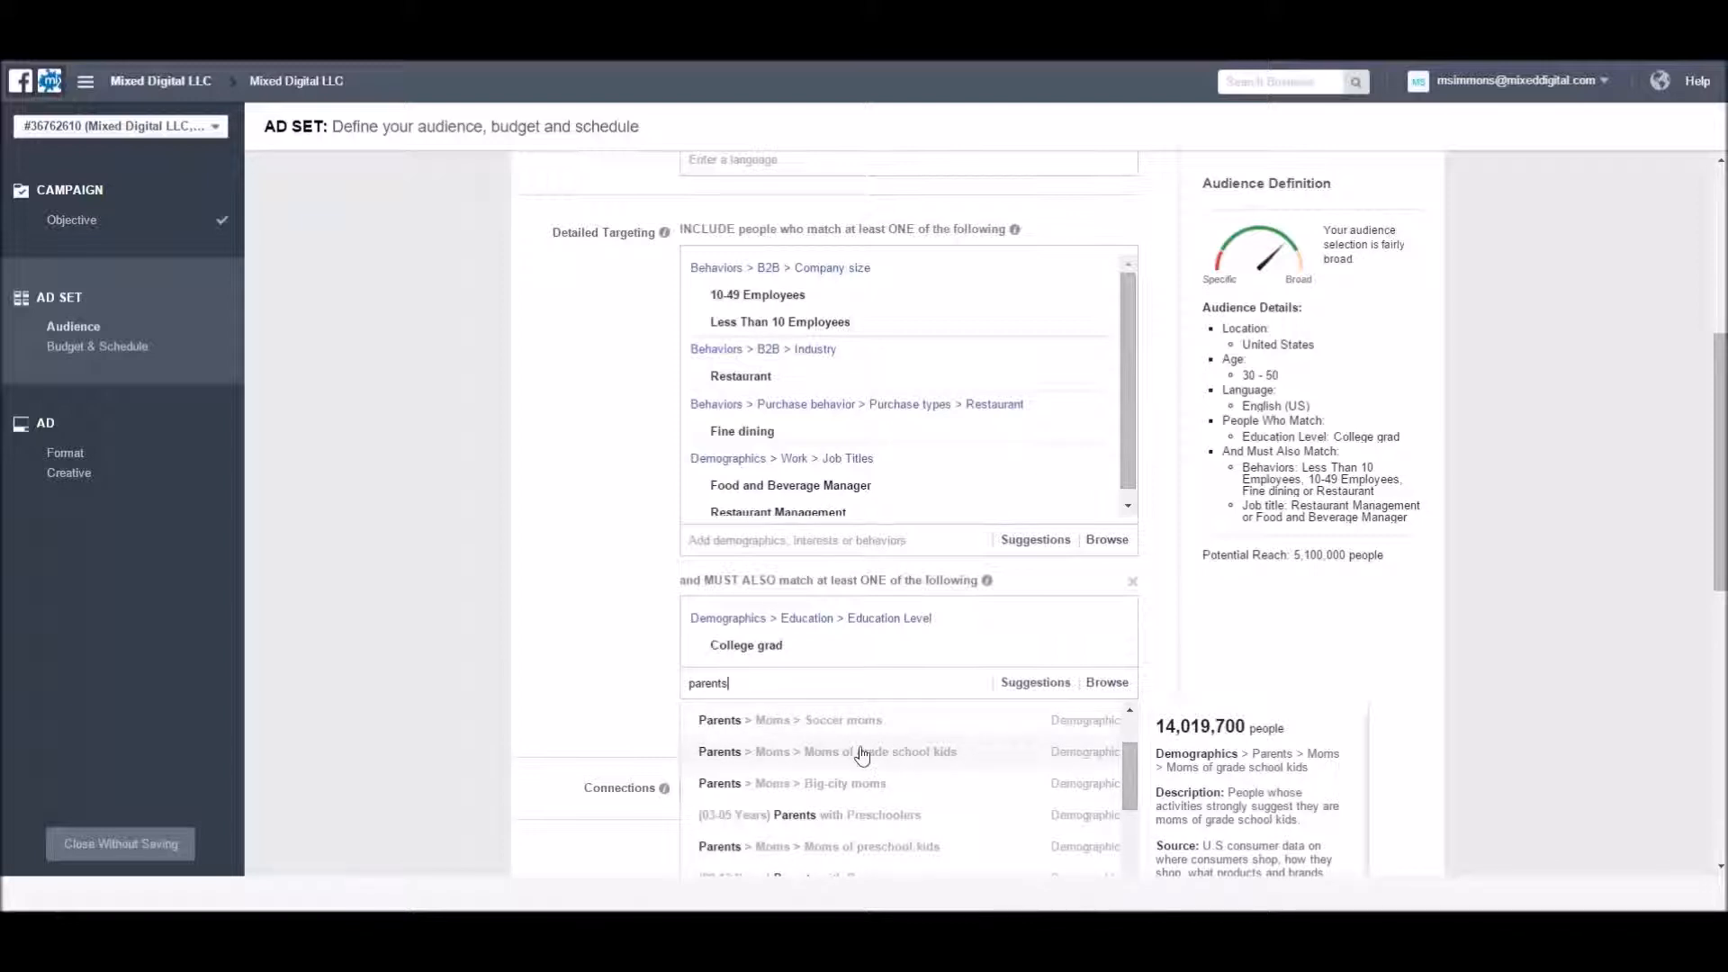
pyautogui.scroll(2, 846, 760)
pyautogui.click(1496, 634)
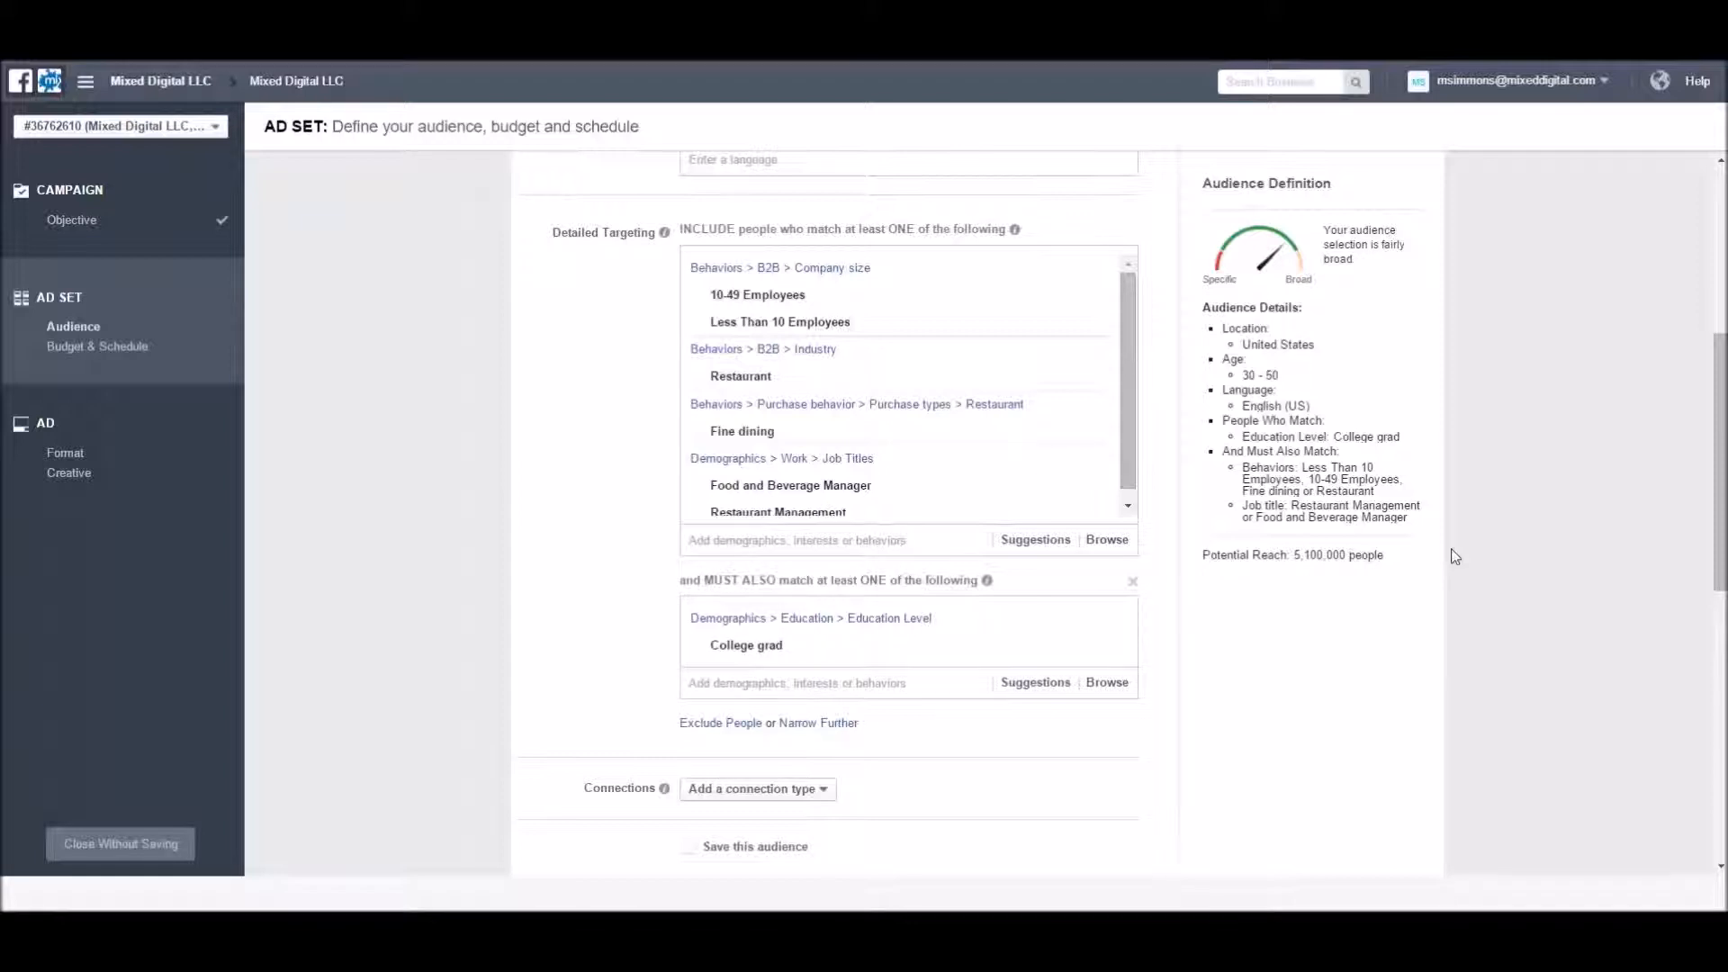
# - Add a Facebook Pages connection that excludes people who like the Mixed Digital page
pyautogui.scroll(-4, 1495, 499)
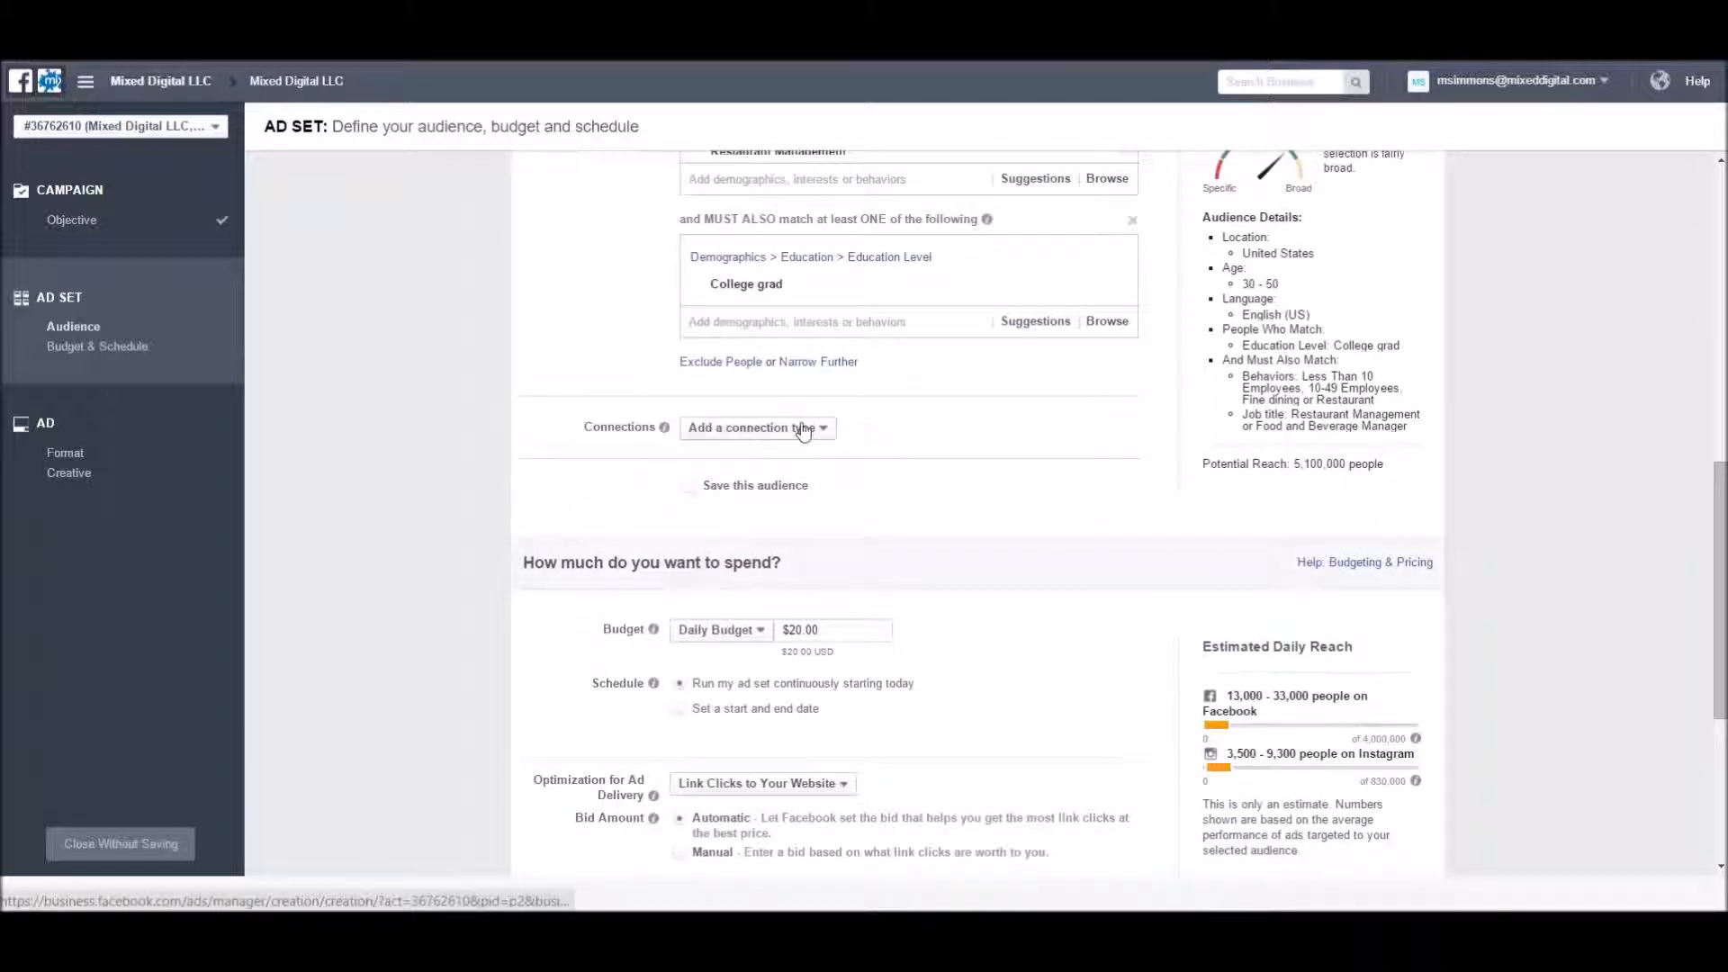
pyautogui.scroll(-2, 804, 430)
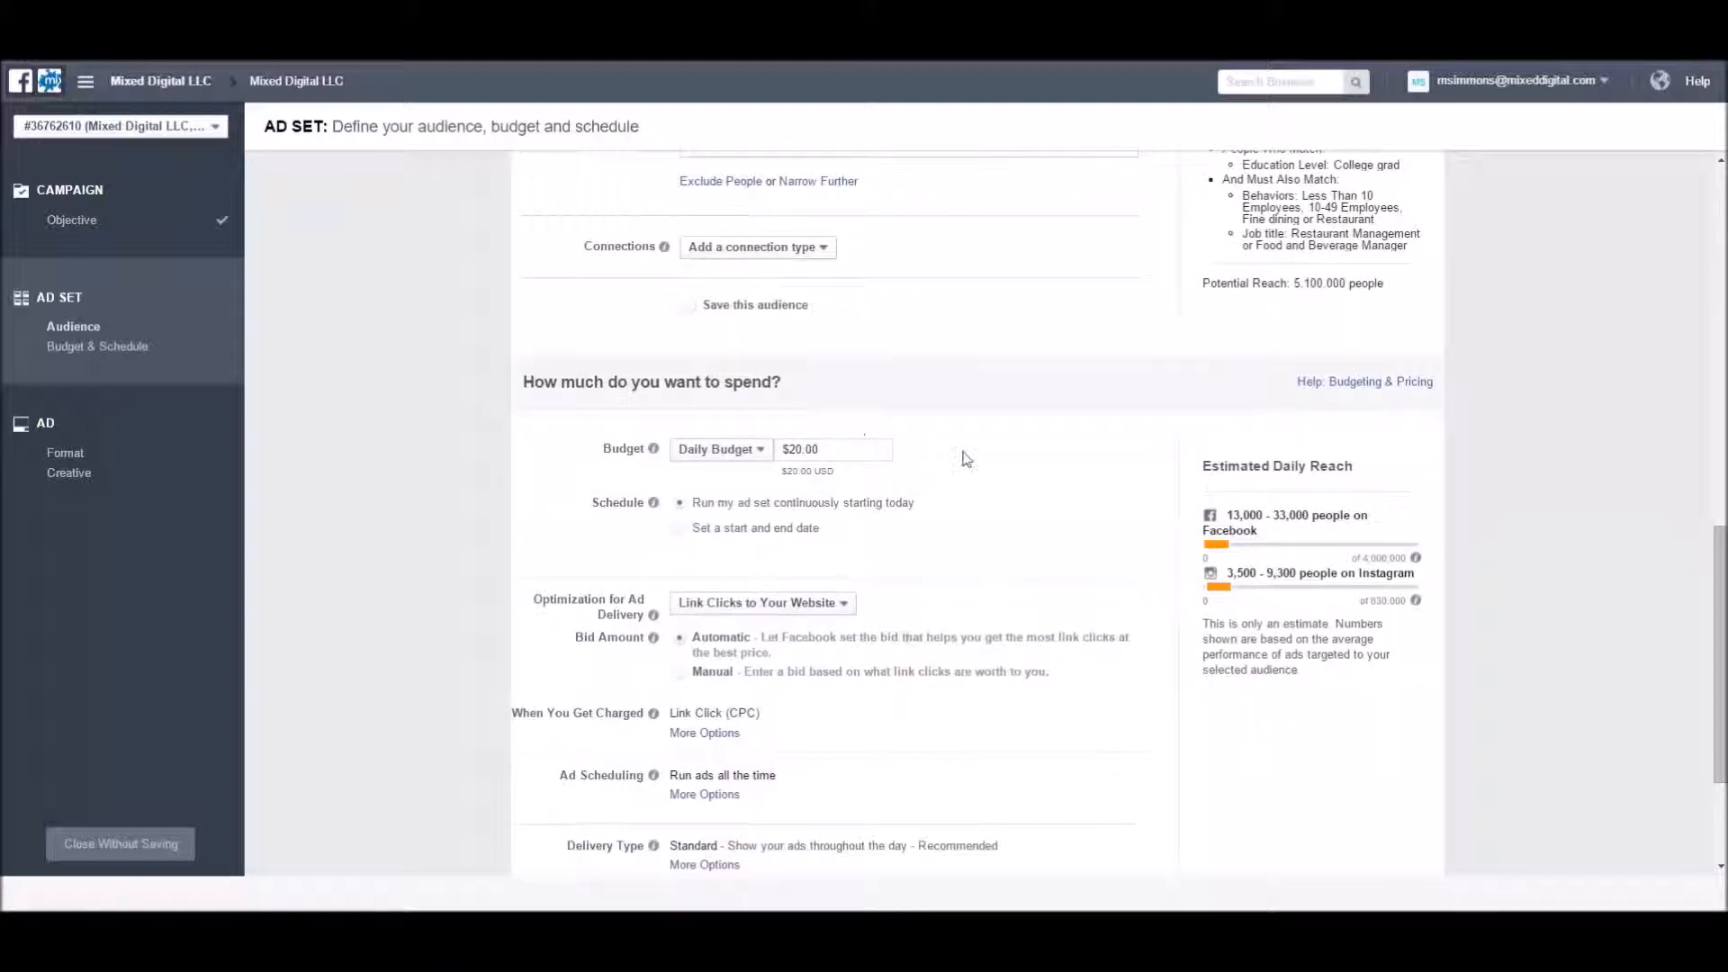
pyautogui.scroll(1, 964, 455)
pyautogui.click(815, 339)
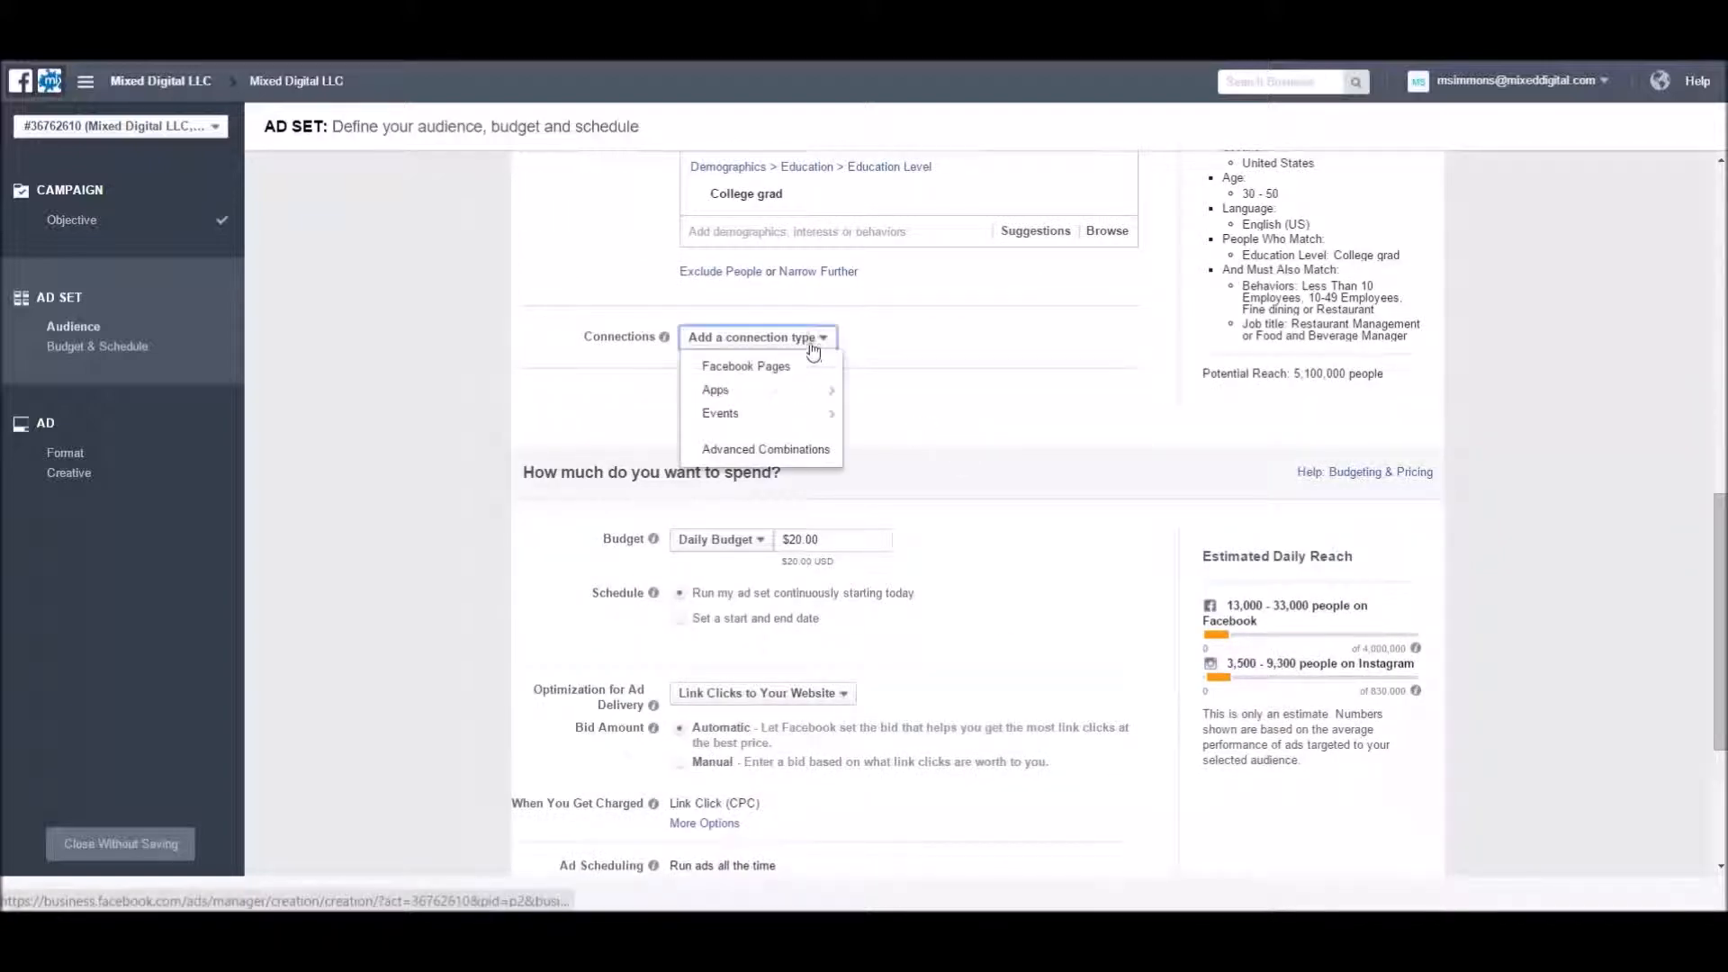
pyautogui.moveTo(781, 367)
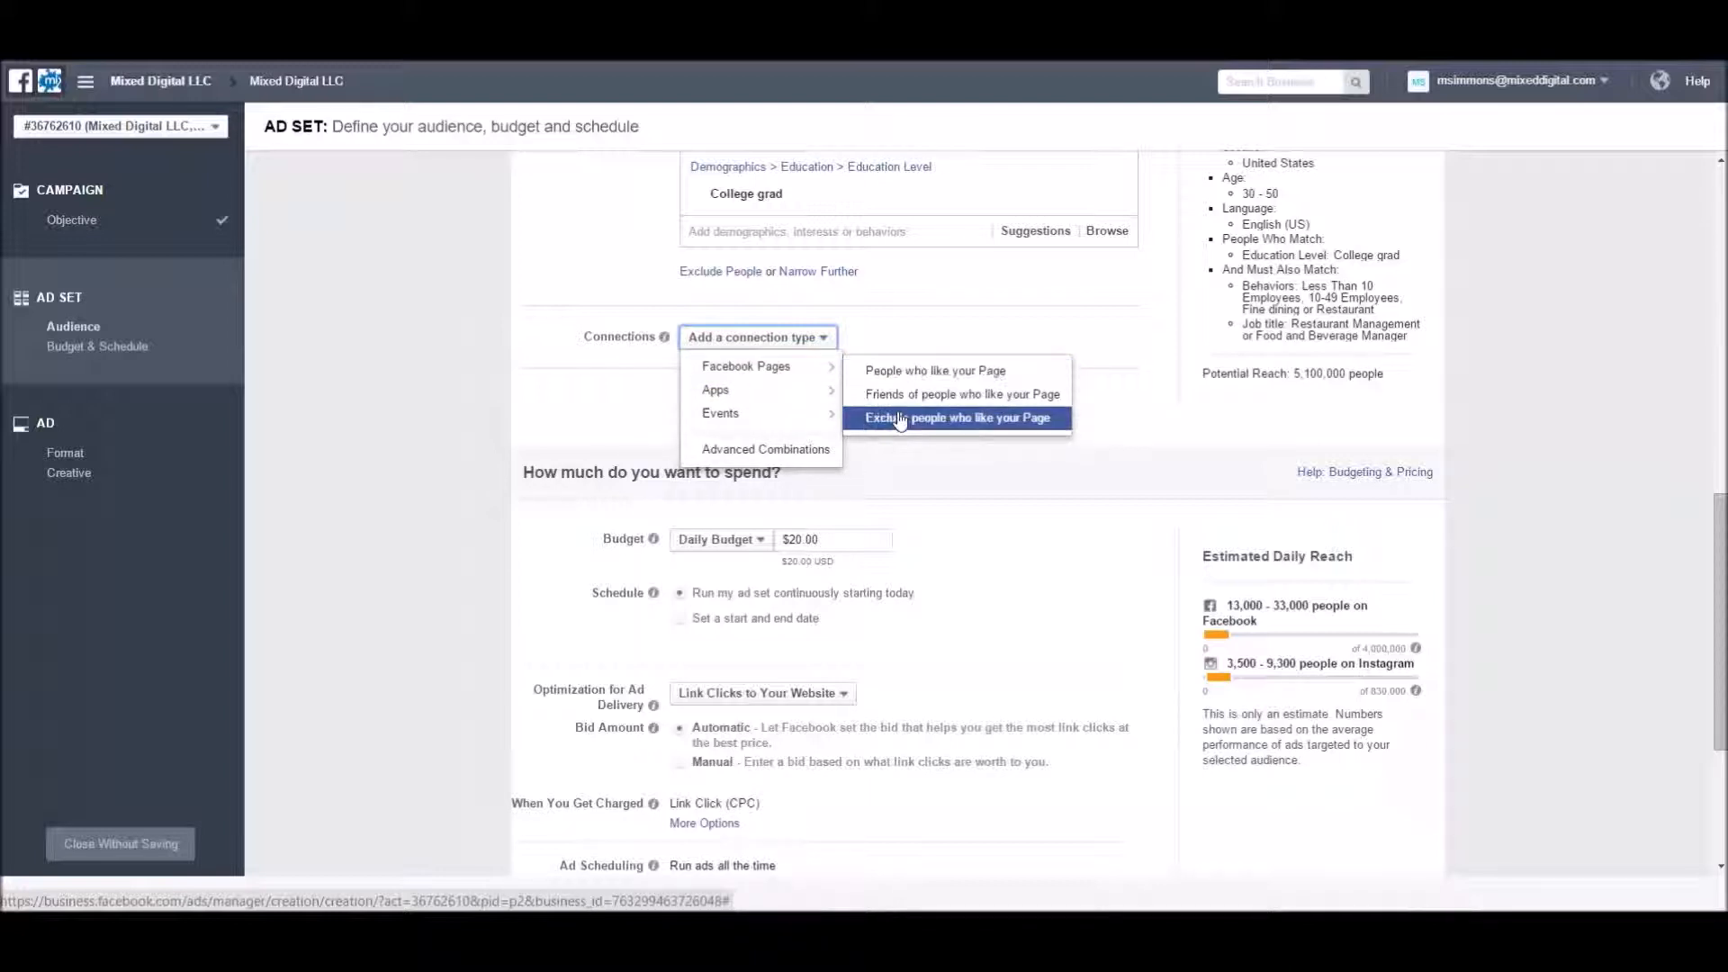
pyautogui.click(900, 419)
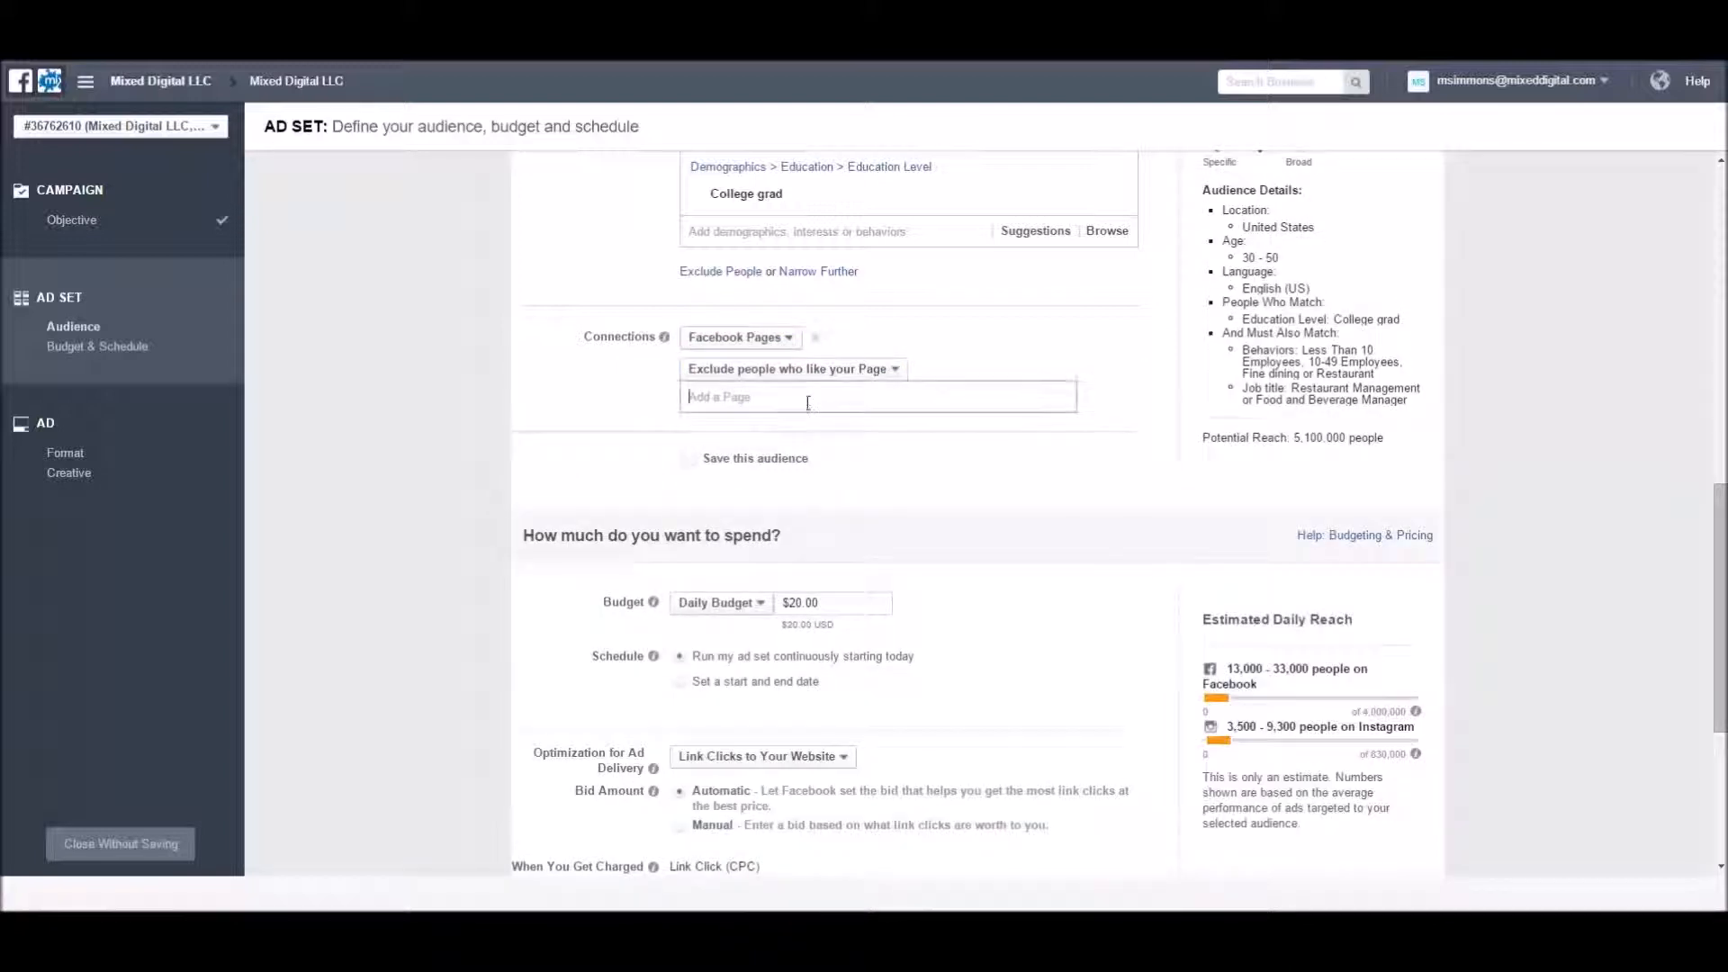
pyautogui.write('Mixed Di')
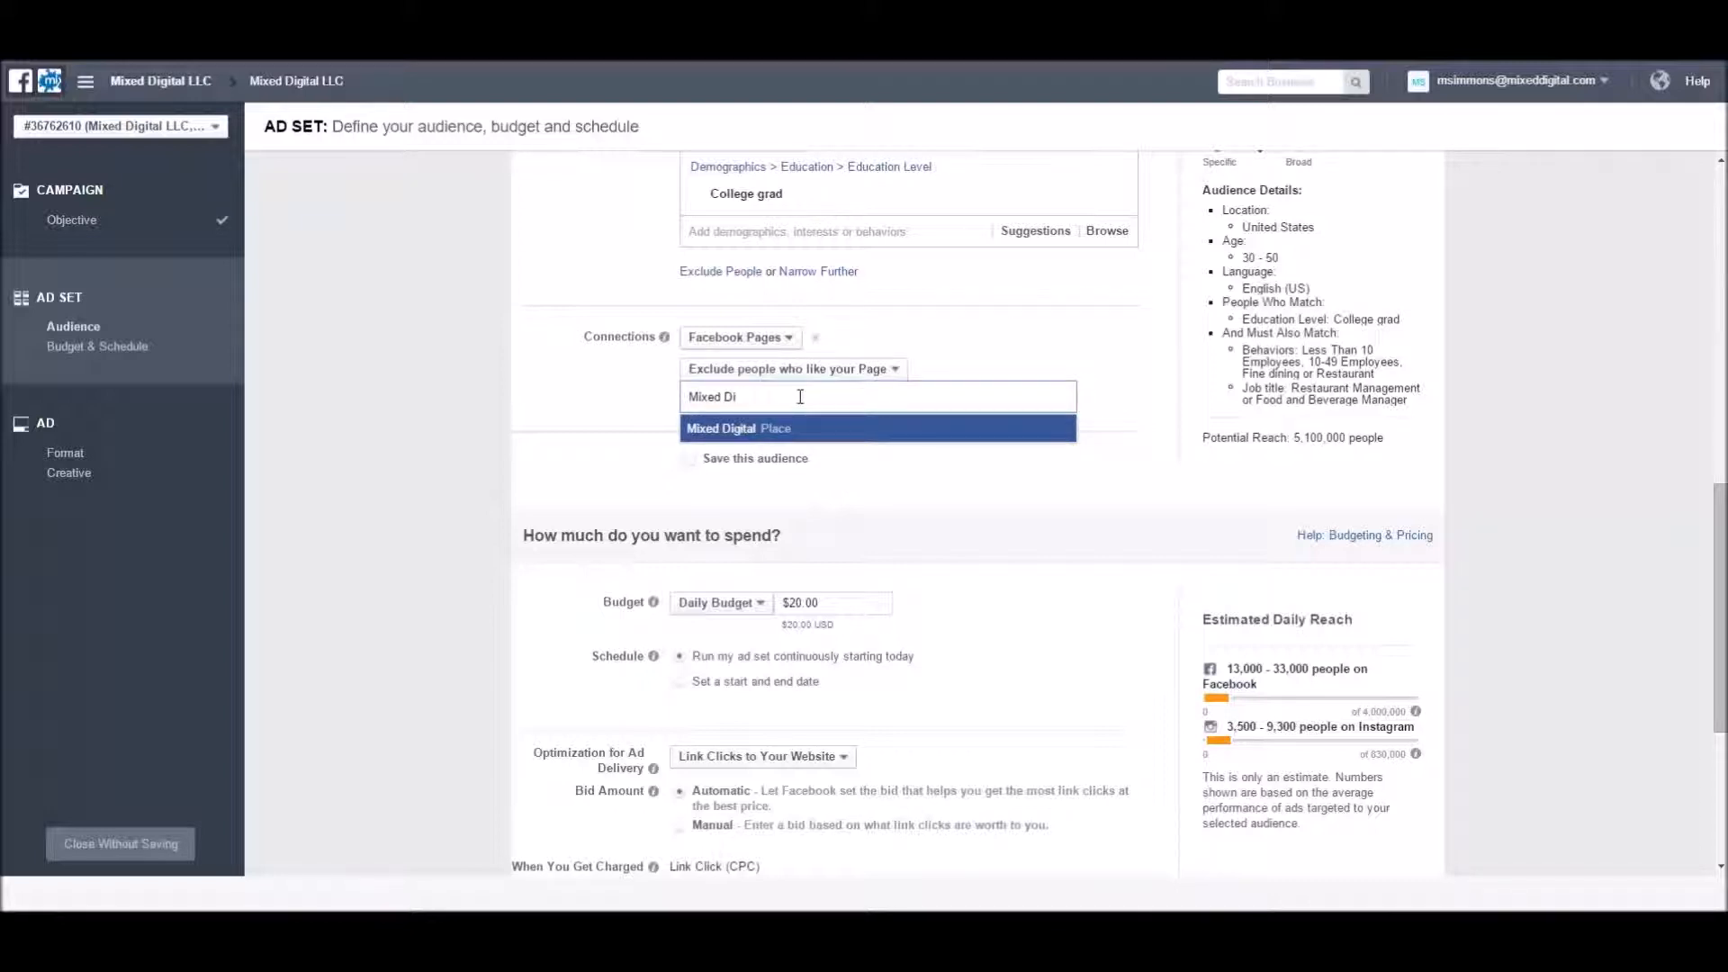
pyautogui.click(760, 429)
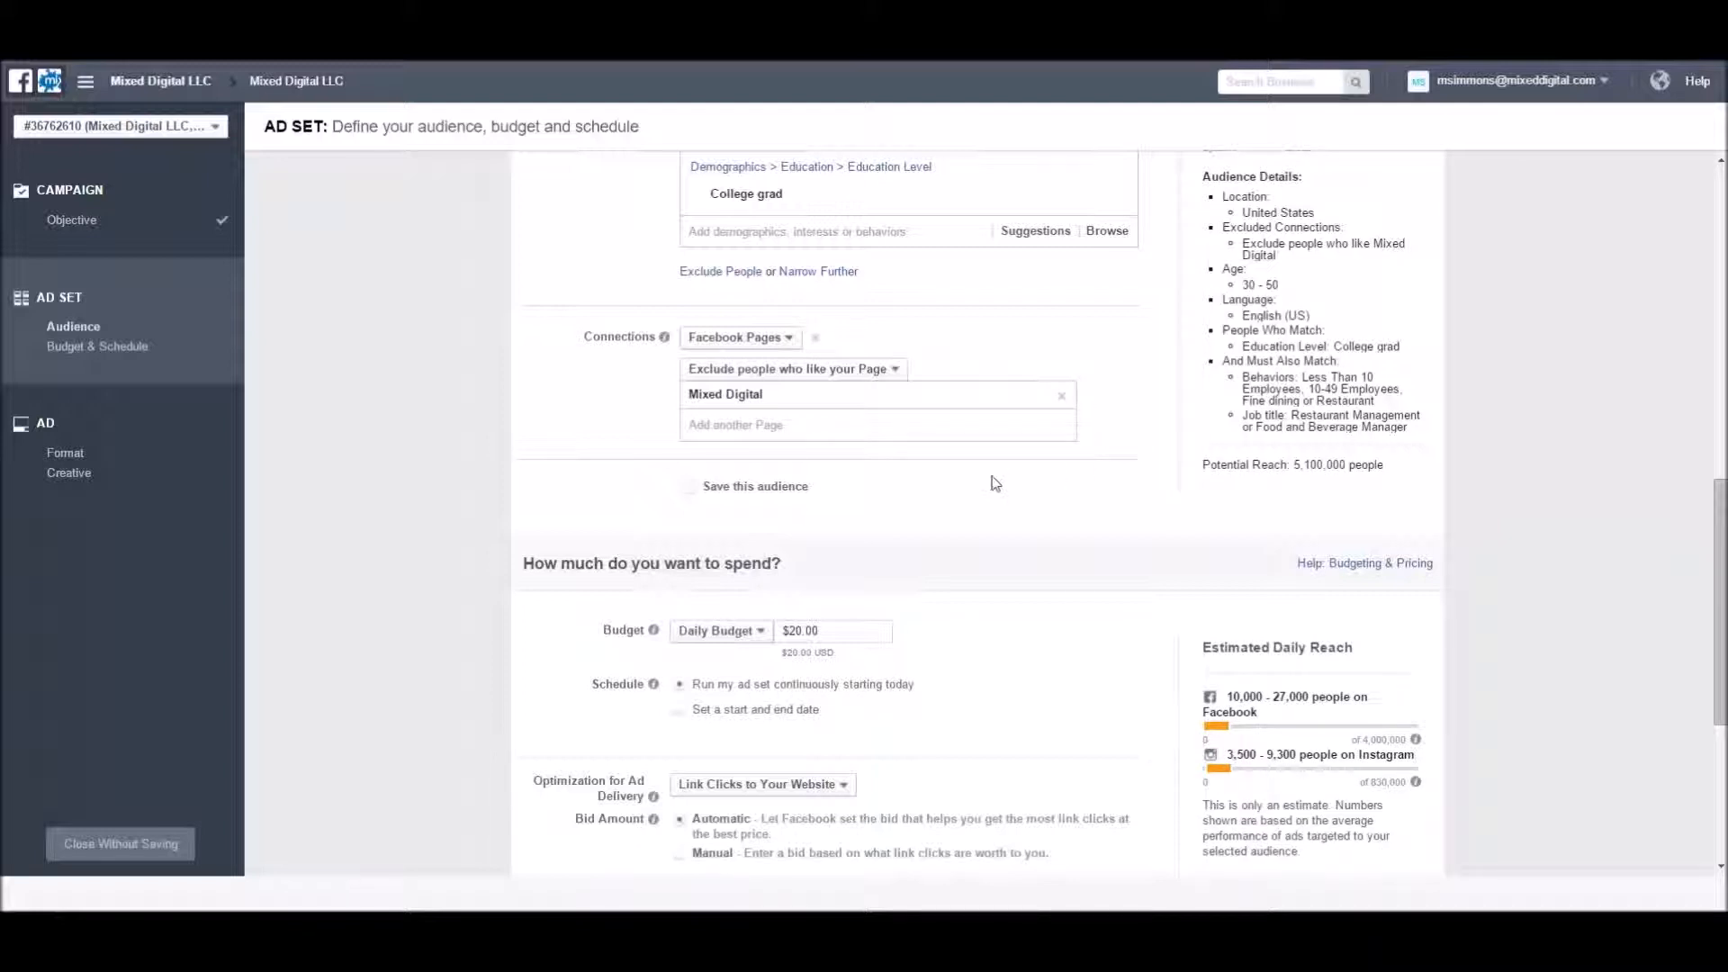
# - Save this audience under the name Restaurants
pyautogui.click(691, 494)
pyautogui.moveTo(785, 510); pyautogui.dragTo(685, 509)
pyautogui.write('Resta')
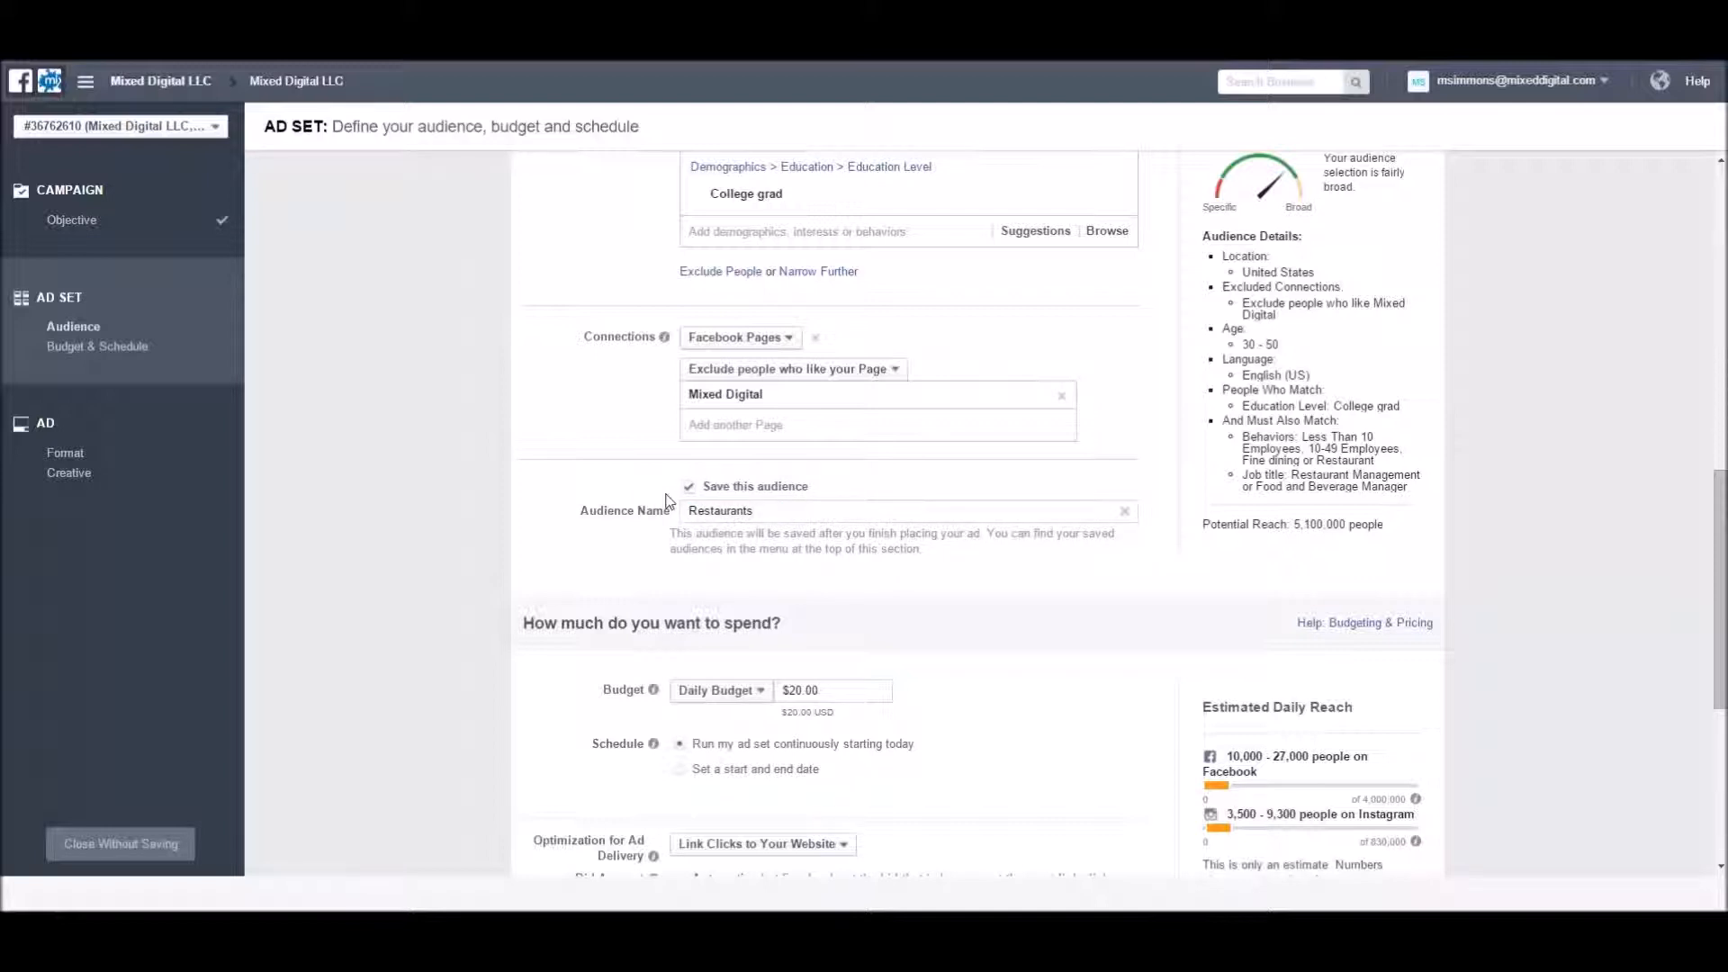
pyautogui.write('urants')
# - Give the ad set a start and end date, with the end on 2/29/2016 at 11:59 PM
pyautogui.scroll(-3, 1017, 509)
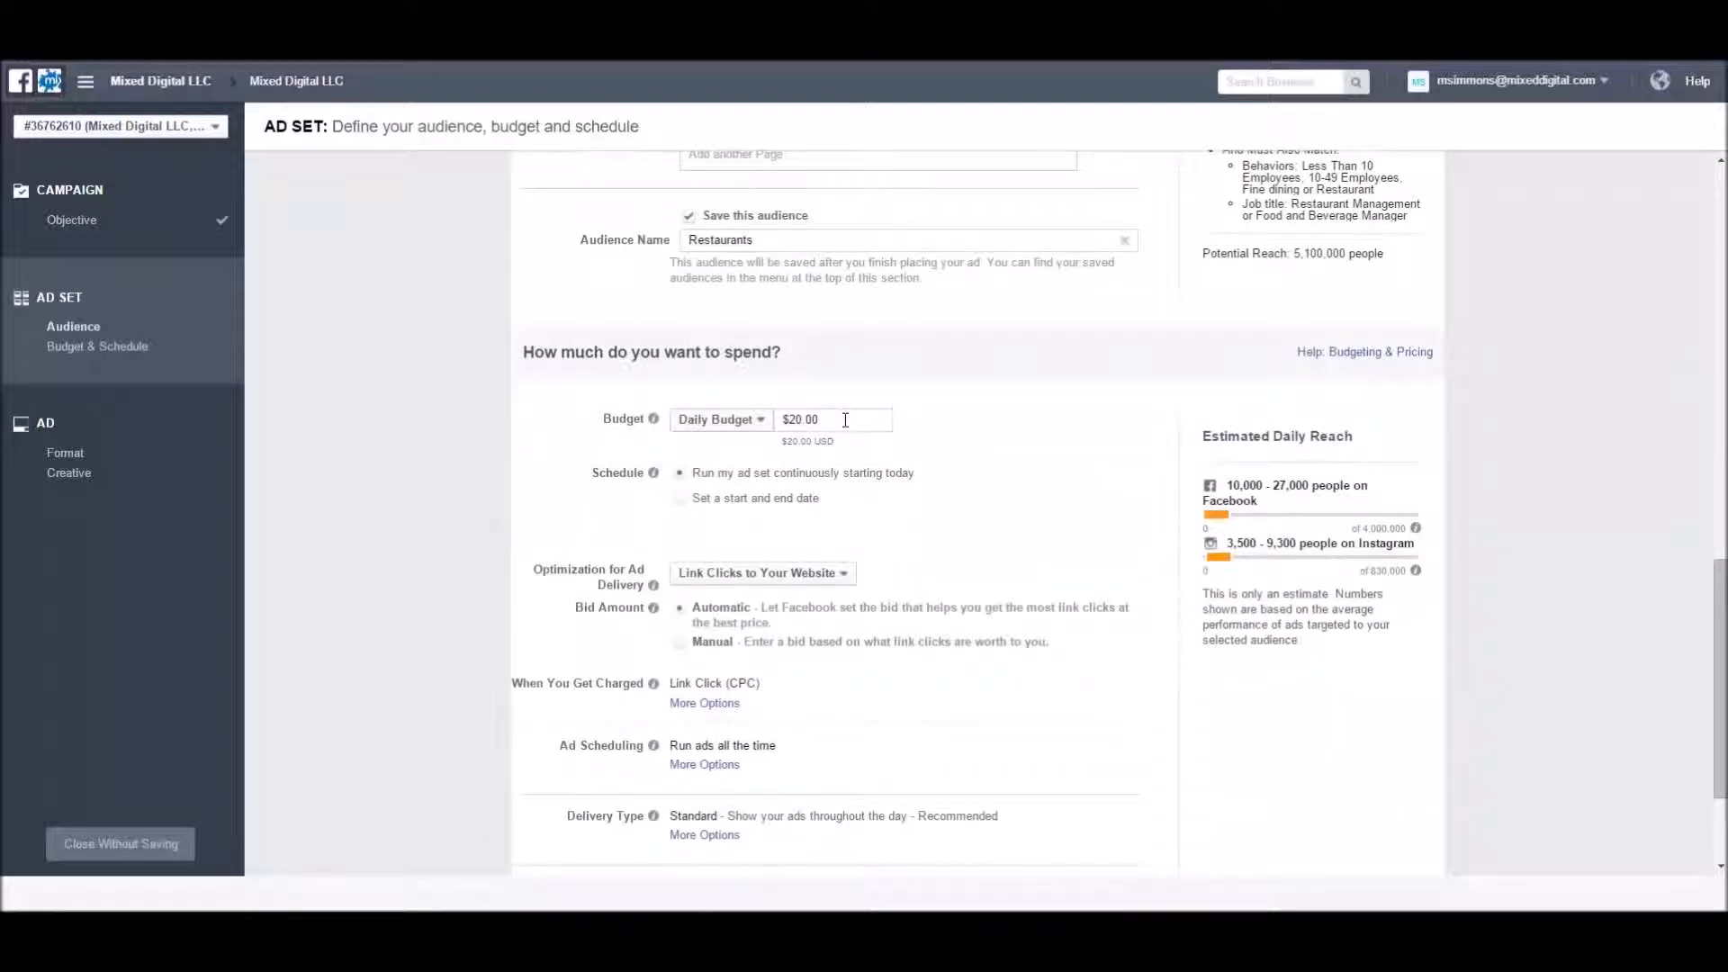
pyautogui.scroll(-1, 846, 419)
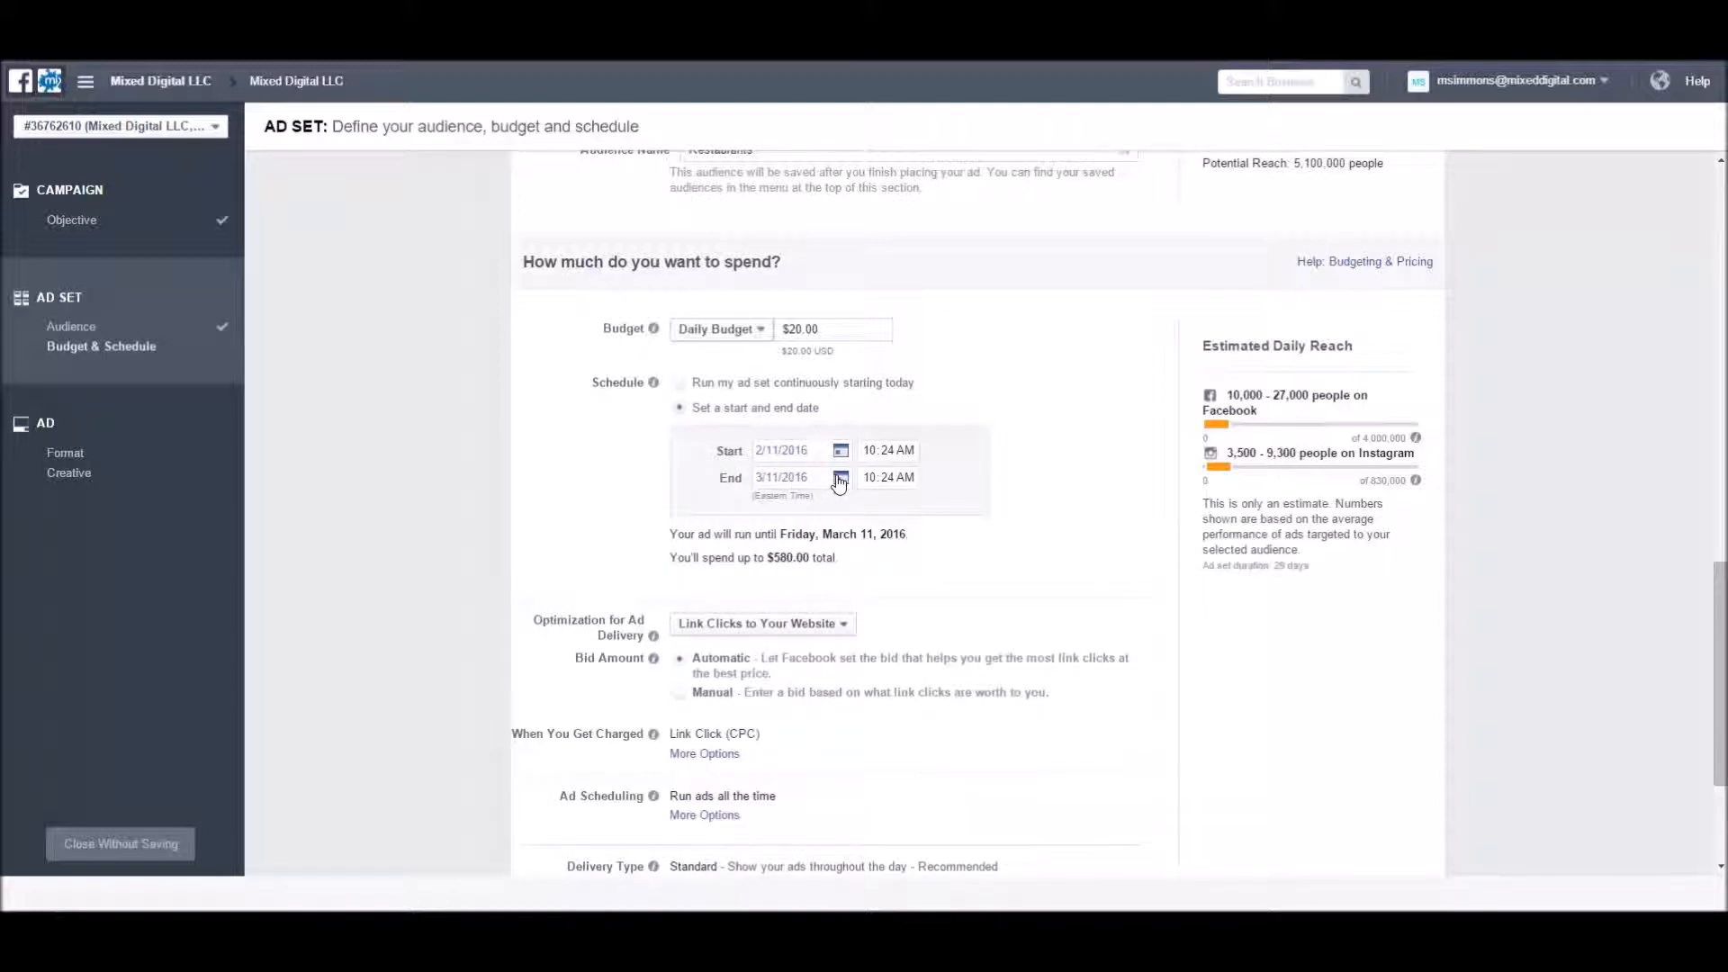
pyautogui.click(840, 480)
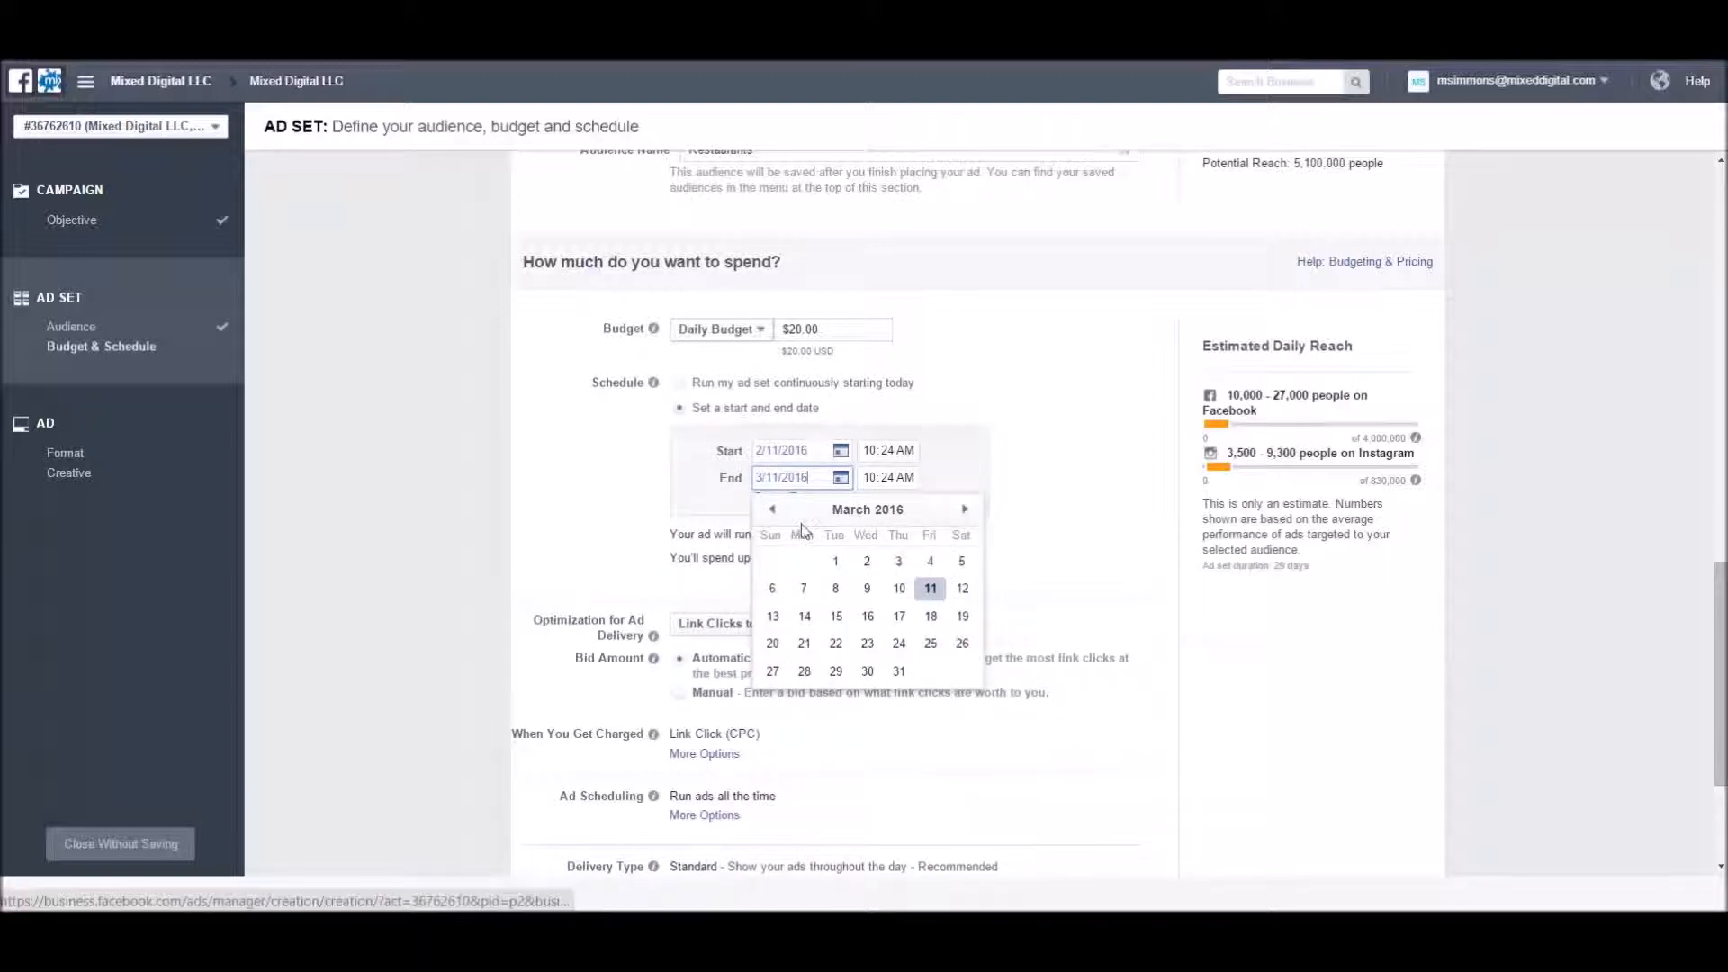
pyautogui.click(772, 509)
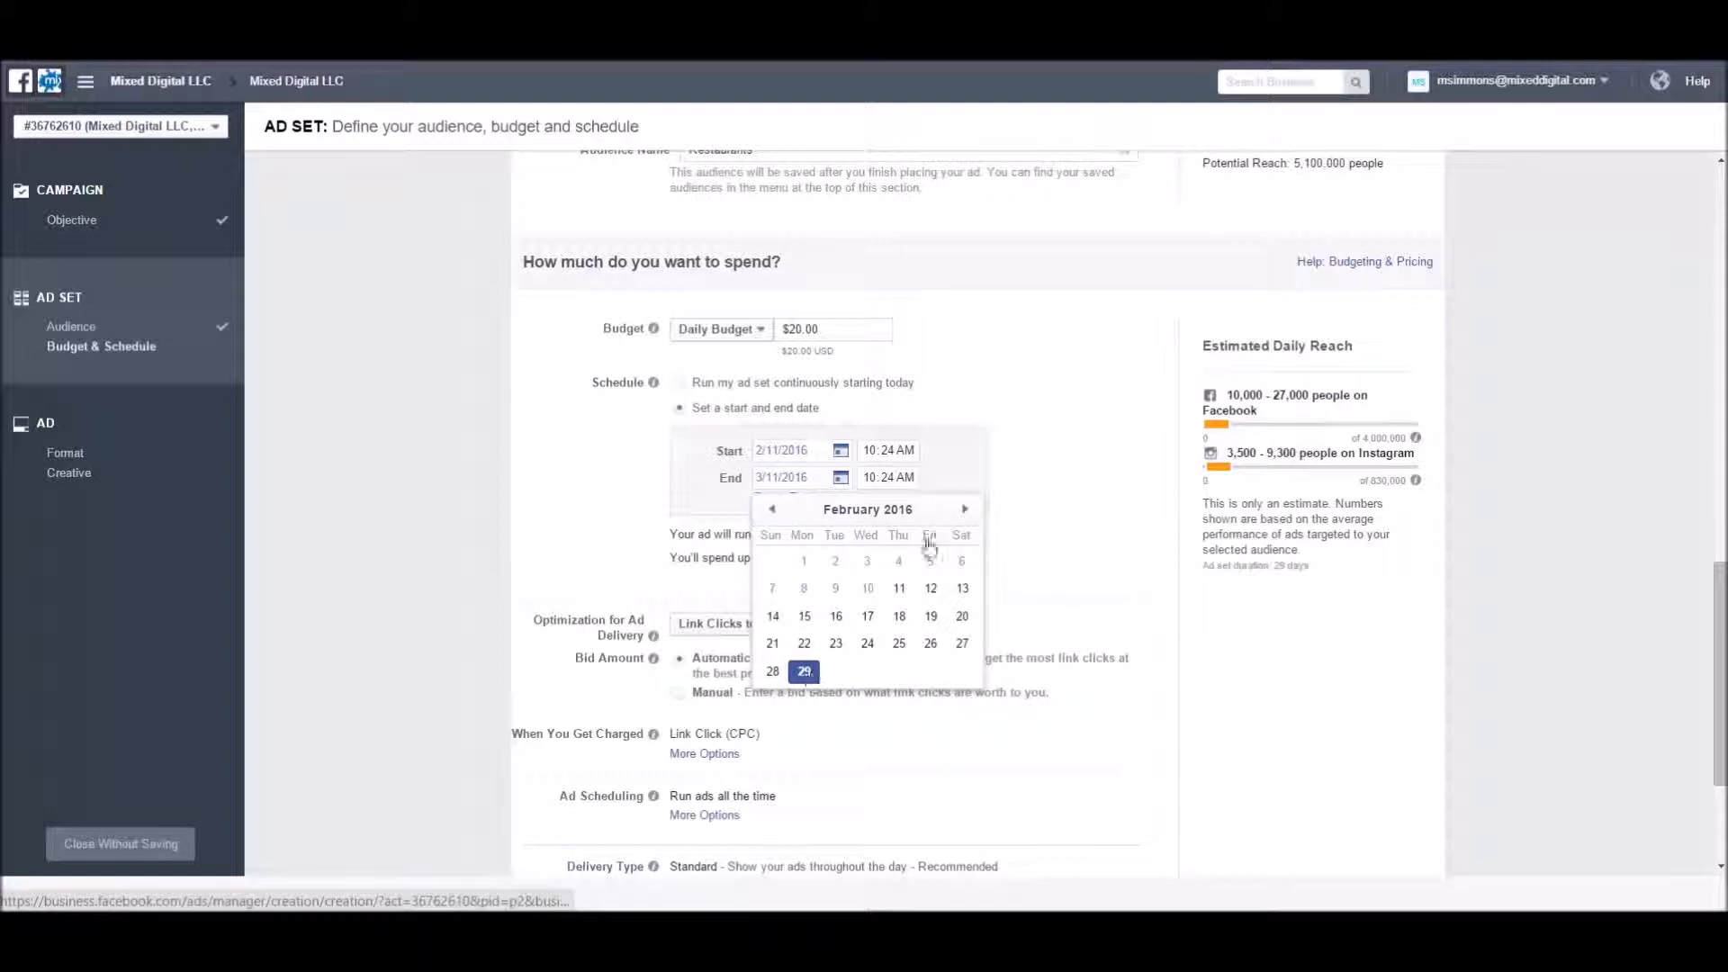
pyautogui.click(804, 672)
pyautogui.click(887, 478)
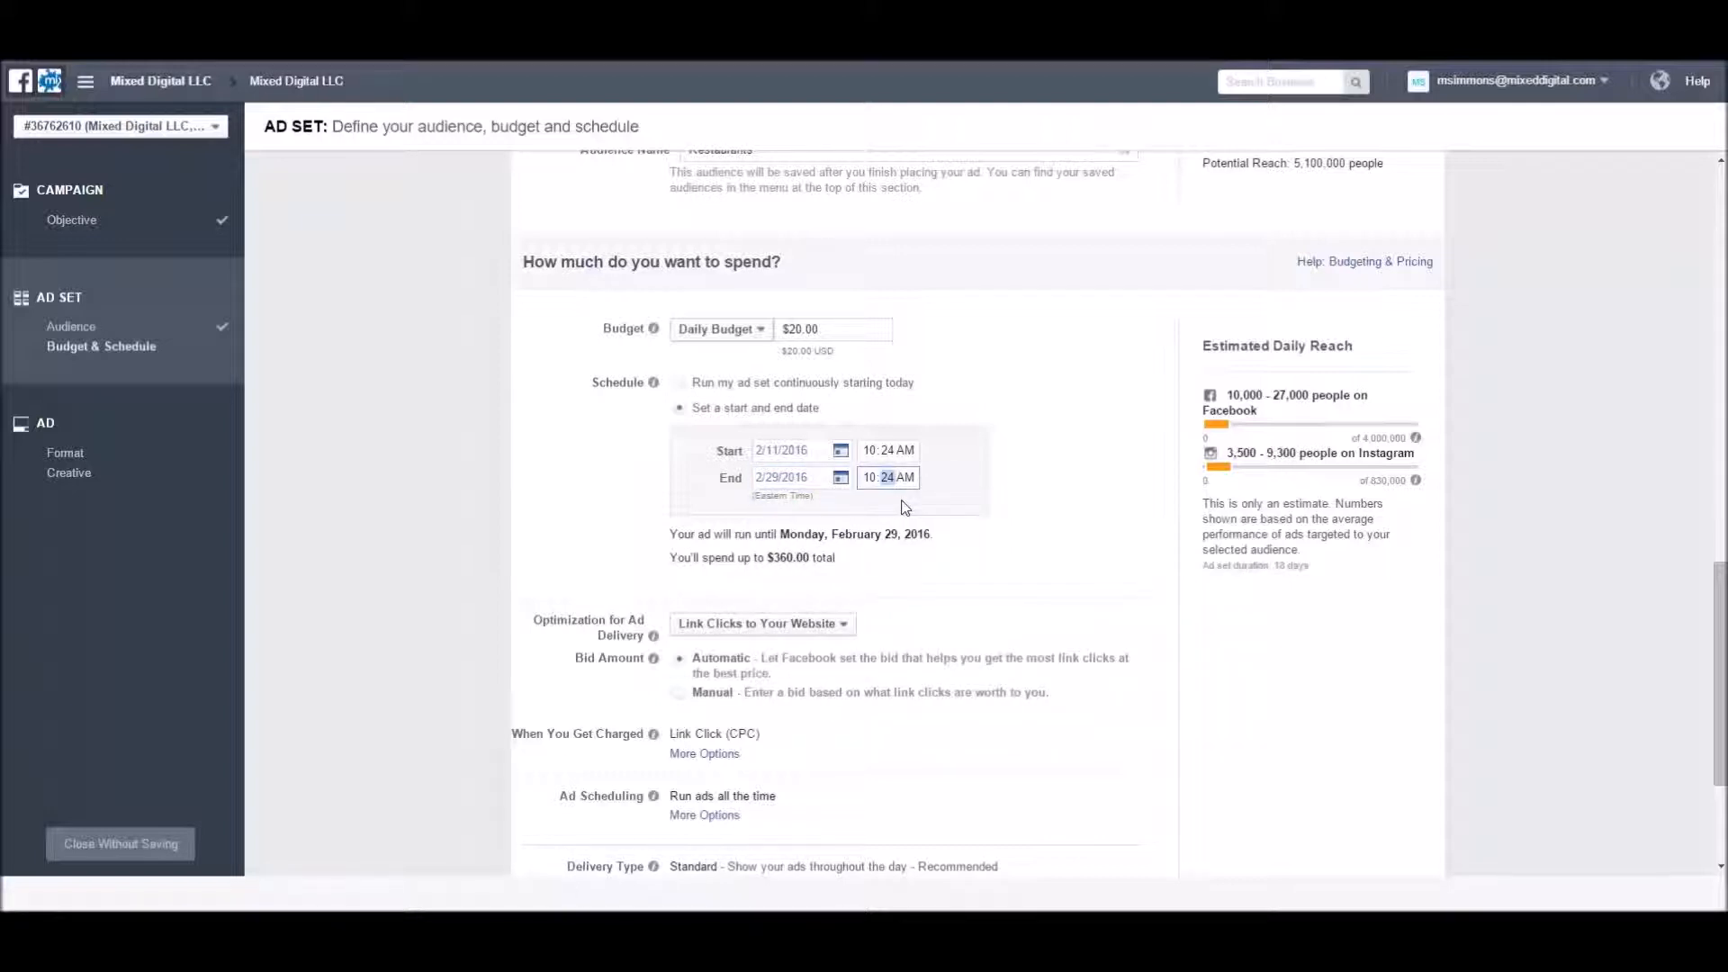
pyautogui.press('Left')
pyautogui.press('Right')
pyautogui.press('Right')
pyautogui.click(1033, 569)
pyautogui.moveTo(780, 558); pyautogui.dragTo(737, 559)
pyautogui.click(934, 587)
# - Review the optimization choices for ad delivery and expand the options for when charges apply
pyautogui.scroll(-1, 945, 575)
pyautogui.scroll(-1, 945, 576)
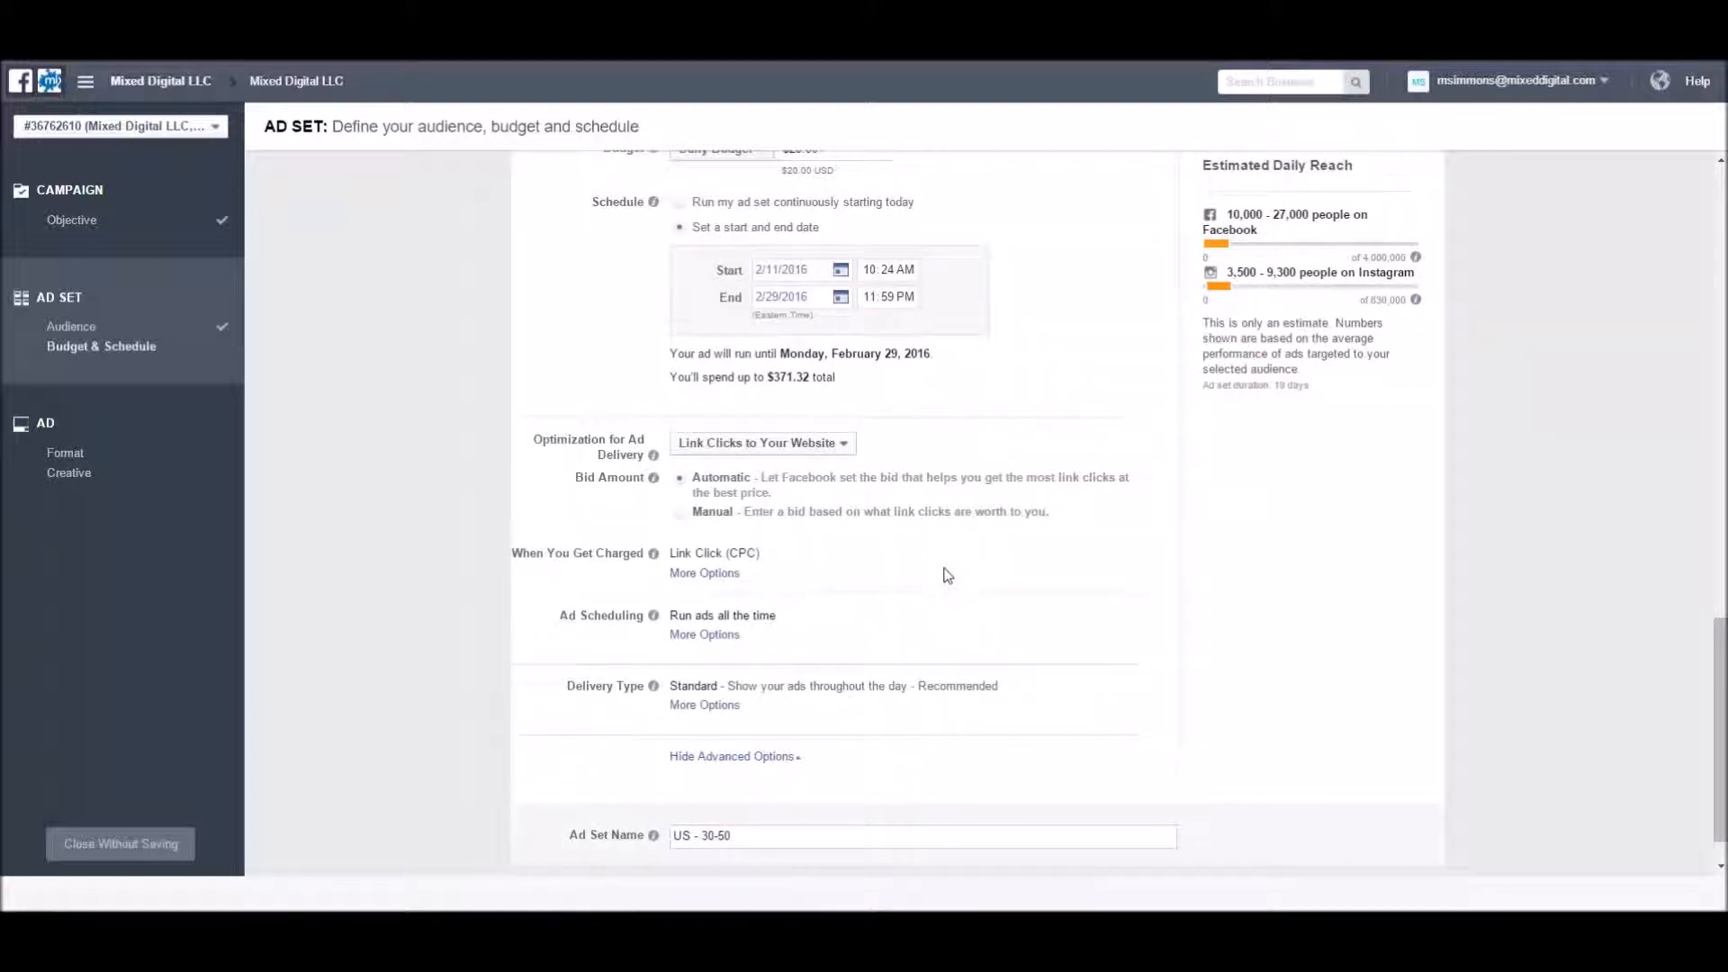
pyautogui.scroll(-1, 947, 504)
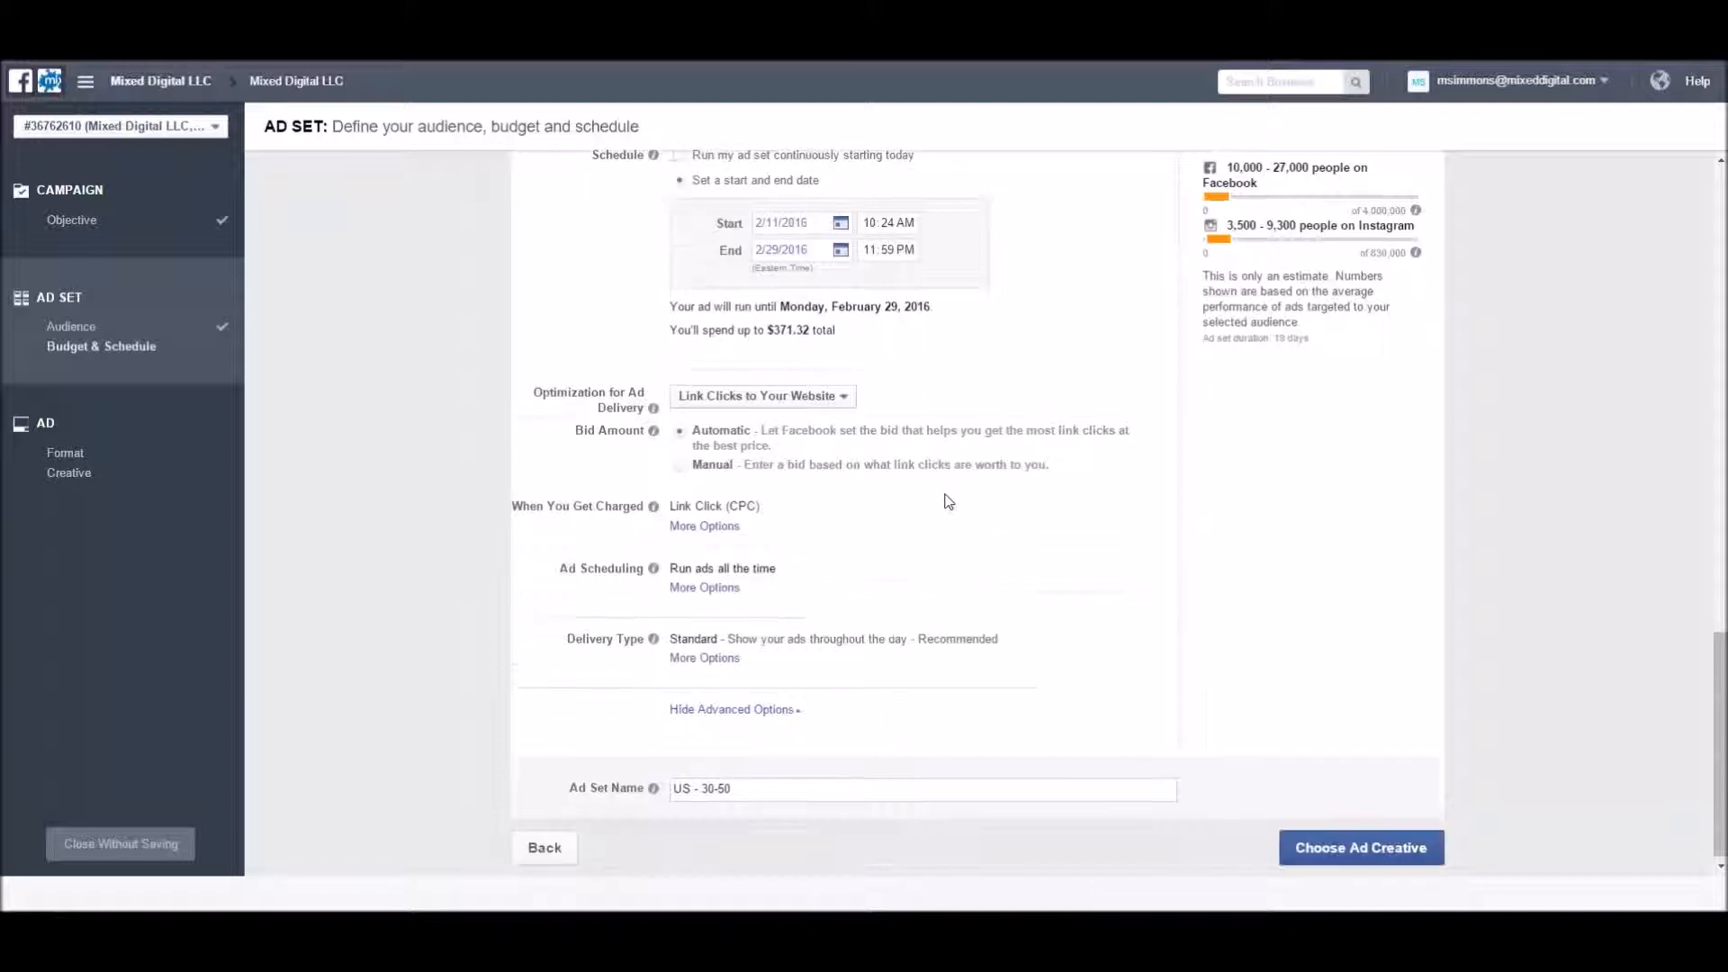
pyautogui.click(754, 402)
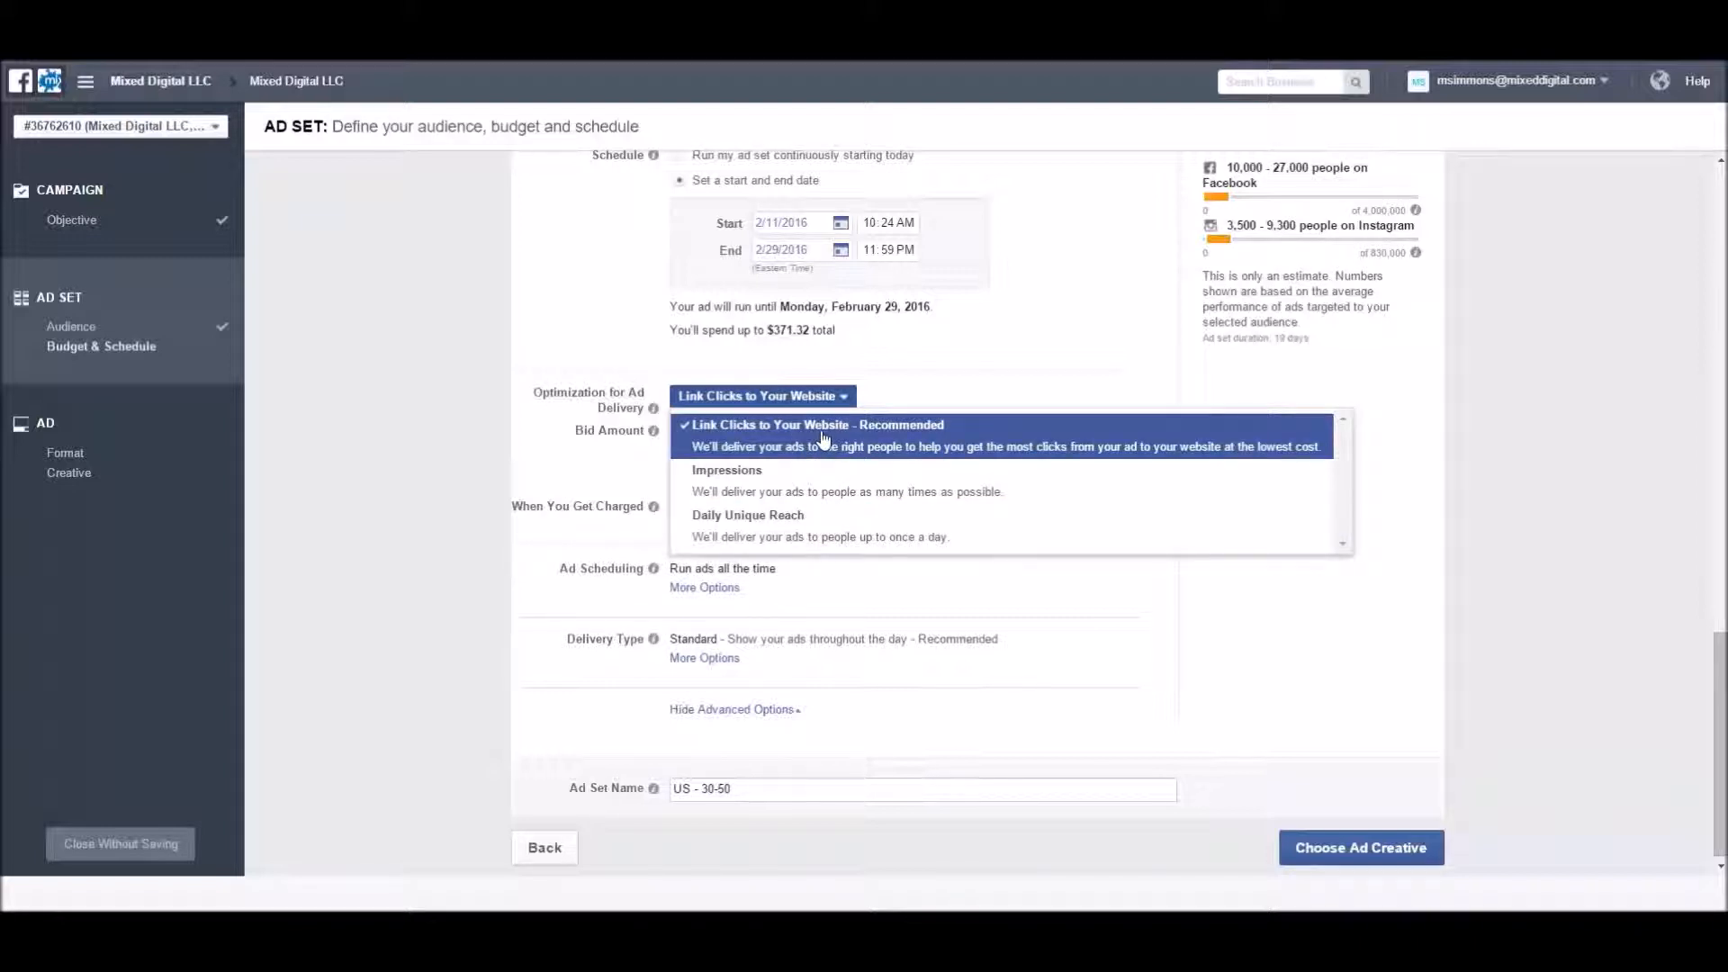
pyautogui.click(967, 391)
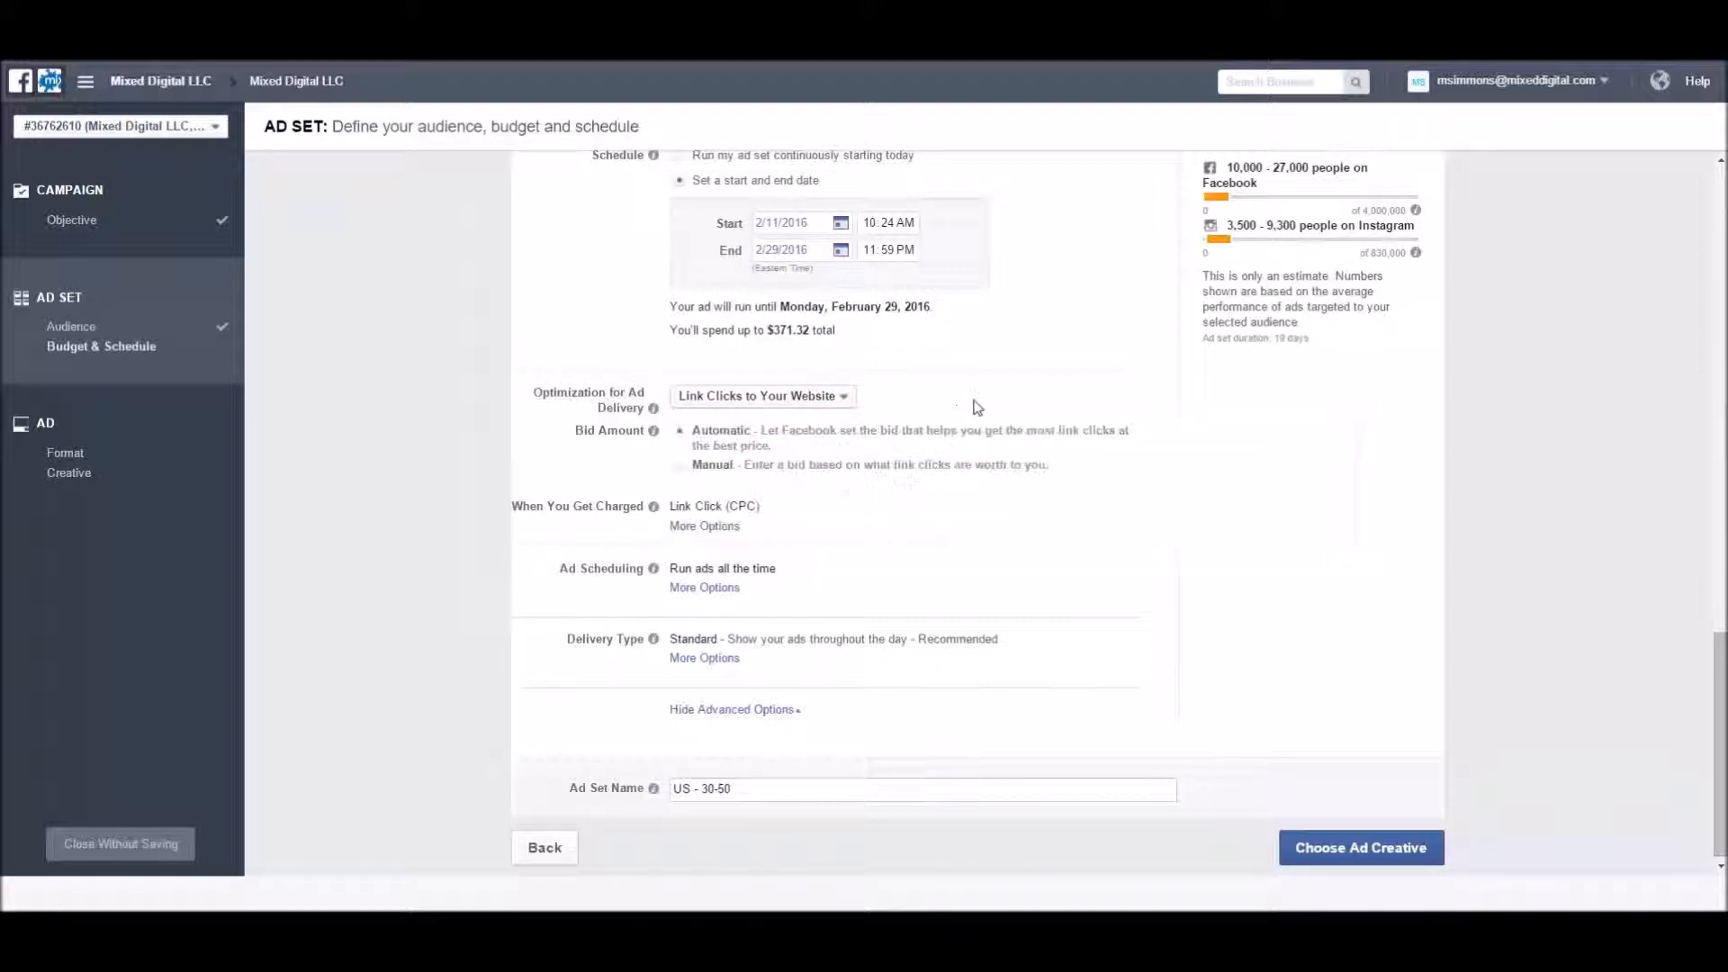
pyautogui.click(720, 527)
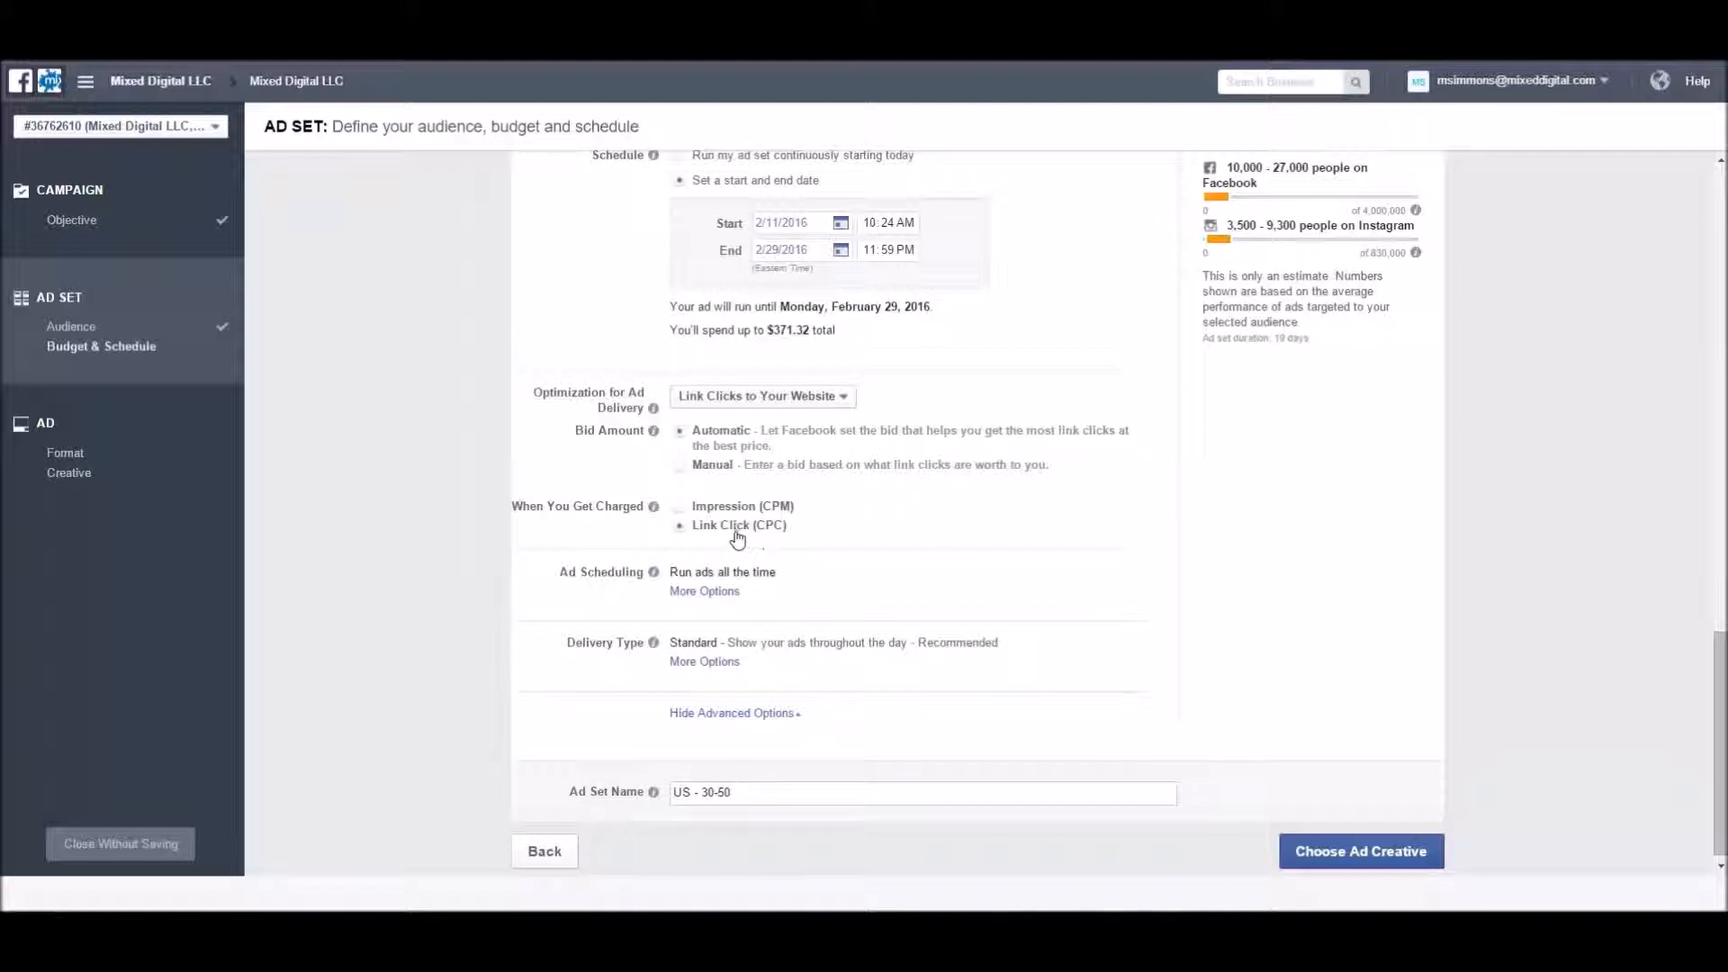
# - Switch the bid amount to Manual and set it to $2.59 per link click
pyautogui.click(680, 466)
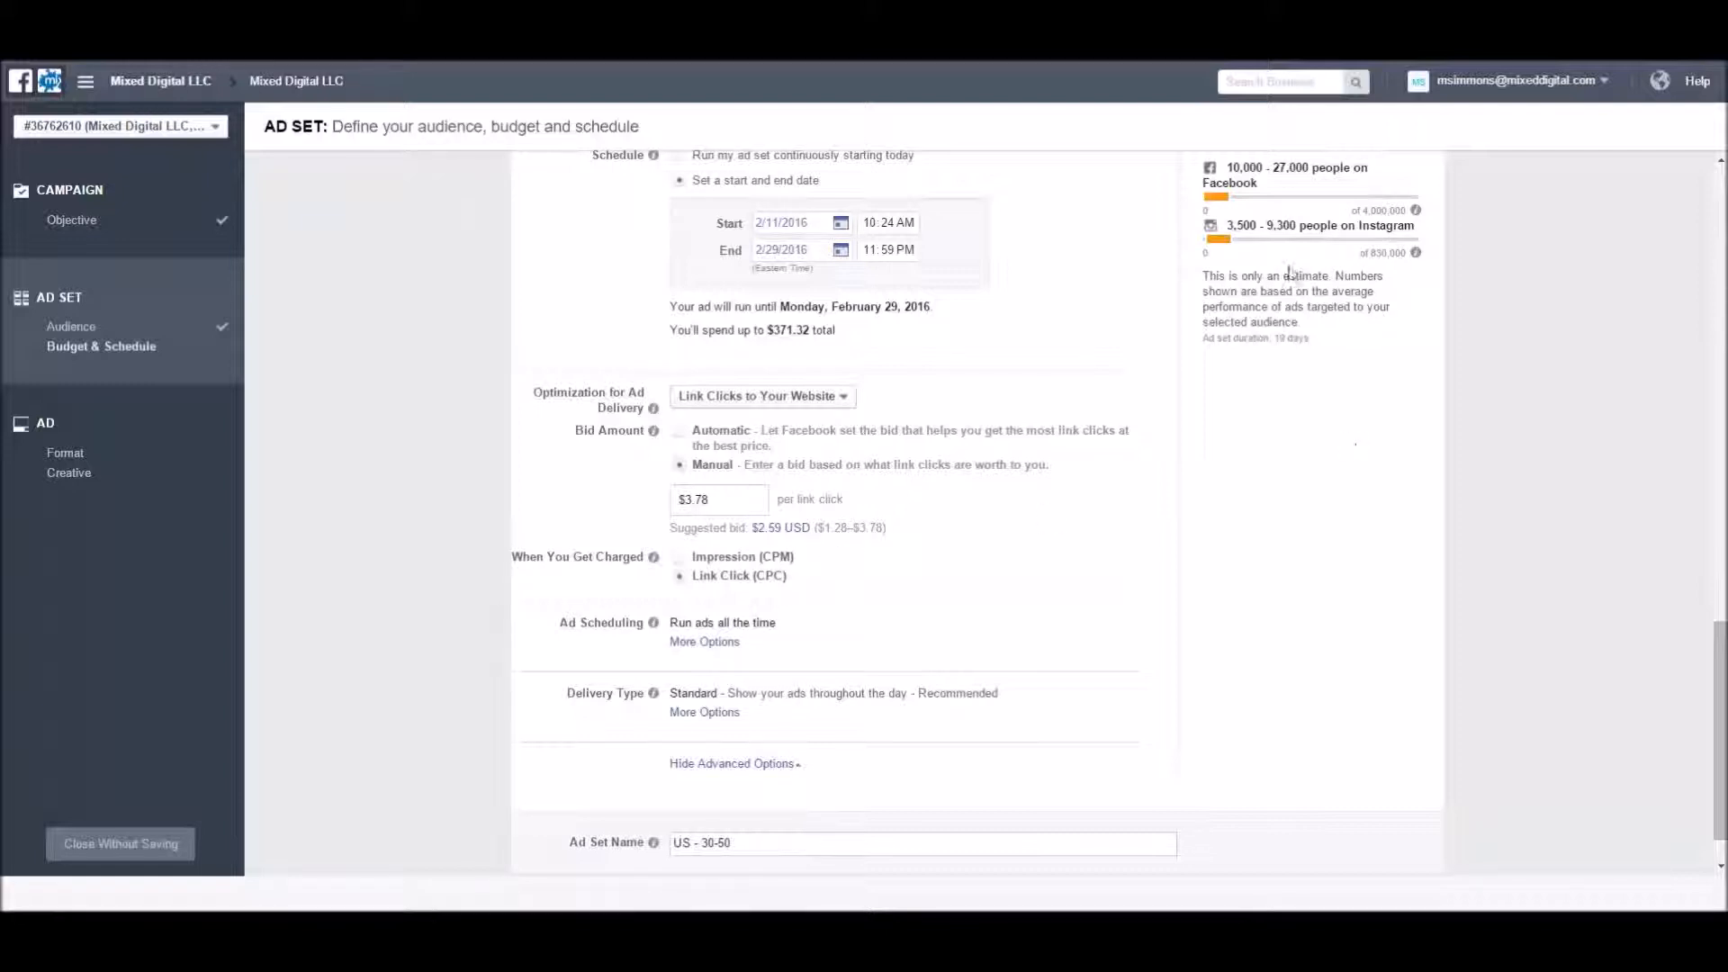
pyautogui.moveTo(756, 501); pyautogui.dragTo(670, 506)
pyautogui.write('2.59')
pyautogui.click(888, 529)
# - Expand the ad scheduling options and read the note about running ads on a schedule
pyautogui.scroll(-1, 912, 558)
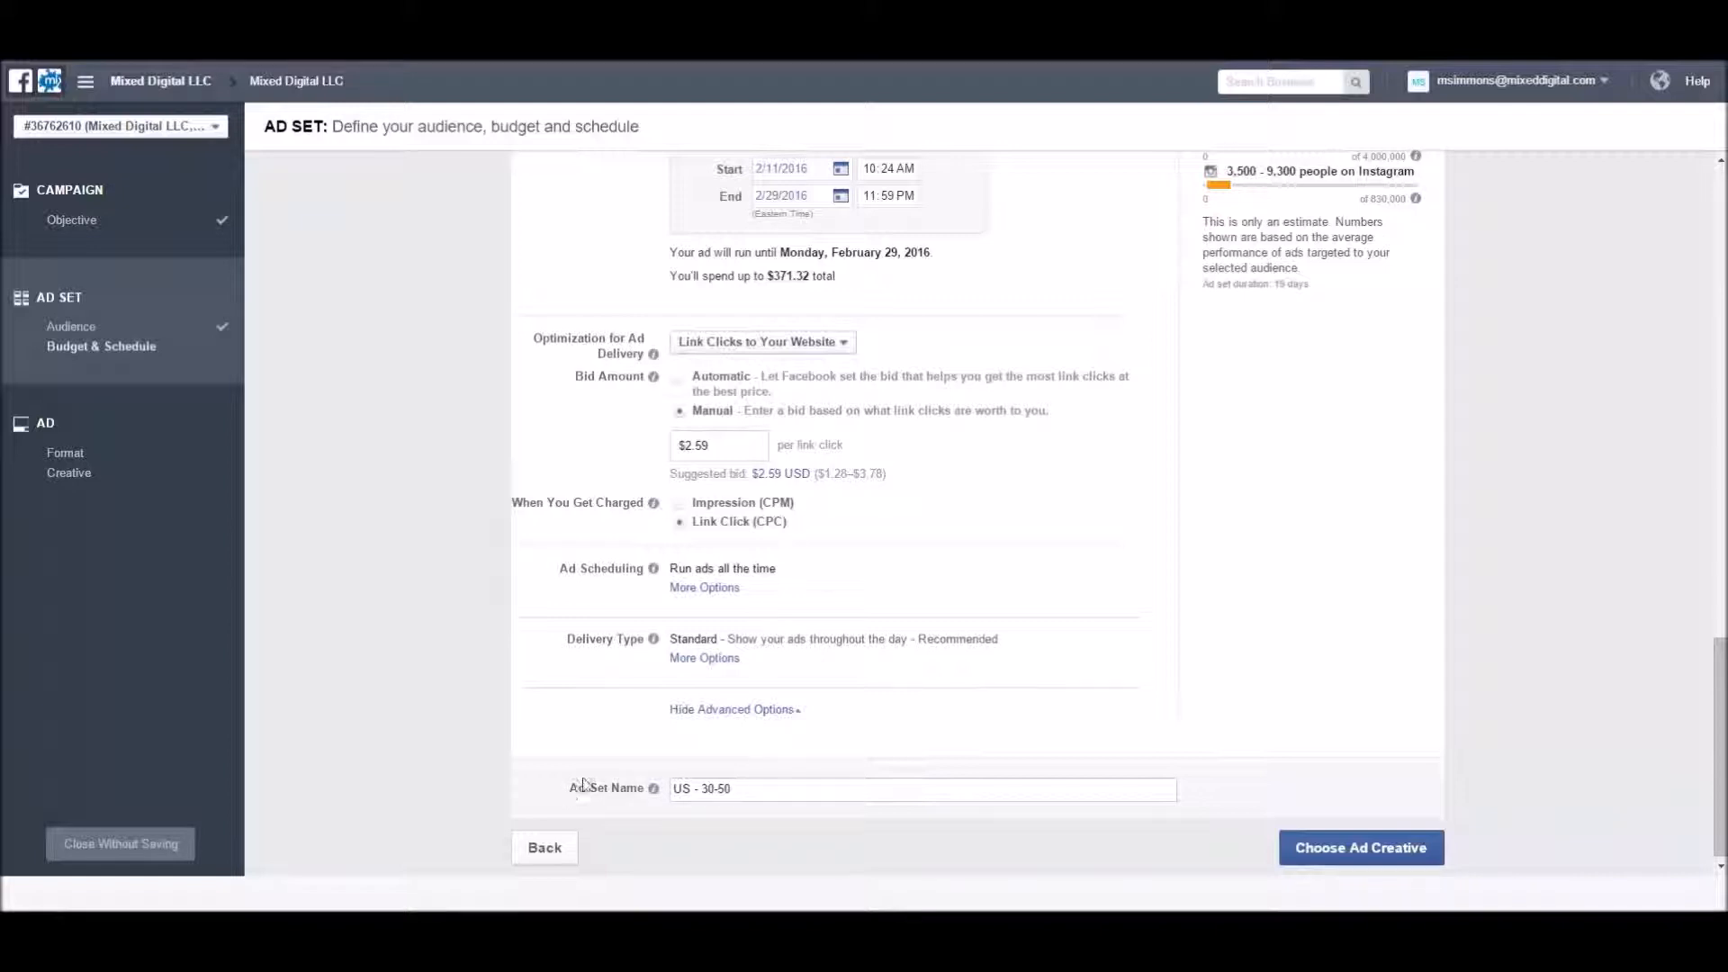
pyautogui.click(705, 588)
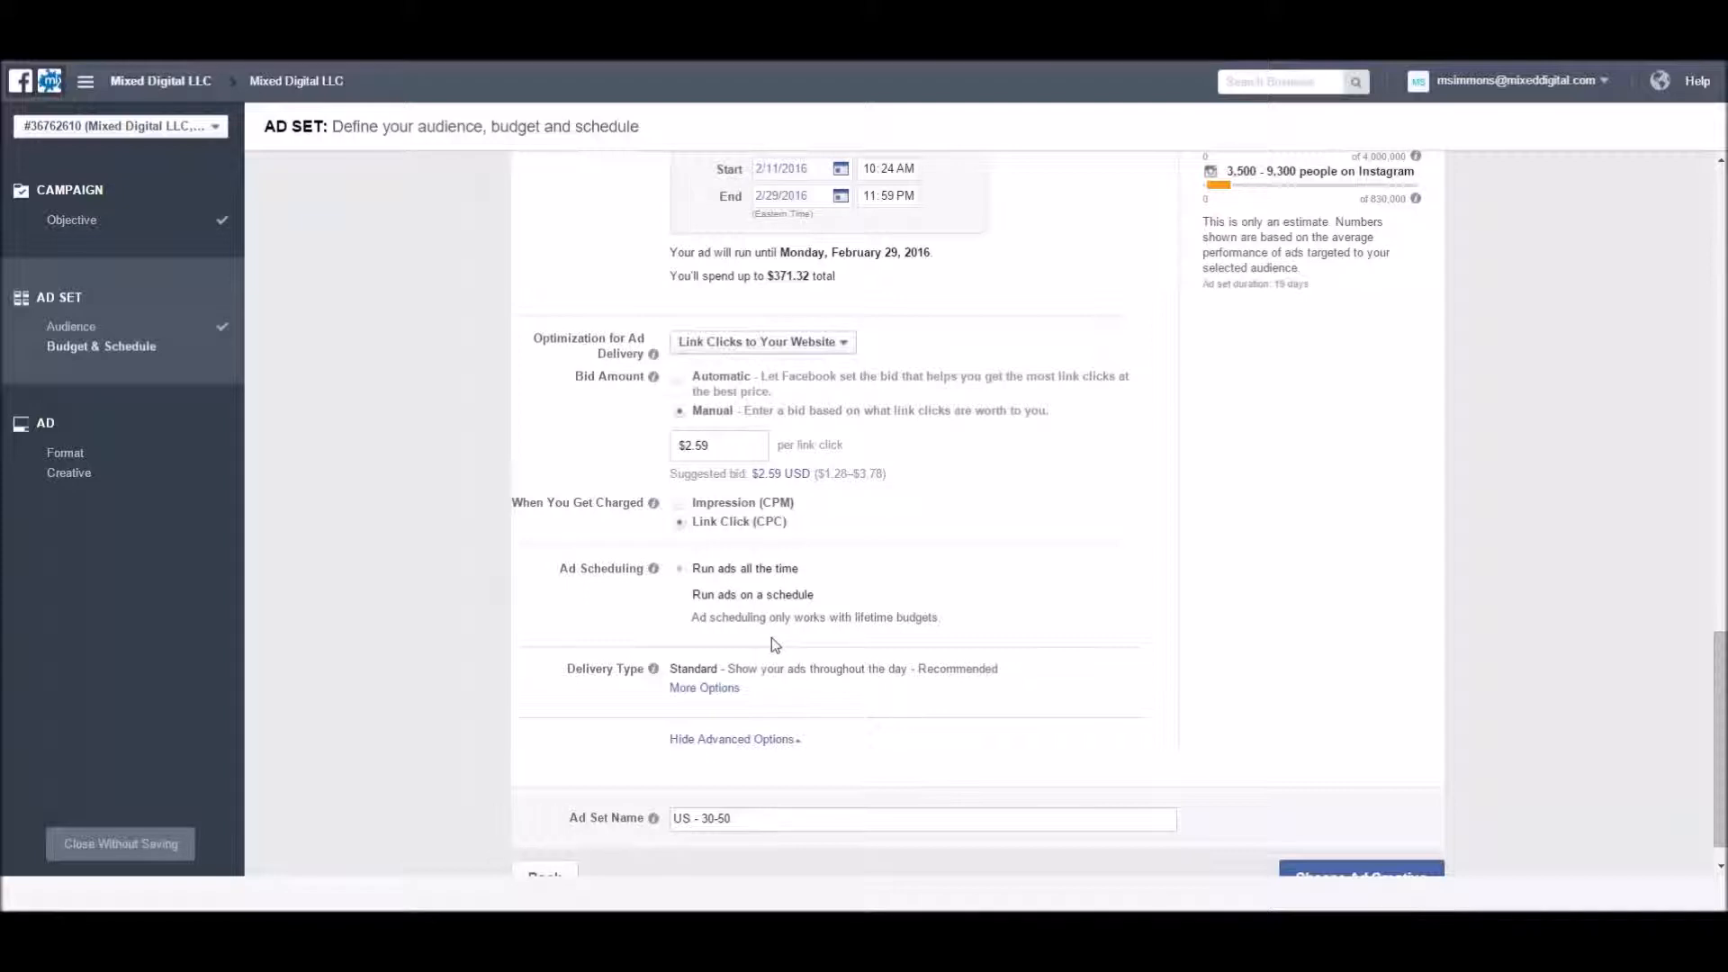
pyautogui.moveTo(692, 620); pyautogui.dragTo(939, 634)
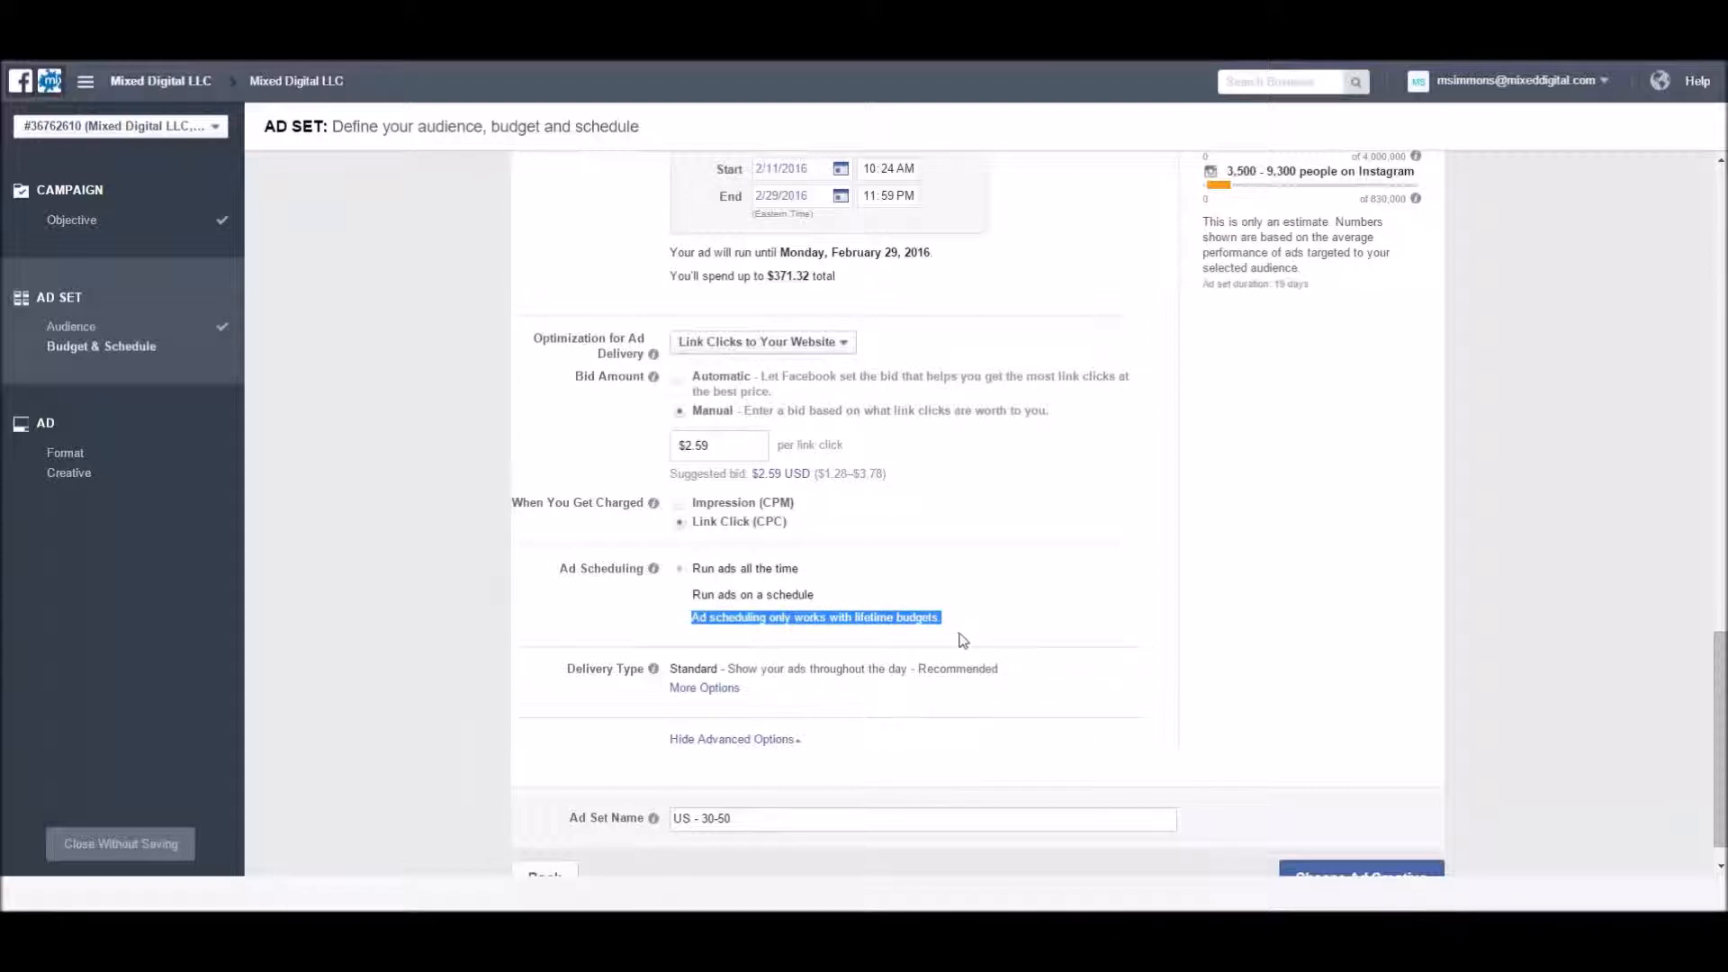
# - Change the ad set's budget type to Lifetime Budget
pyautogui.scroll(4, 957, 641)
pyautogui.click(746, 412)
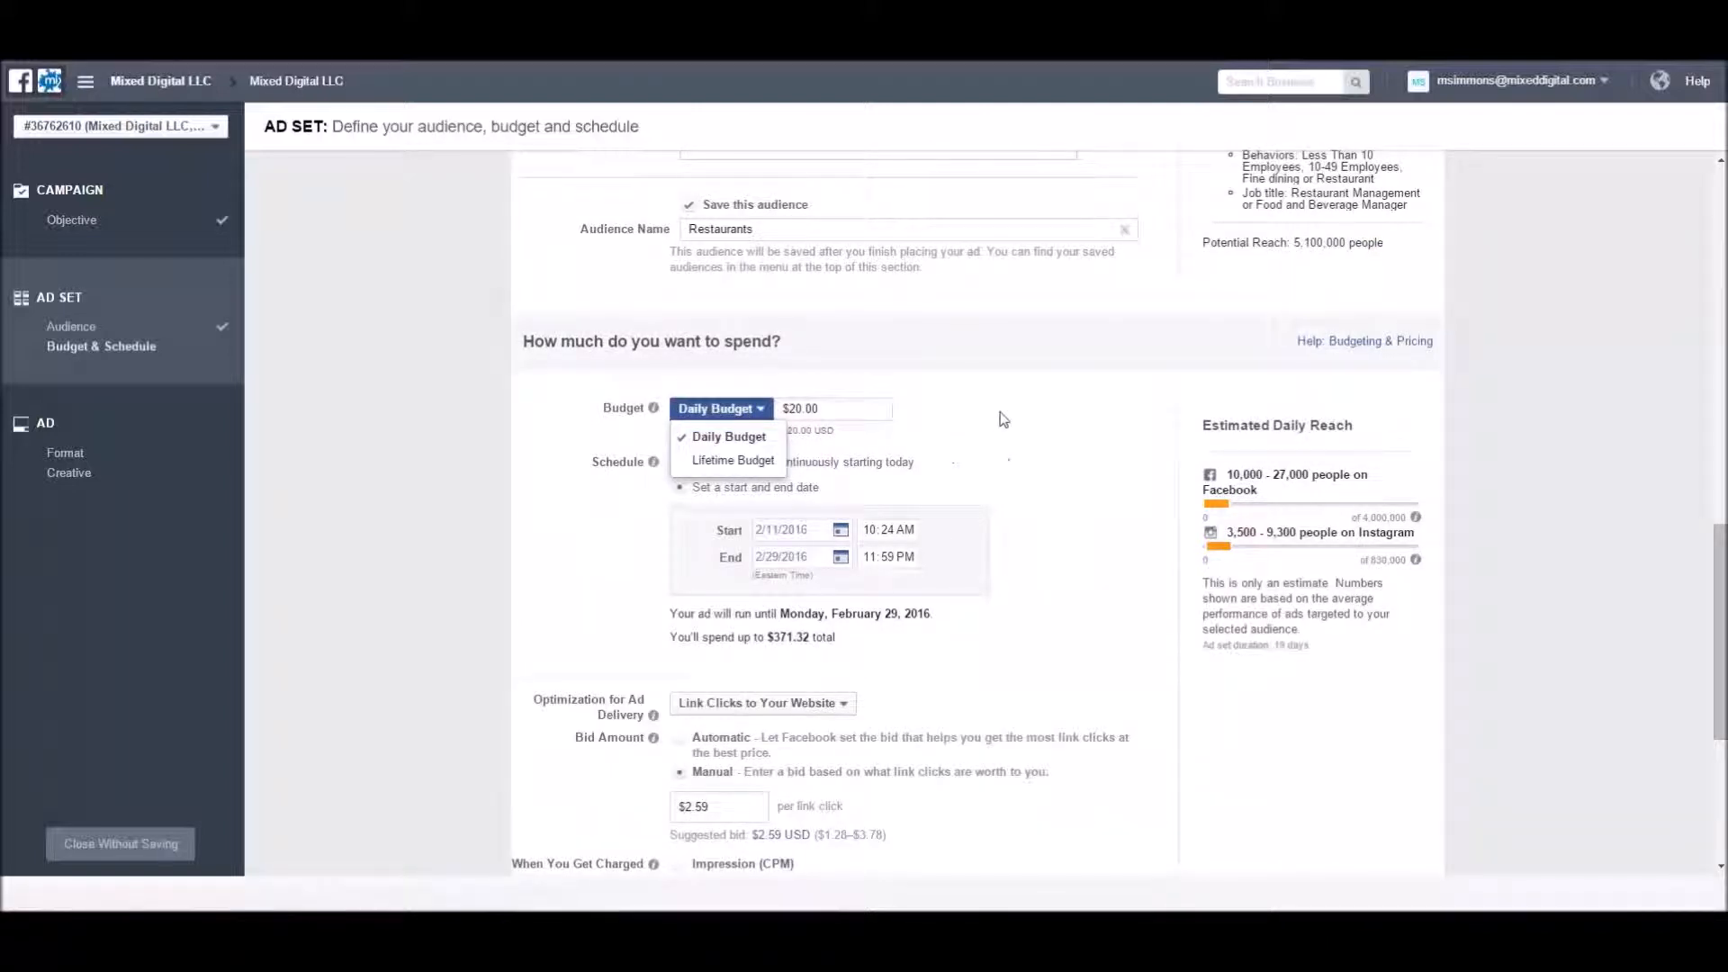
pyautogui.click(1035, 430)
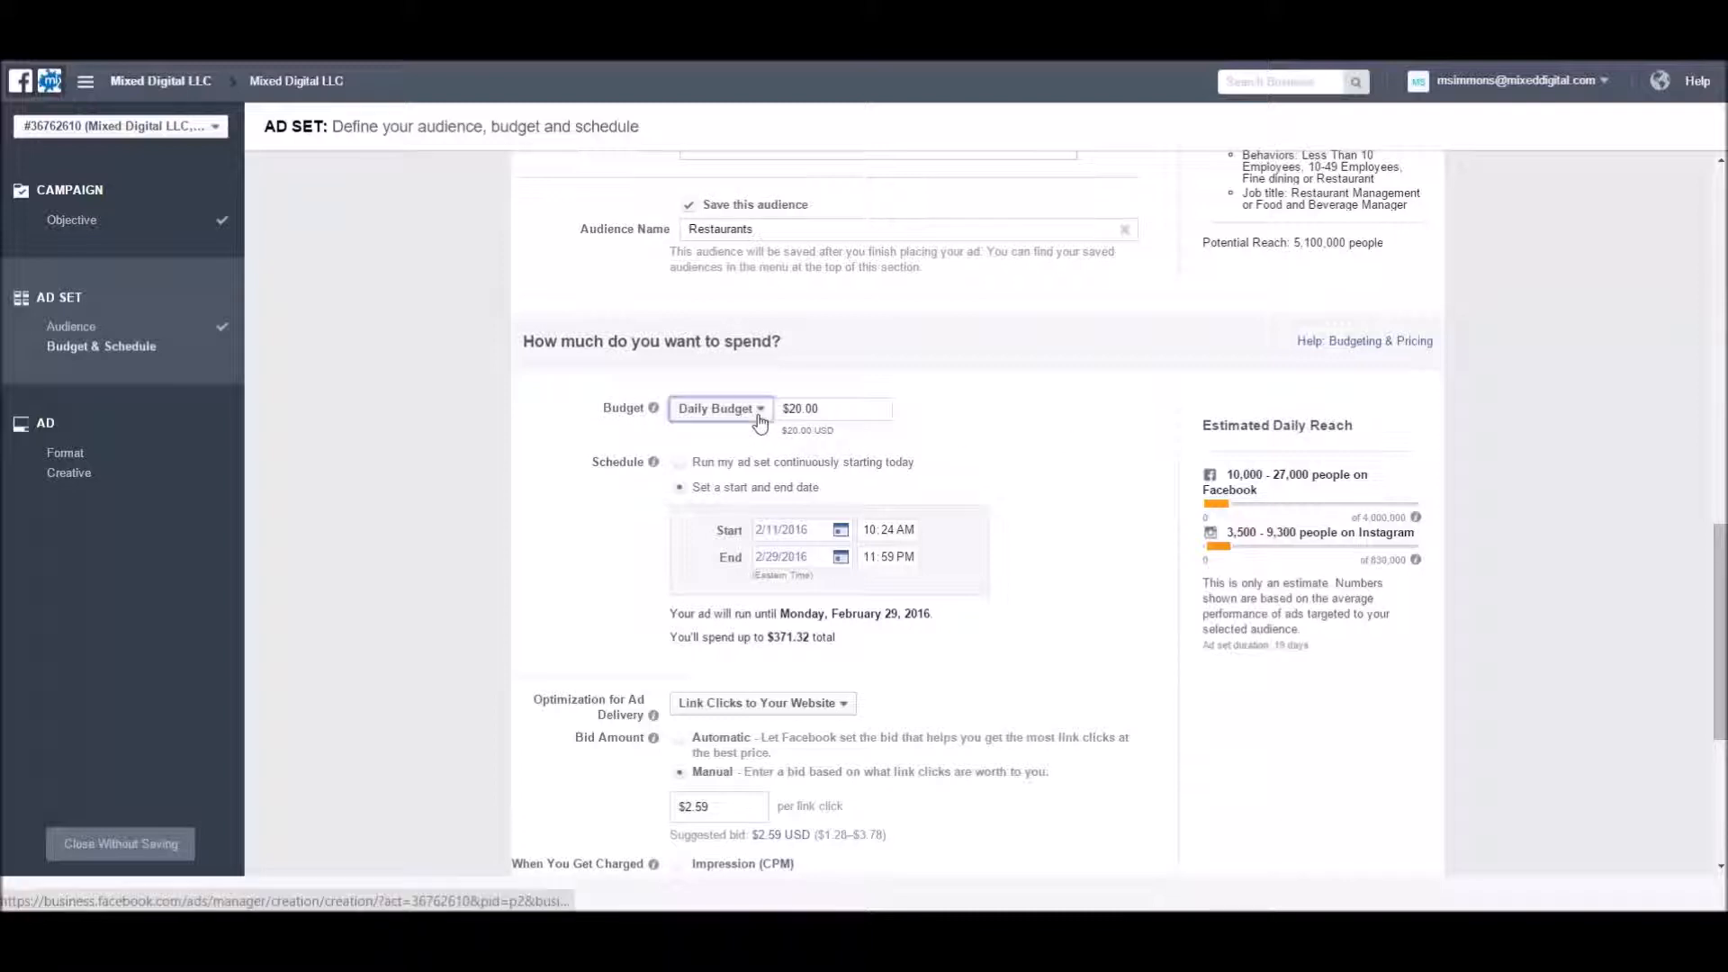
pyautogui.click(731, 409)
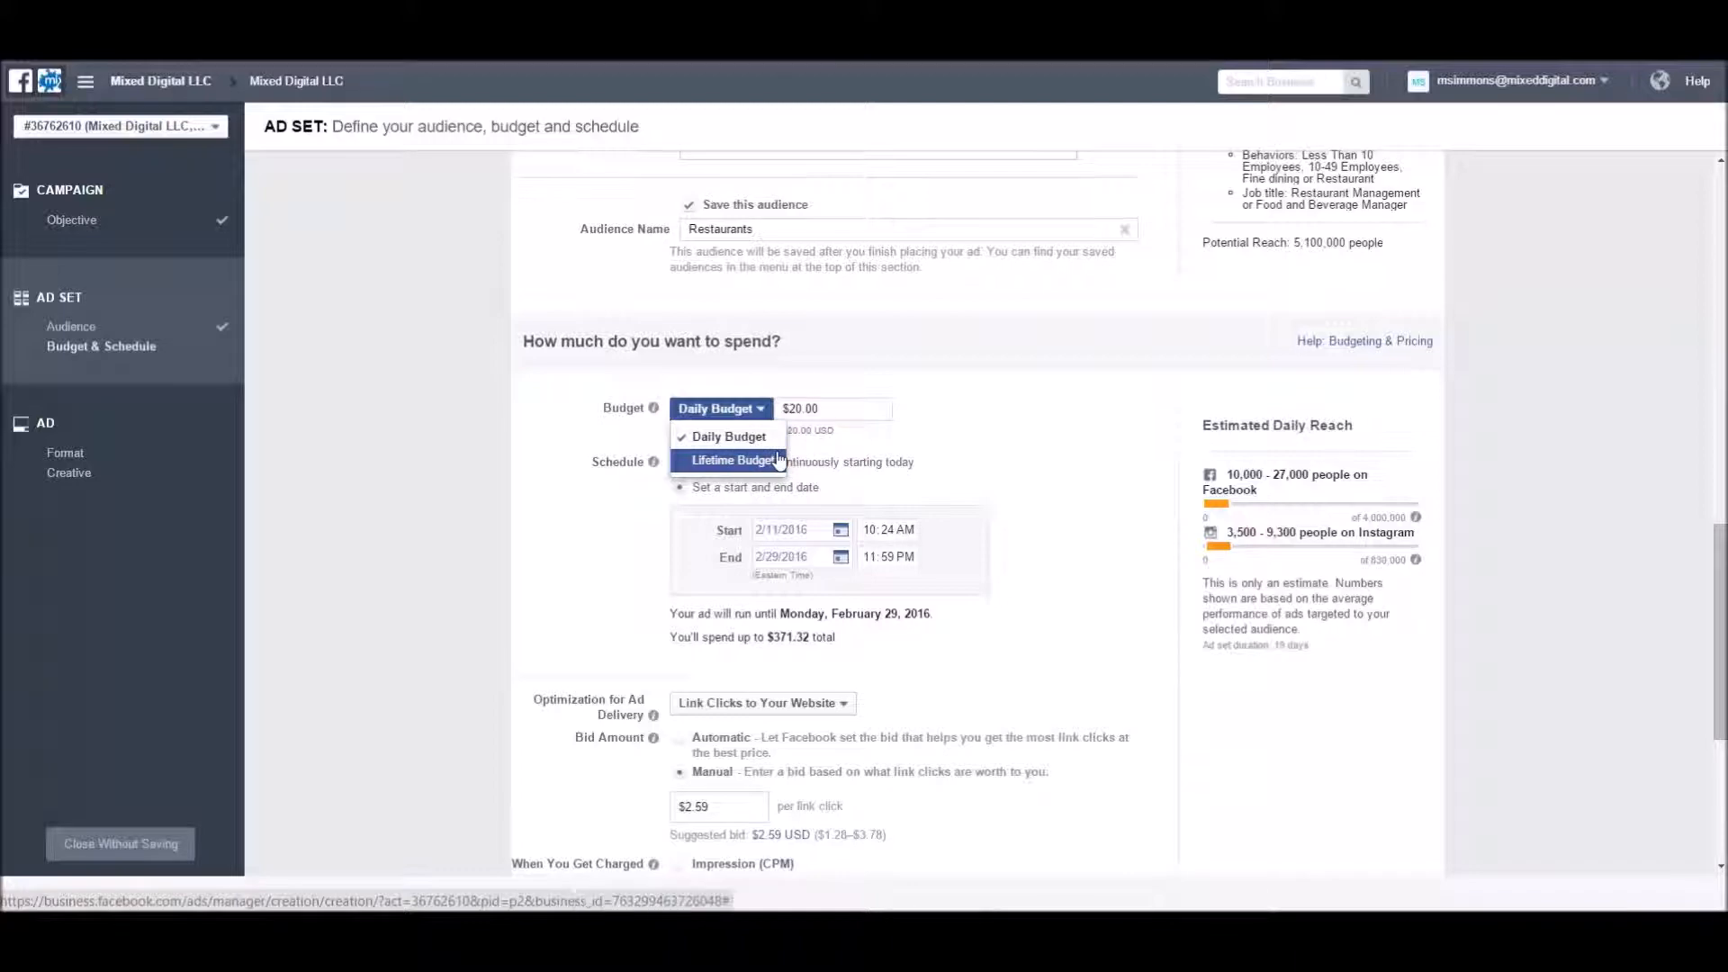
pyautogui.click(962, 416)
pyautogui.scroll(-3, 965, 417)
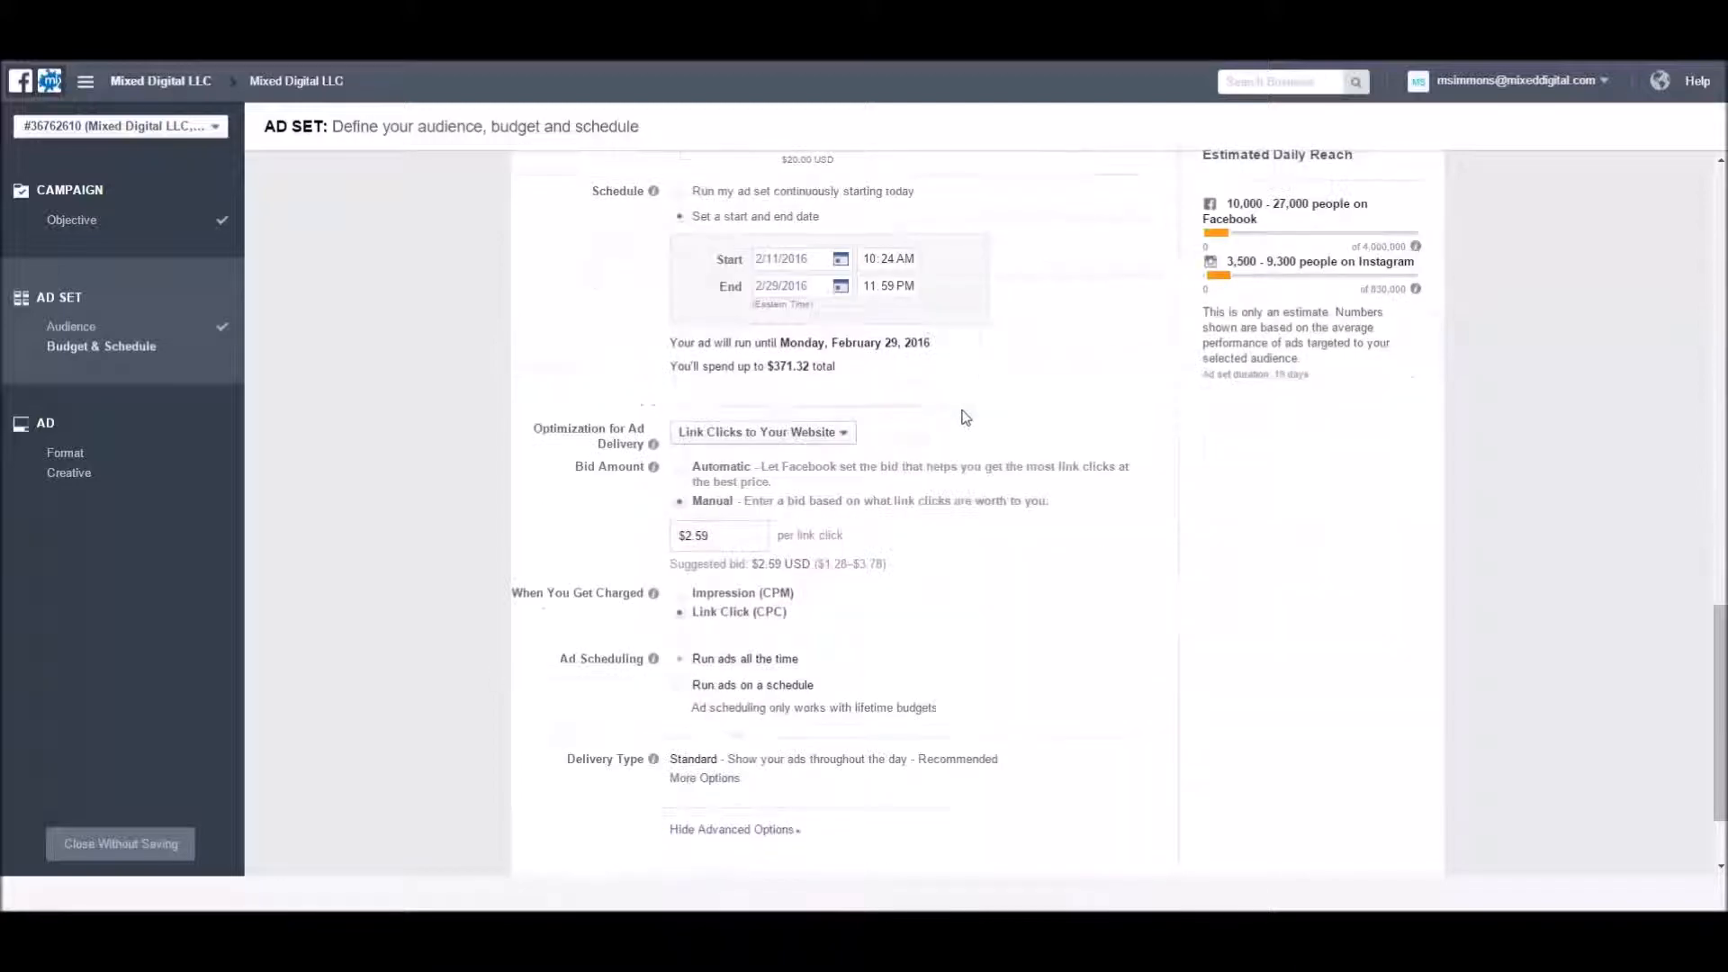
pyautogui.scroll(2, 909, 288)
pyautogui.scroll(-1, 771, 340)
pyautogui.scroll(1, 772, 340)
pyautogui.click(752, 319)
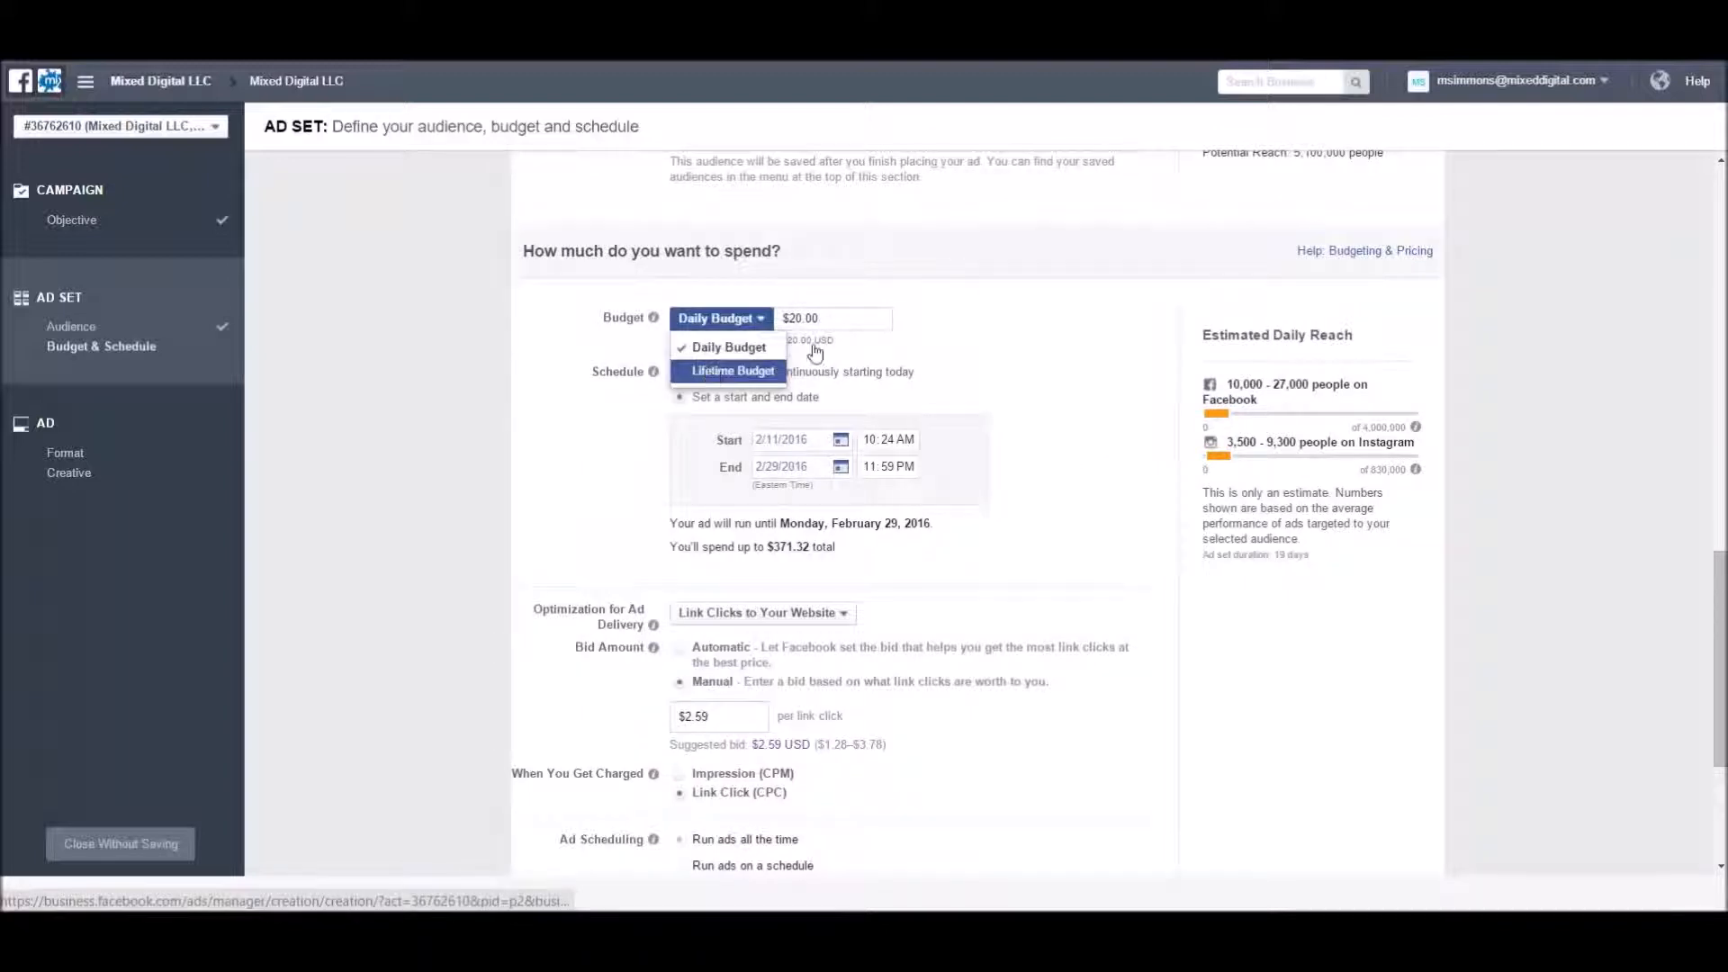
pyautogui.click(712, 373)
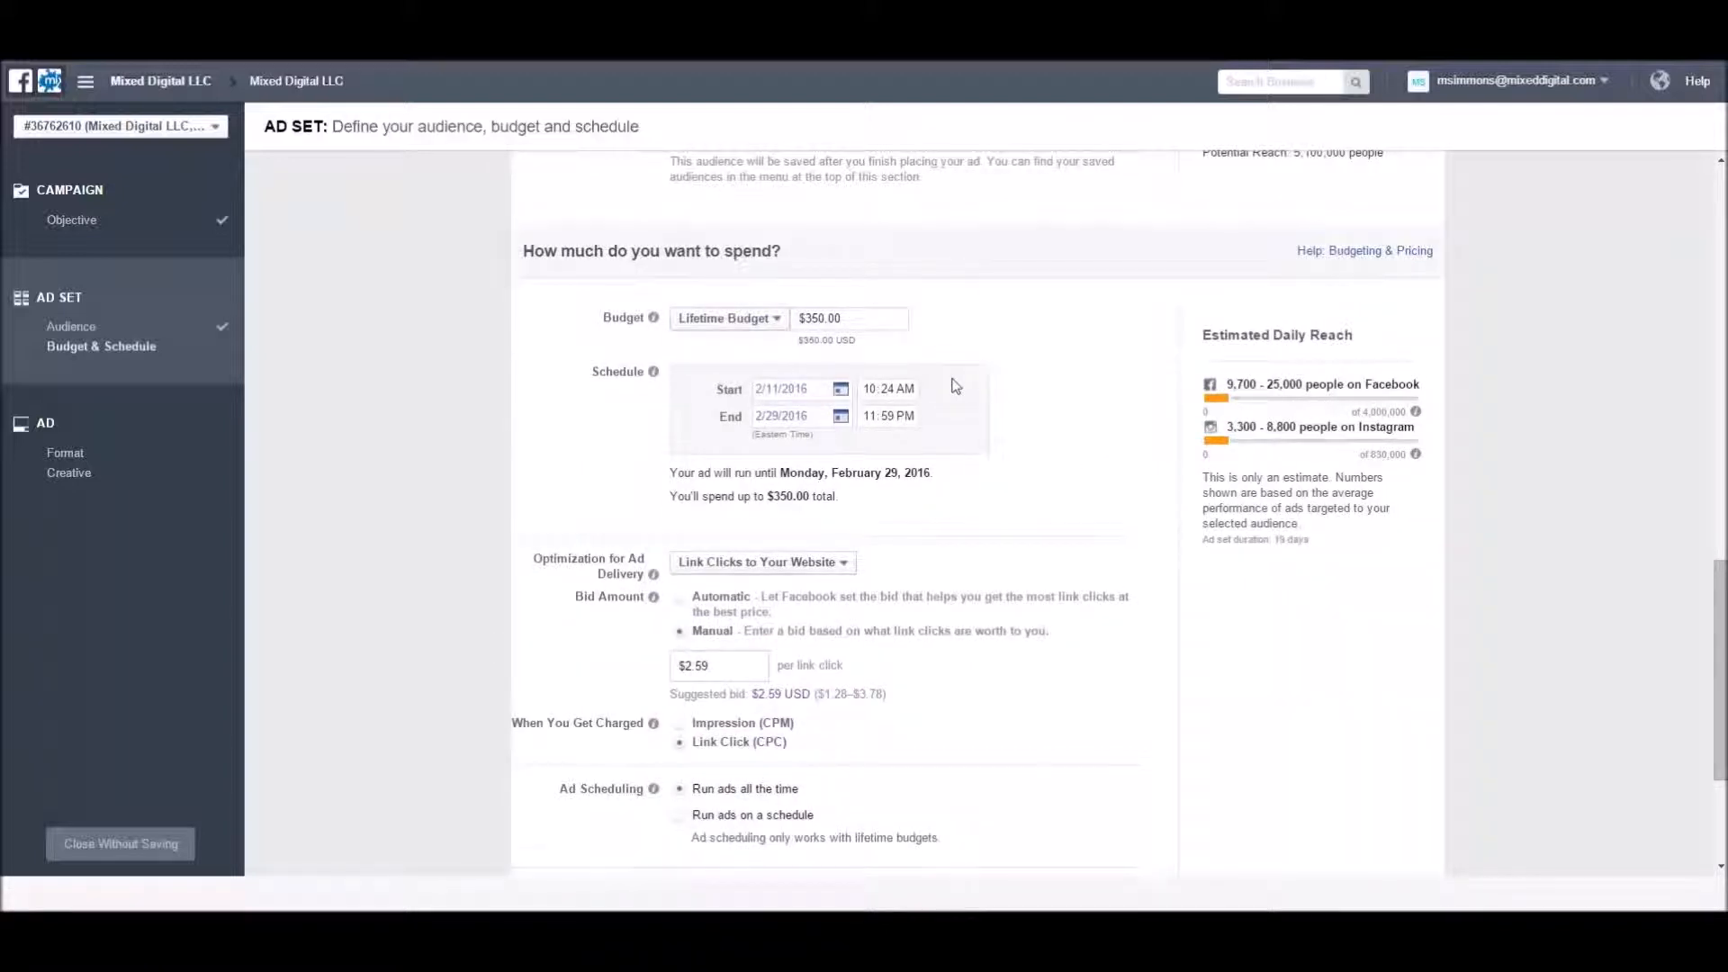
# - Run ads on a schedule, marking 6am to 6pm for Monday through Wednesday and 5am to 6pm for Thursday
pyautogui.scroll(-3, 956, 386)
pyautogui.click(677, 571)
pyautogui.scroll(-3, 810, 567)
pyautogui.moveTo(792, 425); pyautogui.dragTo(965, 441)
pyautogui.moveTo(792, 461); pyautogui.dragTo(971, 462)
pyautogui.moveTo(799, 494); pyautogui.dragTo(959, 495)
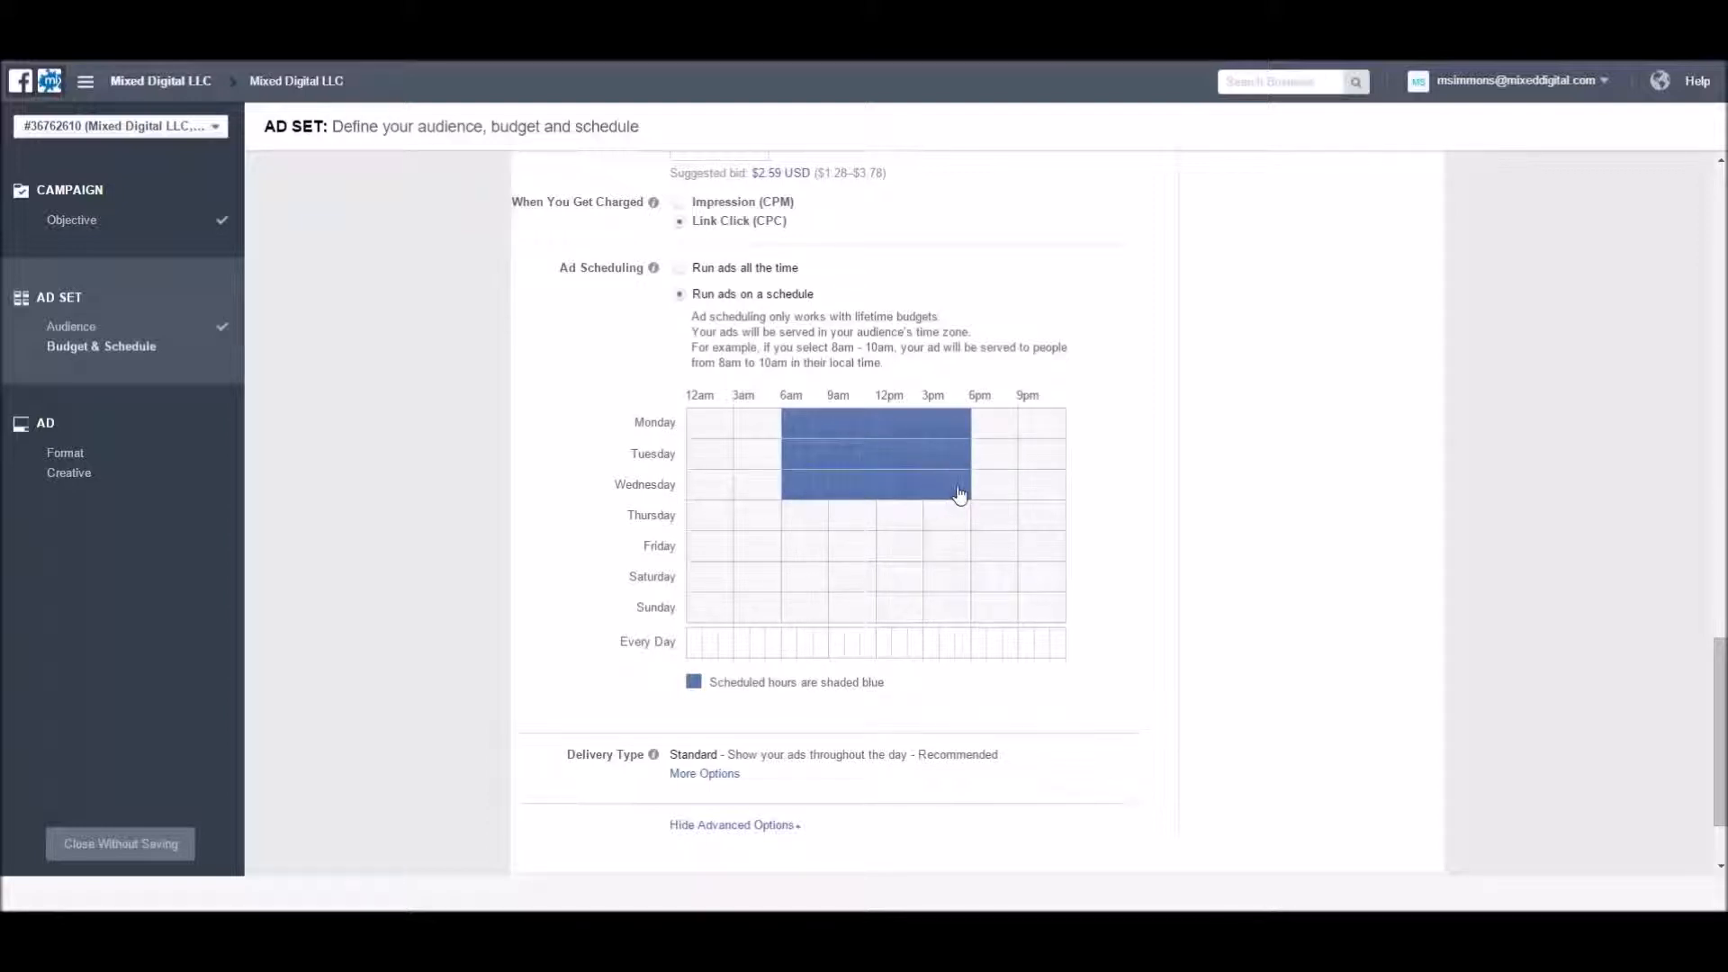
pyautogui.moveTo(772, 519); pyautogui.dragTo(969, 526)
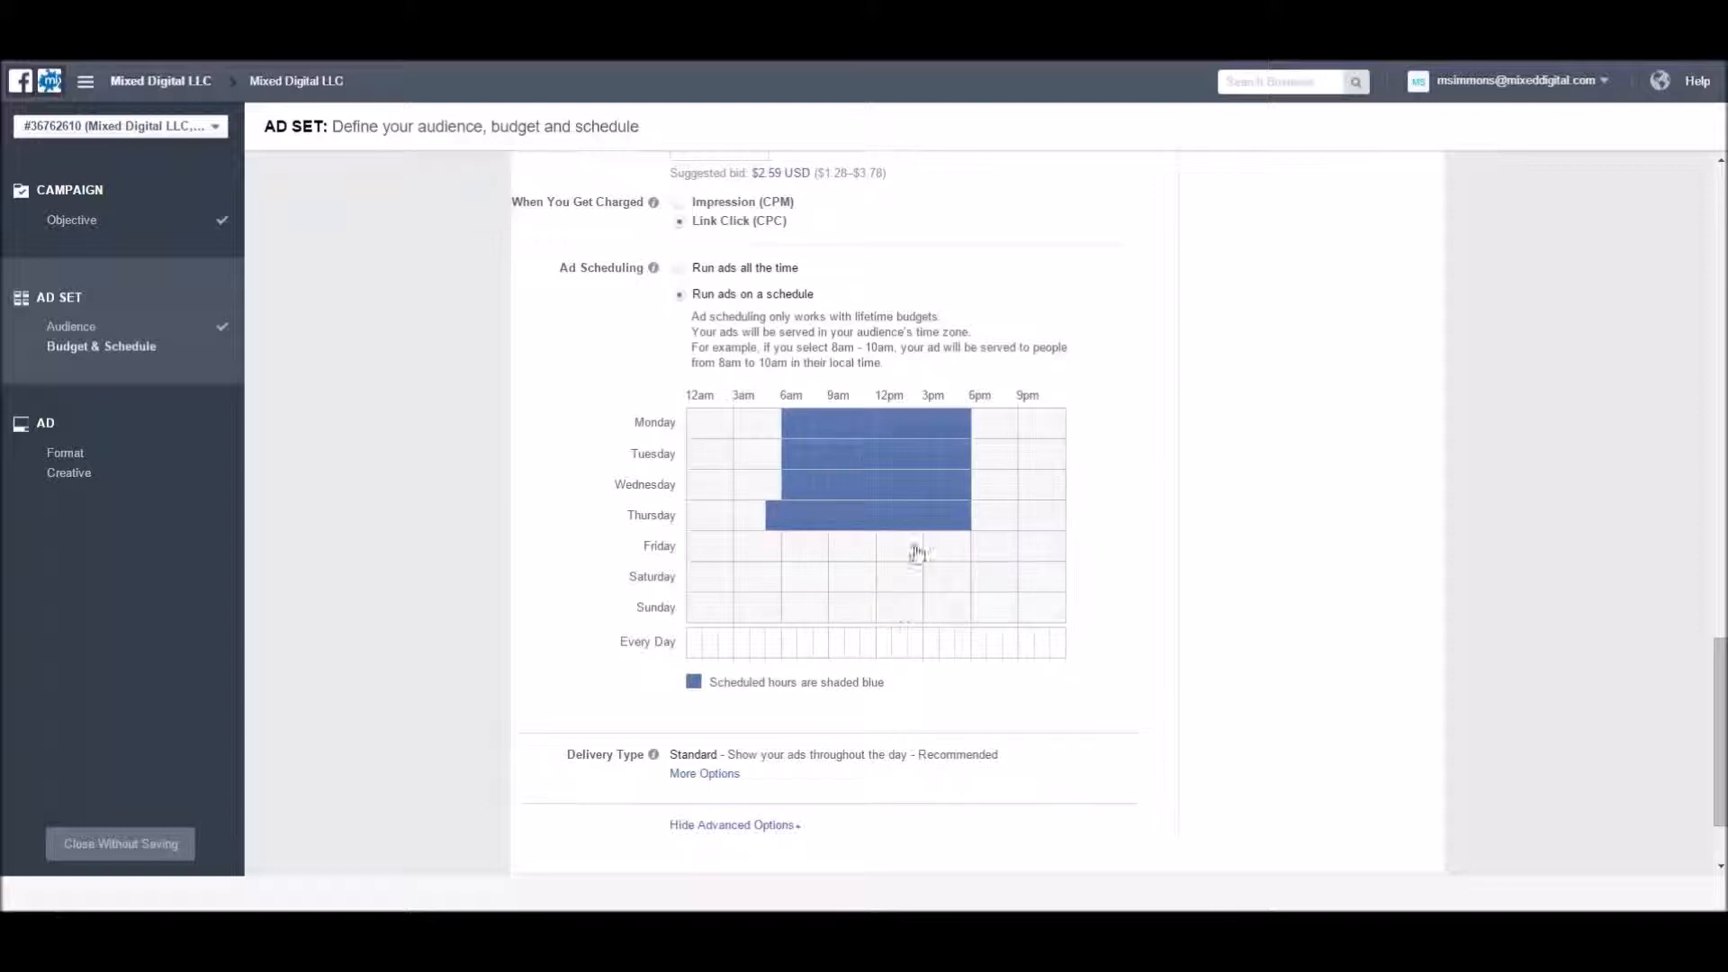
# - Clear the marked hours by switching ad scheduling to run all the time and back to running on a schedule
pyautogui.click(681, 269)
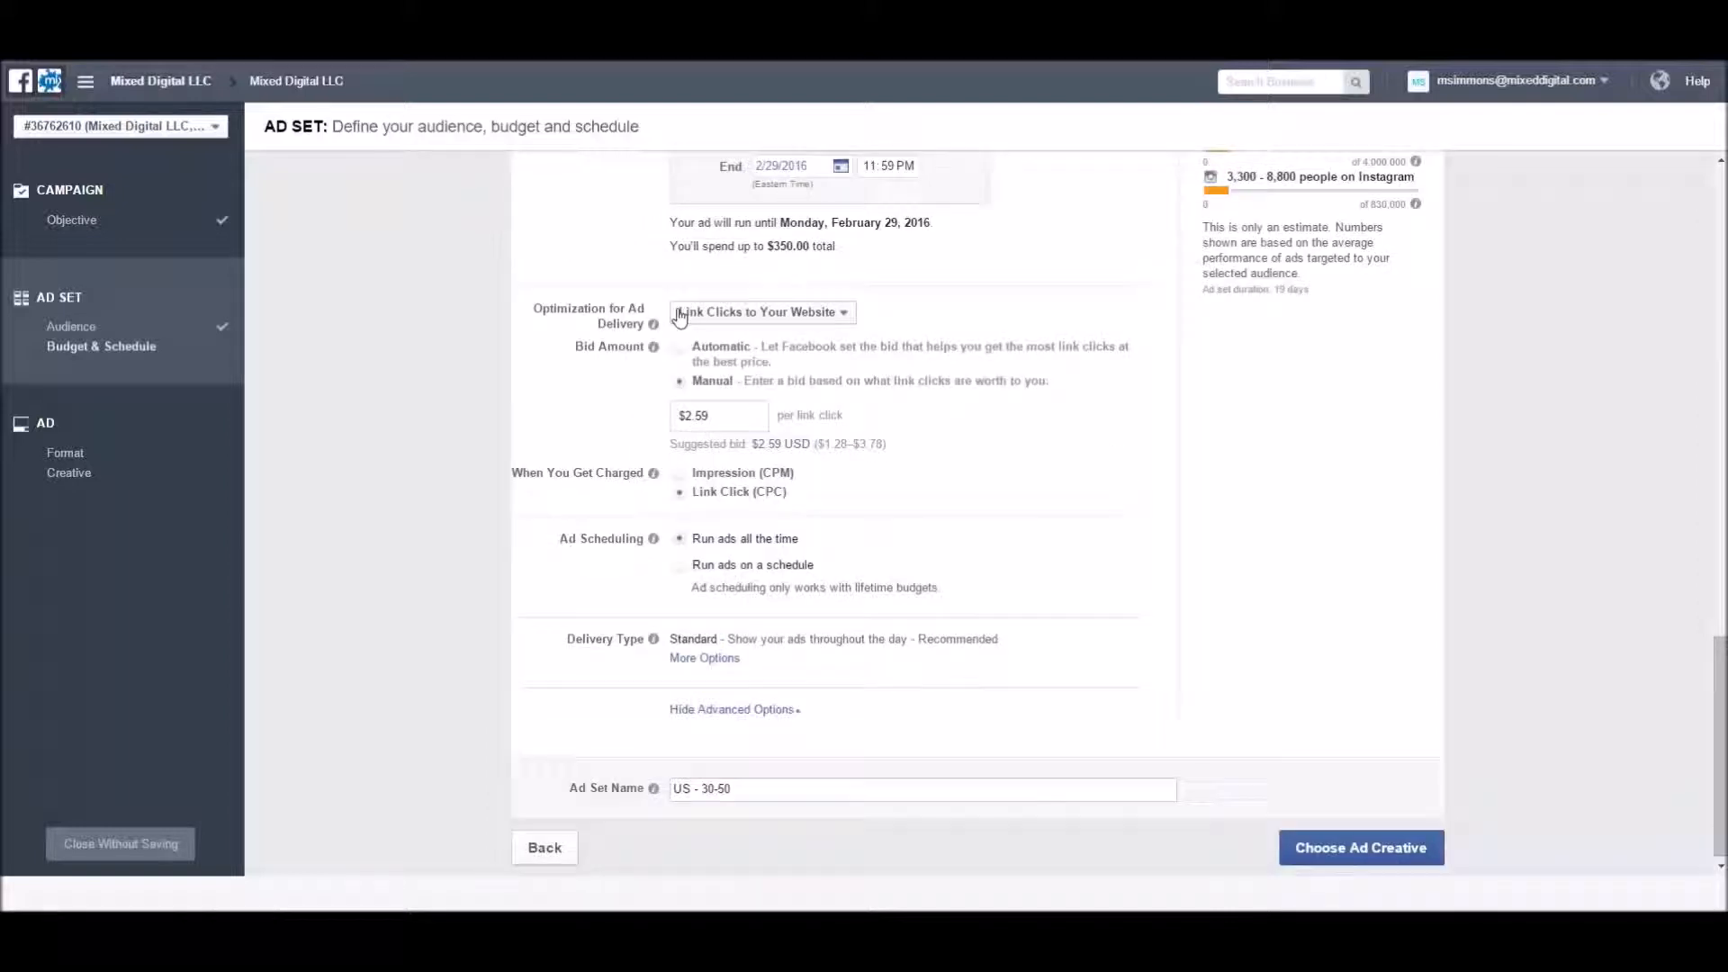
pyautogui.click(682, 567)
pyautogui.scroll(-4, 855, 553)
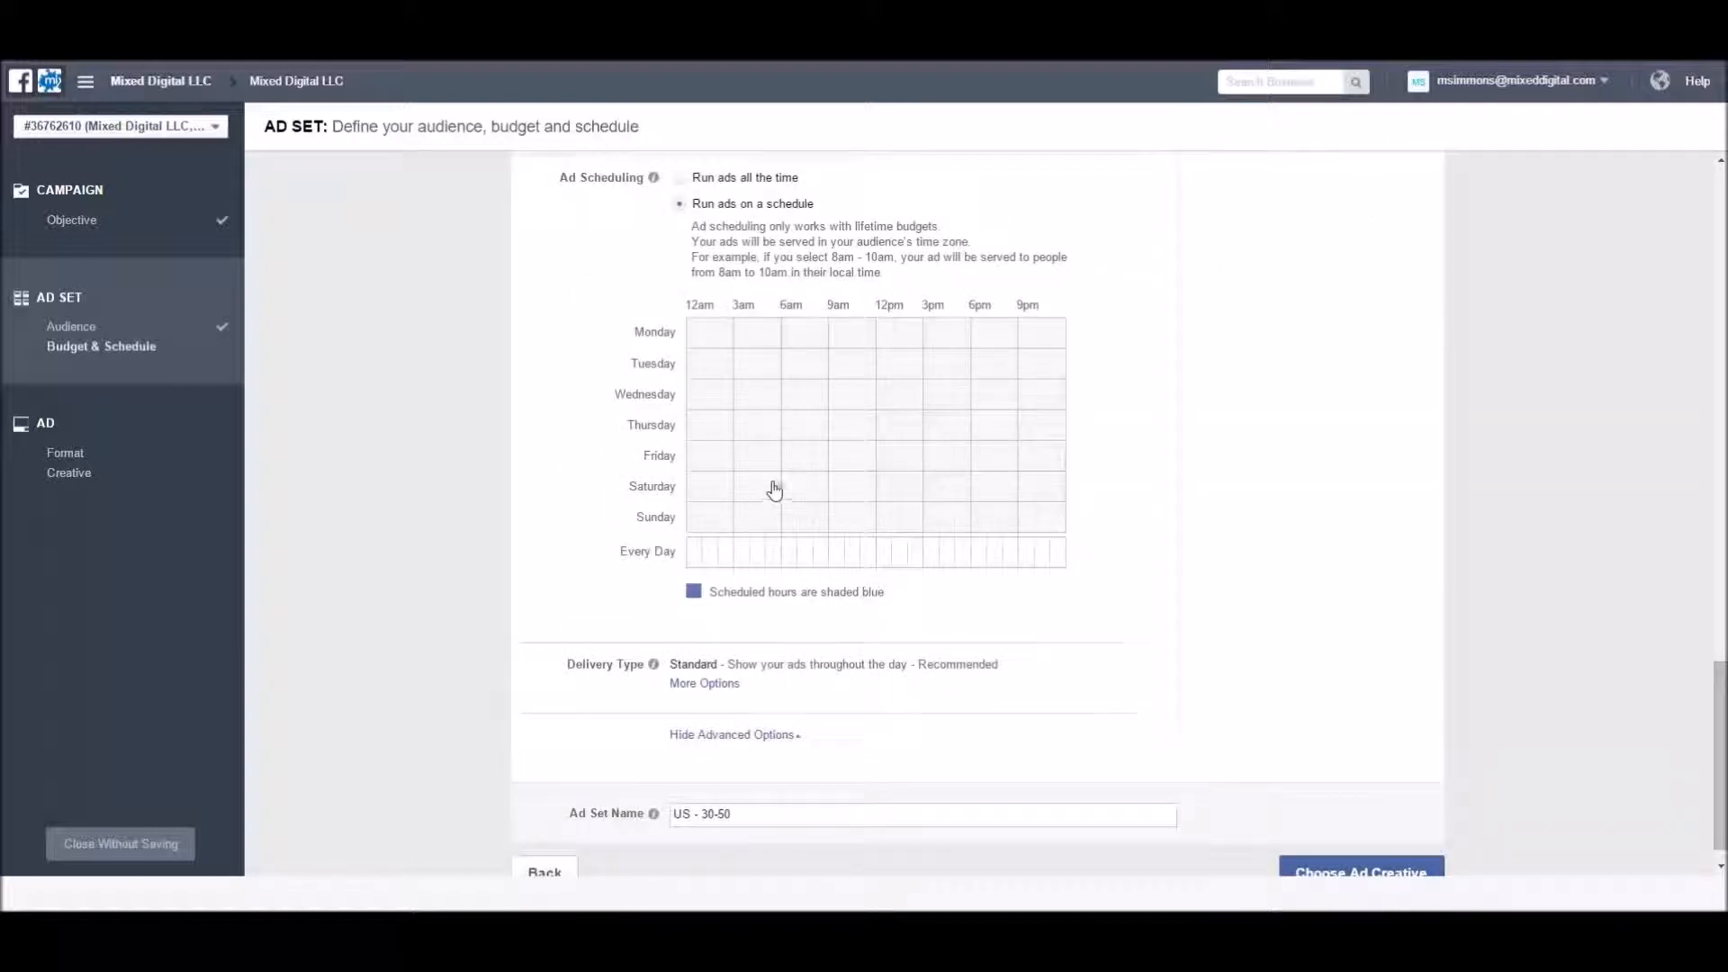
# - Mark 6am to 9pm for Saturday and Sunday in the ad schedule
pyautogui.moveTo(795, 490); pyautogui.dragTo(1017, 494)
pyautogui.moveTo(786, 521); pyautogui.dragTo(1016, 531)
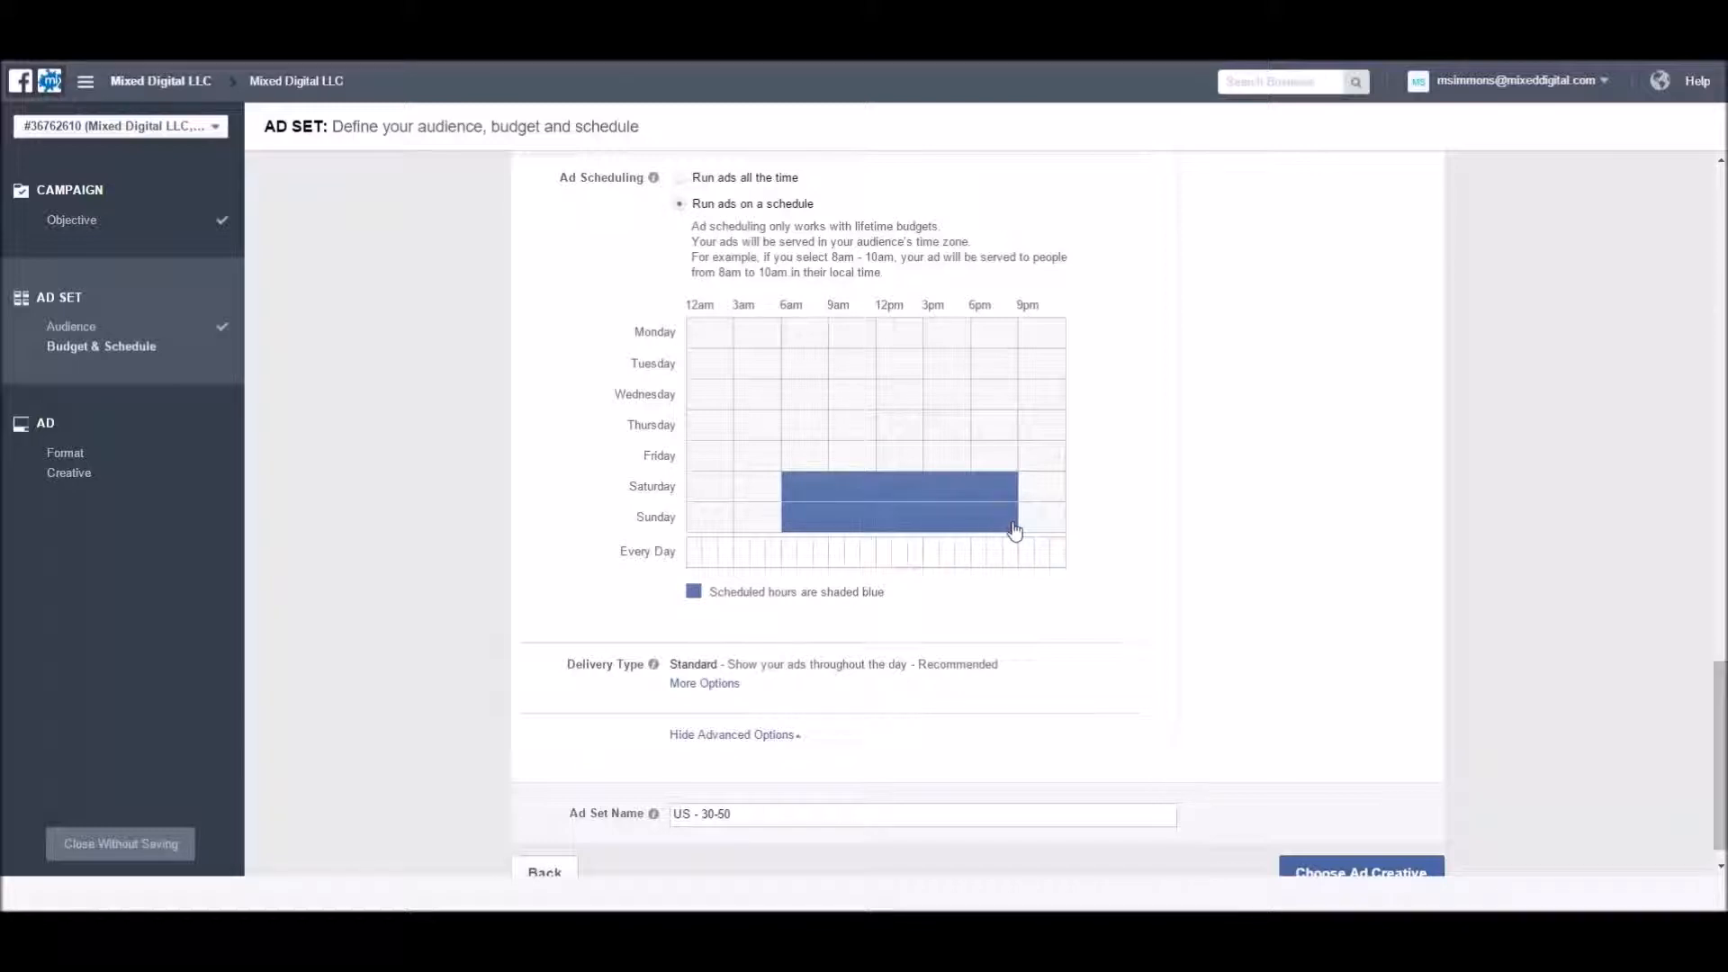
# - Set ad scheduling to run ads all the time and show the additional delivery type options
pyautogui.click(686, 179)
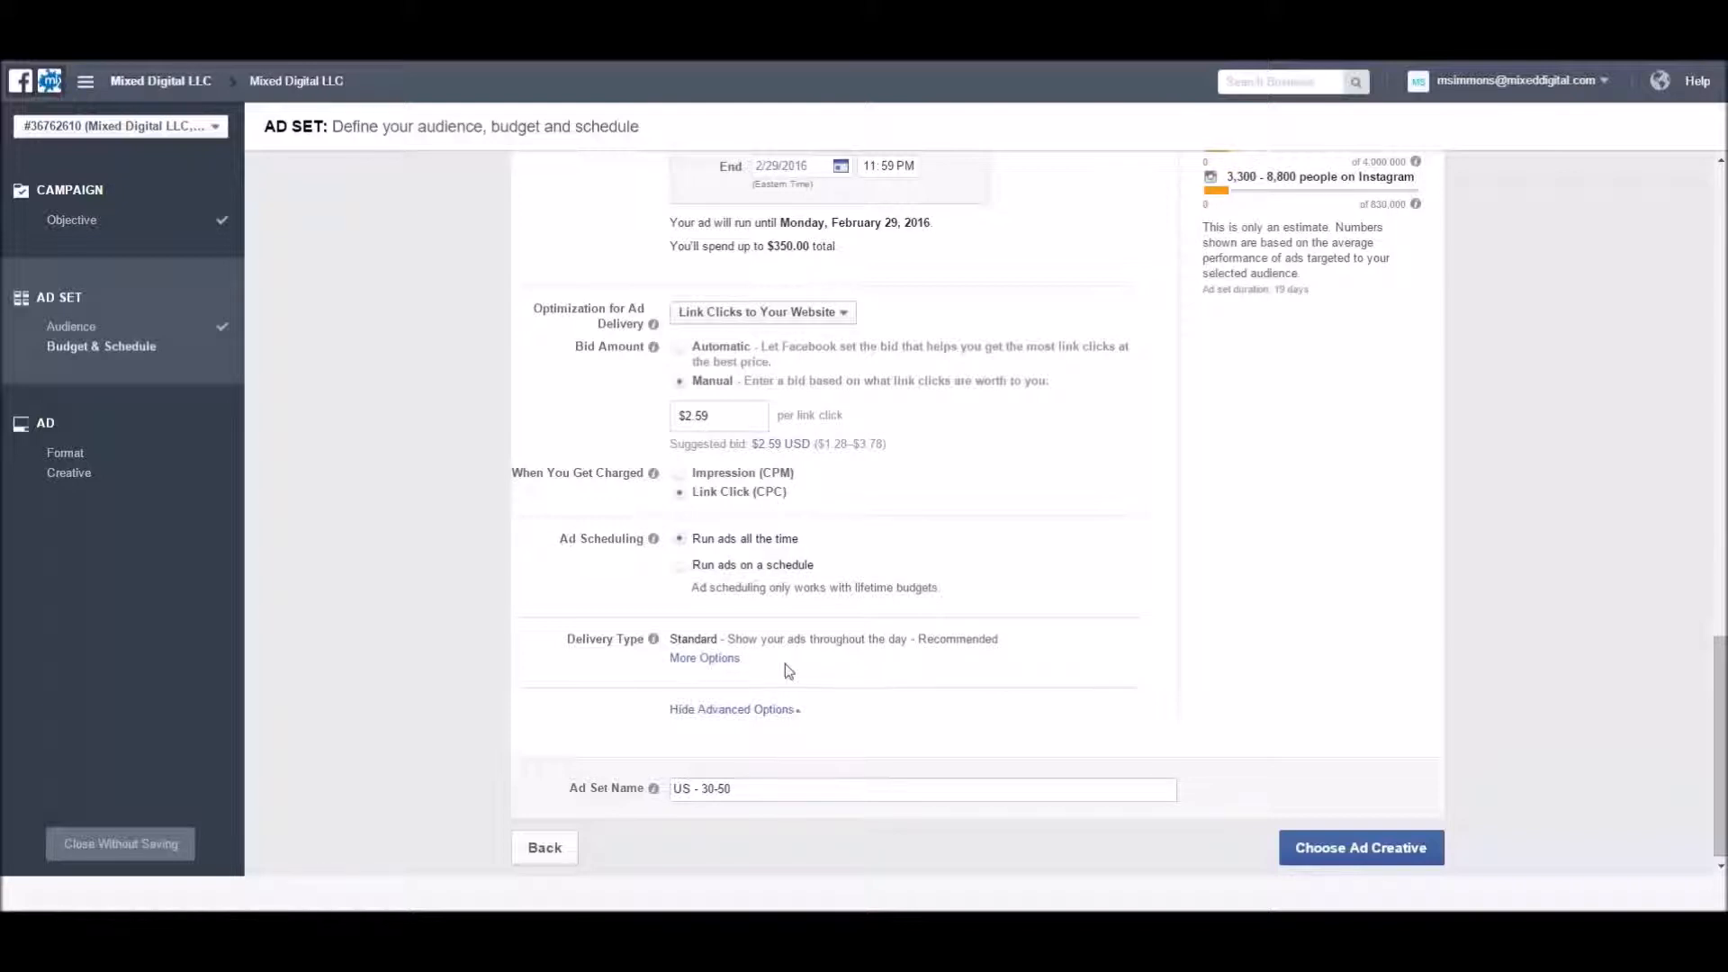
pyautogui.click(712, 659)
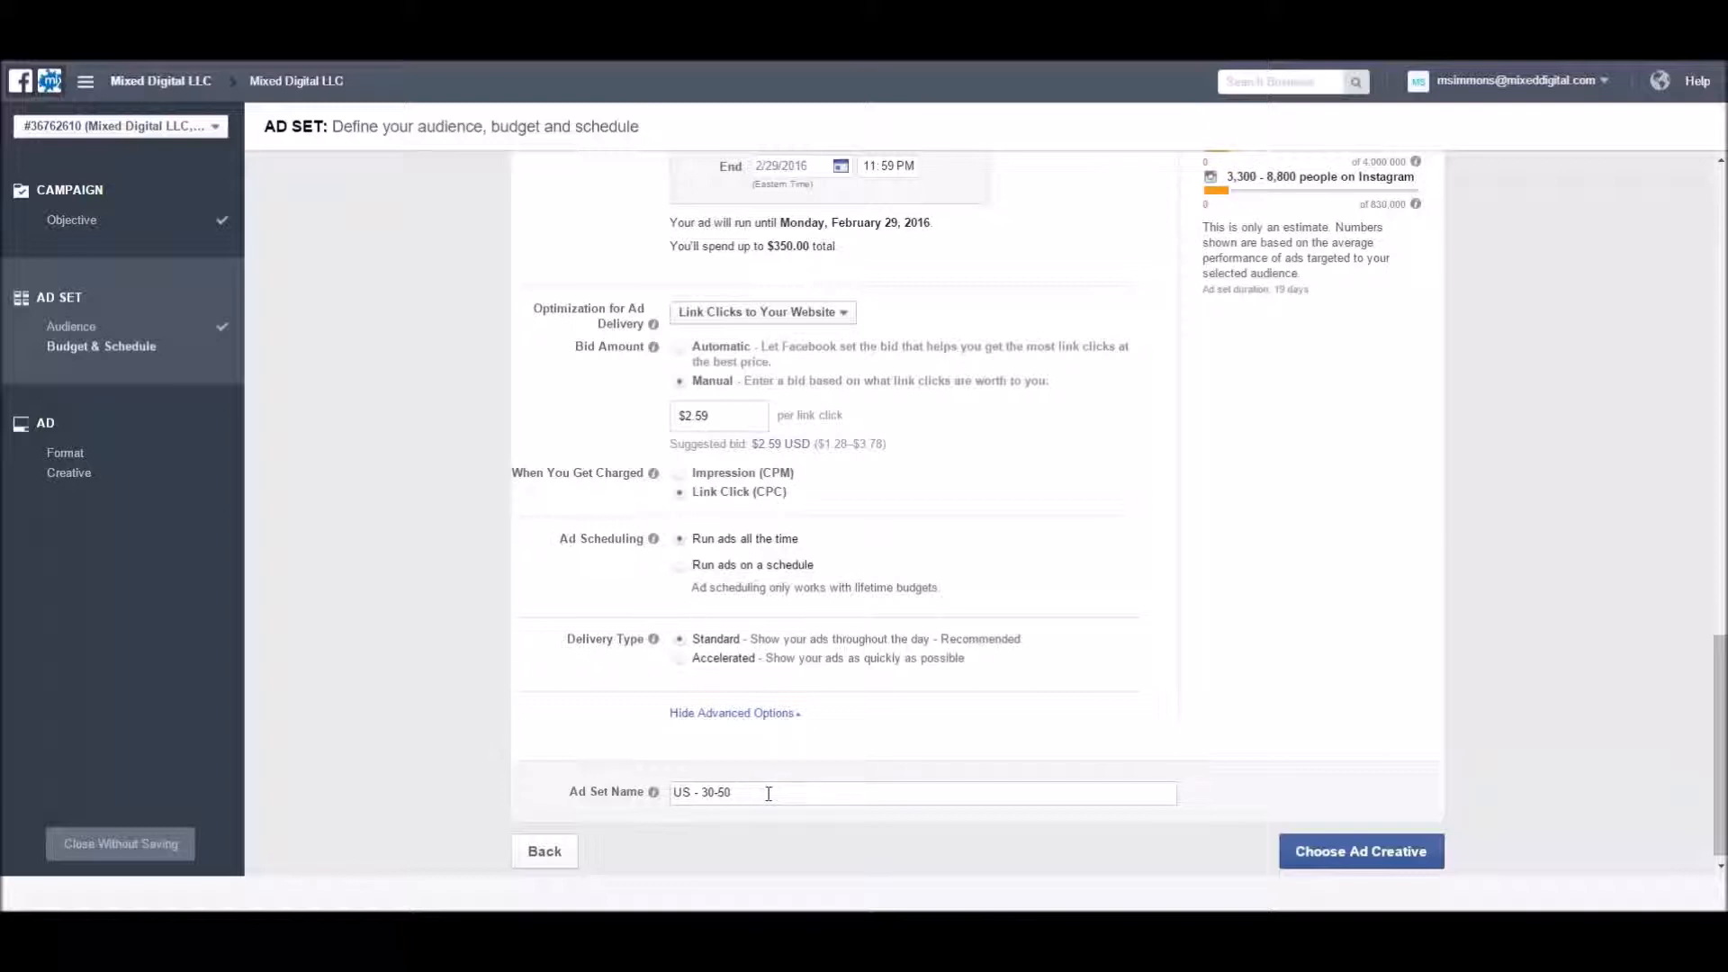
# - Rename the ad set as General and continue to choosing the ad creative
pyautogui.moveTo(768, 795); pyautogui.dragTo(648, 794)
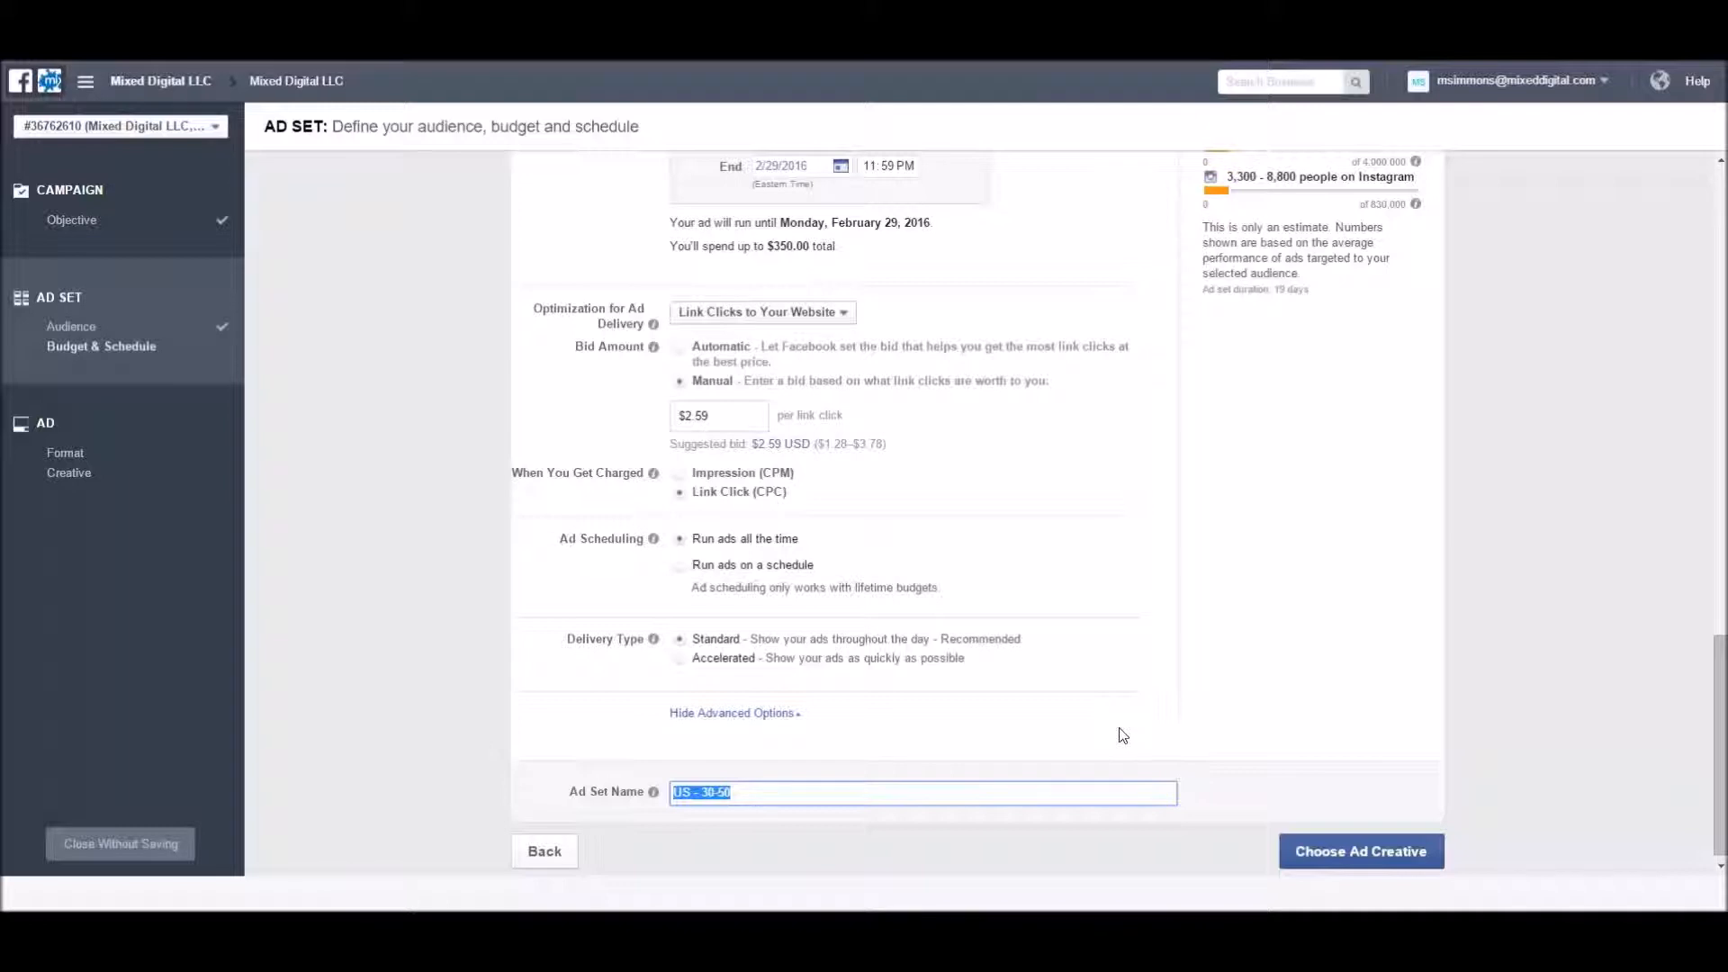
pyautogui.write('General')
pyautogui.click(1396, 867)
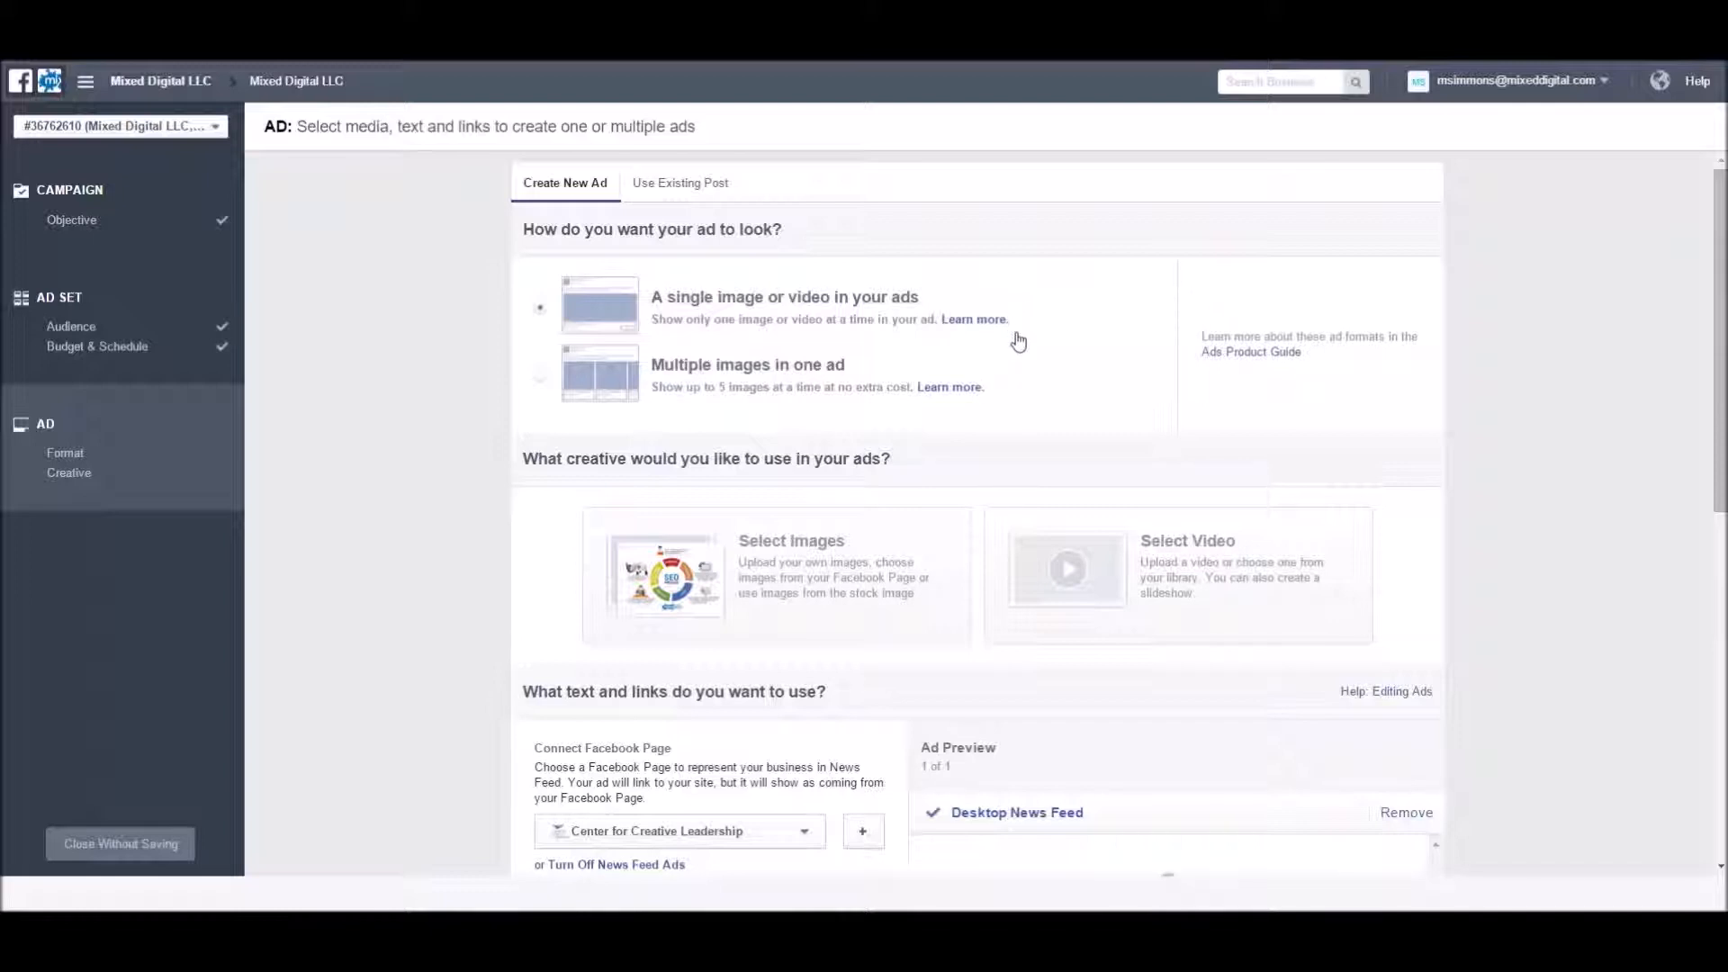
# - Connect the Mixed Digital Facebook Page to the ad in place of Center for Creative Leadership
pyautogui.scroll(-1, 1019, 340)
pyautogui.scroll(1, 984, 339)
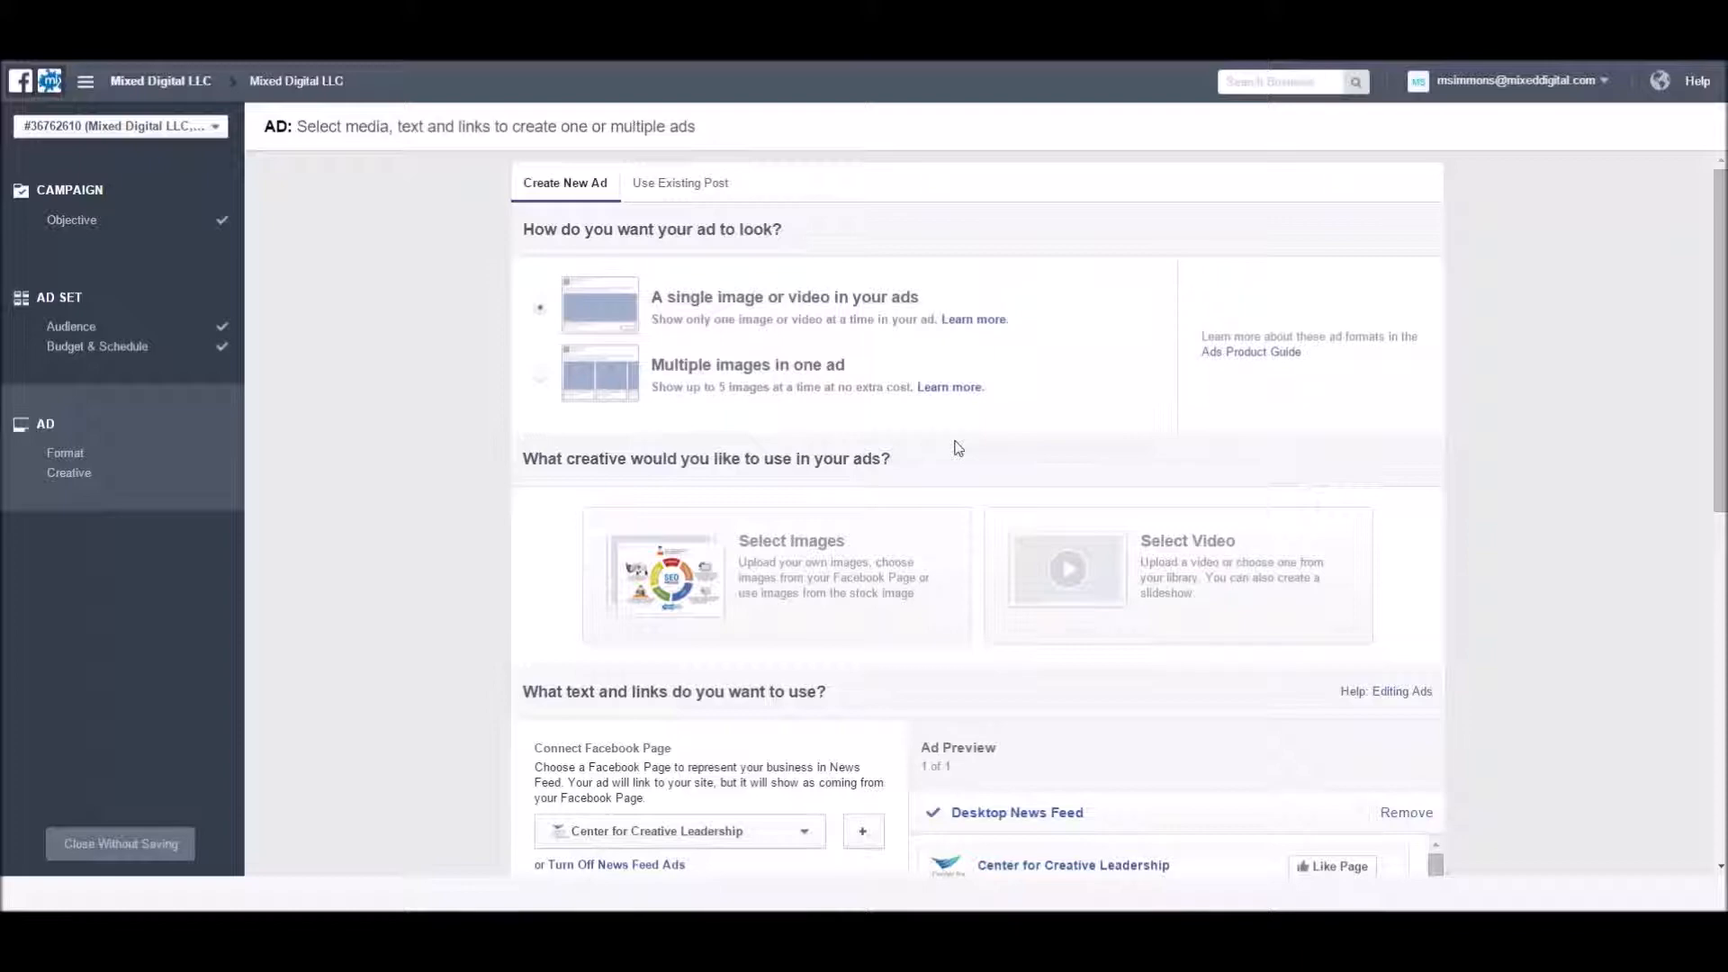
pyautogui.click(774, 839)
pyautogui.scroll(-4, 774, 839)
pyautogui.scroll(-1, 743, 720)
pyautogui.click(747, 317)
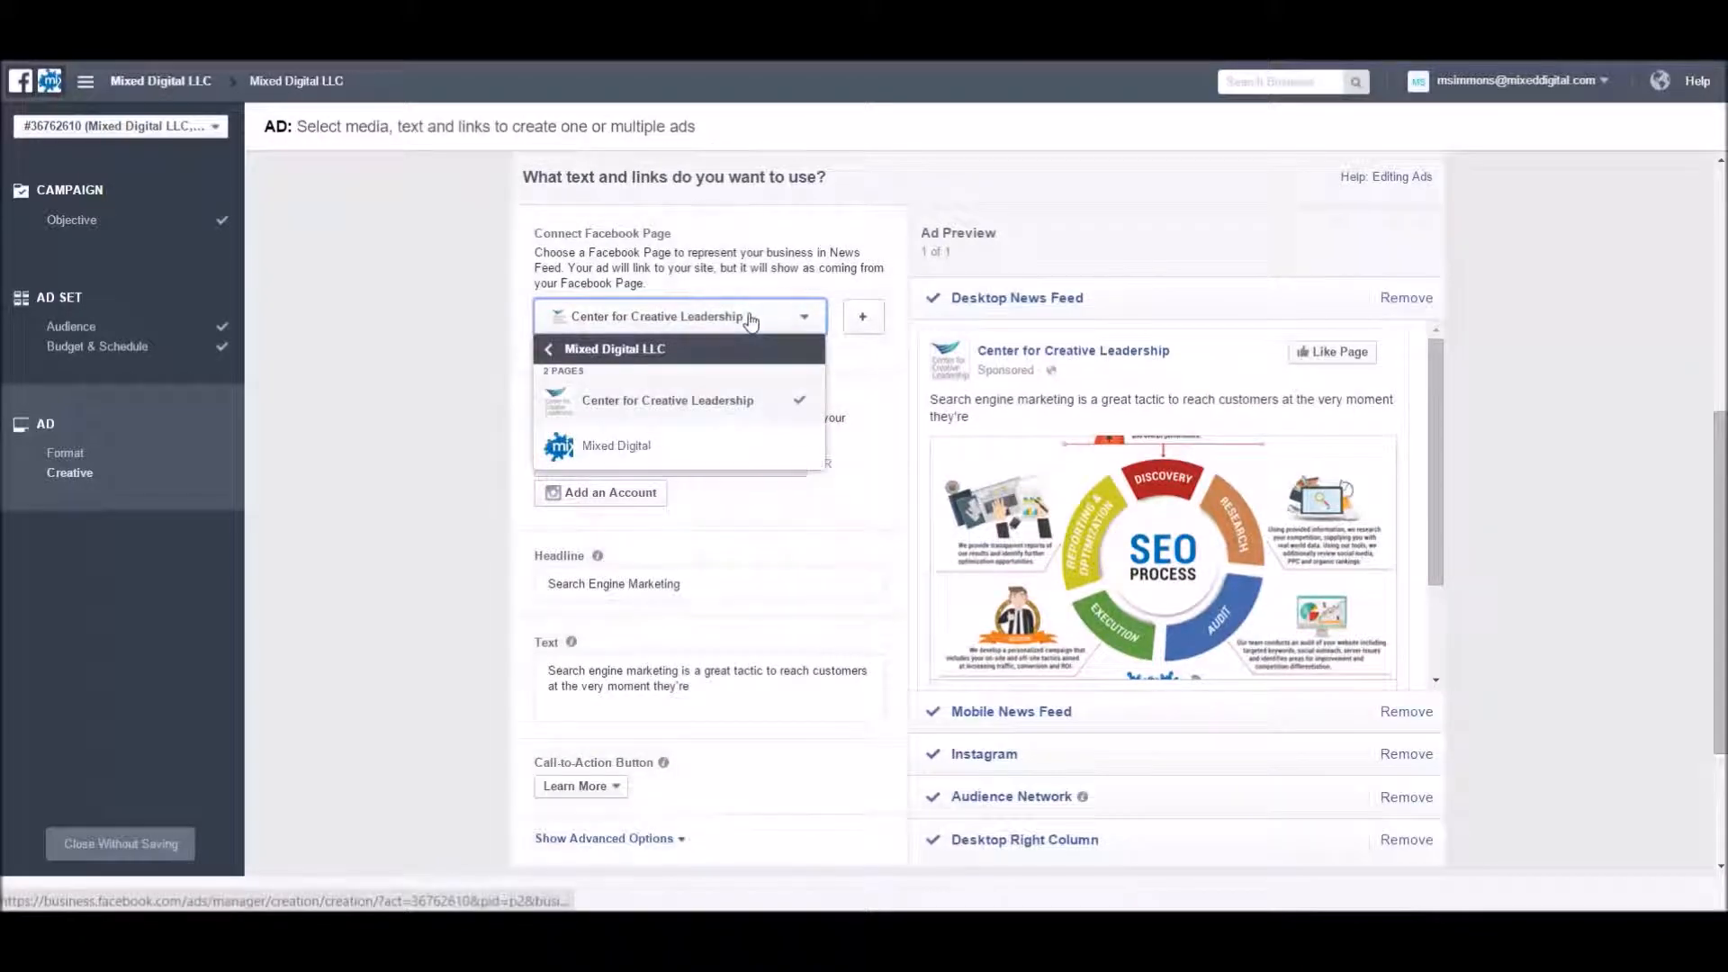
pyautogui.click(670, 441)
pyautogui.scroll(2, 765, 536)
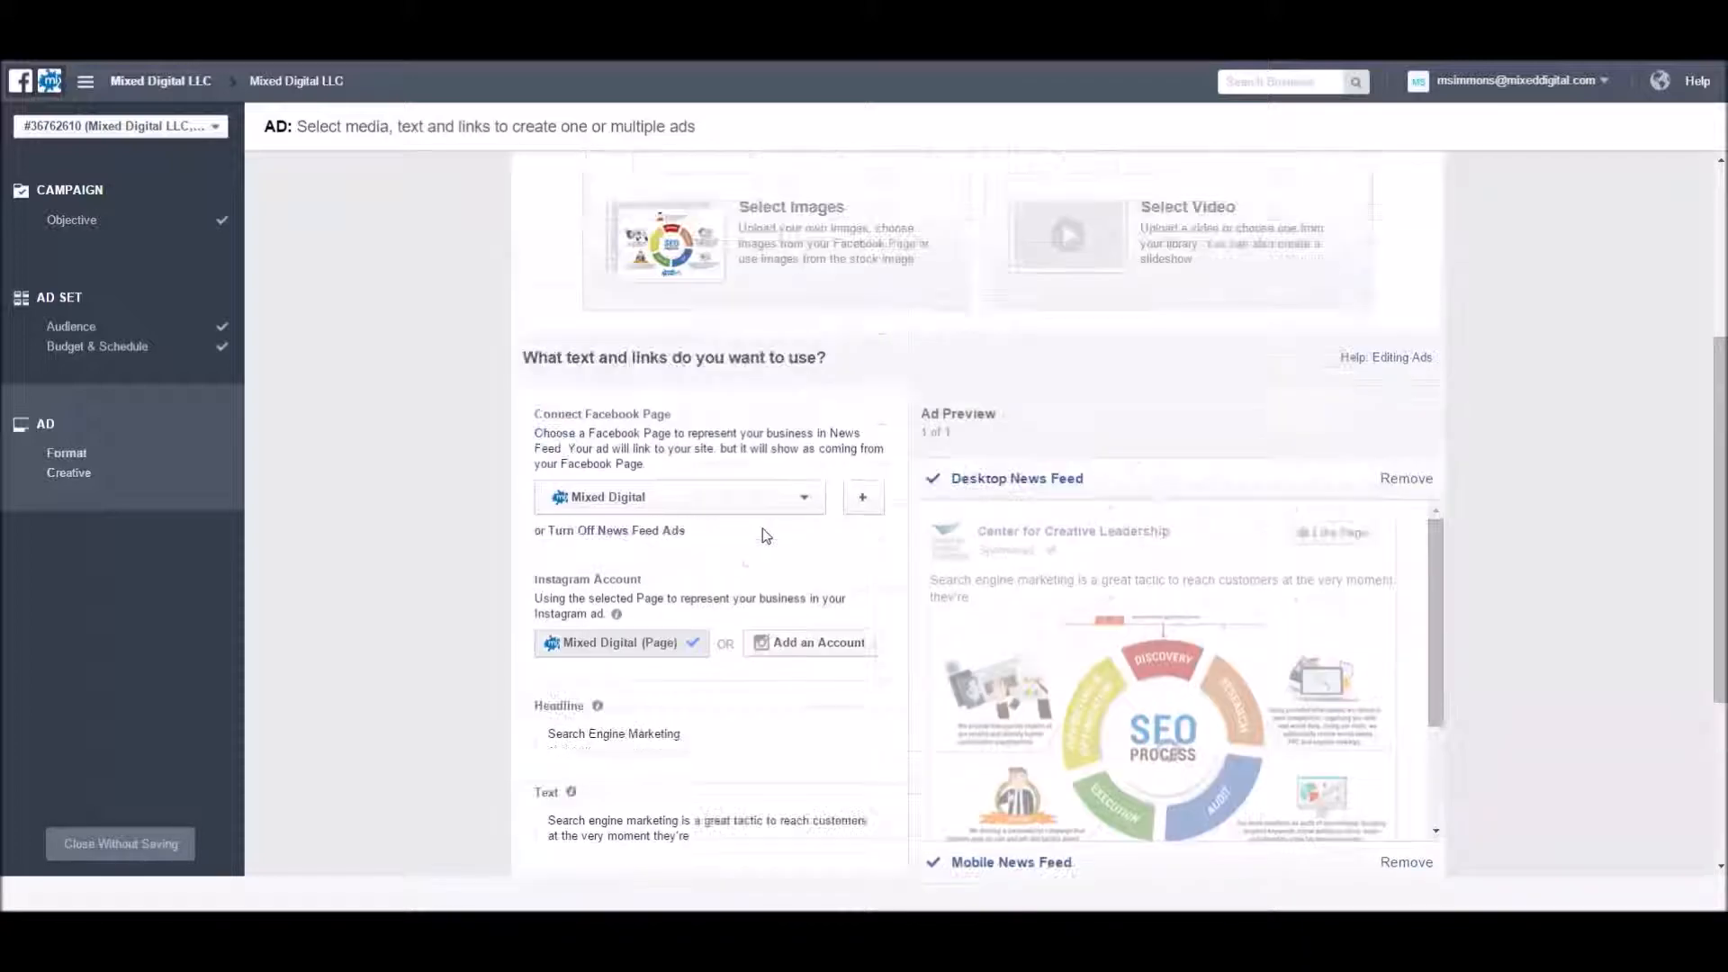
# - Replace the ad's SEO process image with the SEO notebook and red coffee cup photo from the image library
pyautogui.scroll(4, 766, 535)
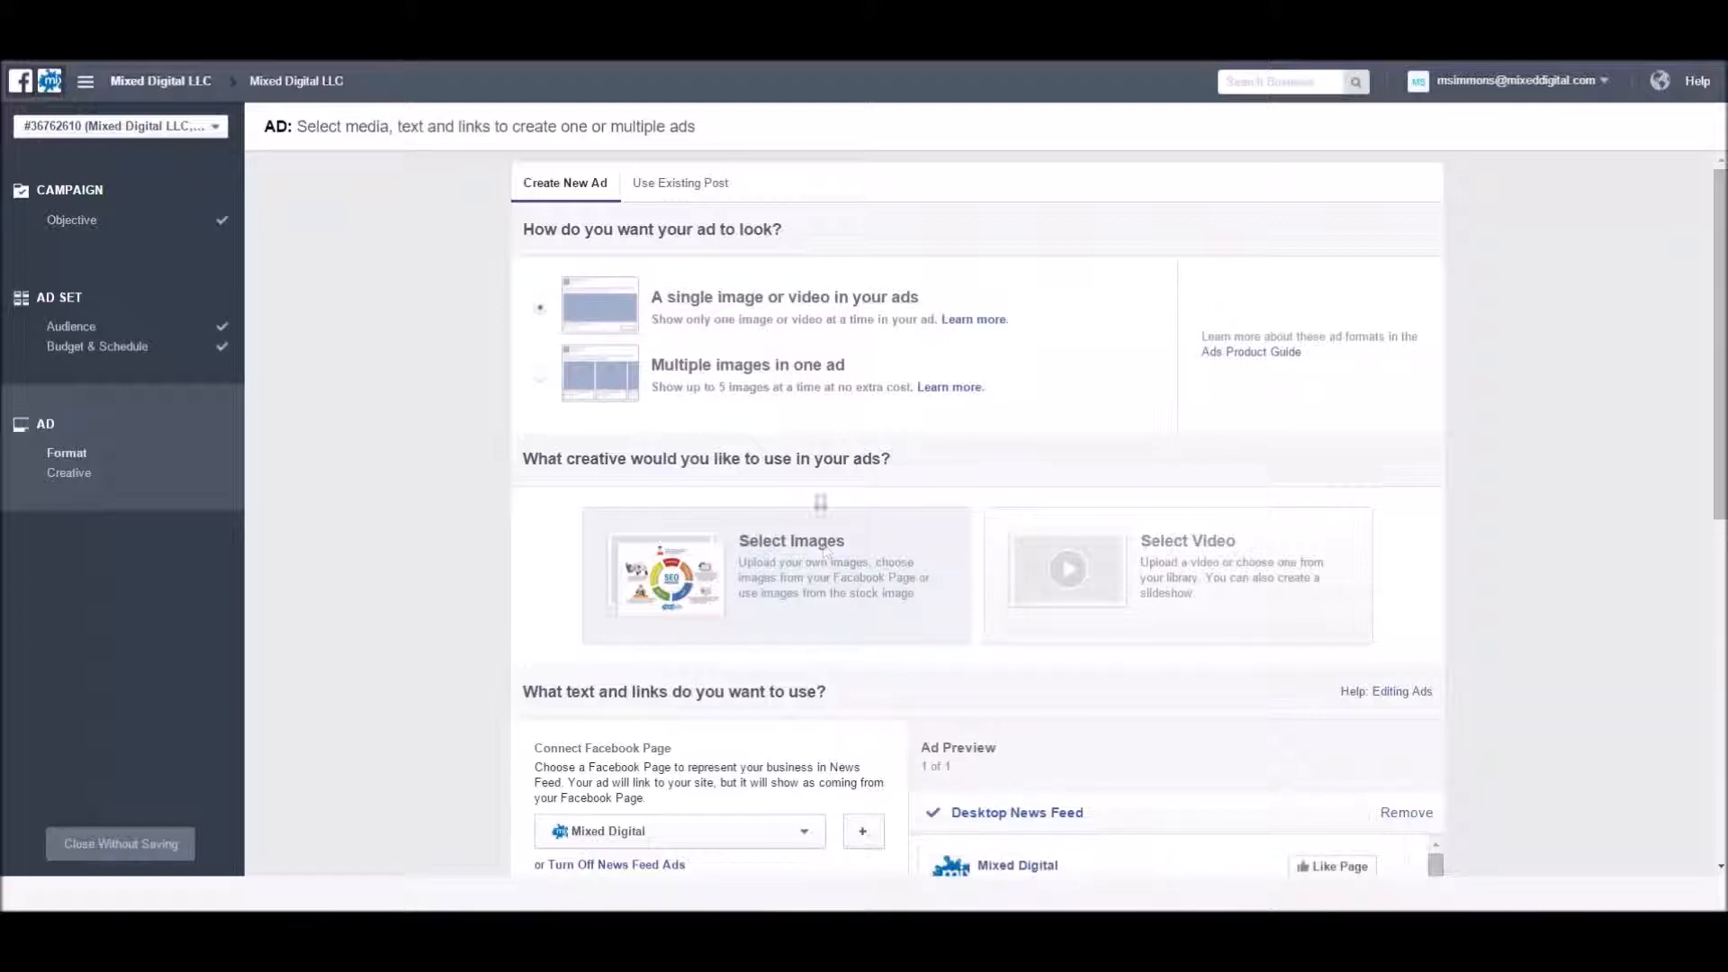
pyautogui.scroll(-3, 684, 343)
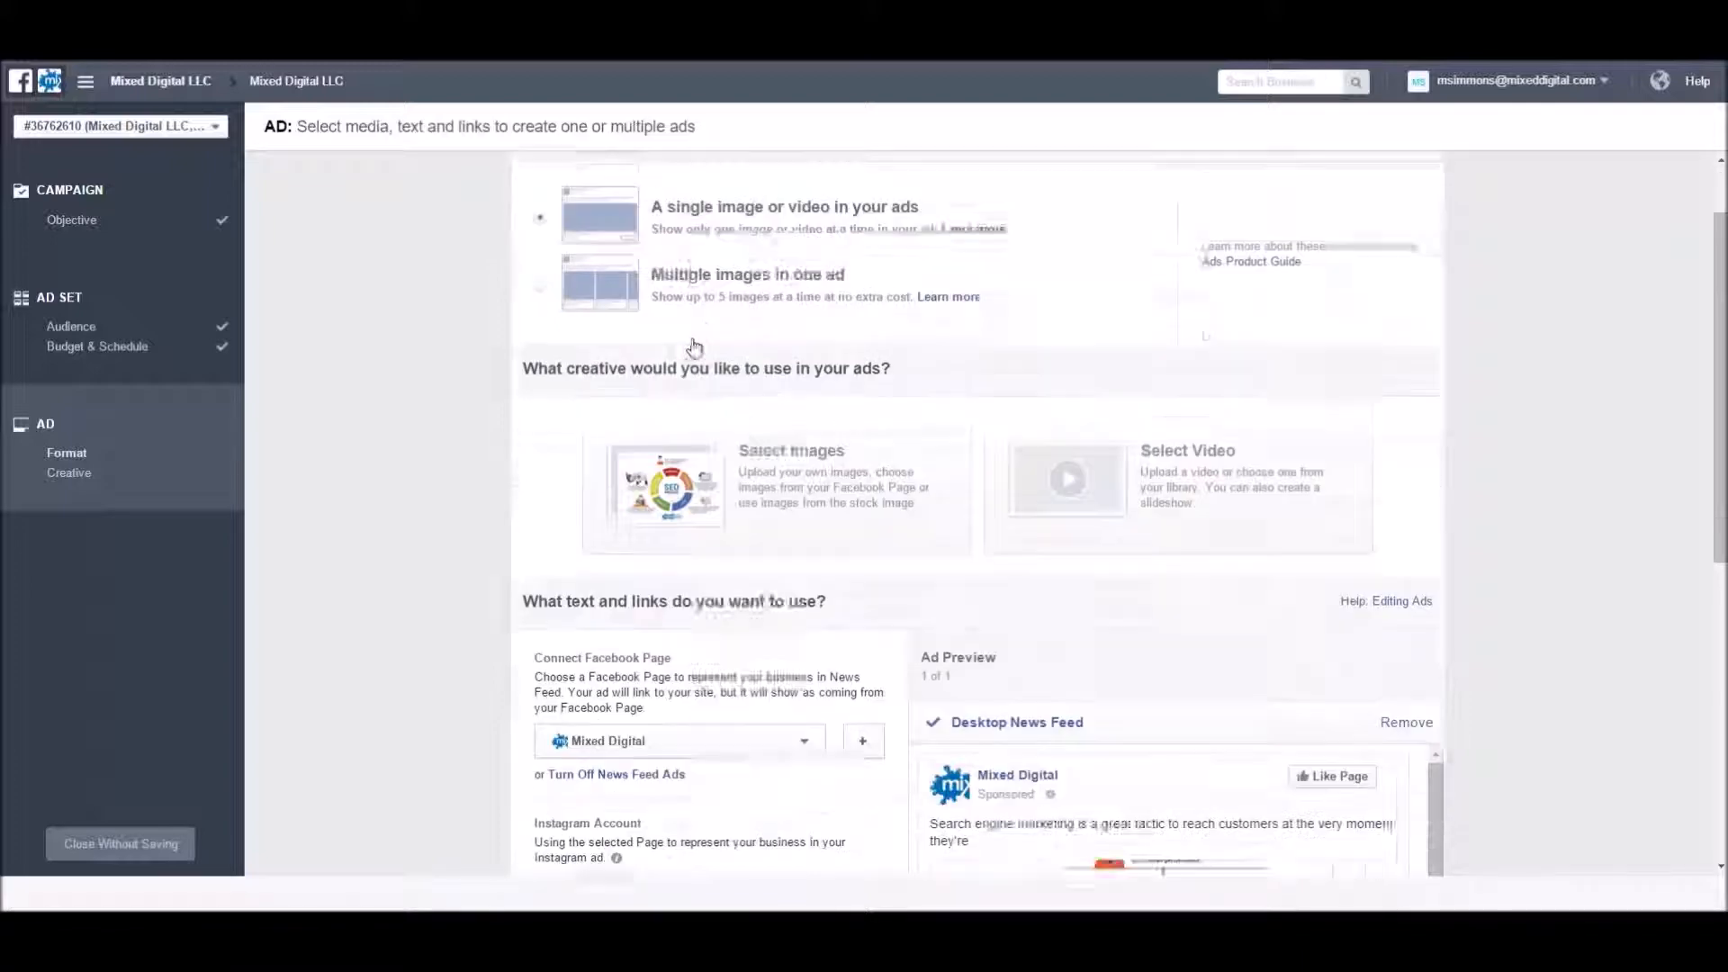
pyautogui.scroll(-2, 757, 376)
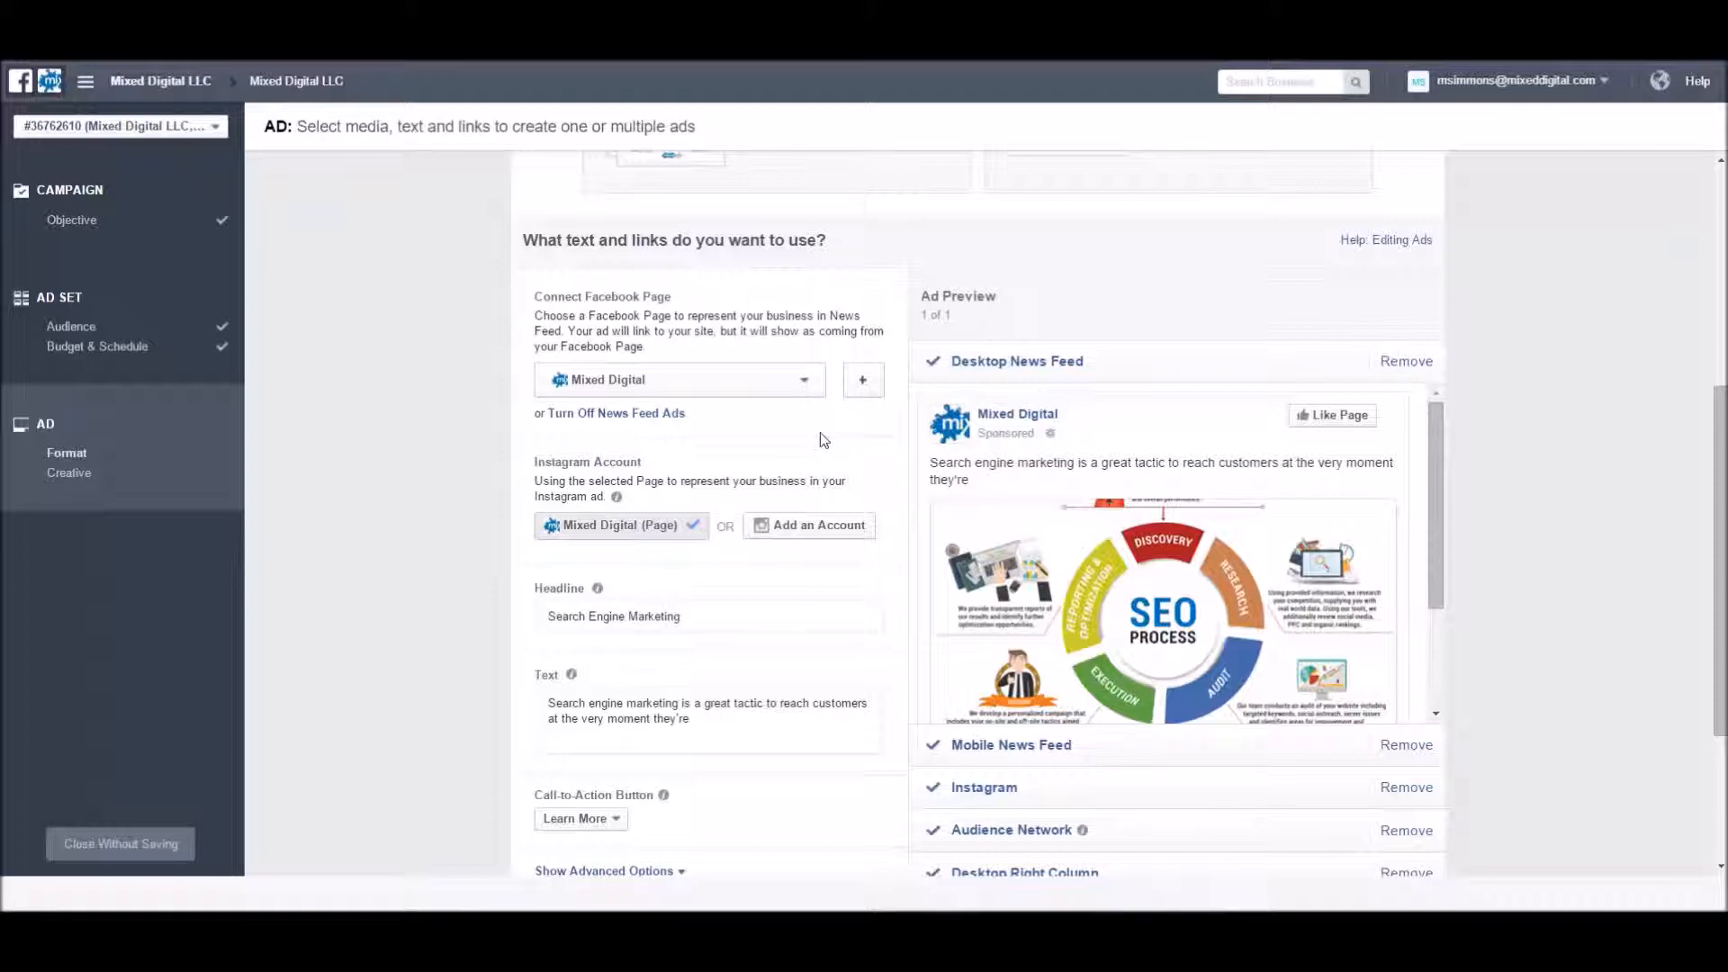
pyautogui.scroll(4, 823, 441)
pyautogui.click(793, 385)
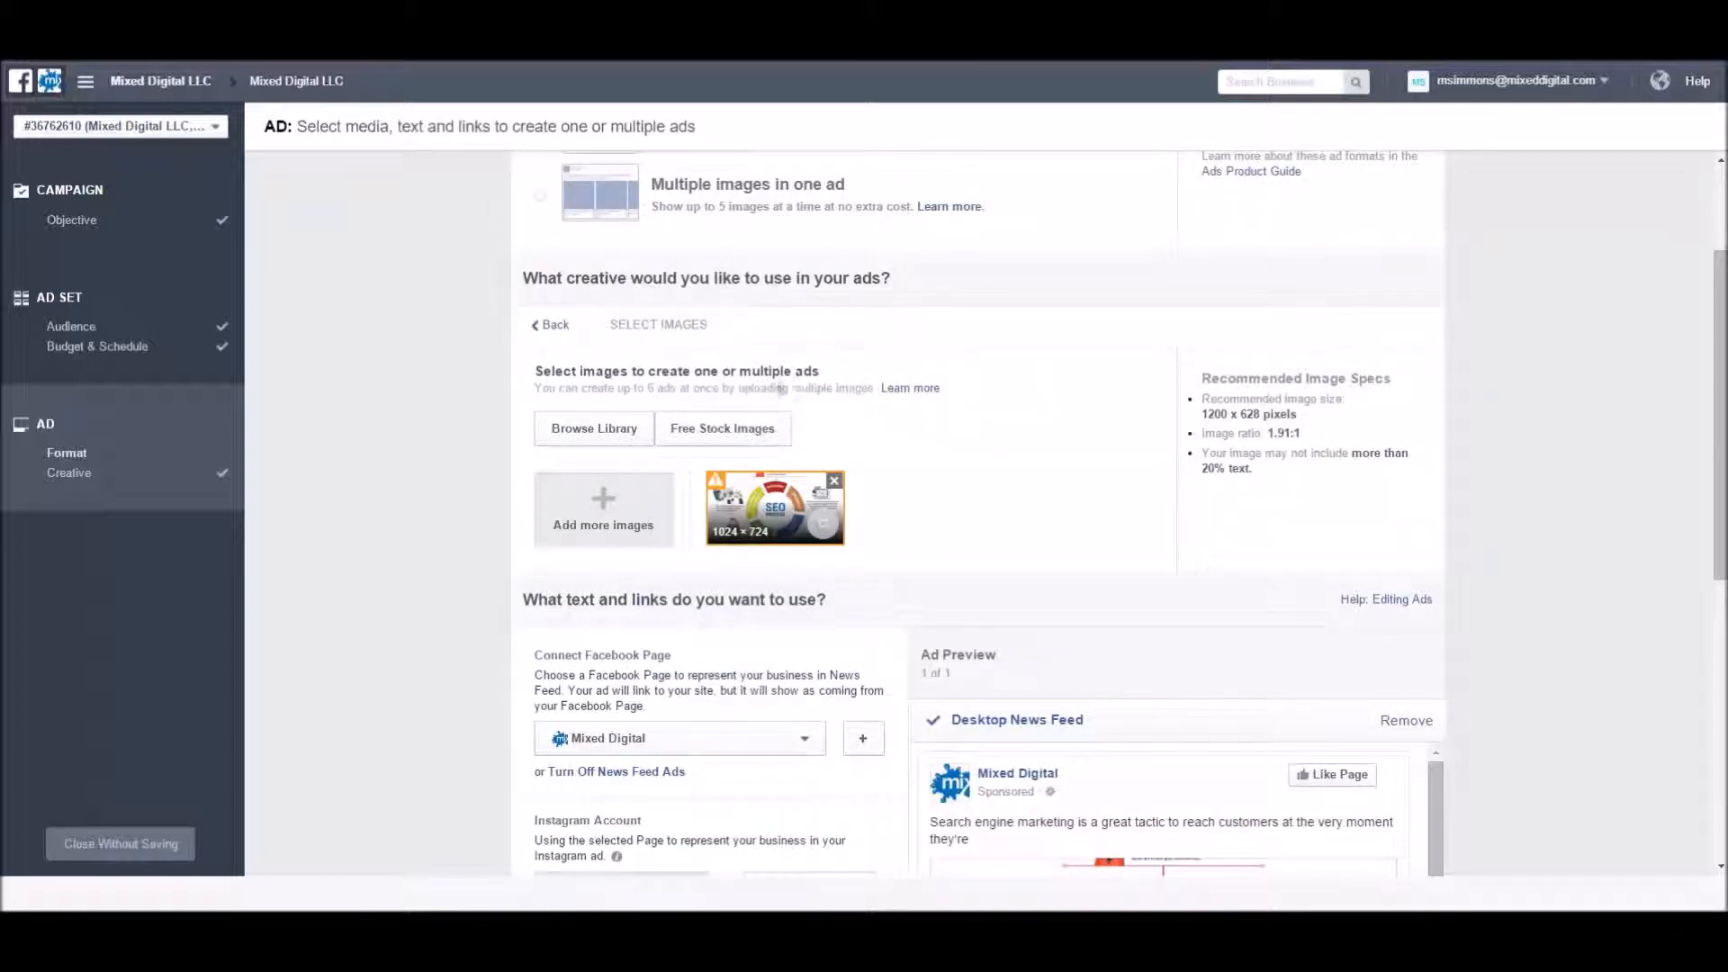
pyautogui.click(617, 439)
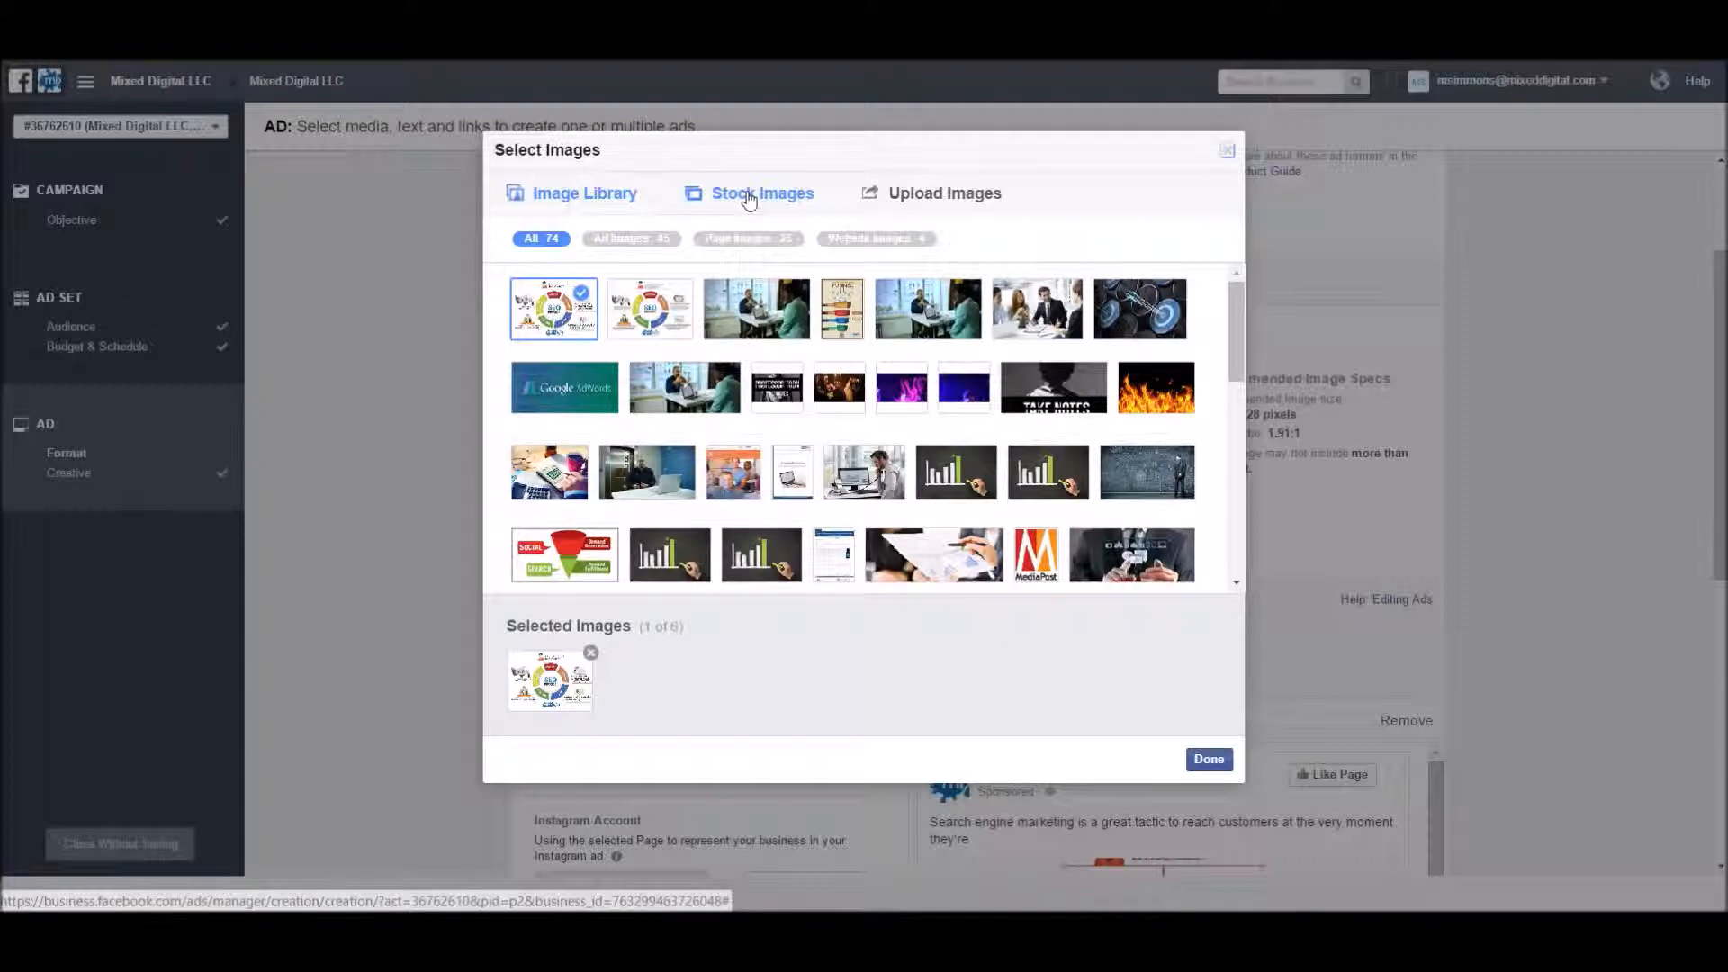
pyautogui.click(553, 491)
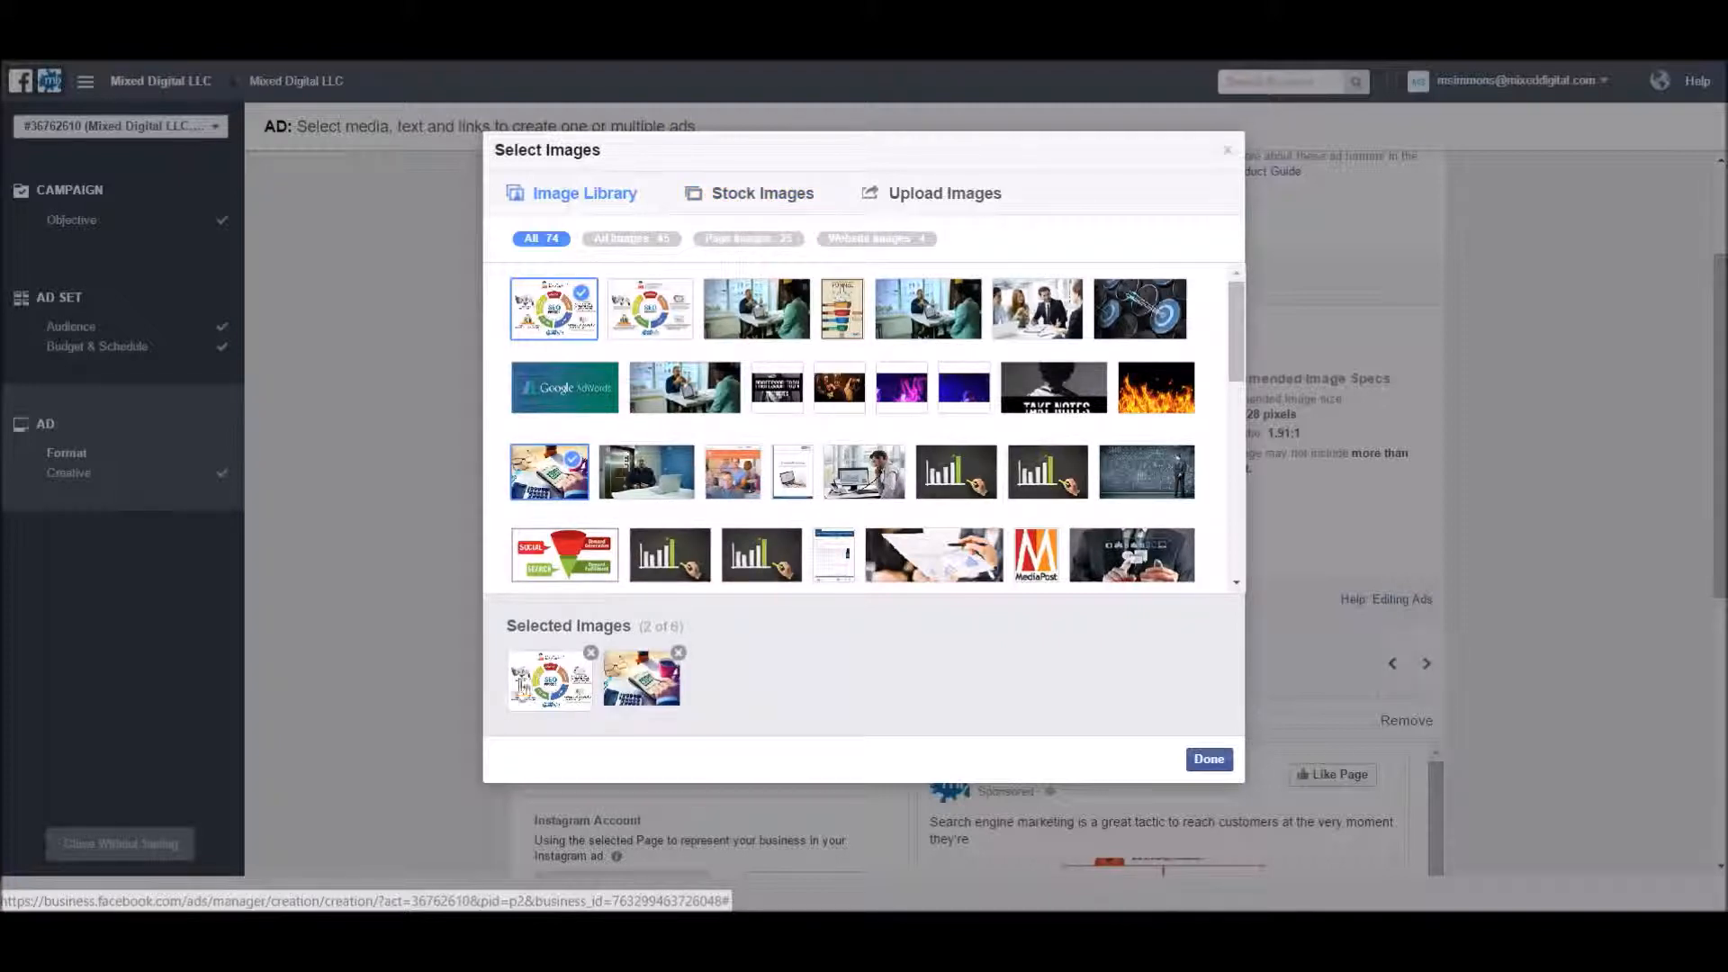
pyautogui.click(589, 654)
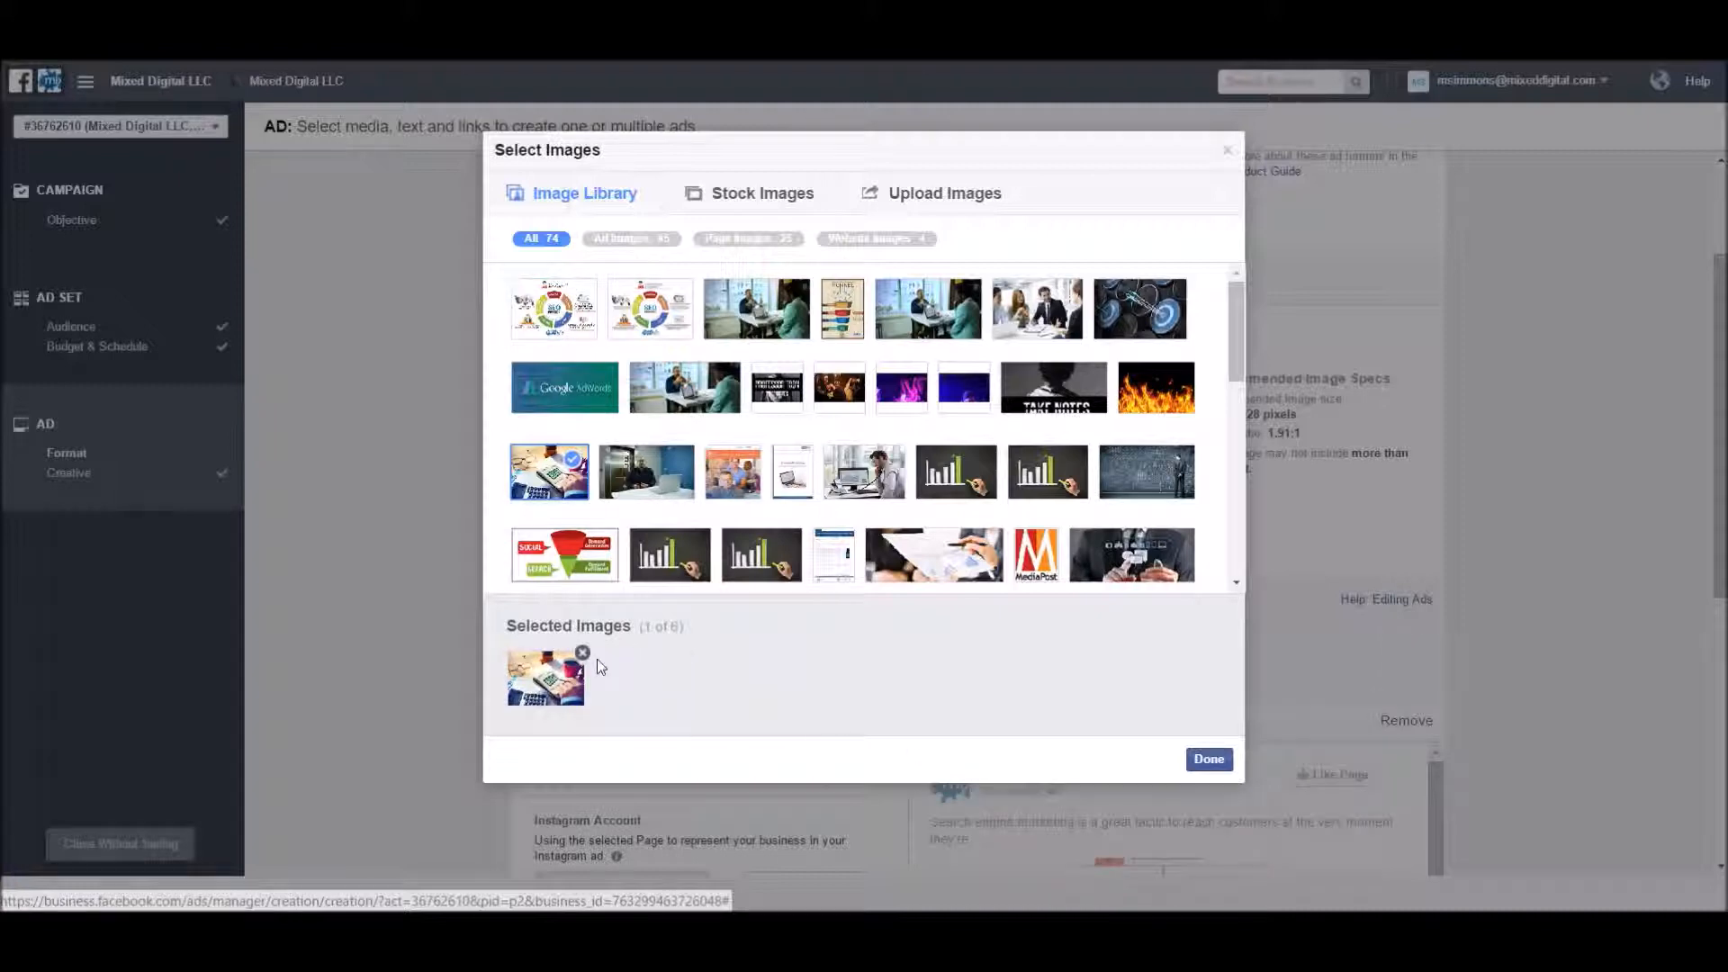
pyautogui.click(1208, 759)
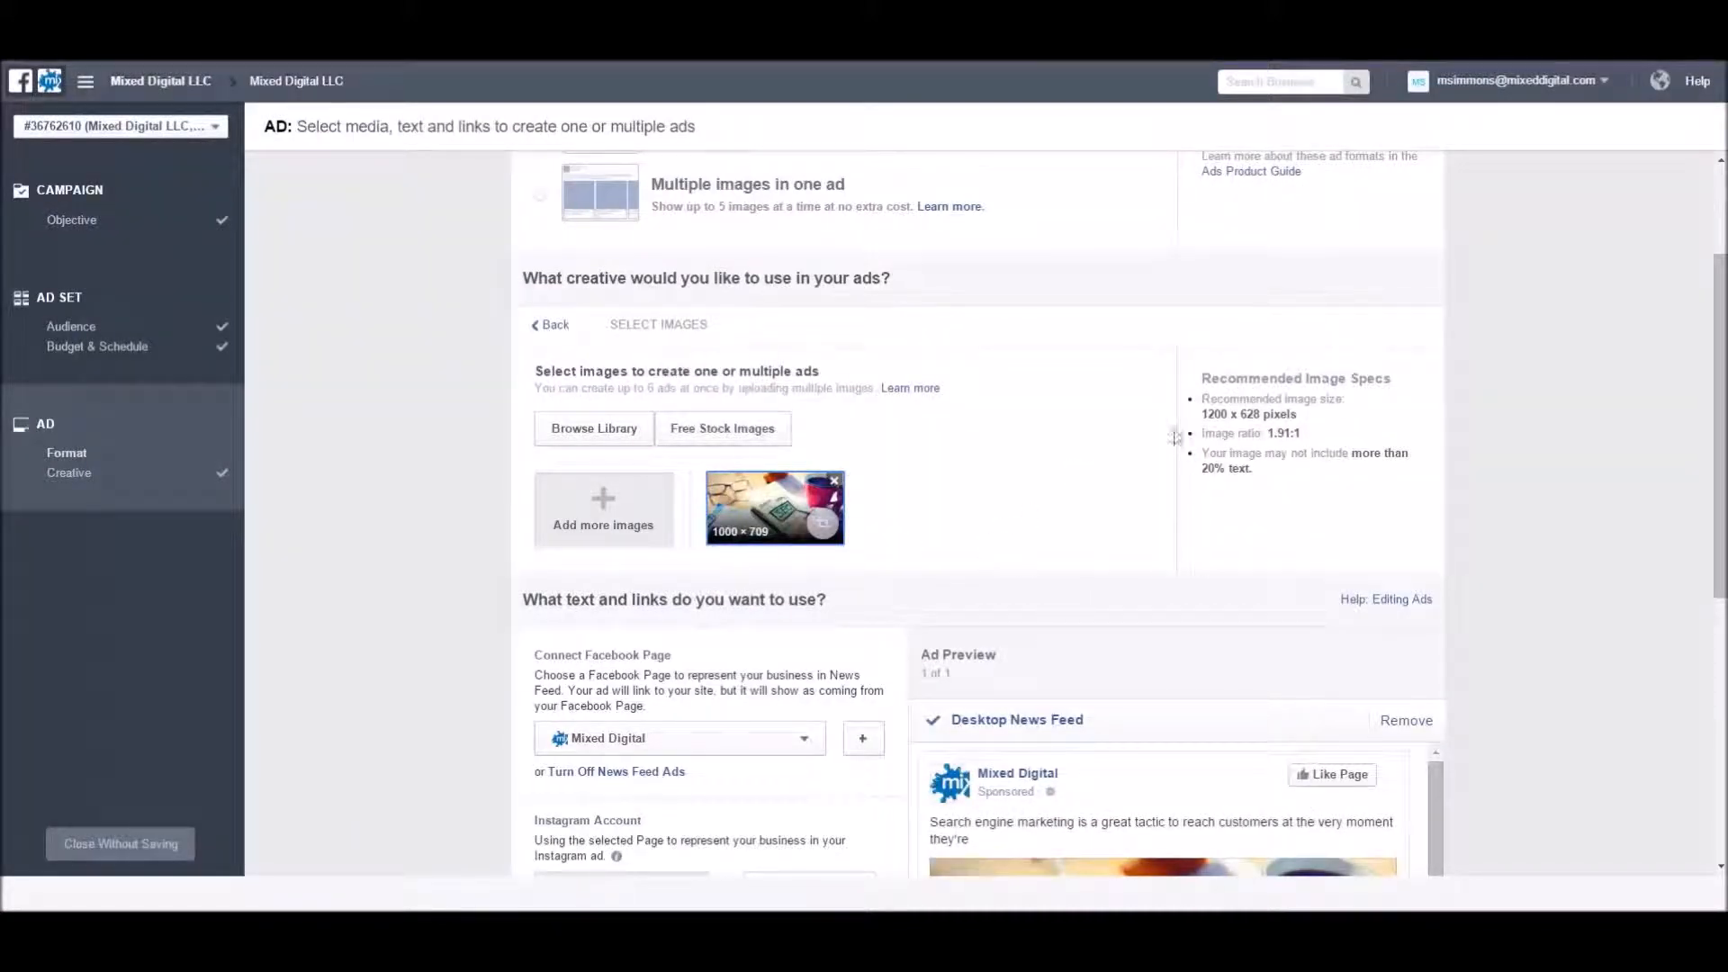
# - Examine the recommended image specs and how the selected photo looks in the Desktop News Feed preview
pyautogui.moveTo(1203, 414); pyautogui.dragTo(1263, 417)
pyautogui.click(1285, 471)
pyautogui.scroll(-3, 1153, 504)
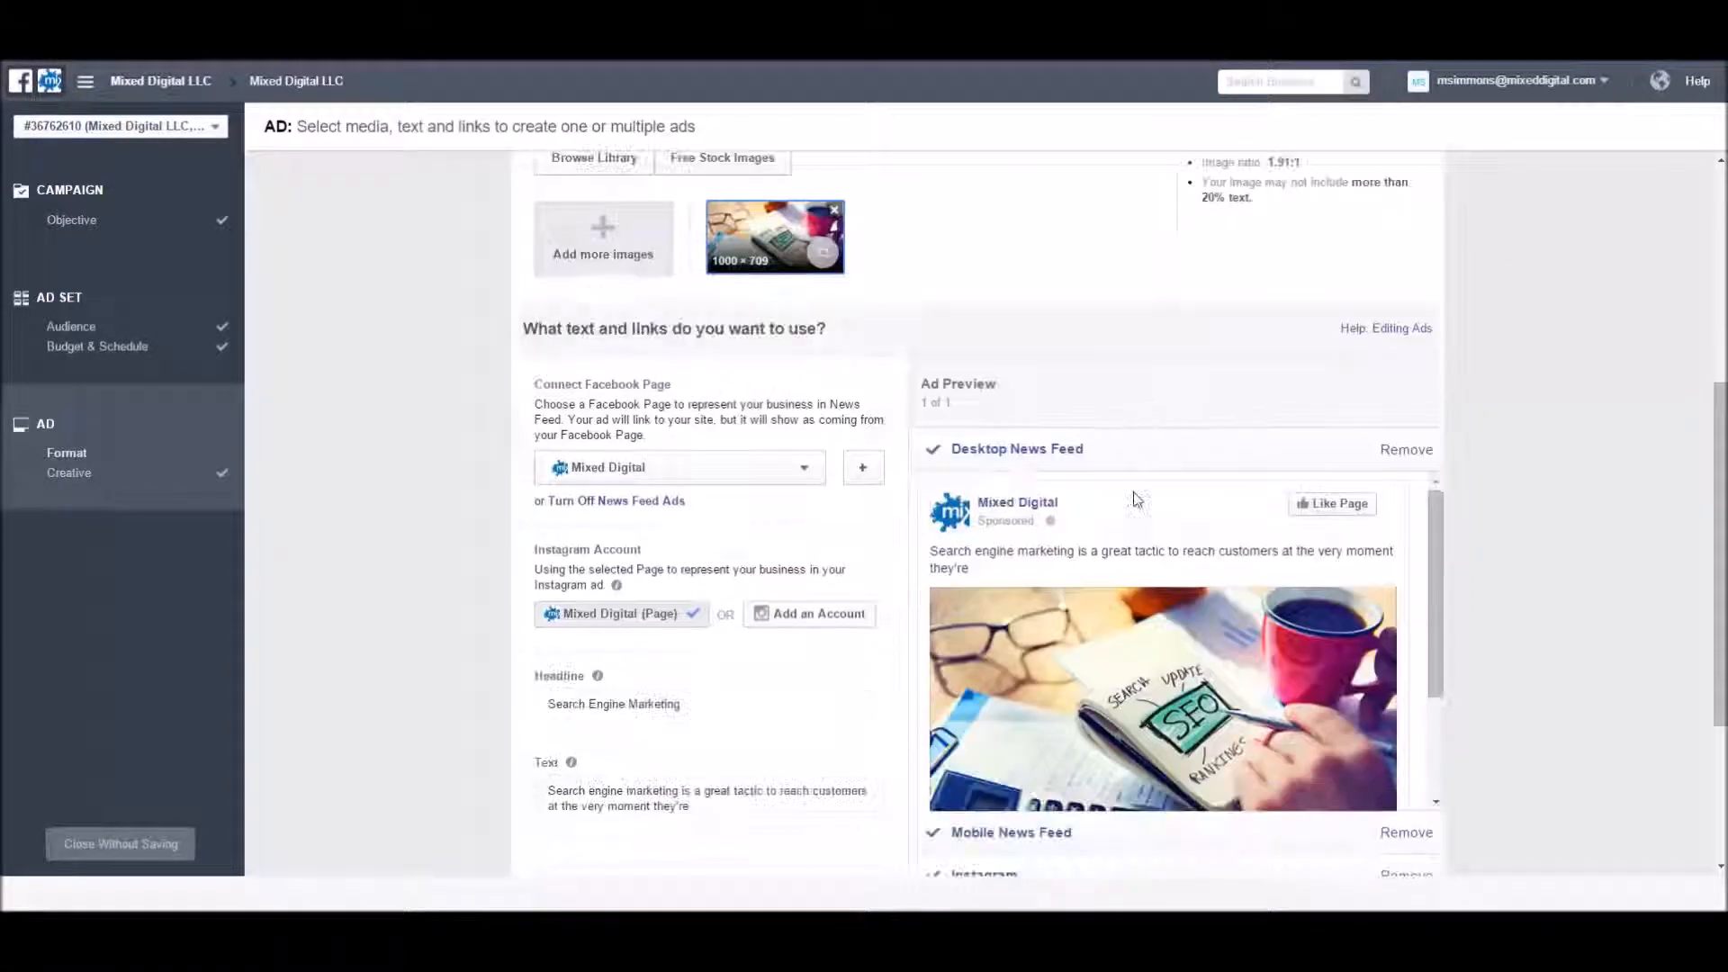
pyautogui.moveTo(1130, 657)
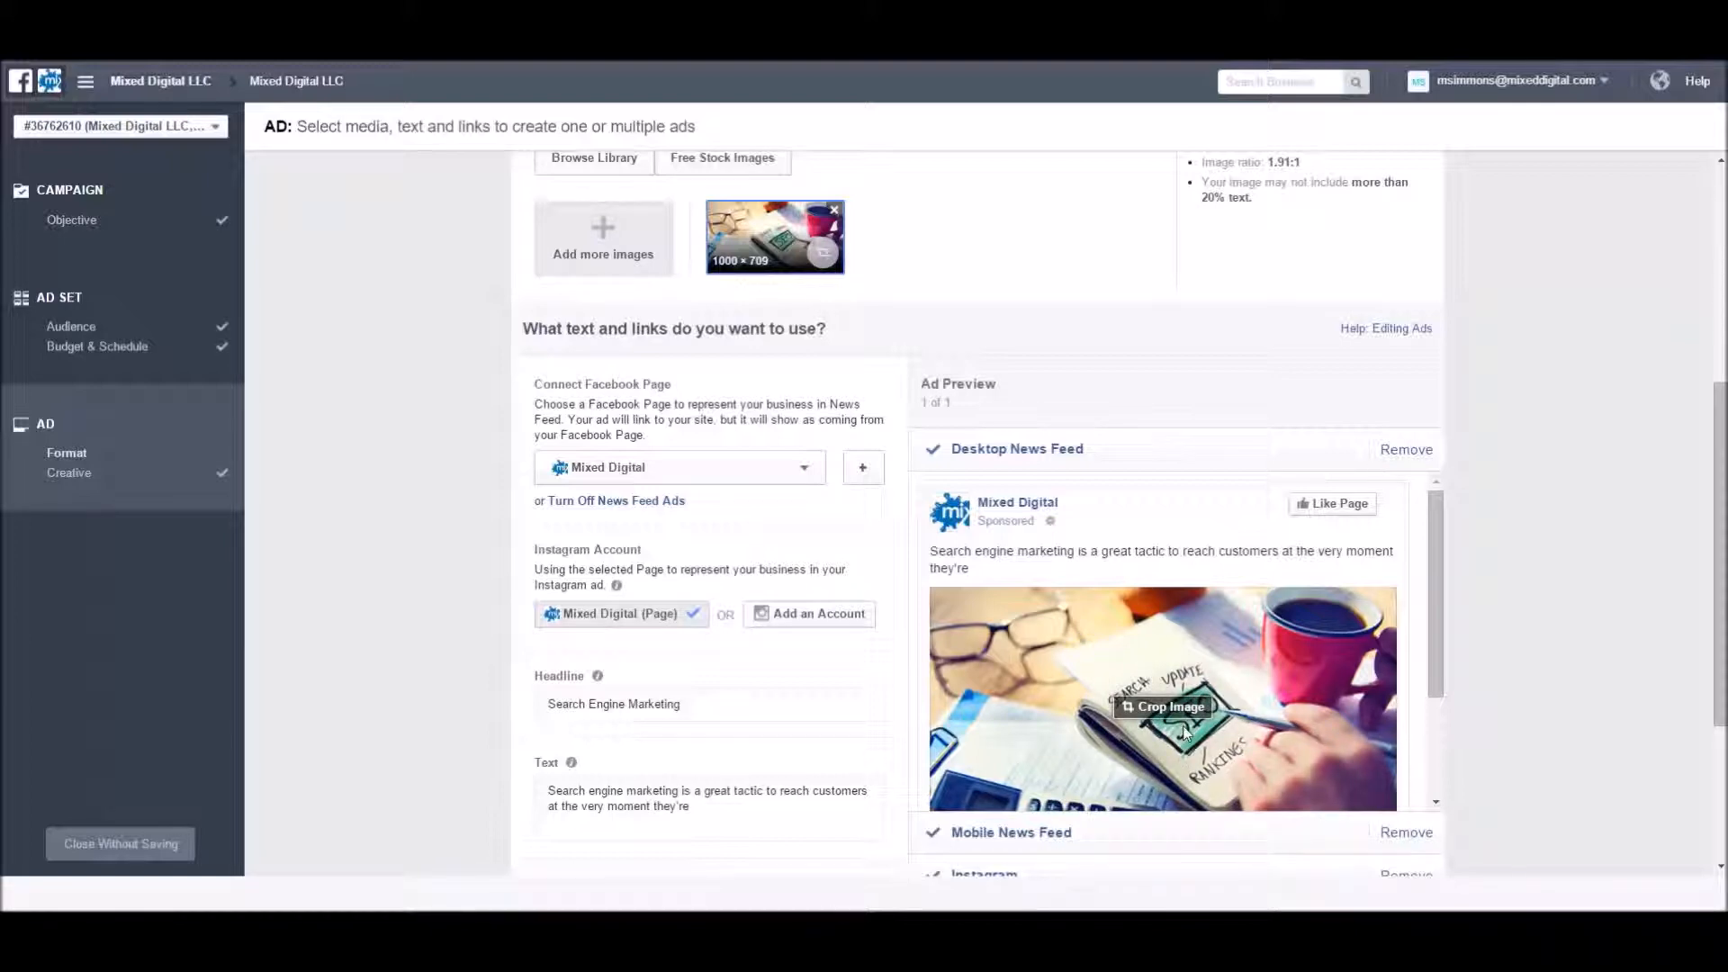
pyautogui.scroll(2, 1193, 483)
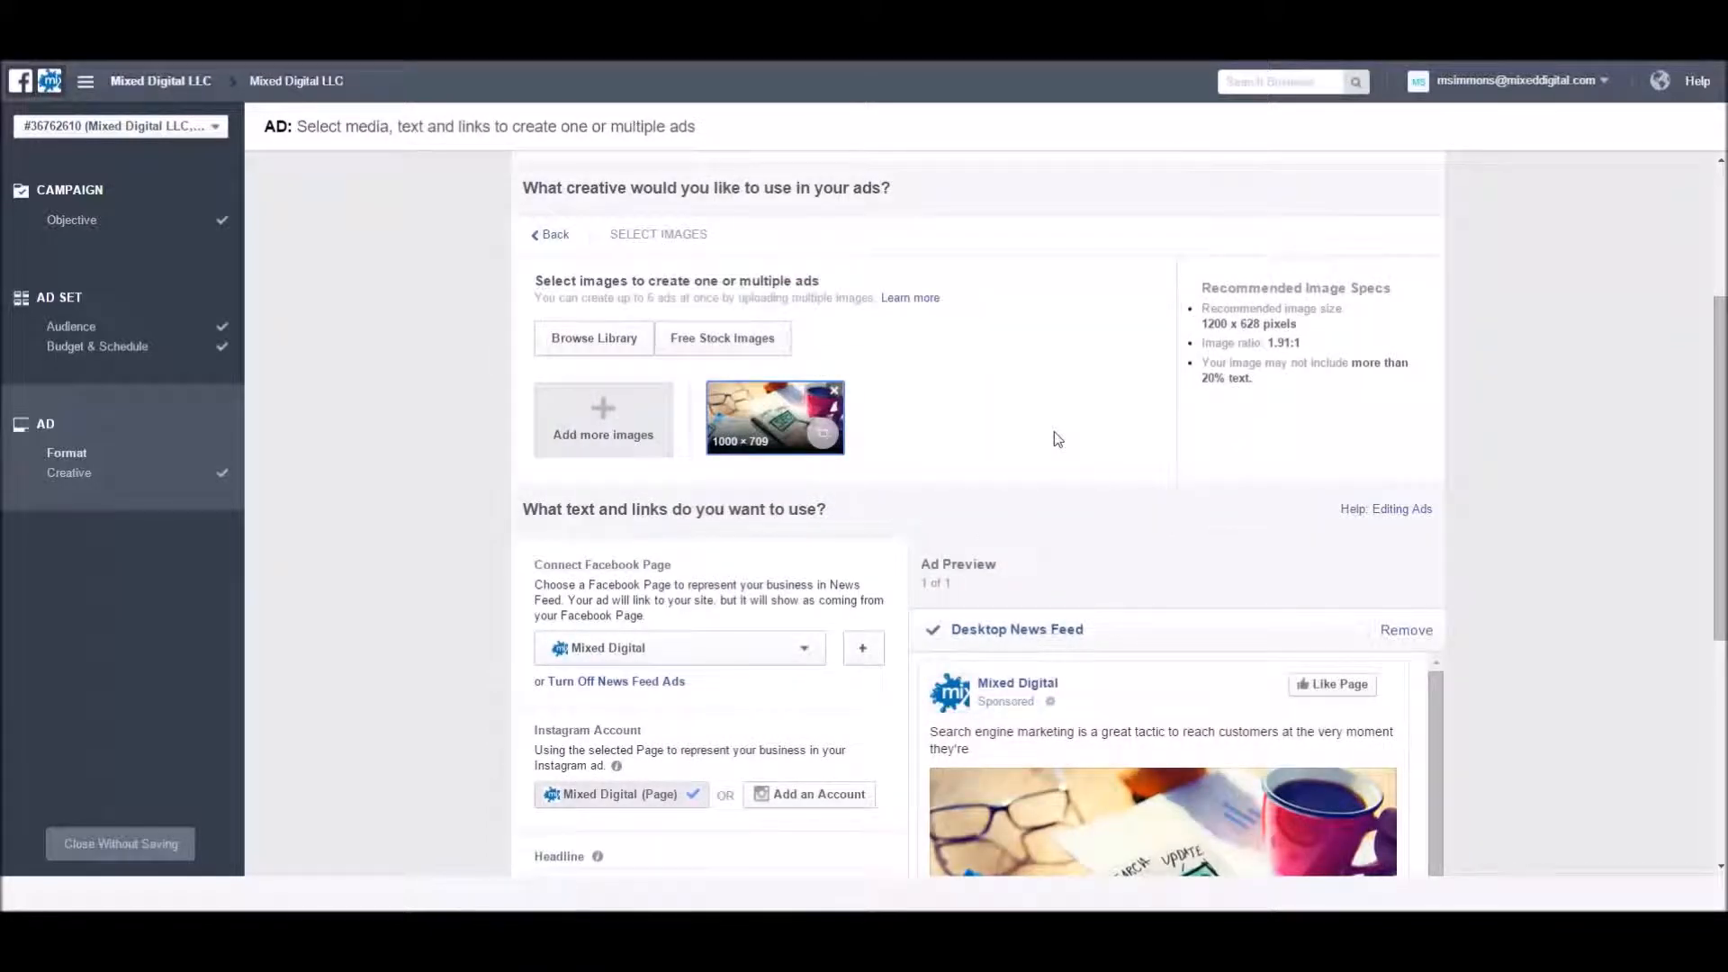
pyautogui.scroll(-1, 1033, 405)
pyautogui.scroll(-1, 1032, 407)
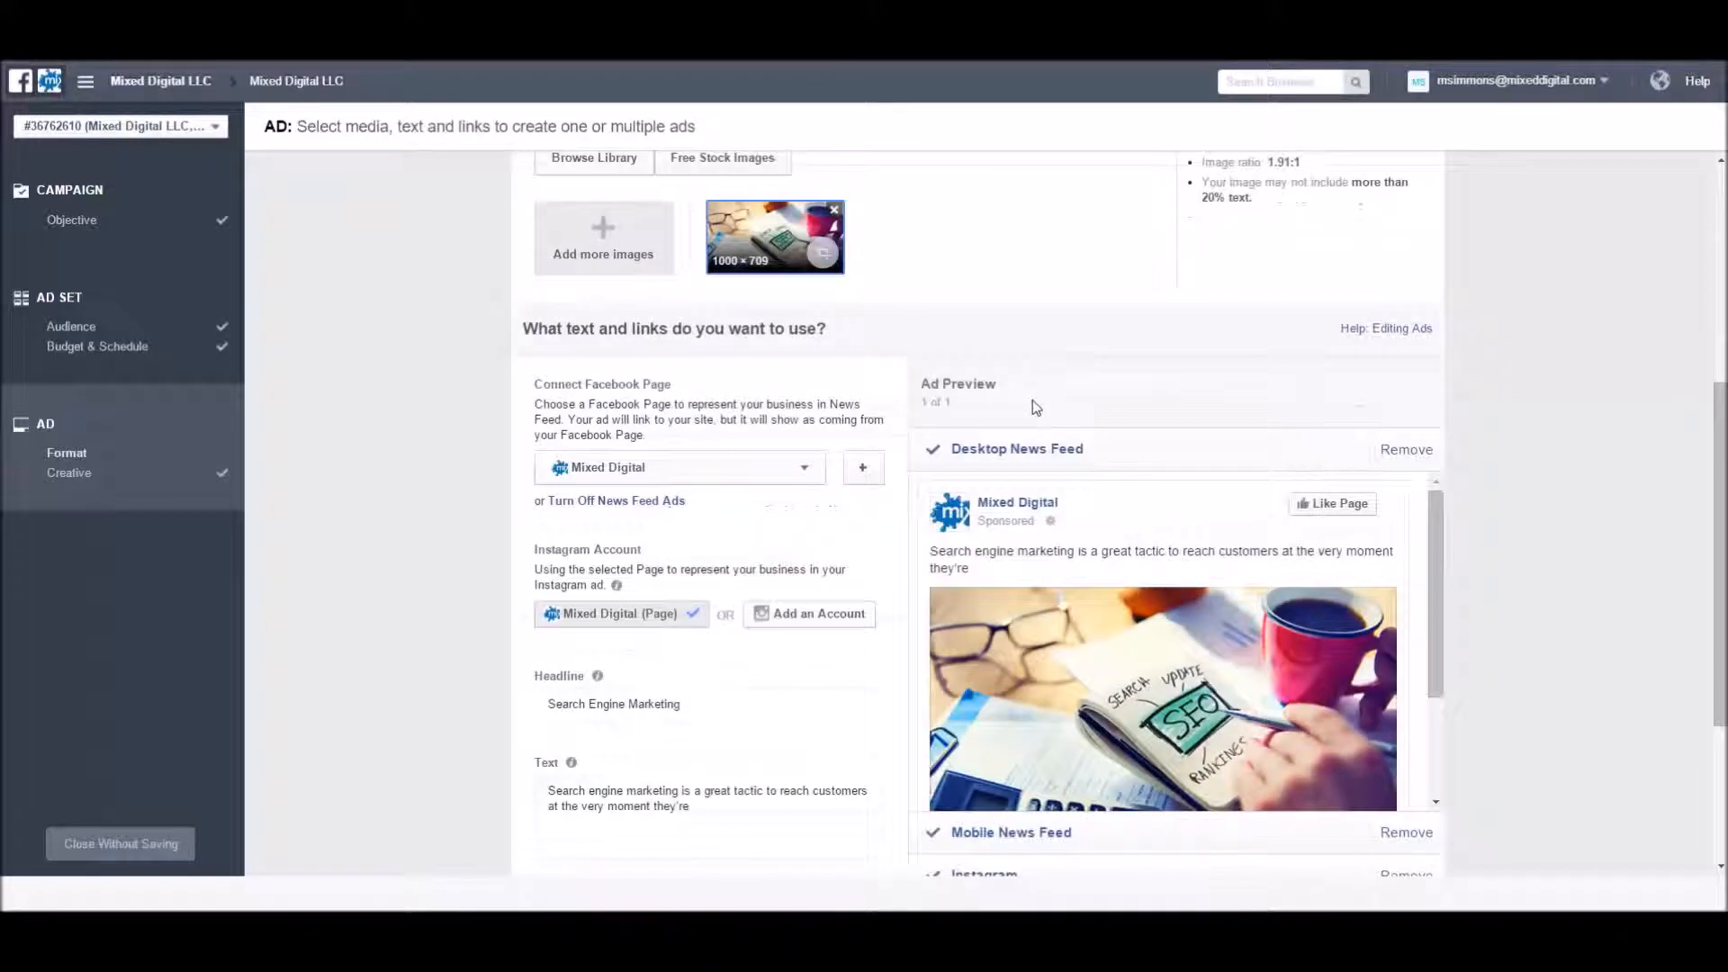
pyautogui.scroll(-1, 1067, 596)
pyautogui.scroll(1, 1066, 594)
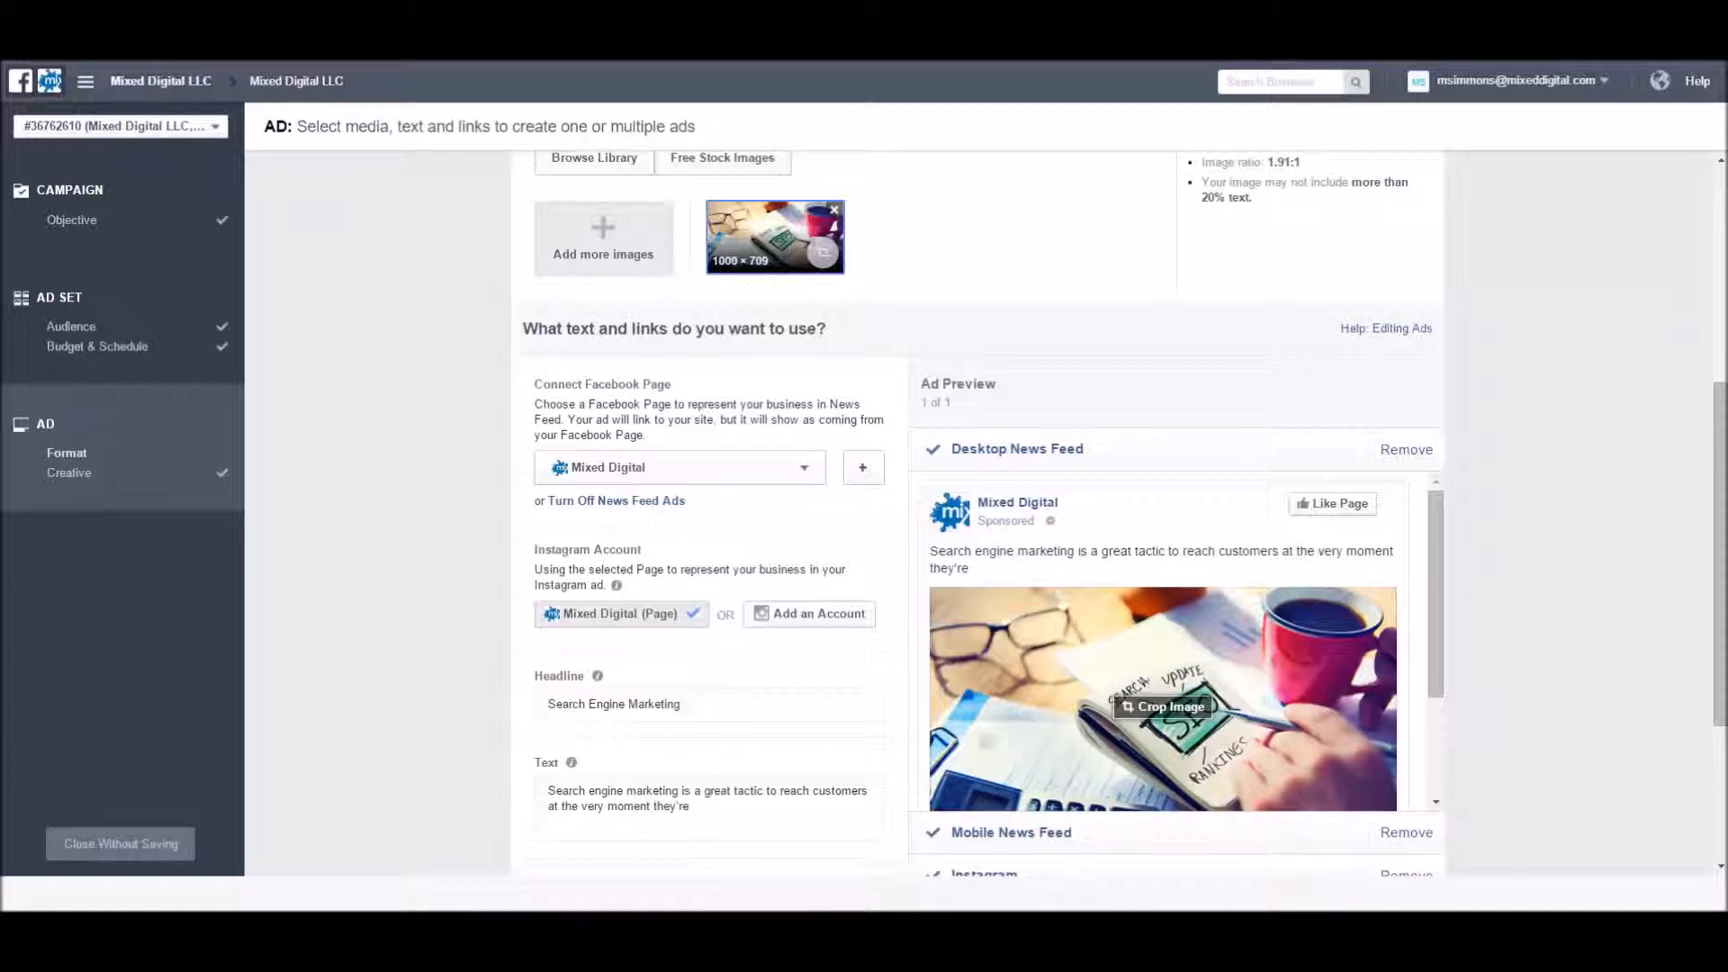
# - Change the ad's headline to "Learn More Now!"
pyautogui.scroll(-3, 675, 581)
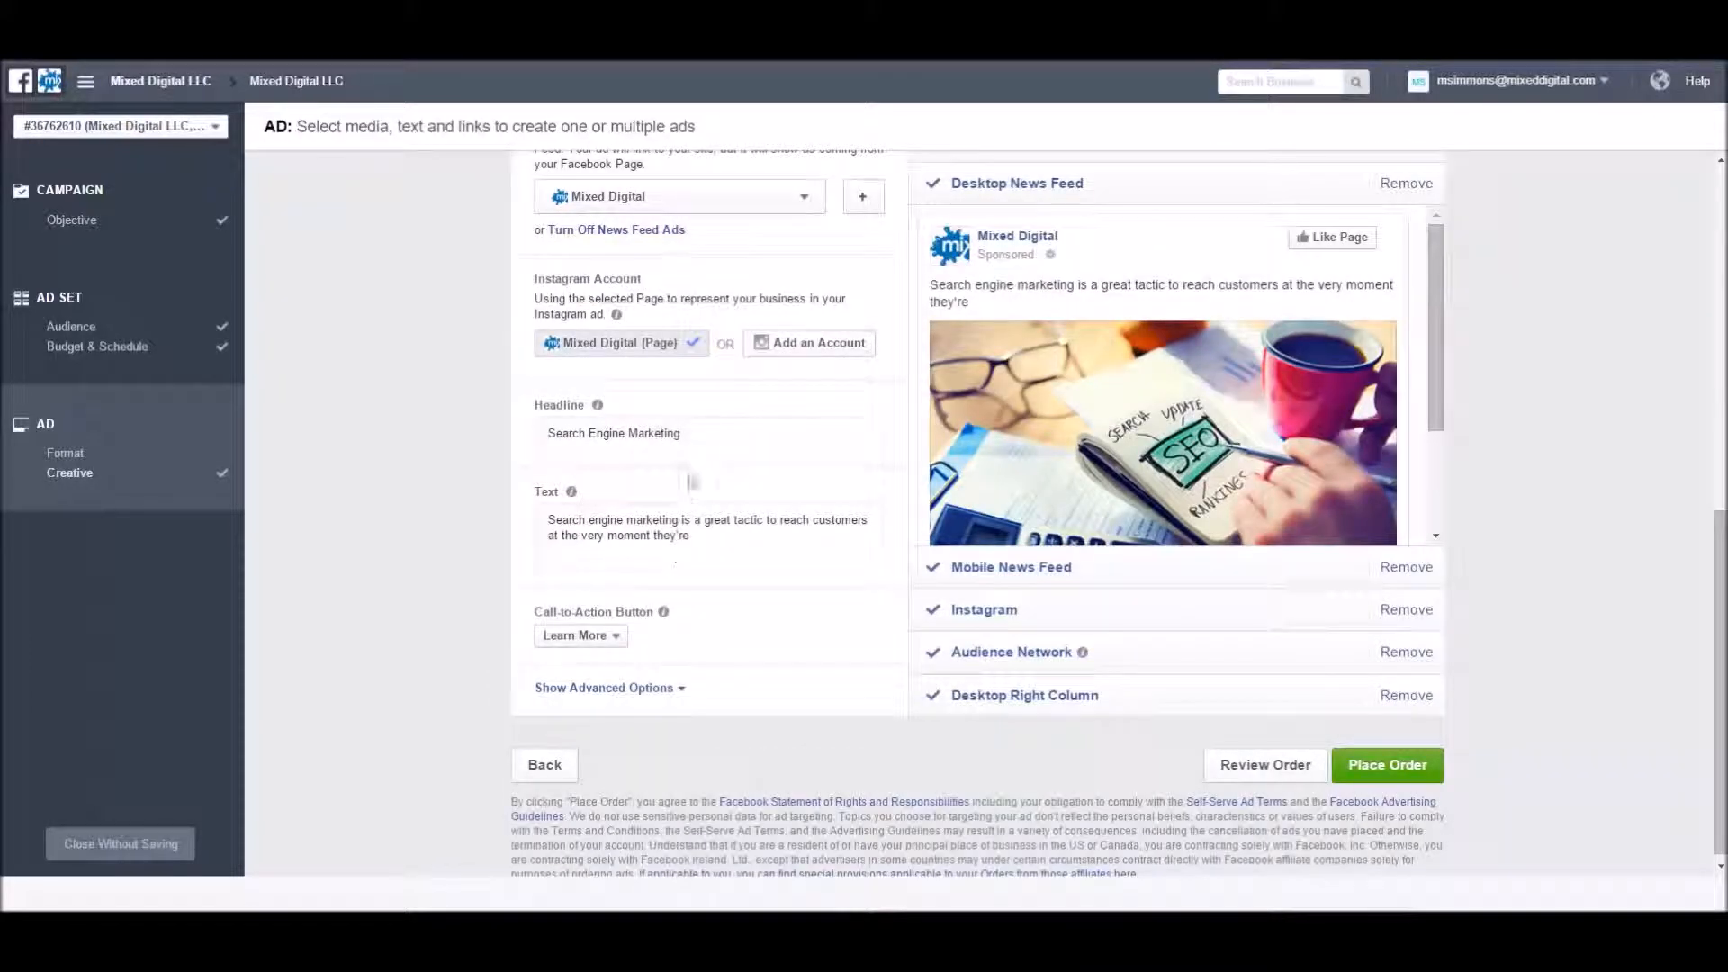
pyautogui.moveTo(719, 433); pyautogui.dragTo(510, 435)
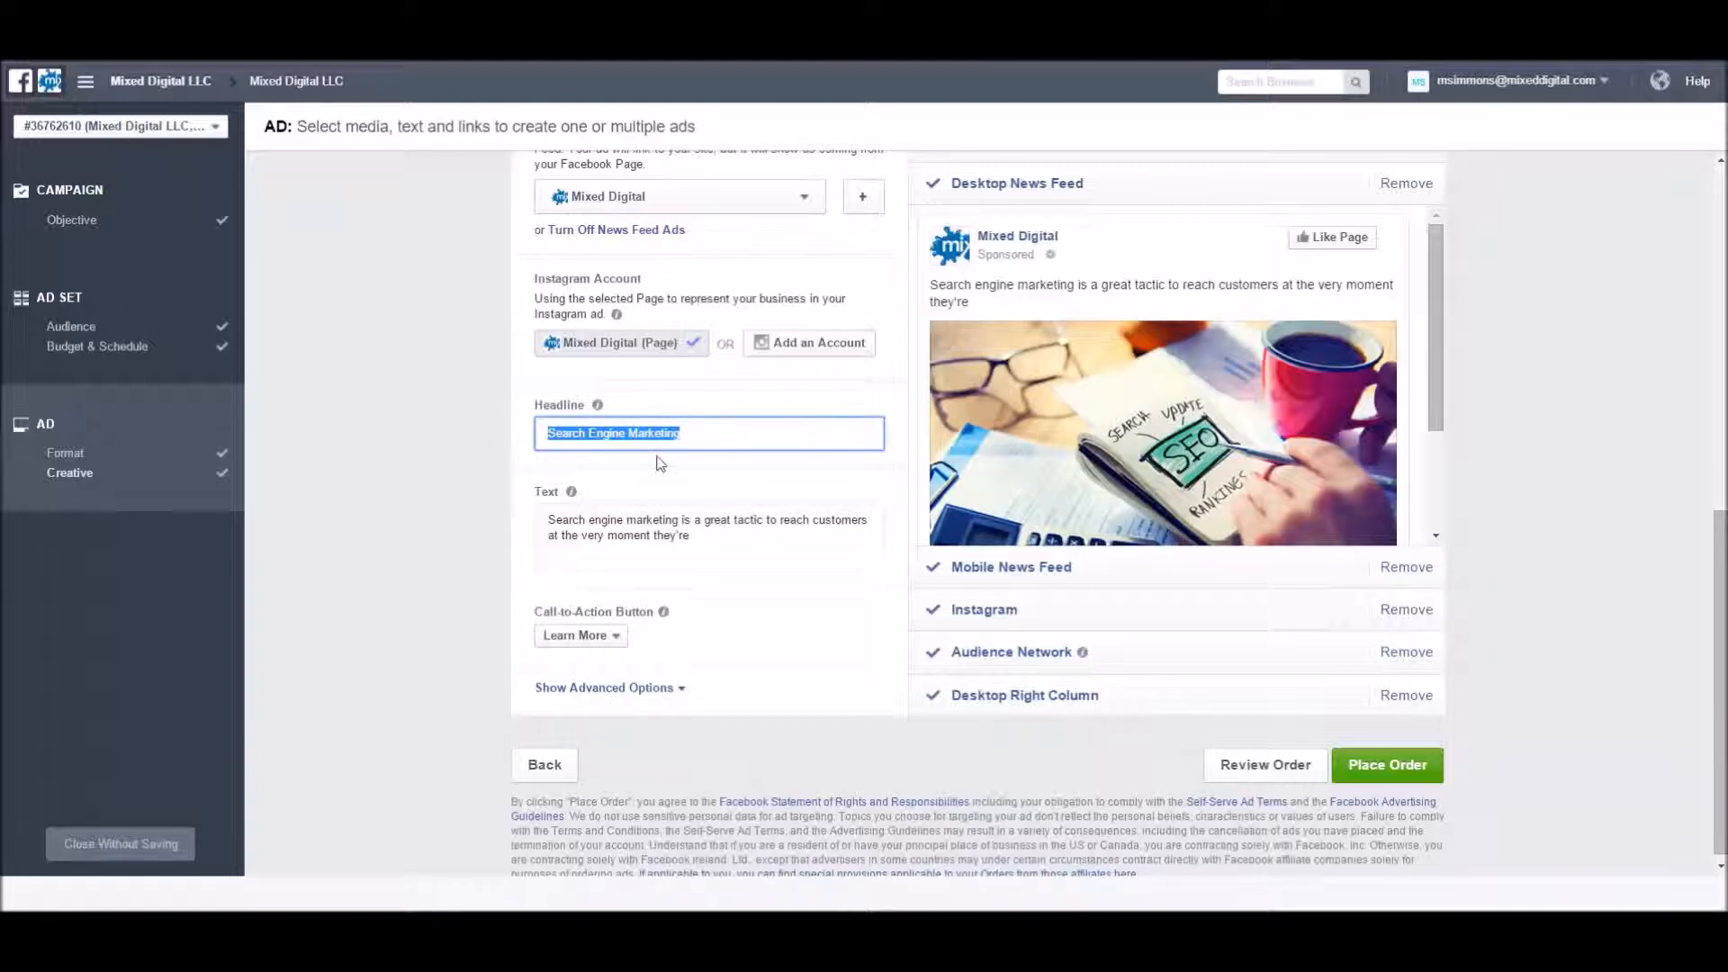
pyautogui.scroll(-2, 1123, 360)
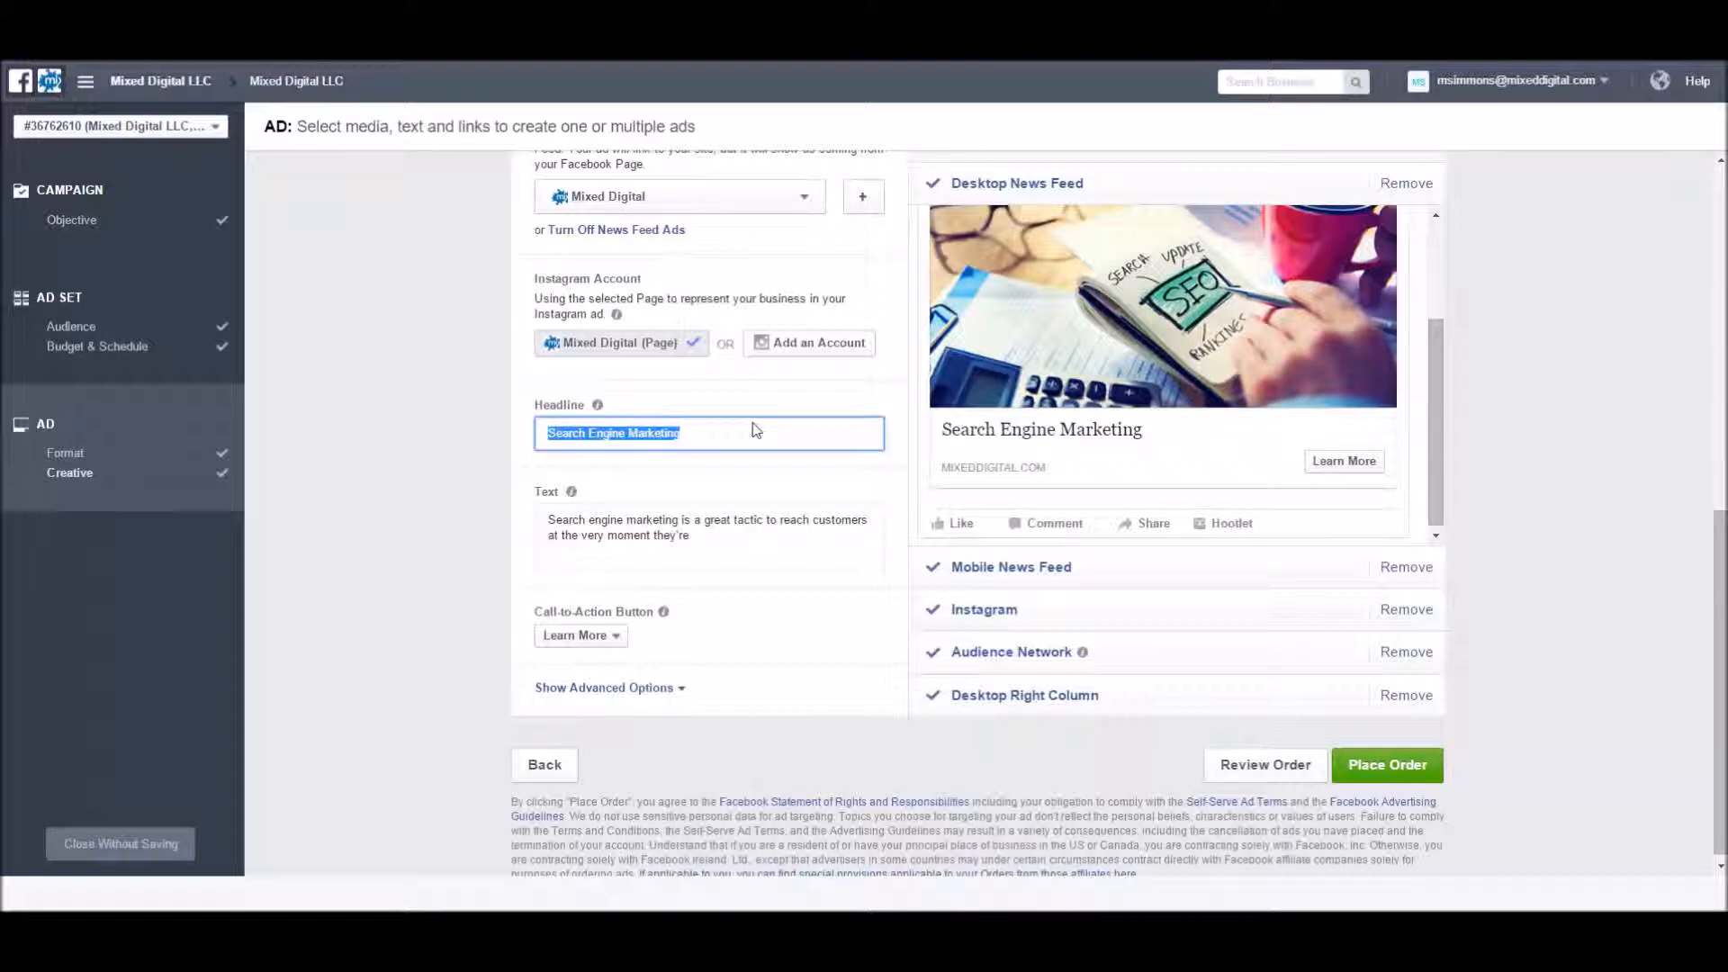
pyautogui.write('Learn More ')
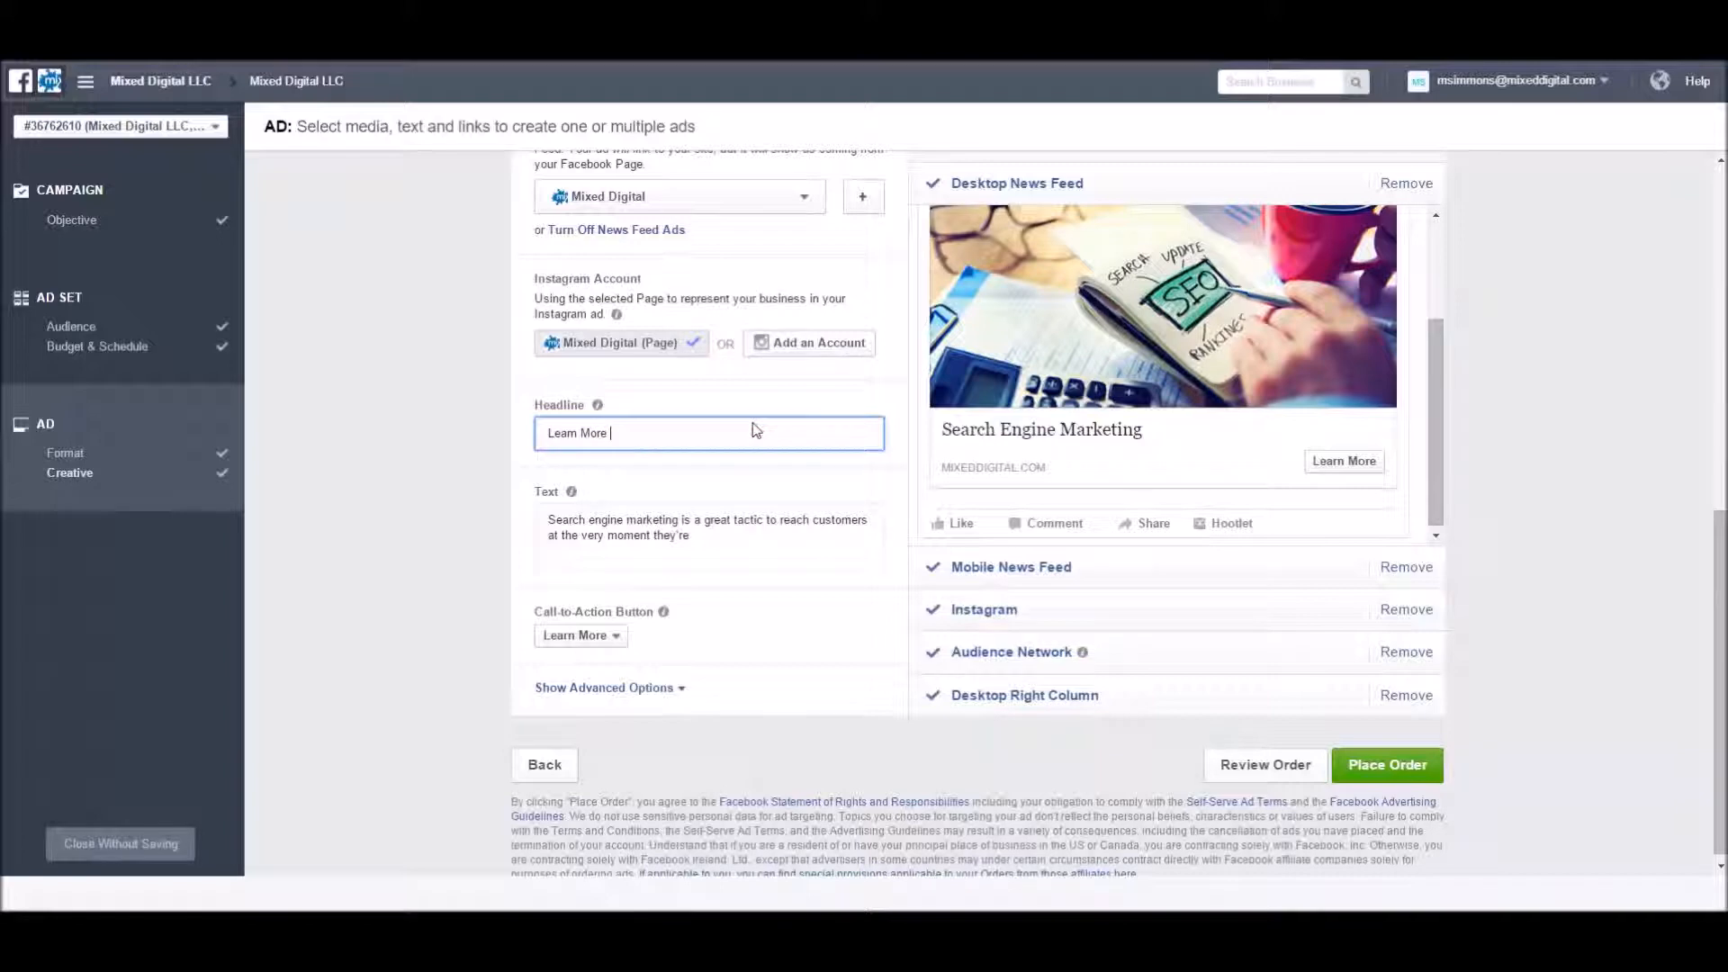
pyautogui.write('Now!')
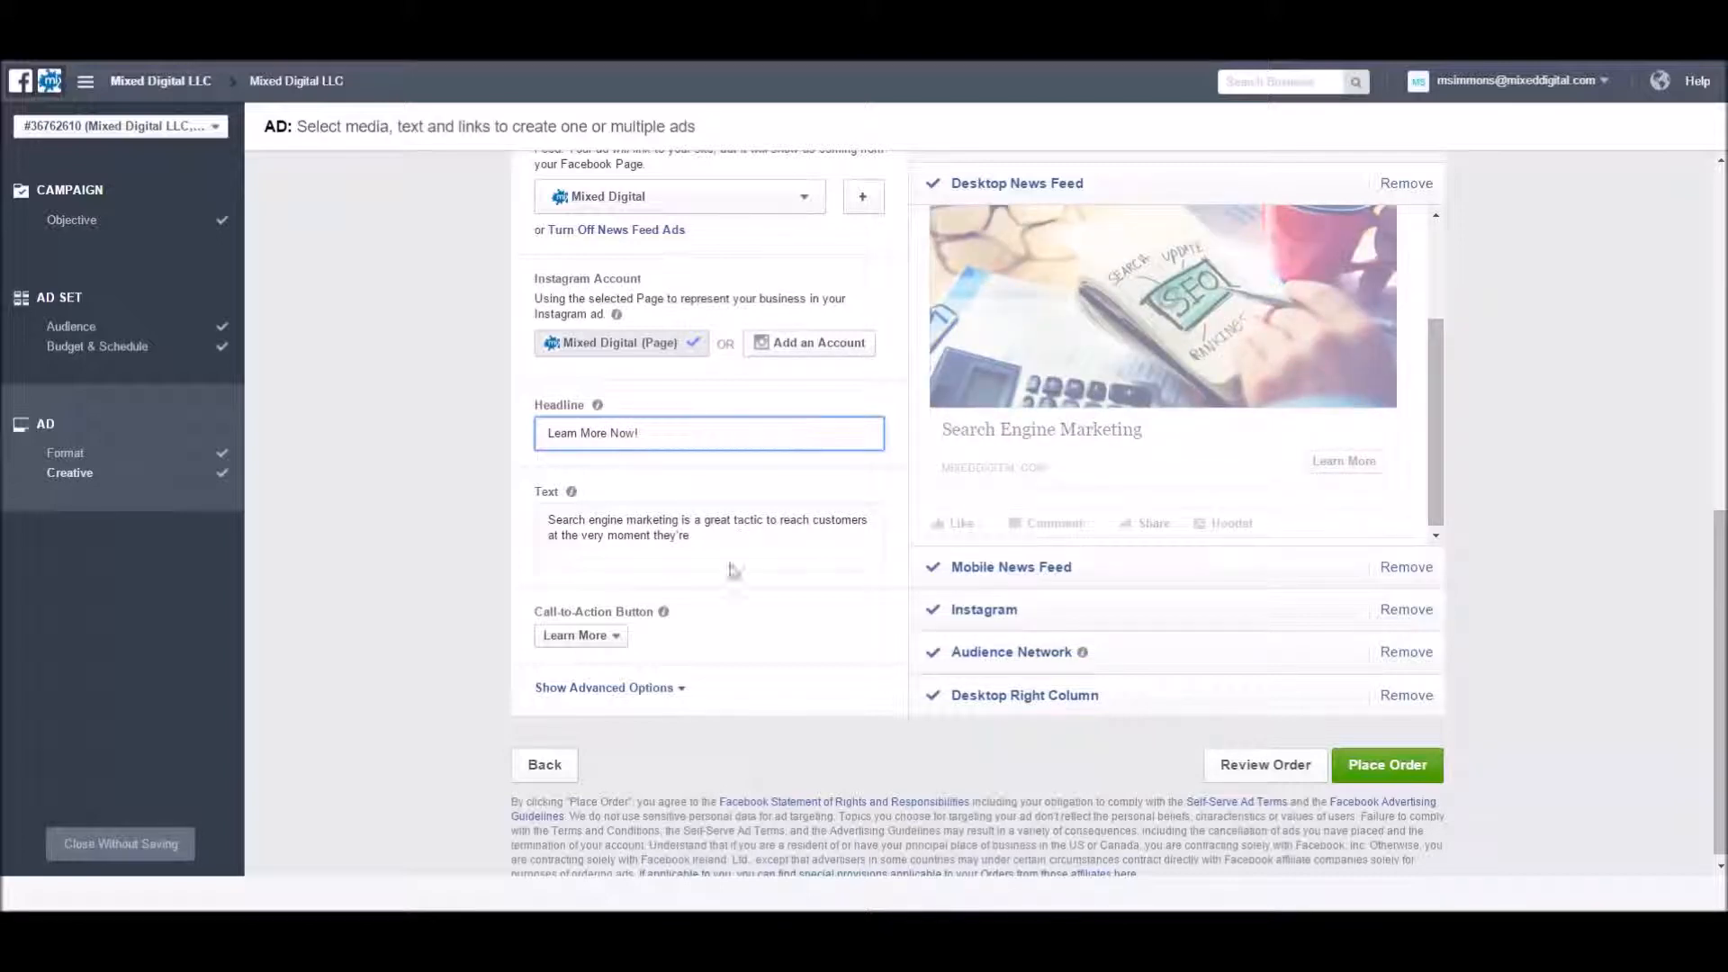
# - Replace the ad text with "SEO is an effective tool to generate interested traffic and grow sales." and check the Desktop News Feed preview
pyautogui.moveTo(713, 546); pyautogui.dragTo(490, 508)
pyautogui.write("SEO is' a")
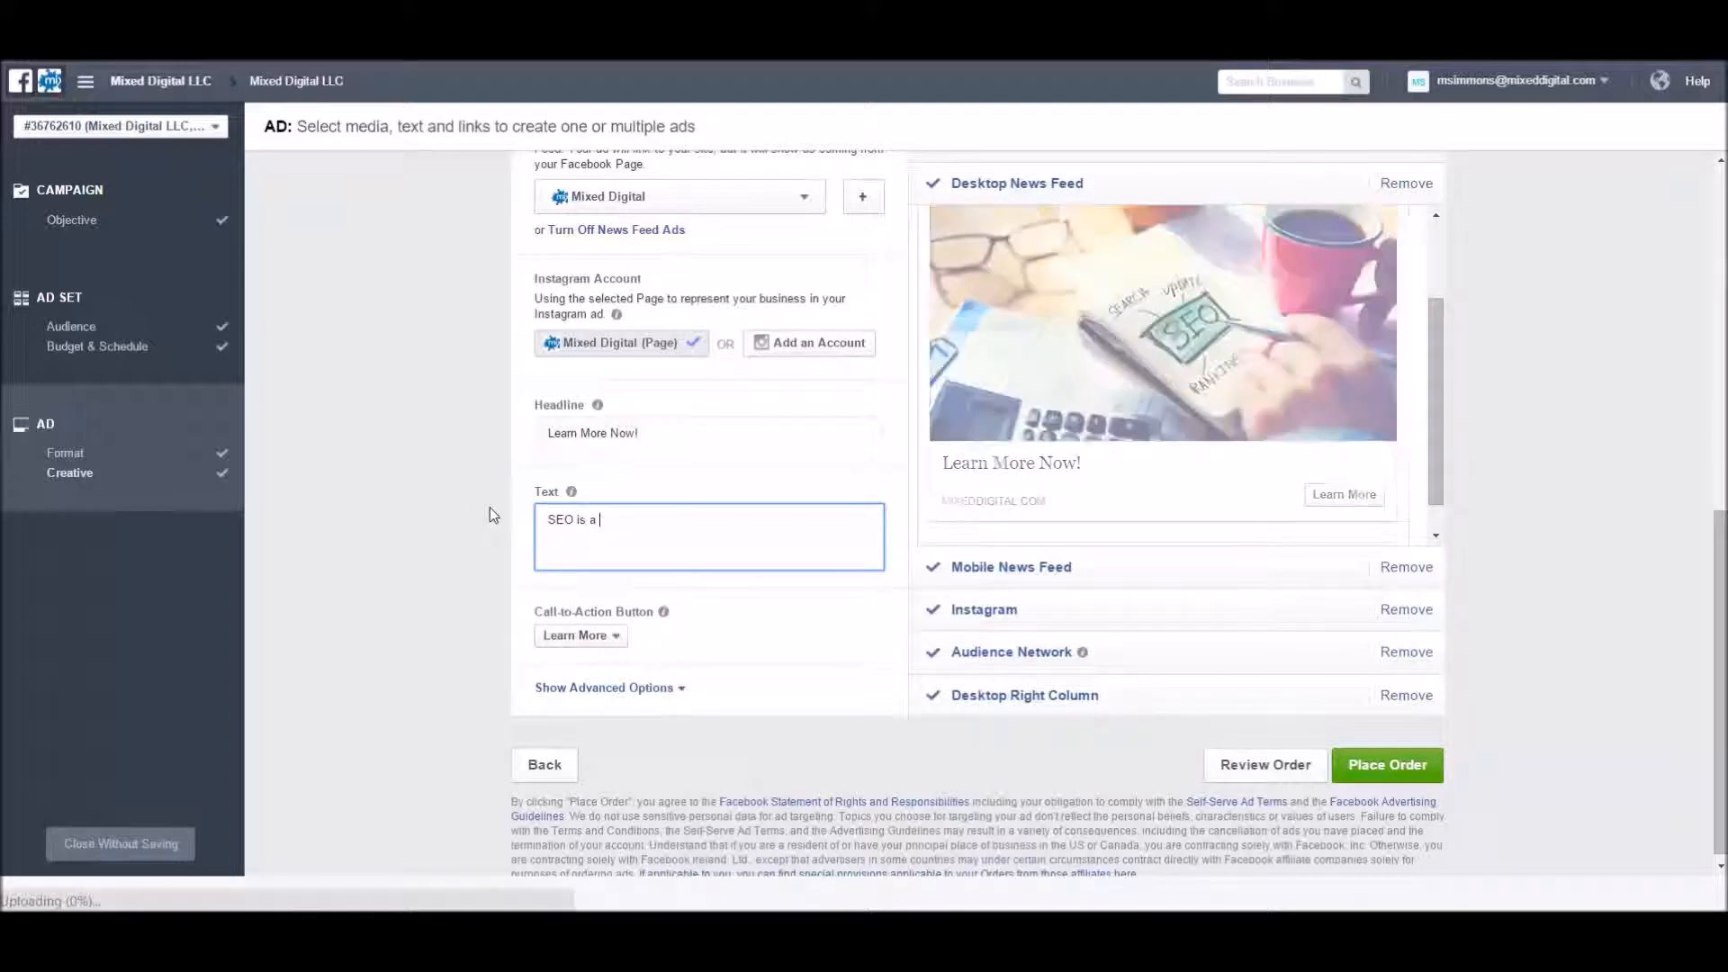
pyautogui.write('n eff')
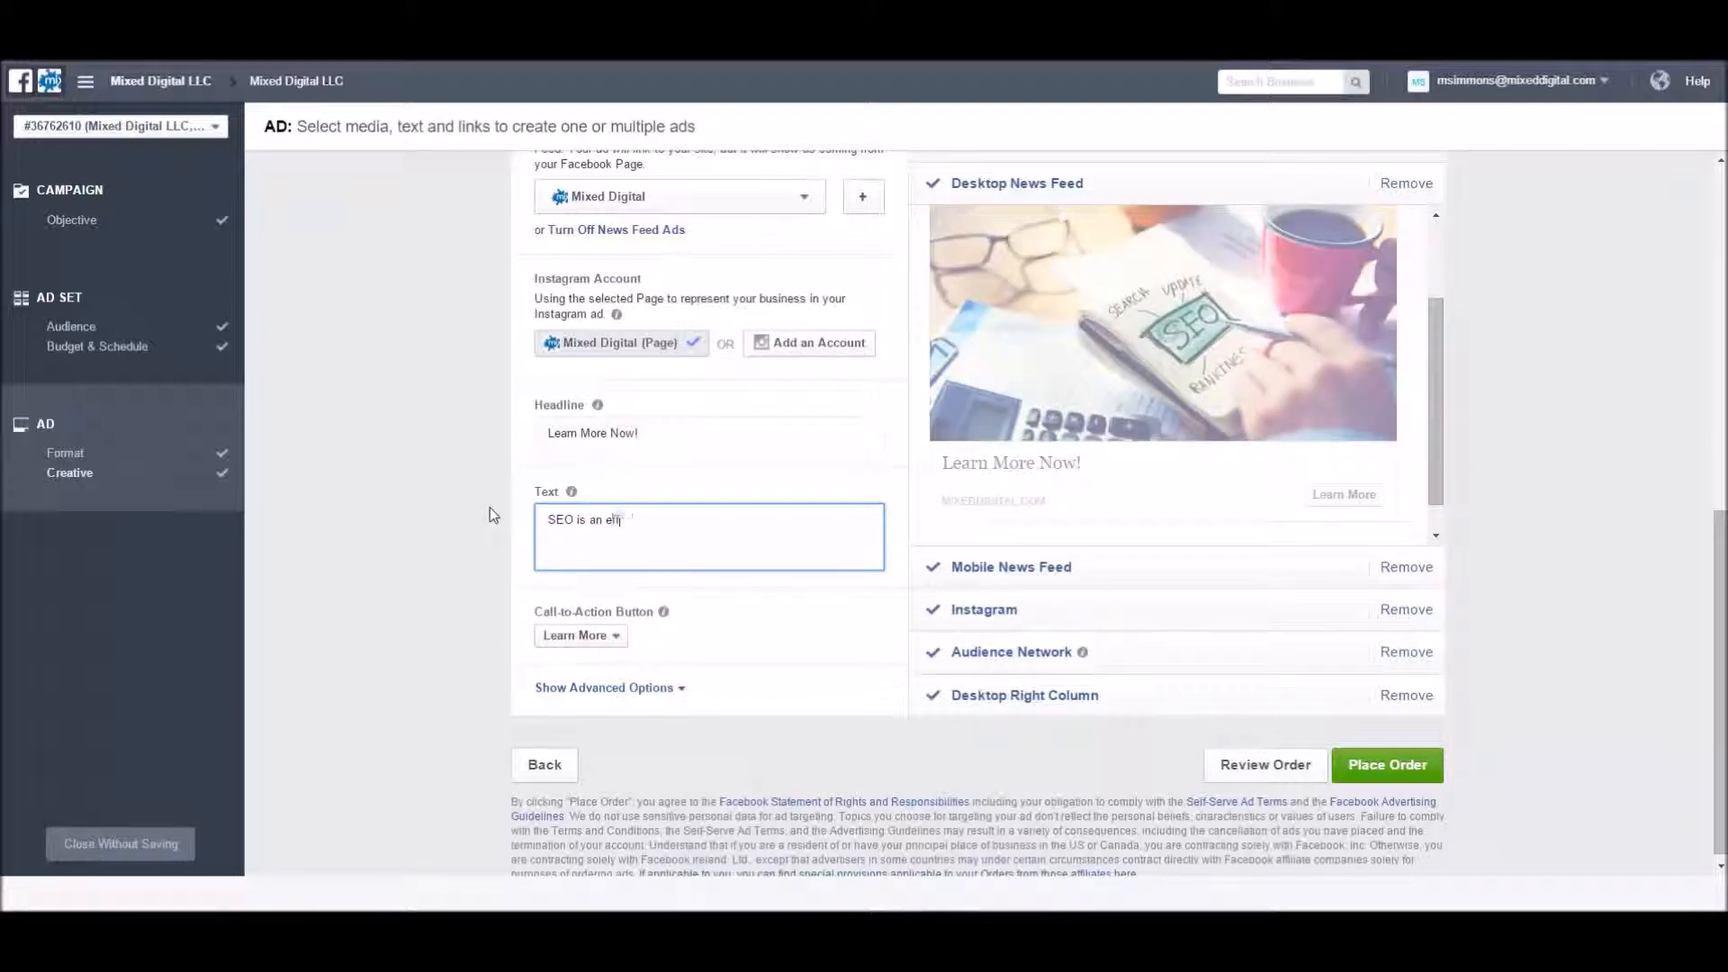
pyautogui.write('ective tool to')
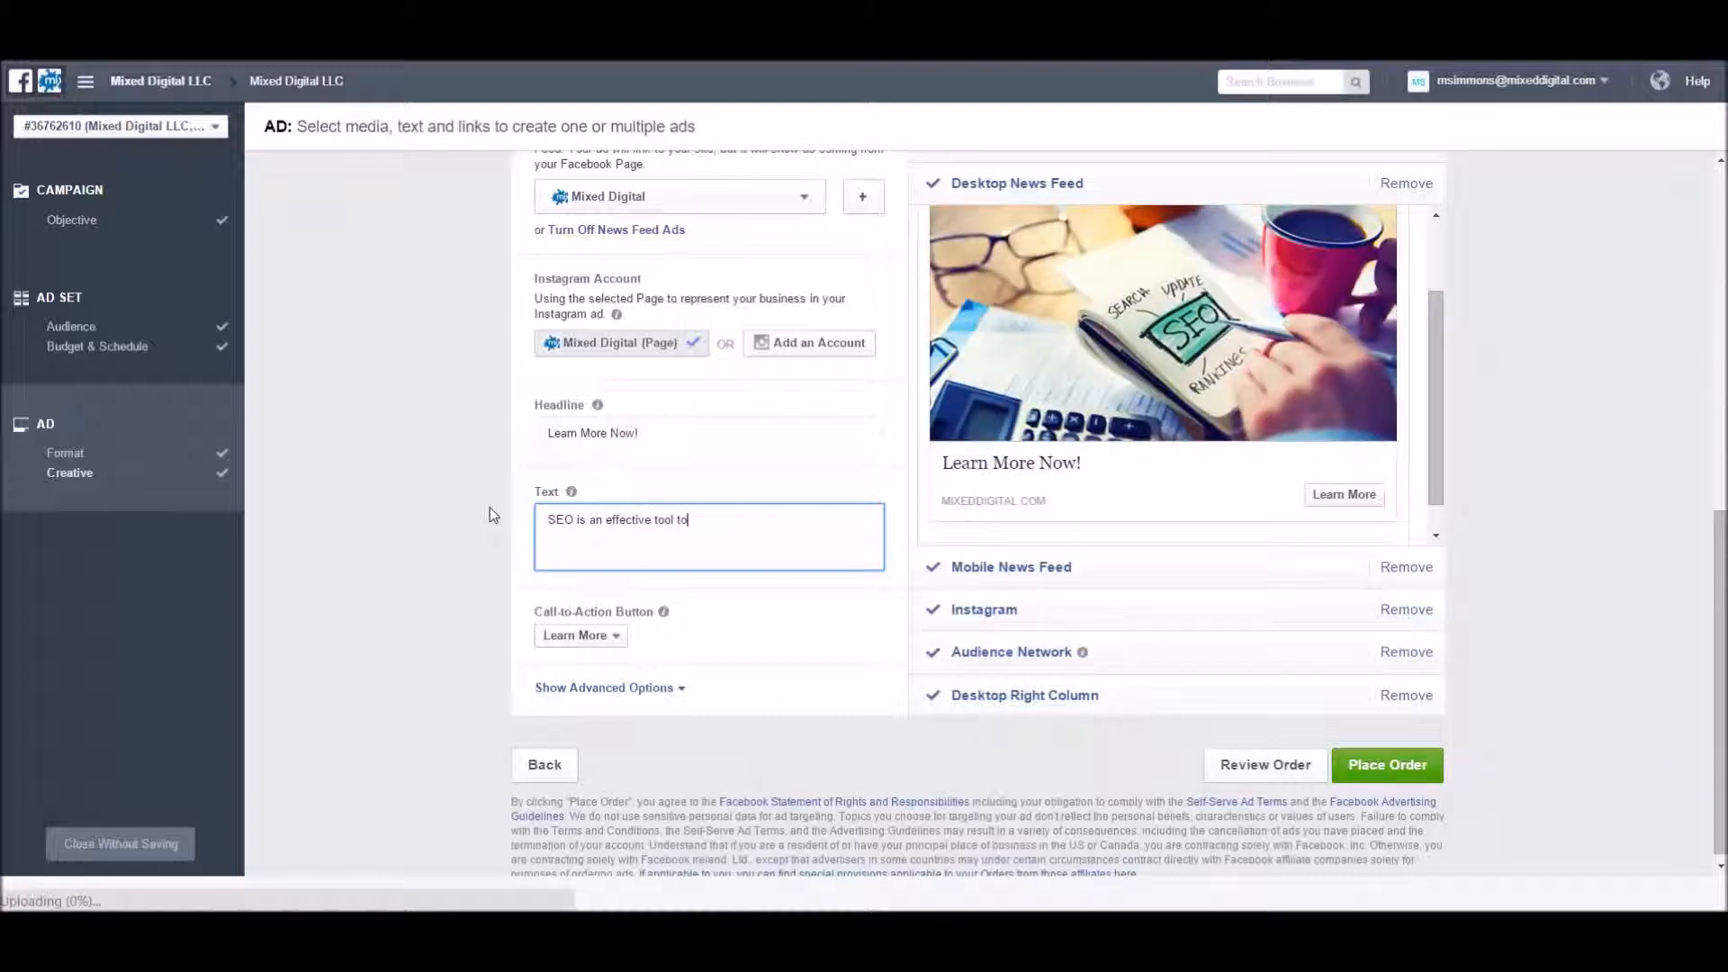
pyautogui.write(' generate ')
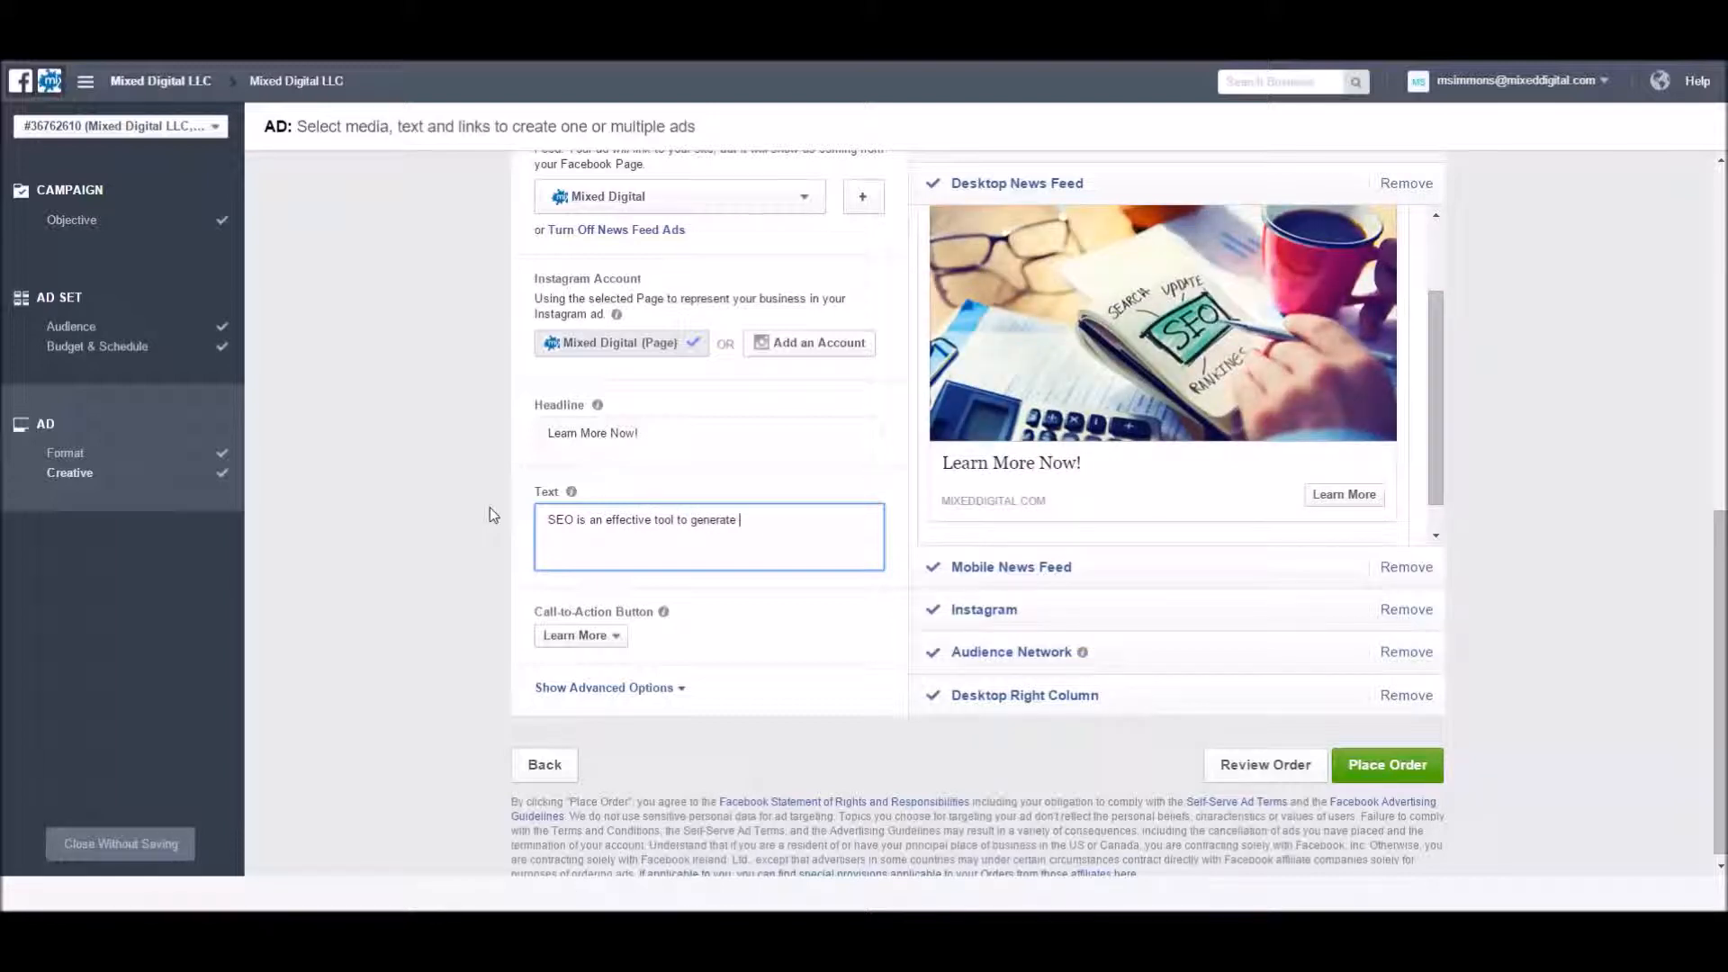
pyautogui.write('interested s')
pyautogui.press('BackSpace')
pyautogui.write('trafic and grow sales')
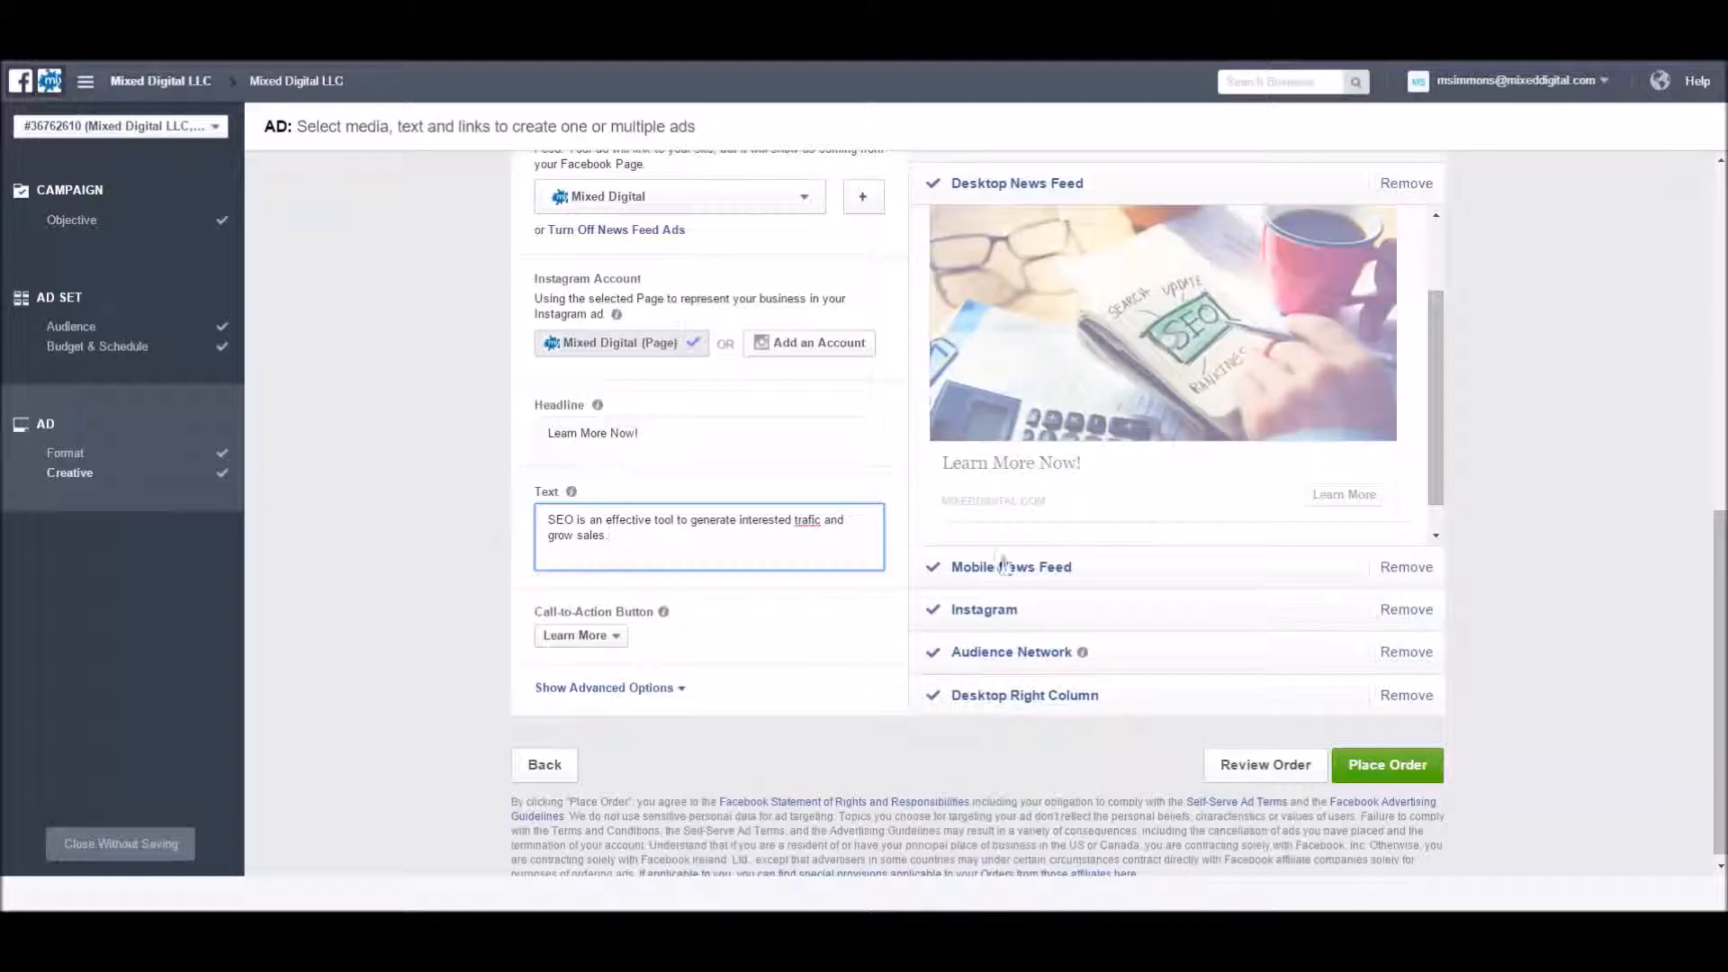
pyautogui.rightClick(803, 518)
pyautogui.click(841, 536)
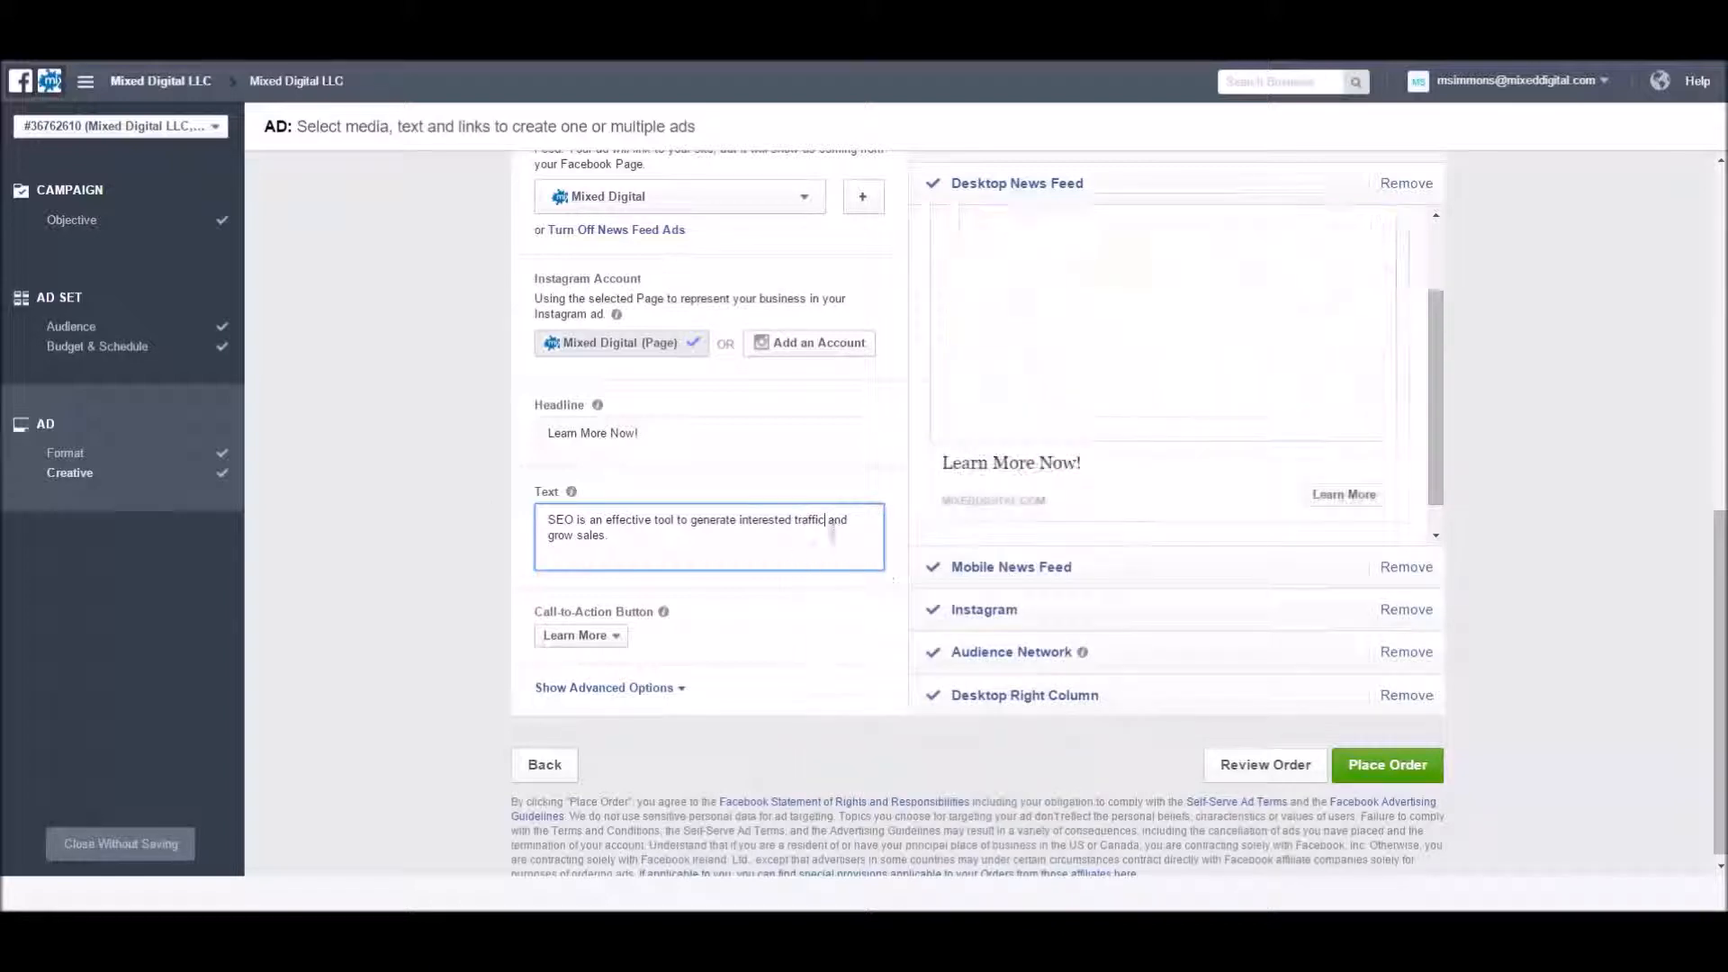
pyautogui.scroll(1, 743, 572)
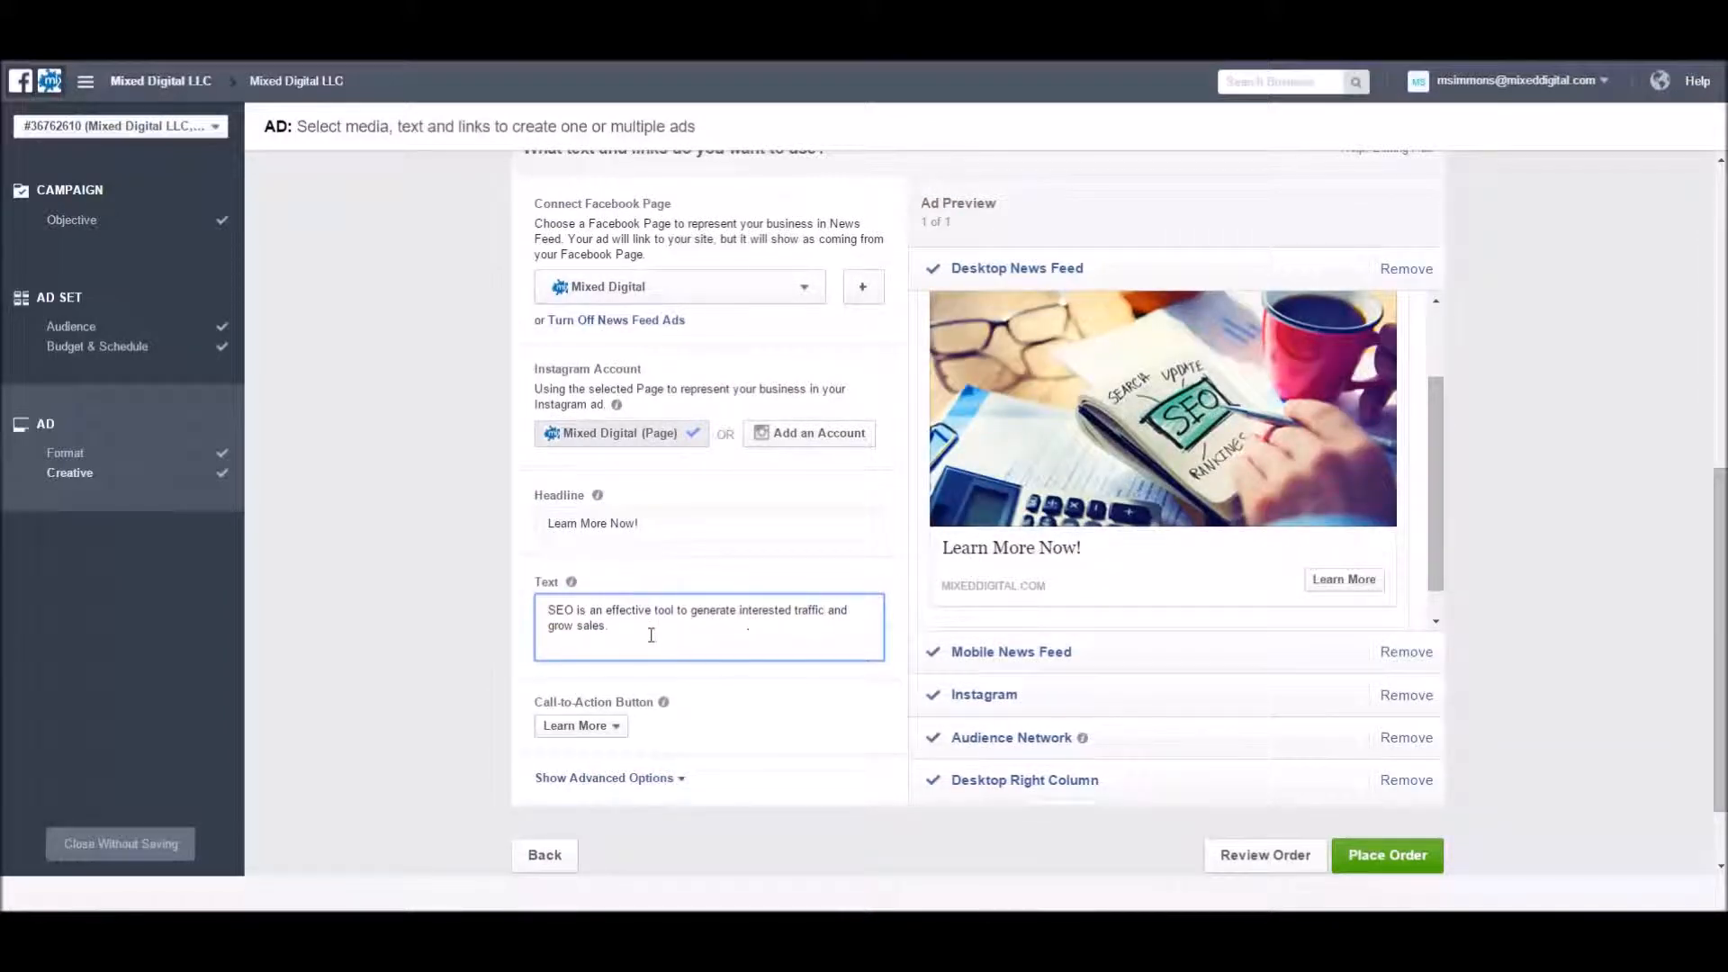
pyautogui.scroll(2, 1081, 424)
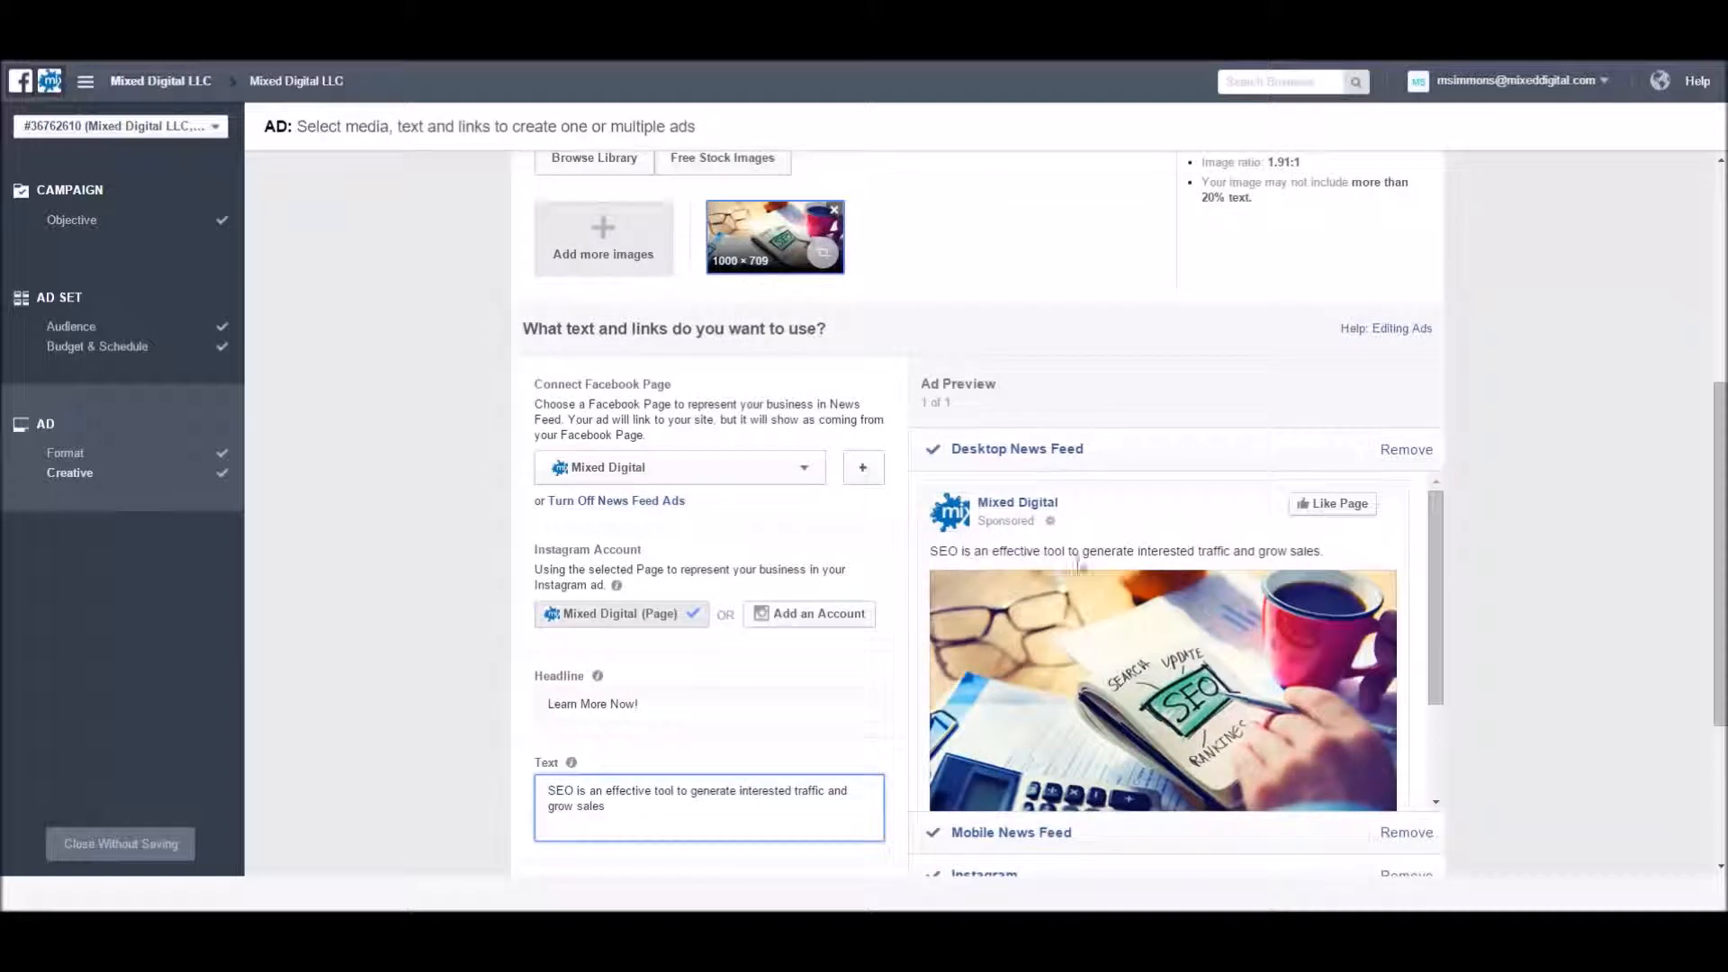
pyautogui.scroll(-3, 1111, 564)
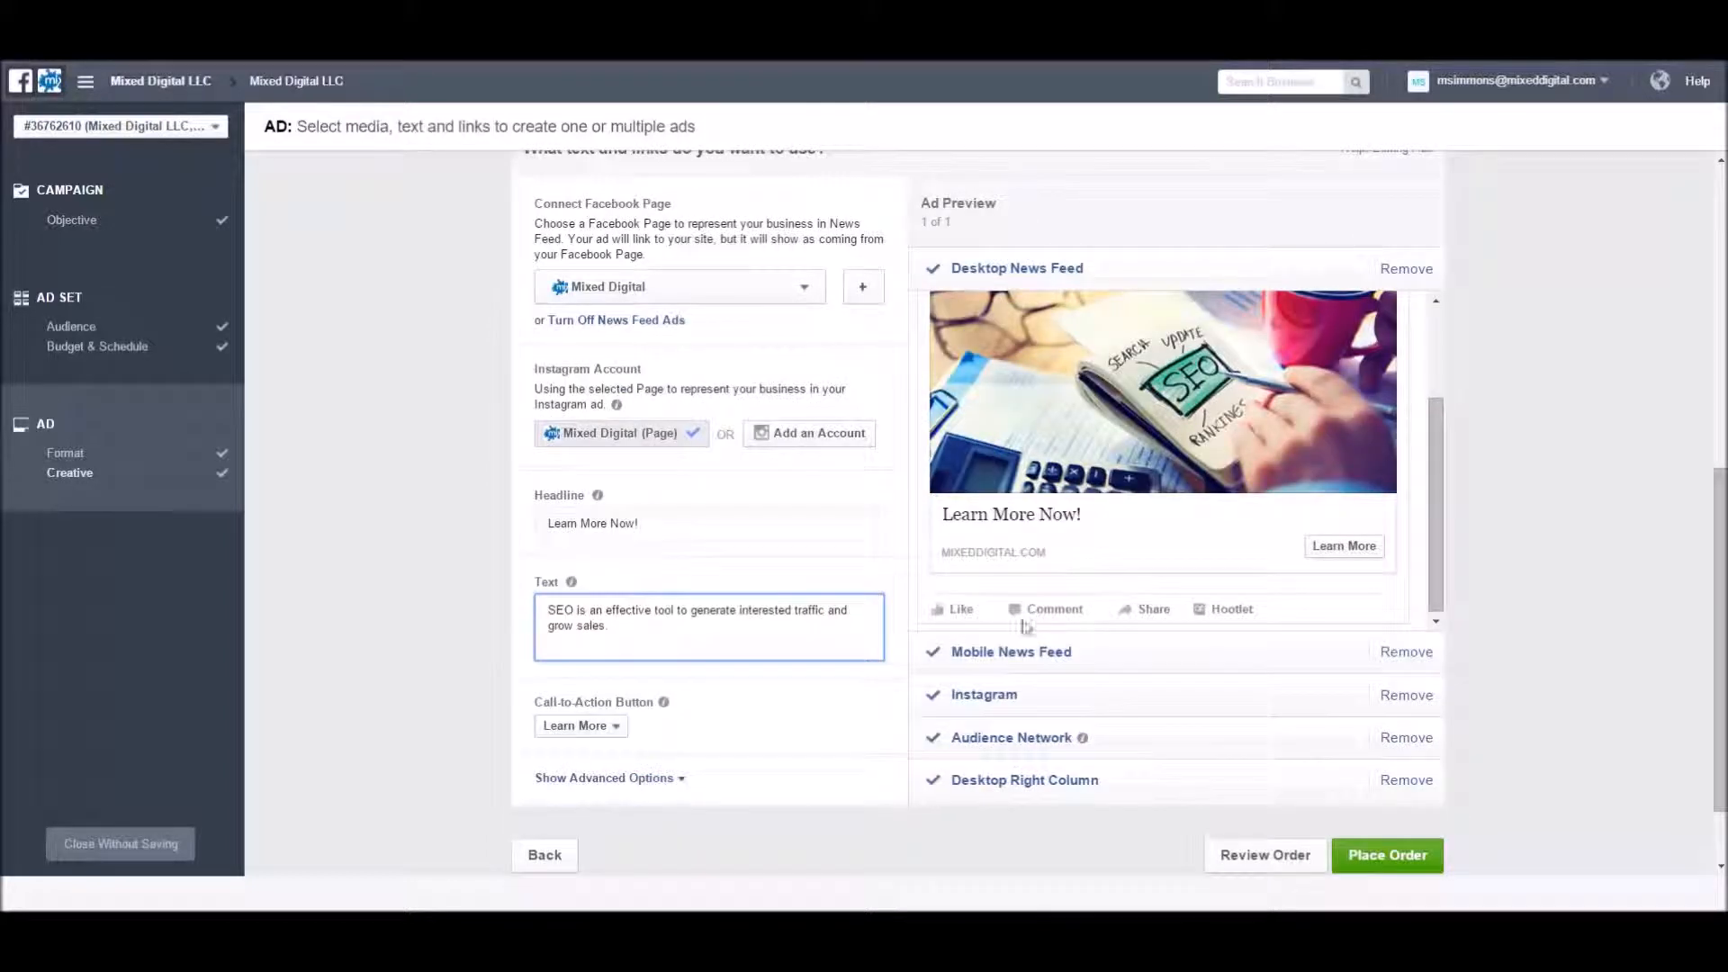
# - Preview the ad in the Mobile News Feed and keep Learn More as its call-to-action button
pyautogui.click(1012, 653)
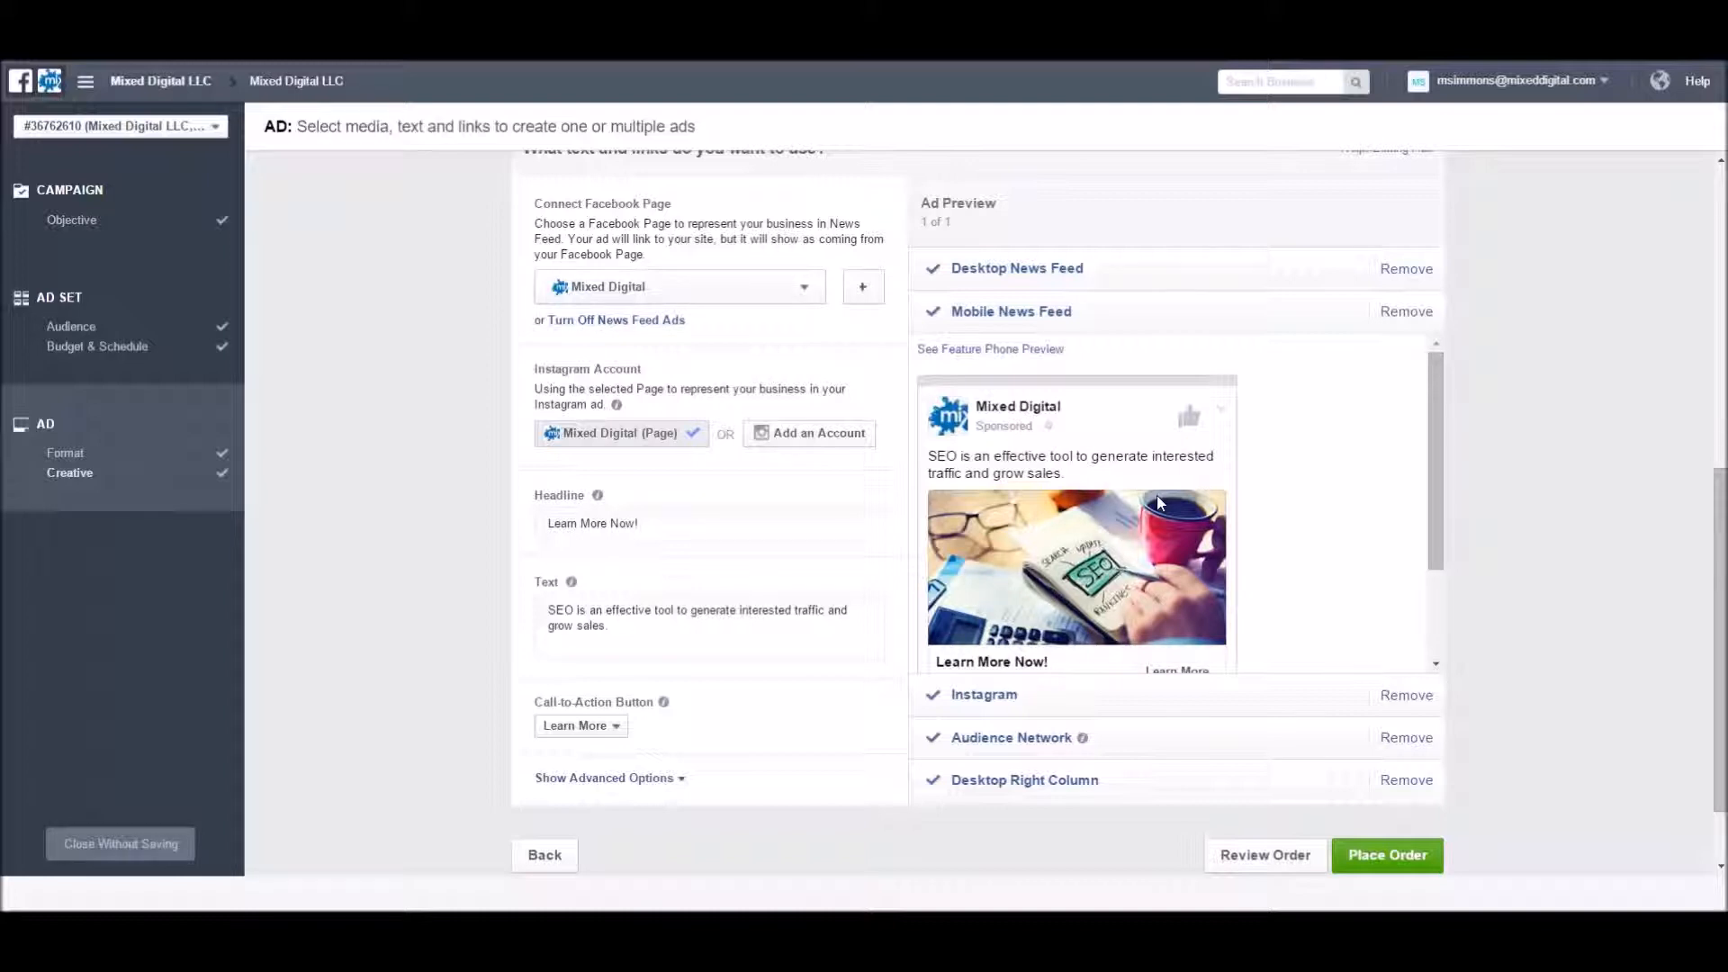
pyautogui.click(597, 727)
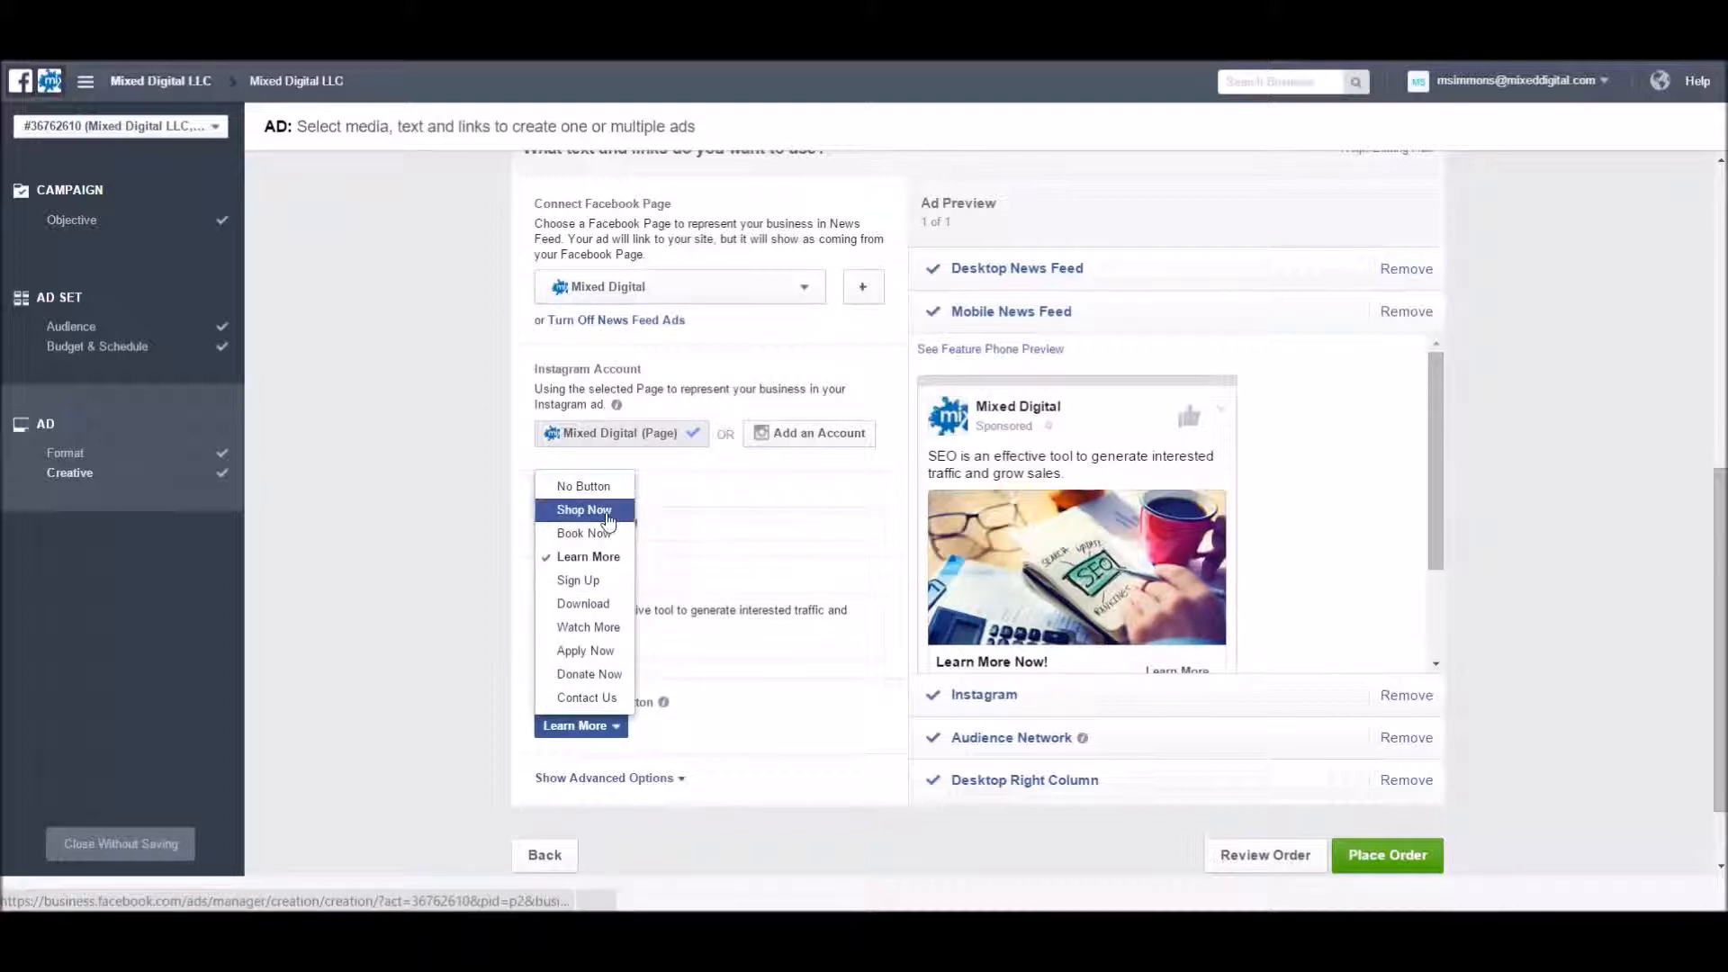
pyautogui.click(594, 565)
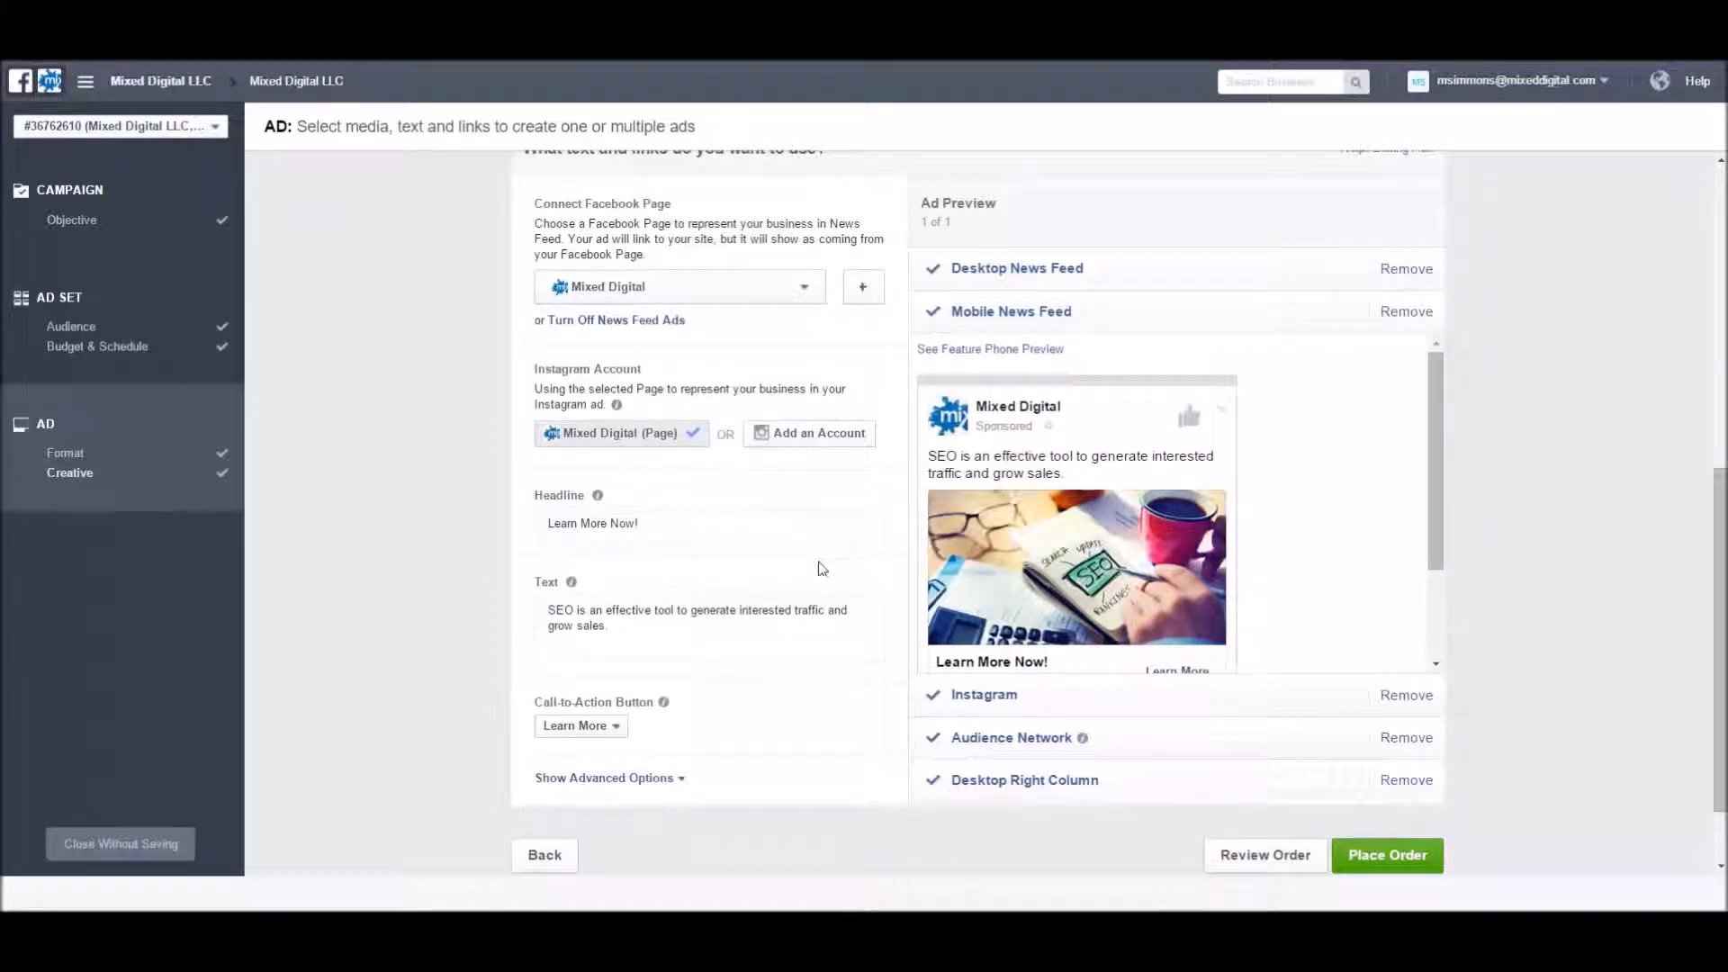
# - Add the News Feed link description "Mixed Digital is a full service digital agency specializing in paid and organic search engine marketing." in the advanced options
pyautogui.scroll(-1, 820, 569)
pyautogui.click(621, 687)
pyautogui.scroll(-1, 684, 686)
pyautogui.click(658, 692)
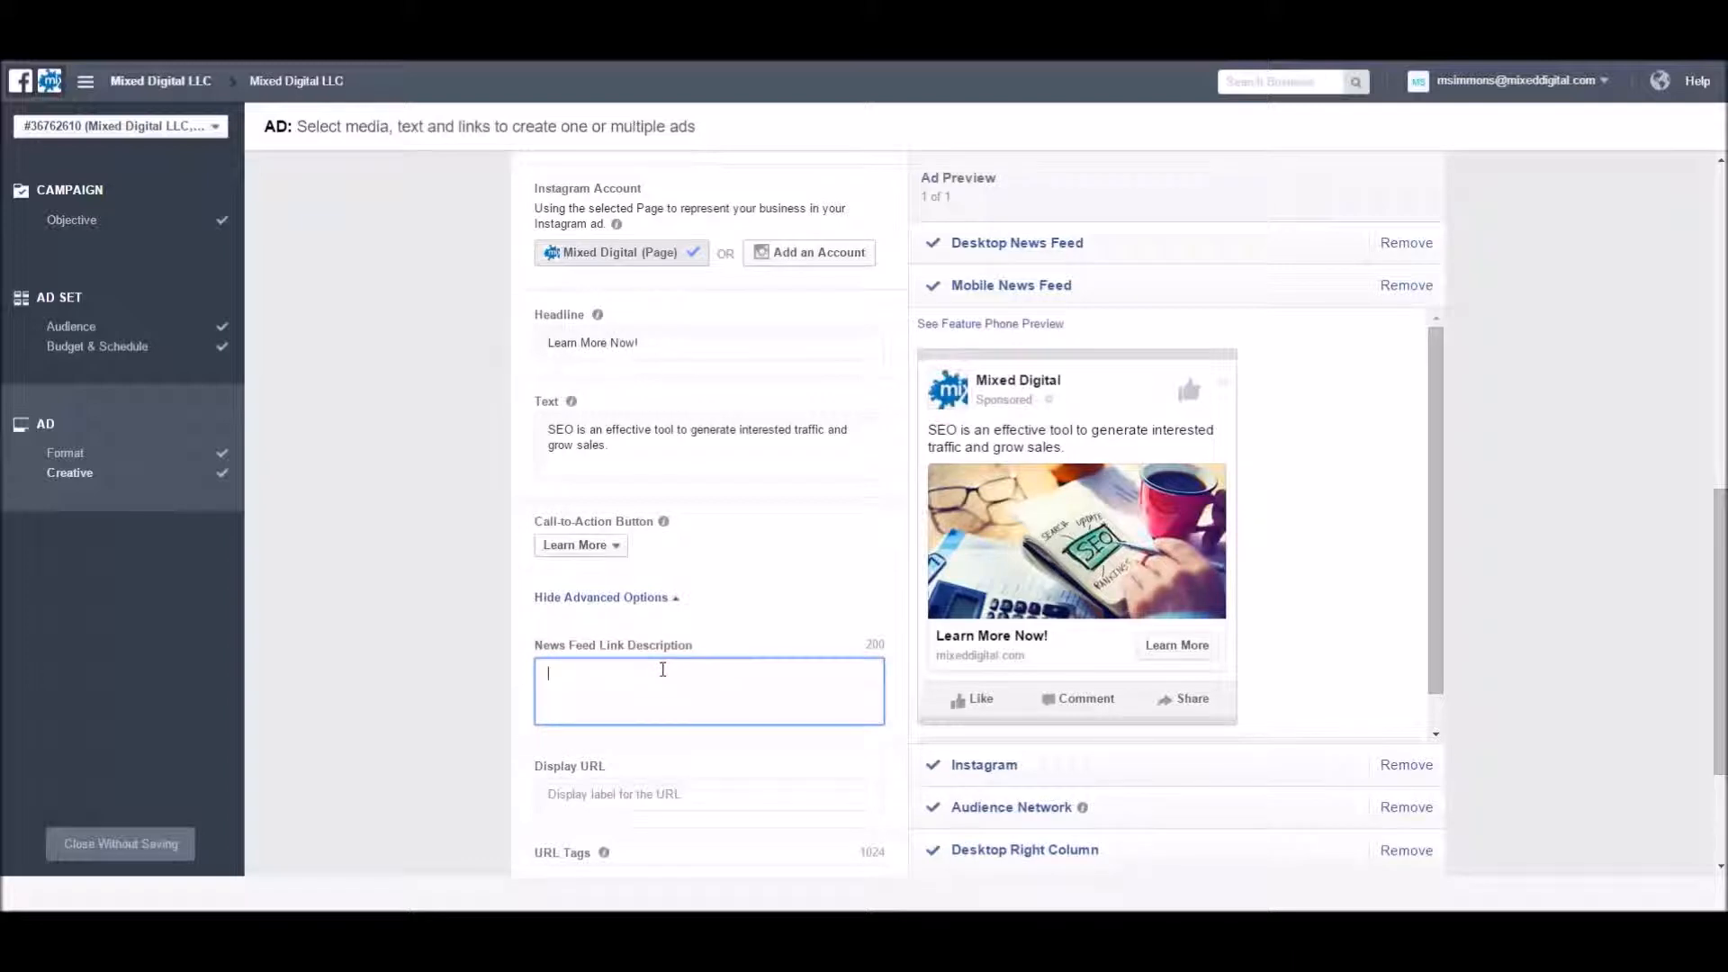
pyautogui.write('Mixed Digital is a full service digi')
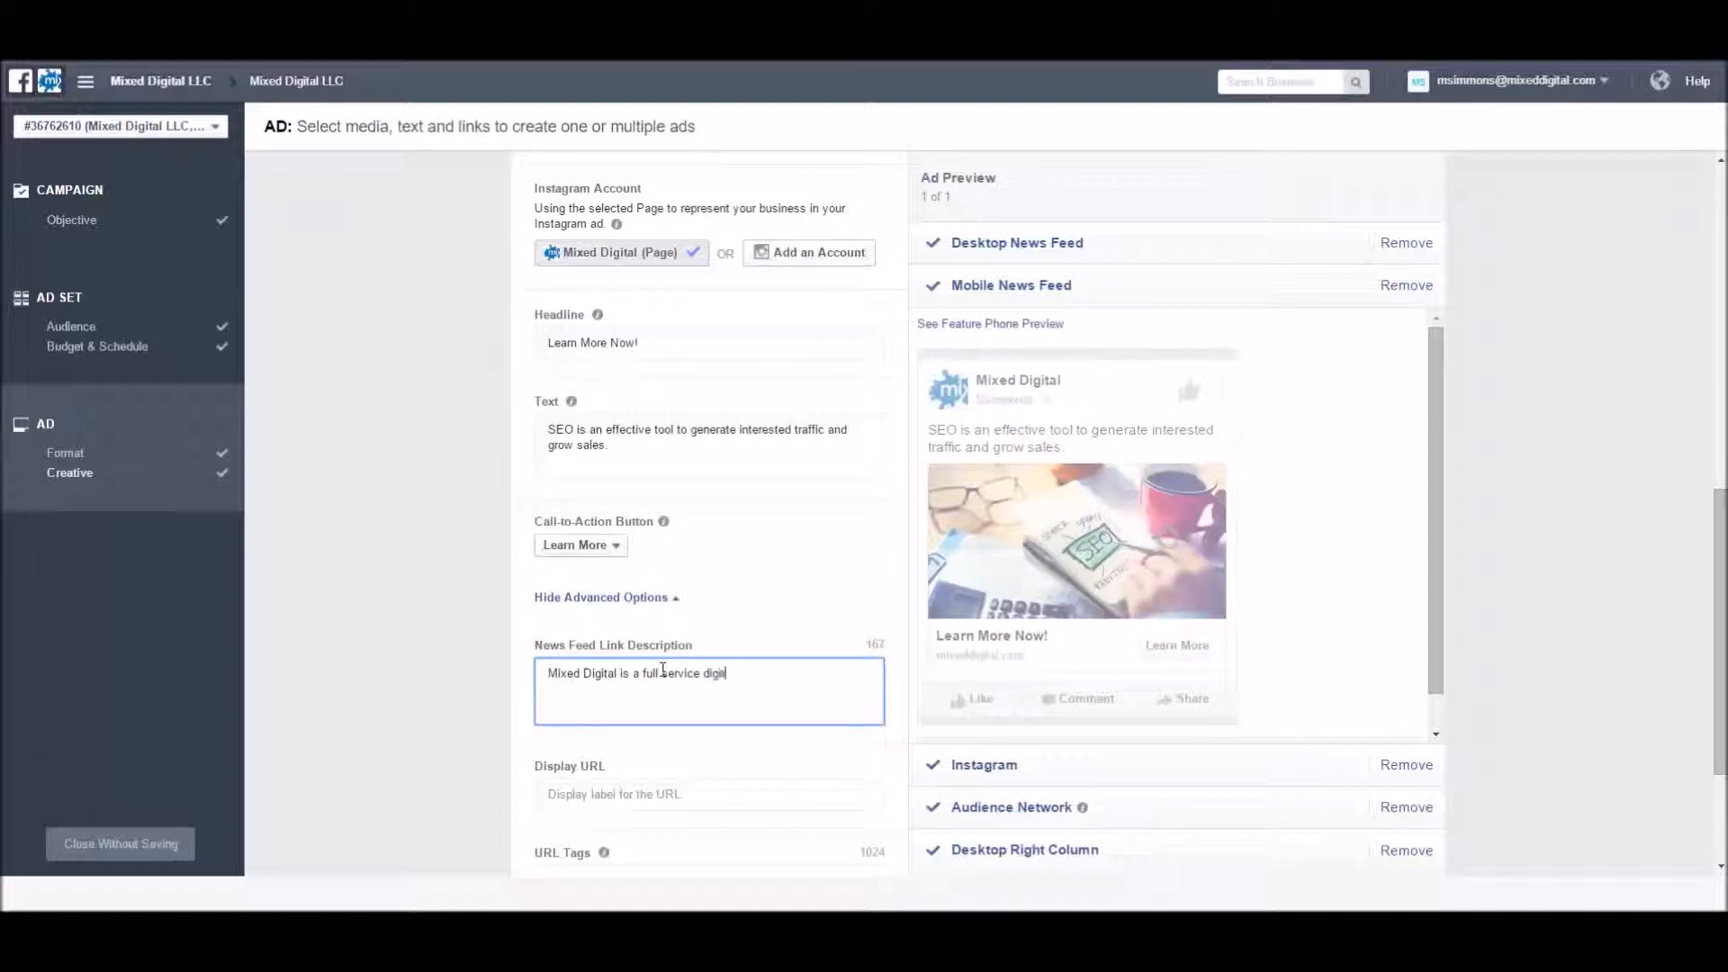
pyautogui.write('tal agency')
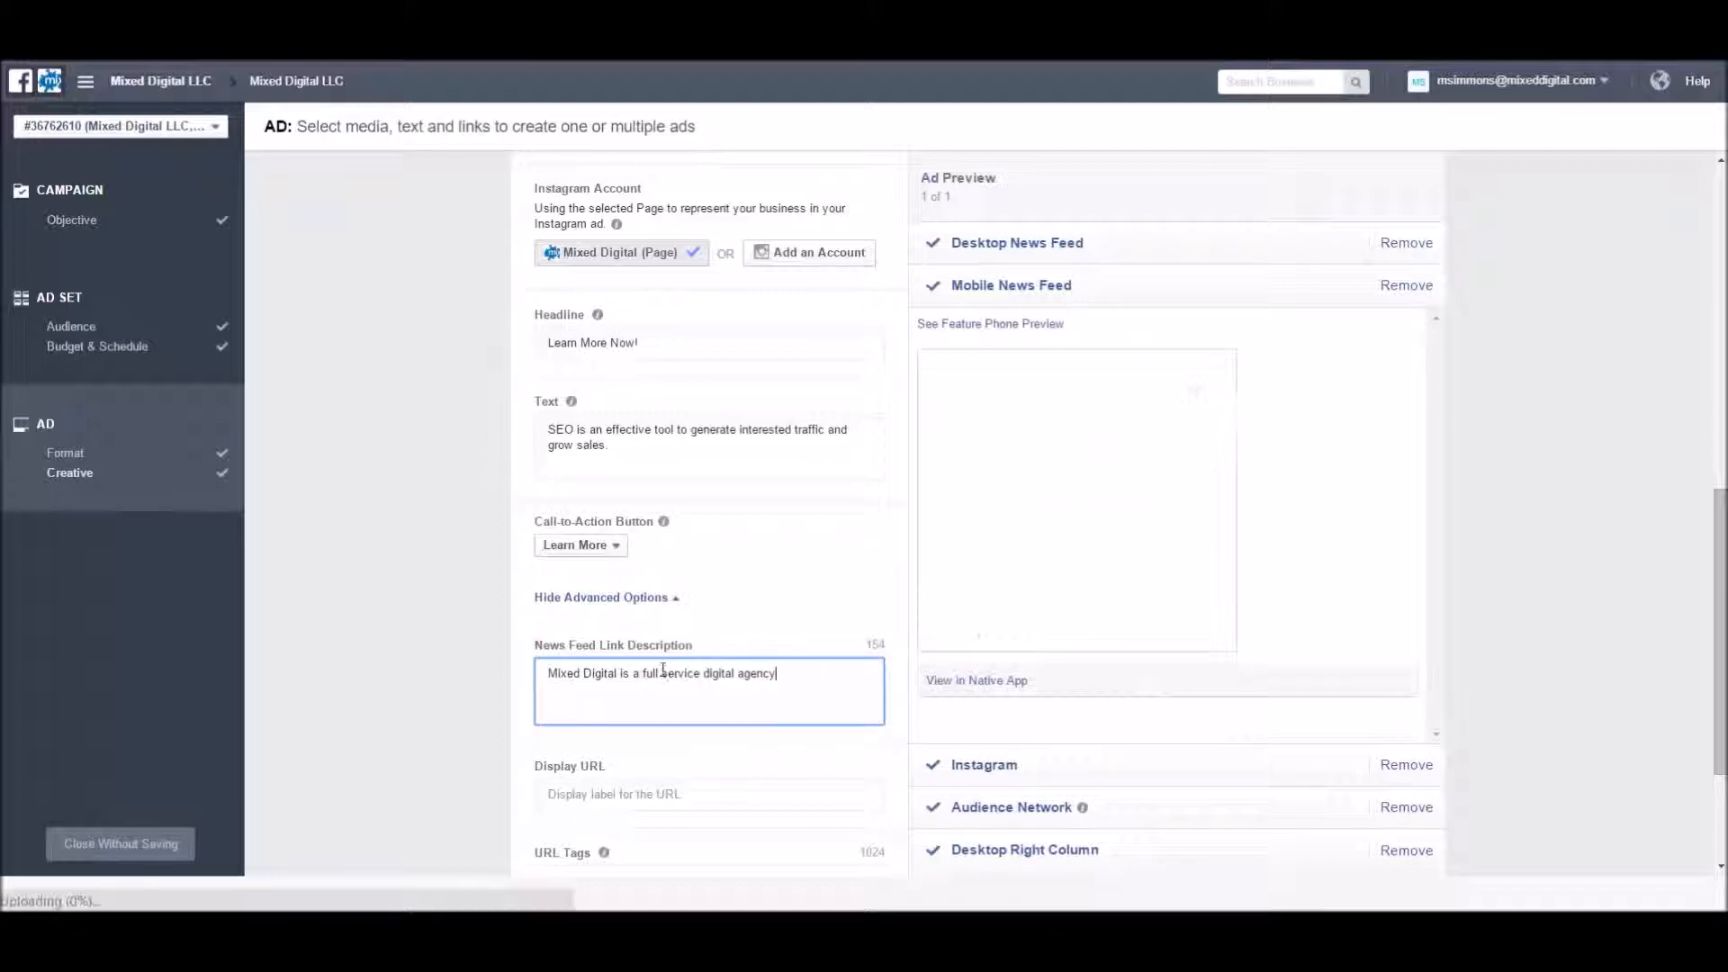
pyautogui.write(' specializing in')
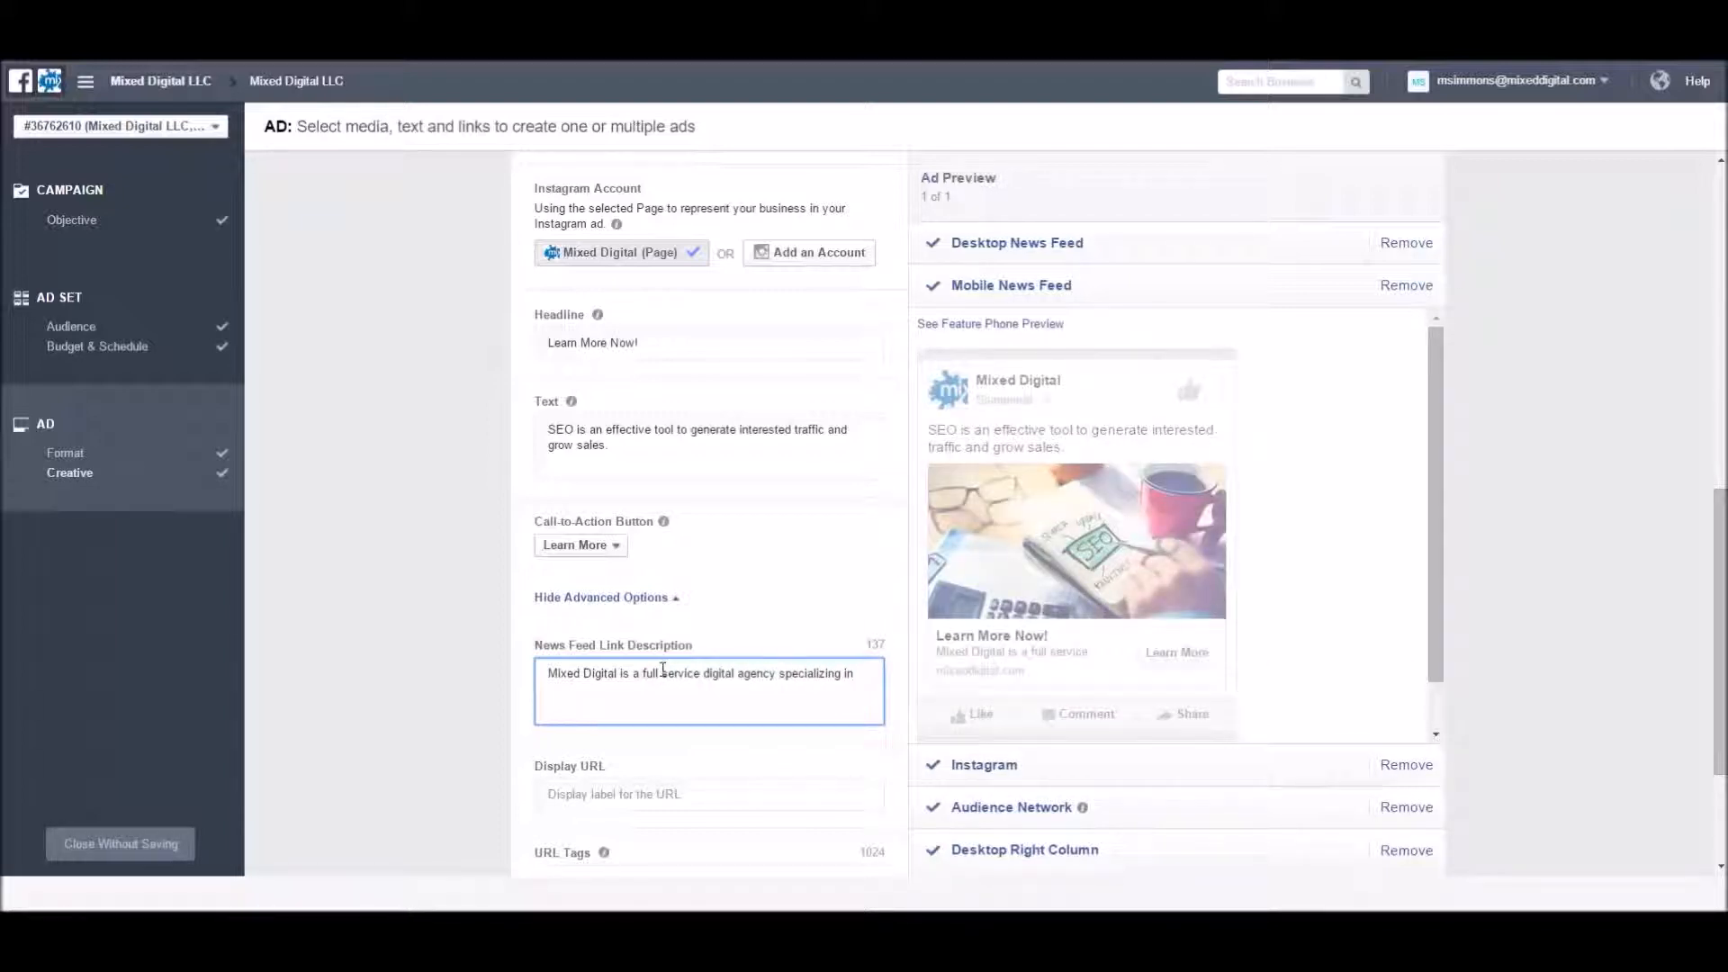
pyautogui.write(' paid and organic')
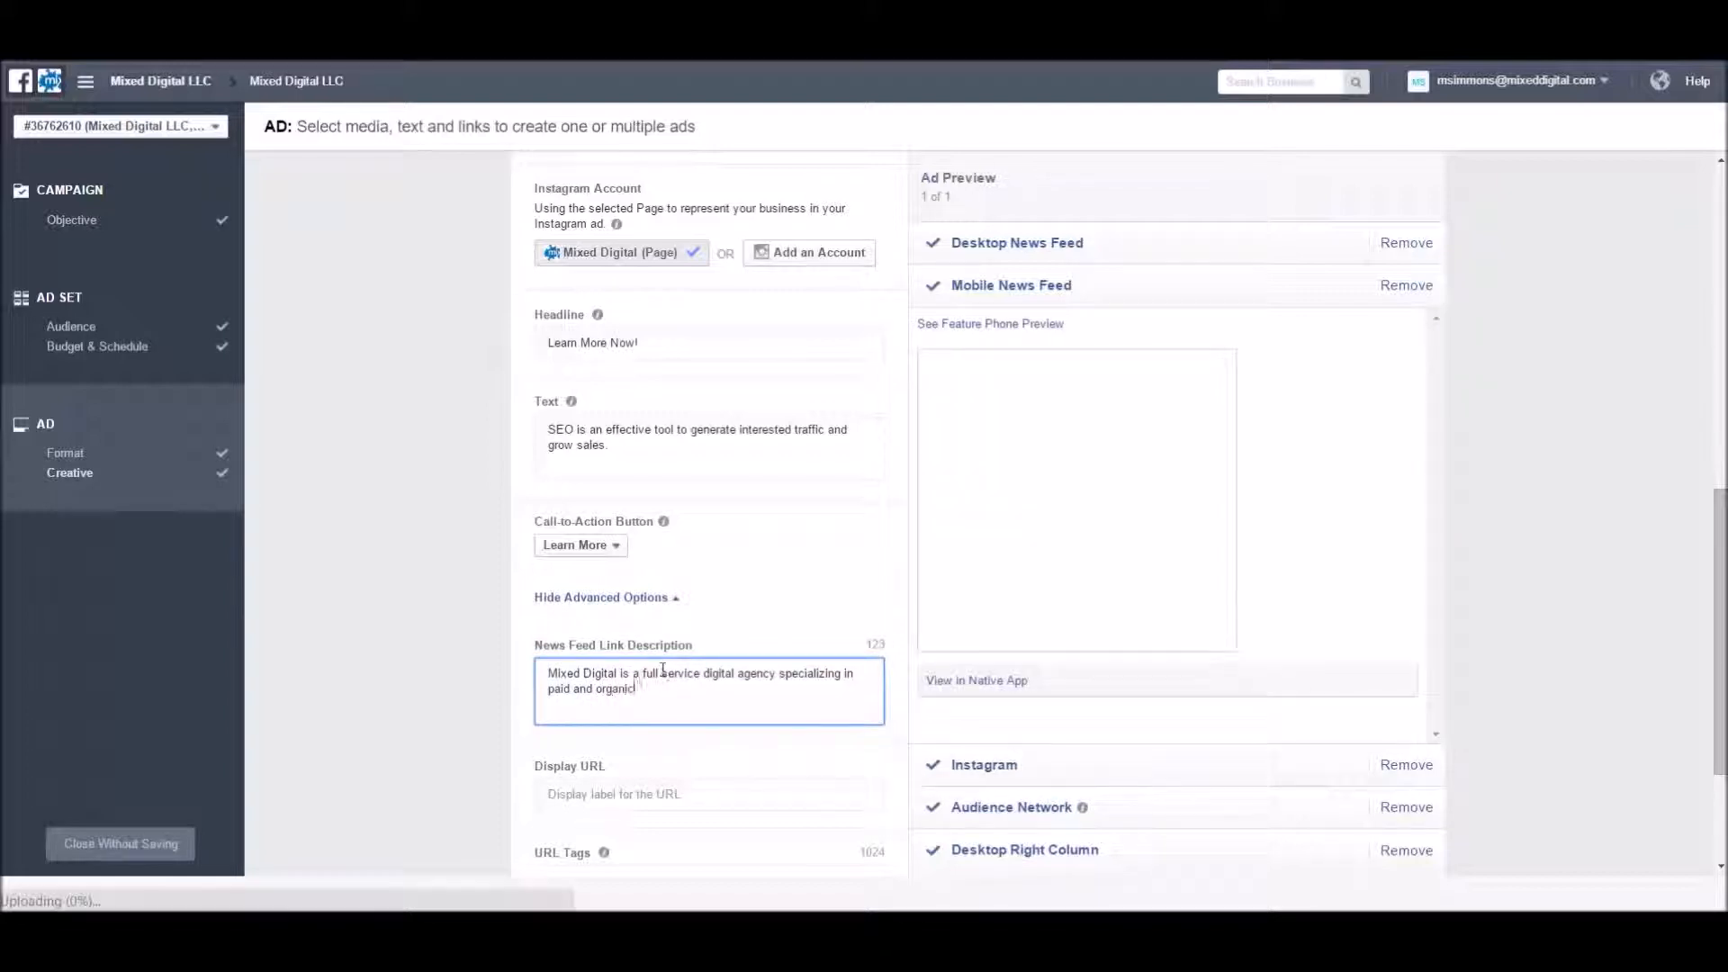
pyautogui.write(' search e')
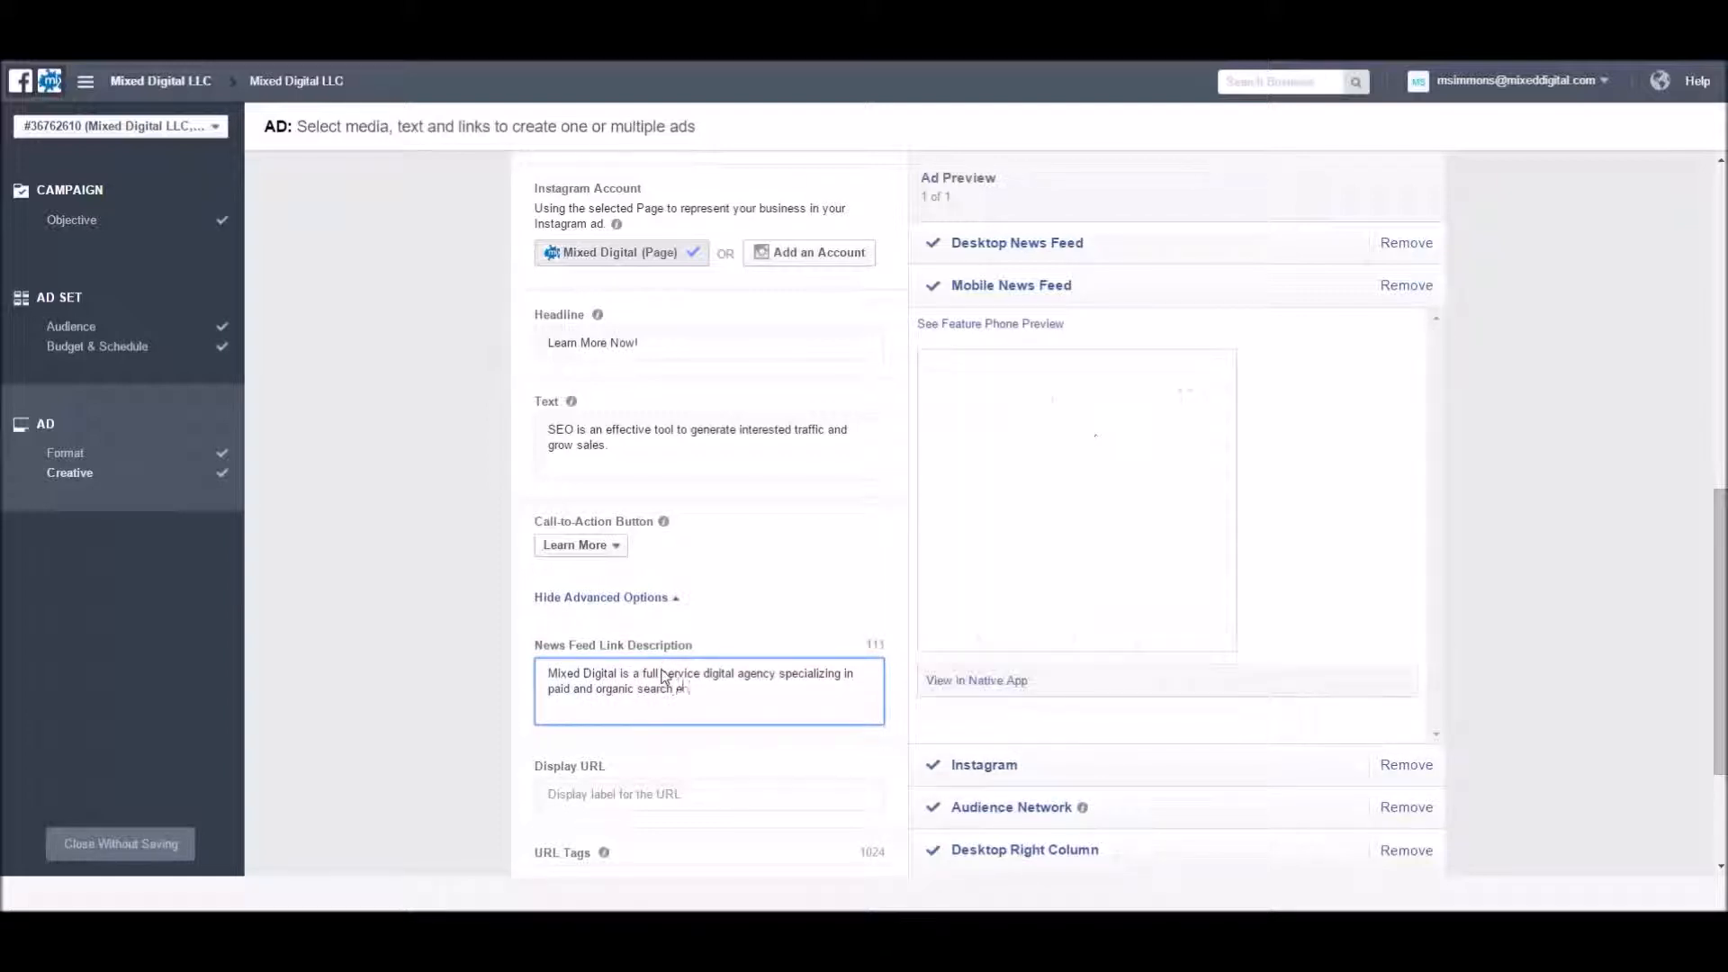
pyautogui.write('ngine marketing.')
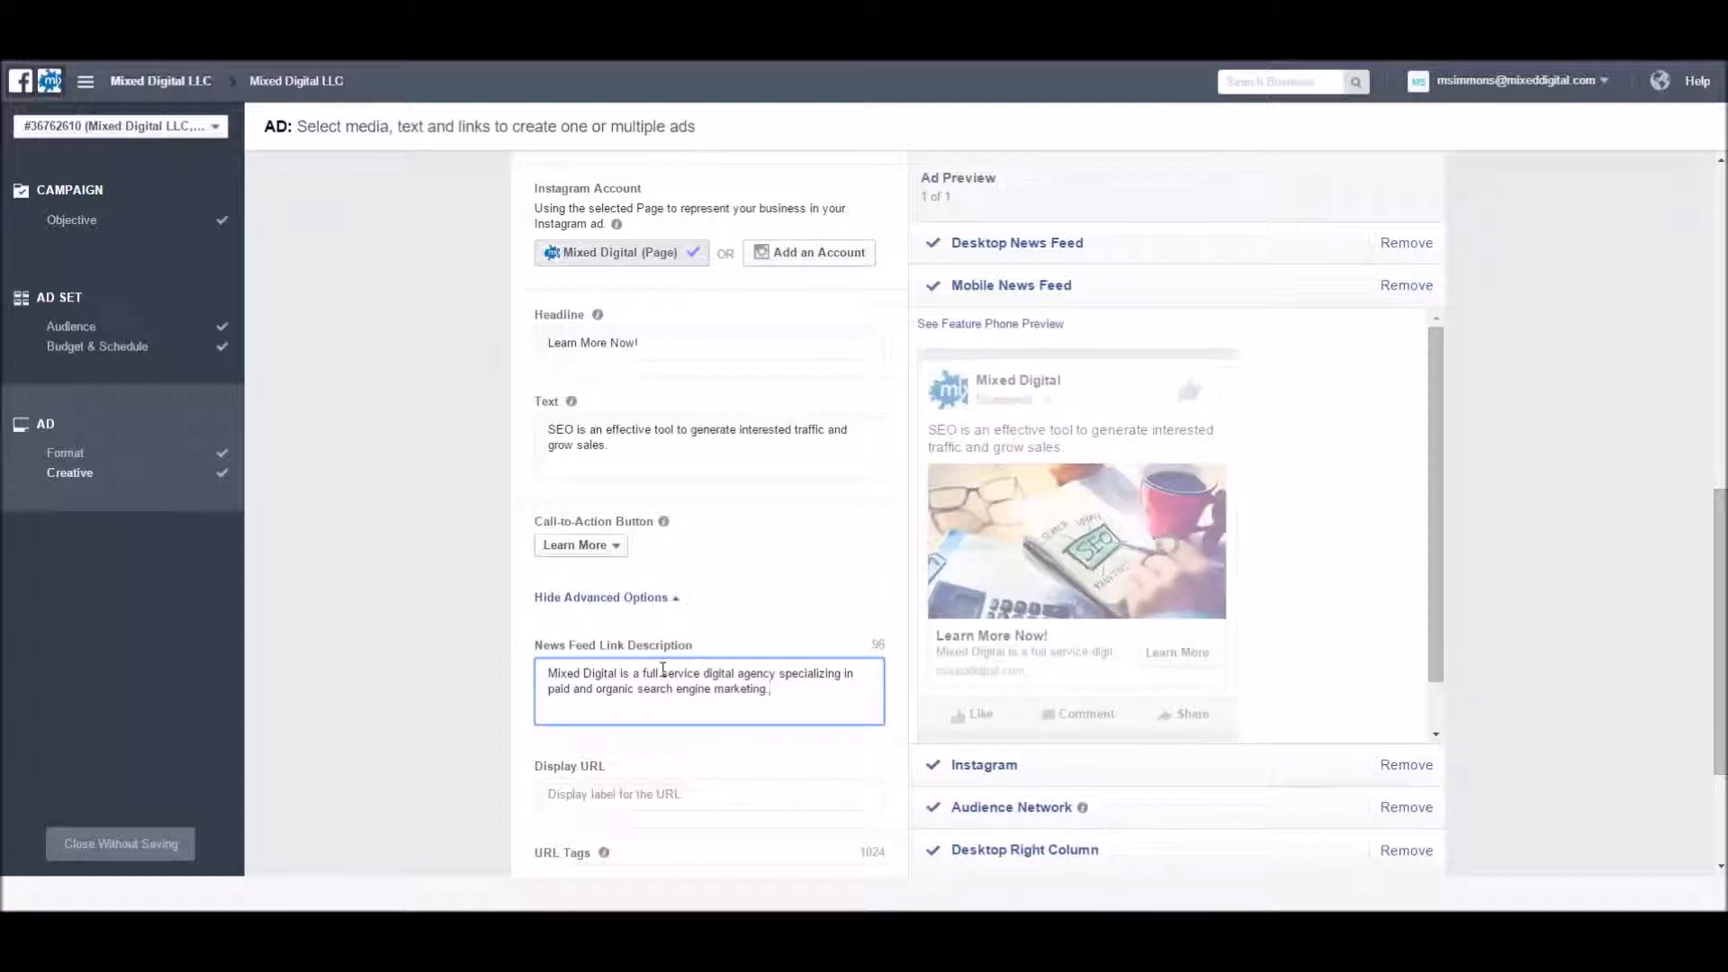
# - Set the ad's display URL to "MixedDigital.com/SEO" and check it in the Mobile News Feed preview
pyautogui.scroll(-1, 664, 630)
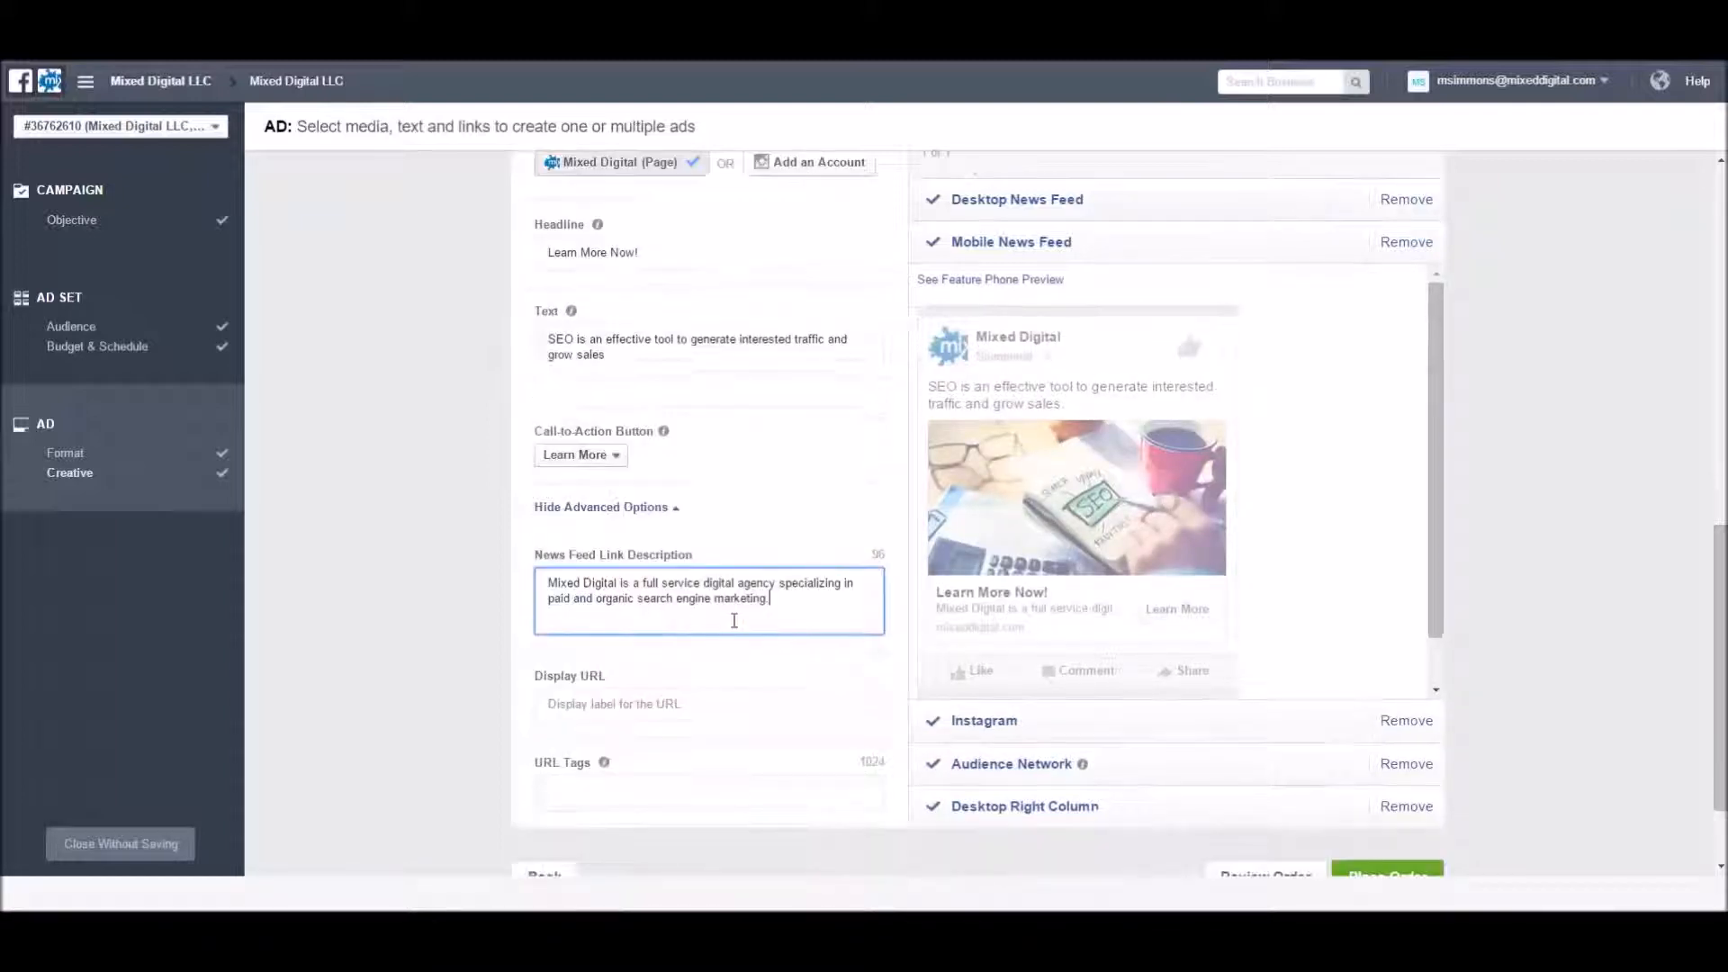
pyautogui.click(619, 711)
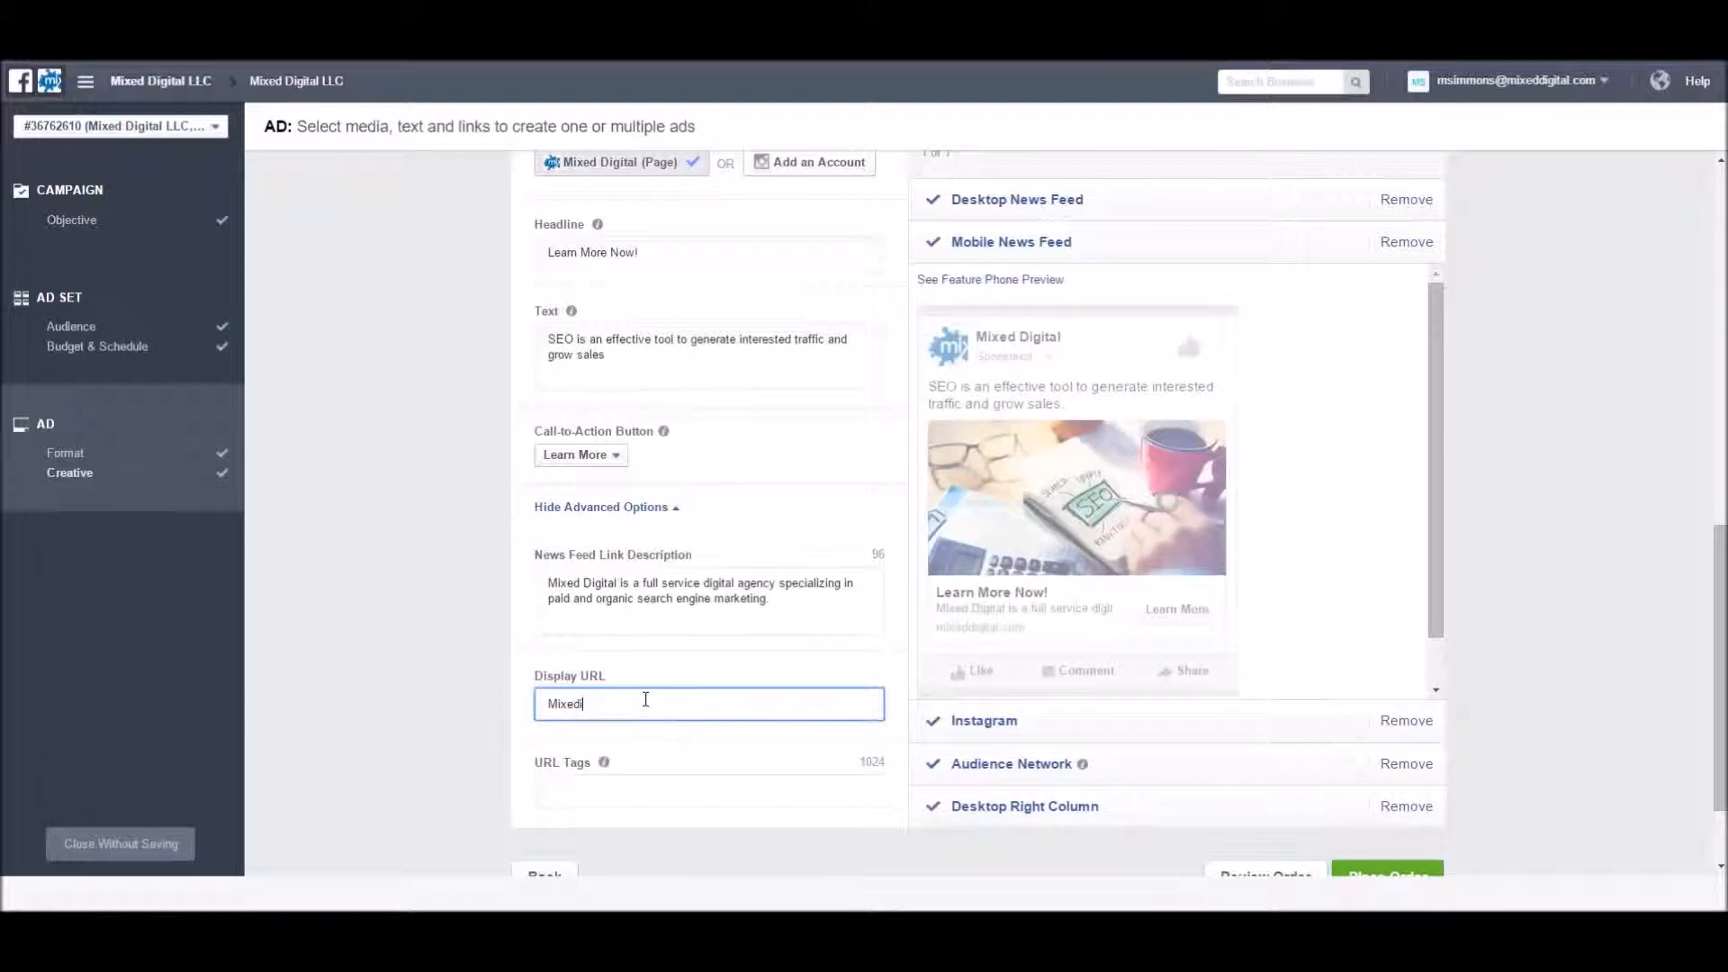
pyautogui.write('Digital')
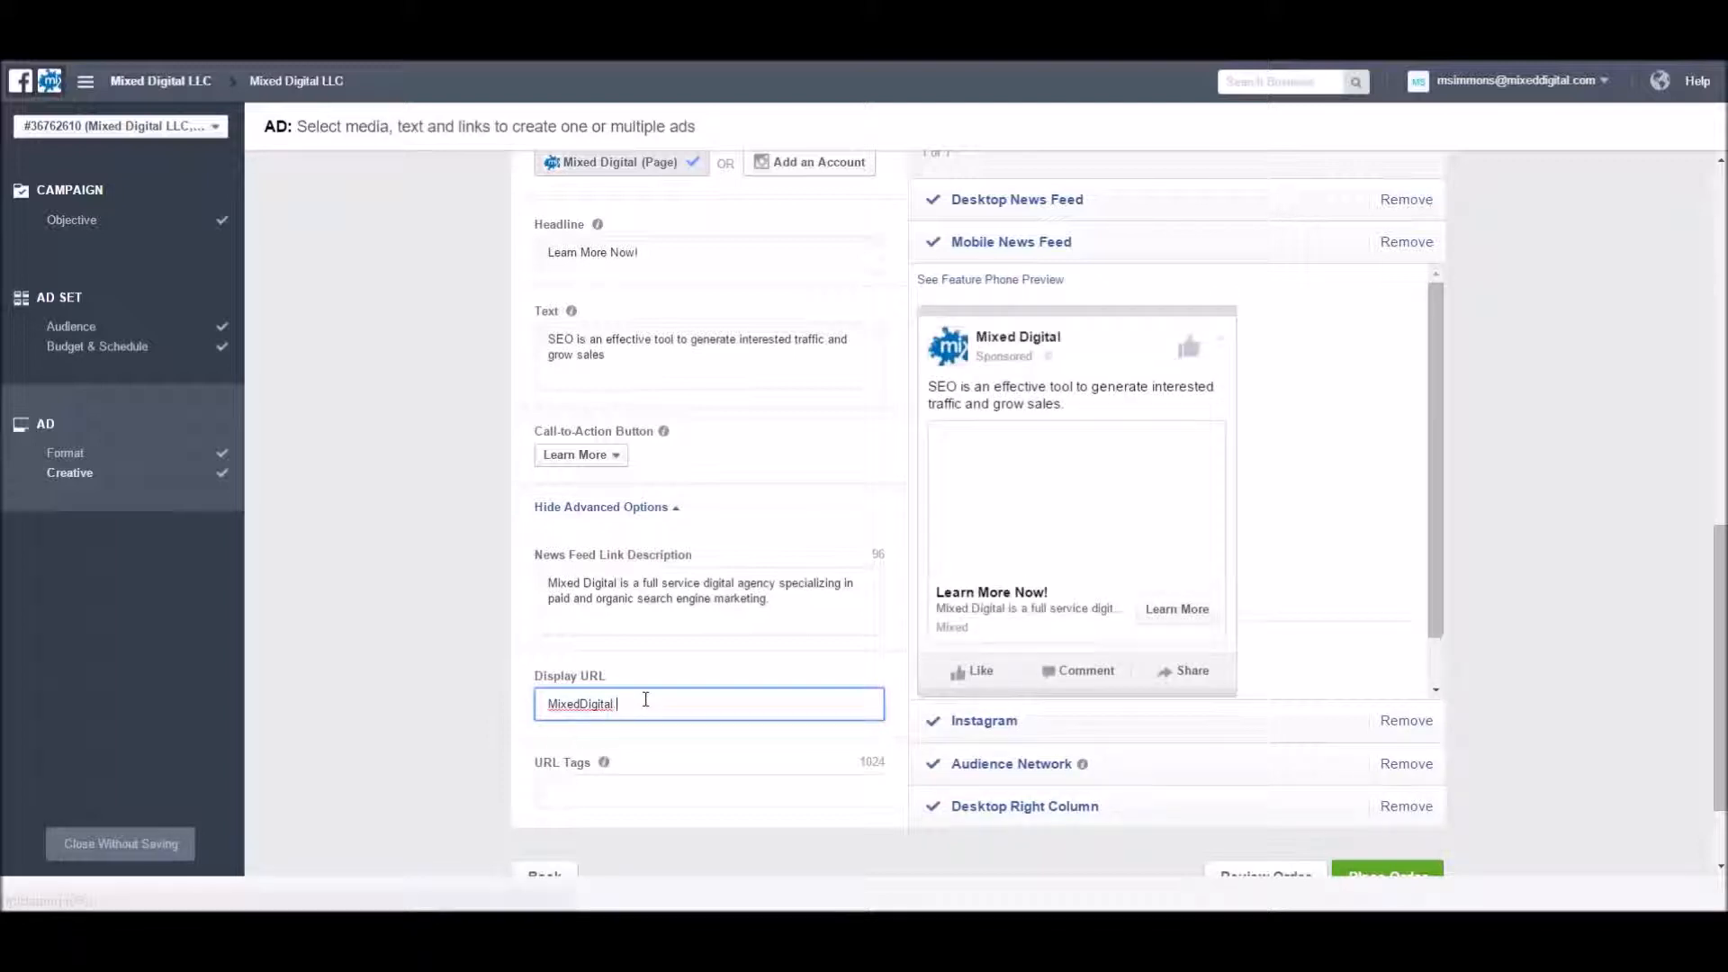
pyautogui.write('.com/SEO')
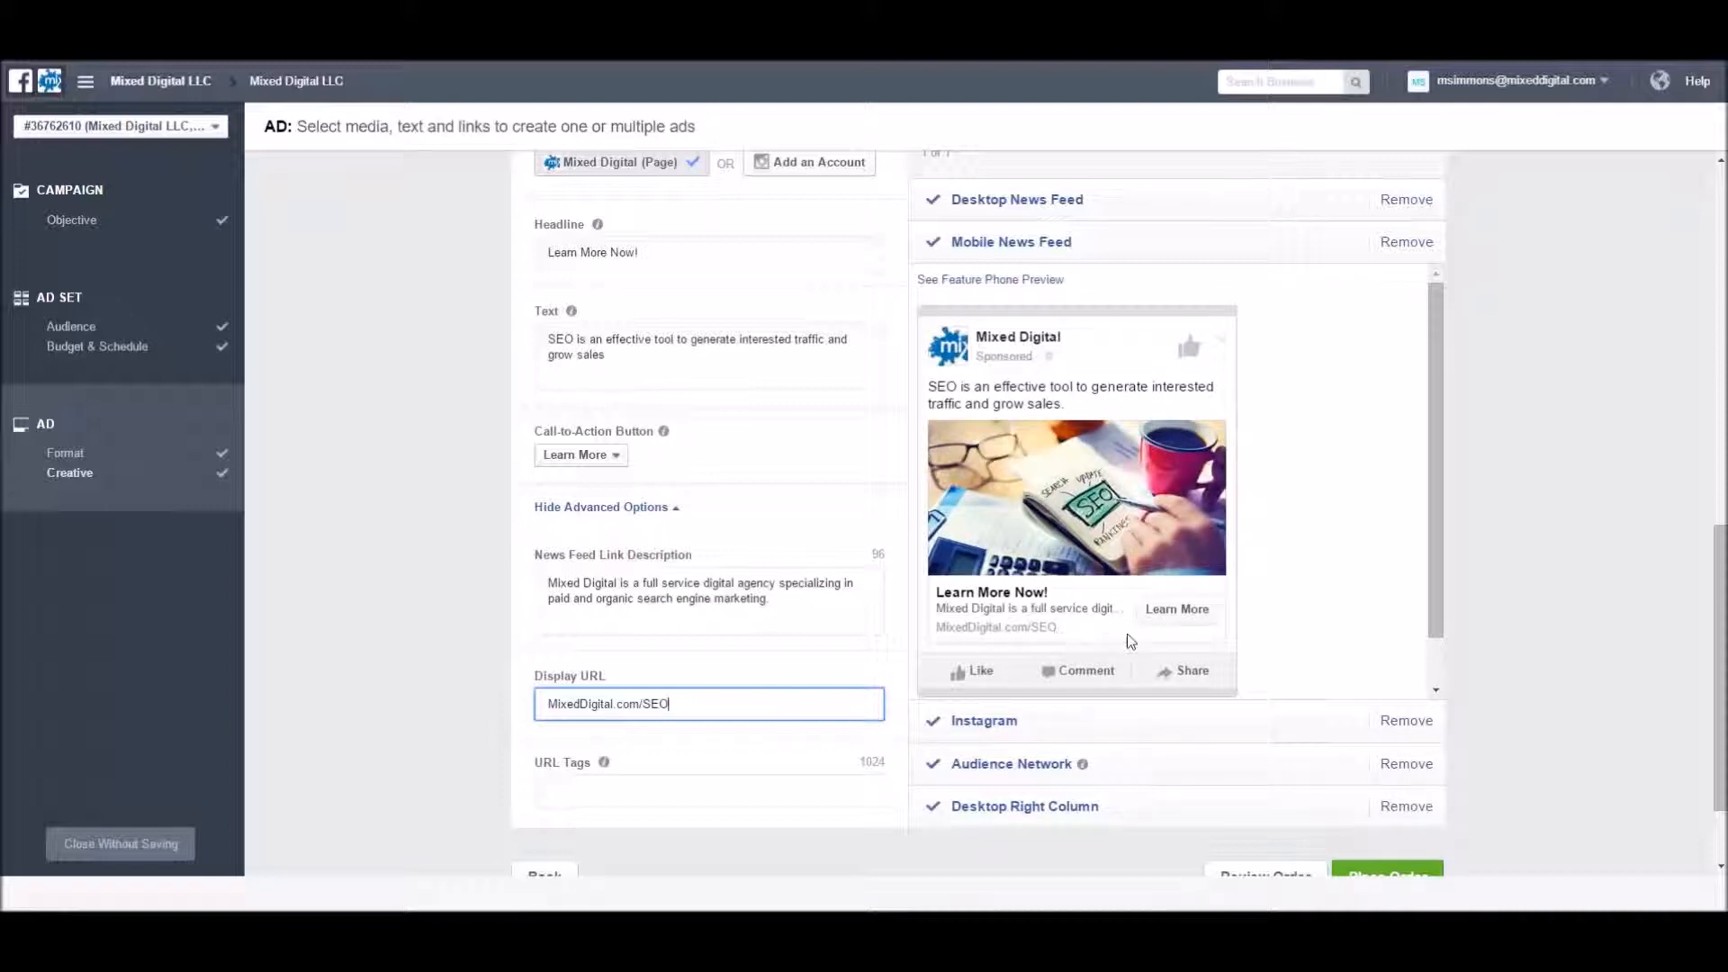
pyautogui.scroll(-1, 1158, 650)
pyautogui.scroll(1, 1356, 463)
pyautogui.scroll(2, 1293, 310)
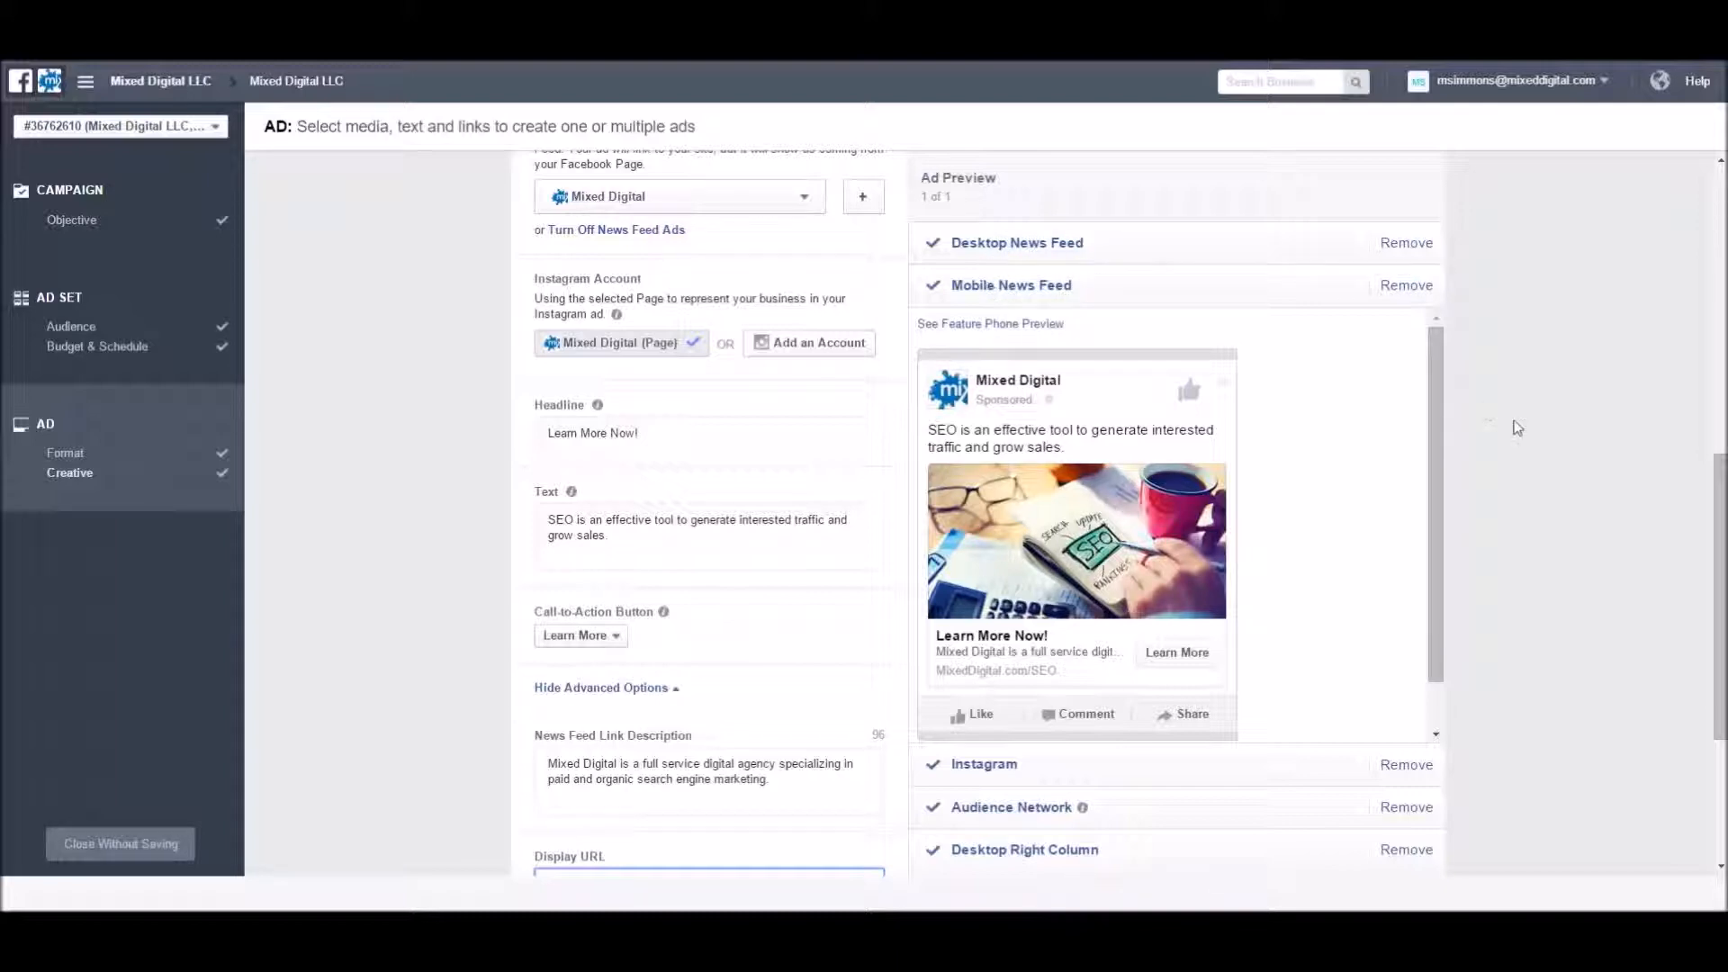
# - Remove the Desktop Right Column, Audience Network and Instagram placements from the ad
pyautogui.scroll(-4, 1336, 423)
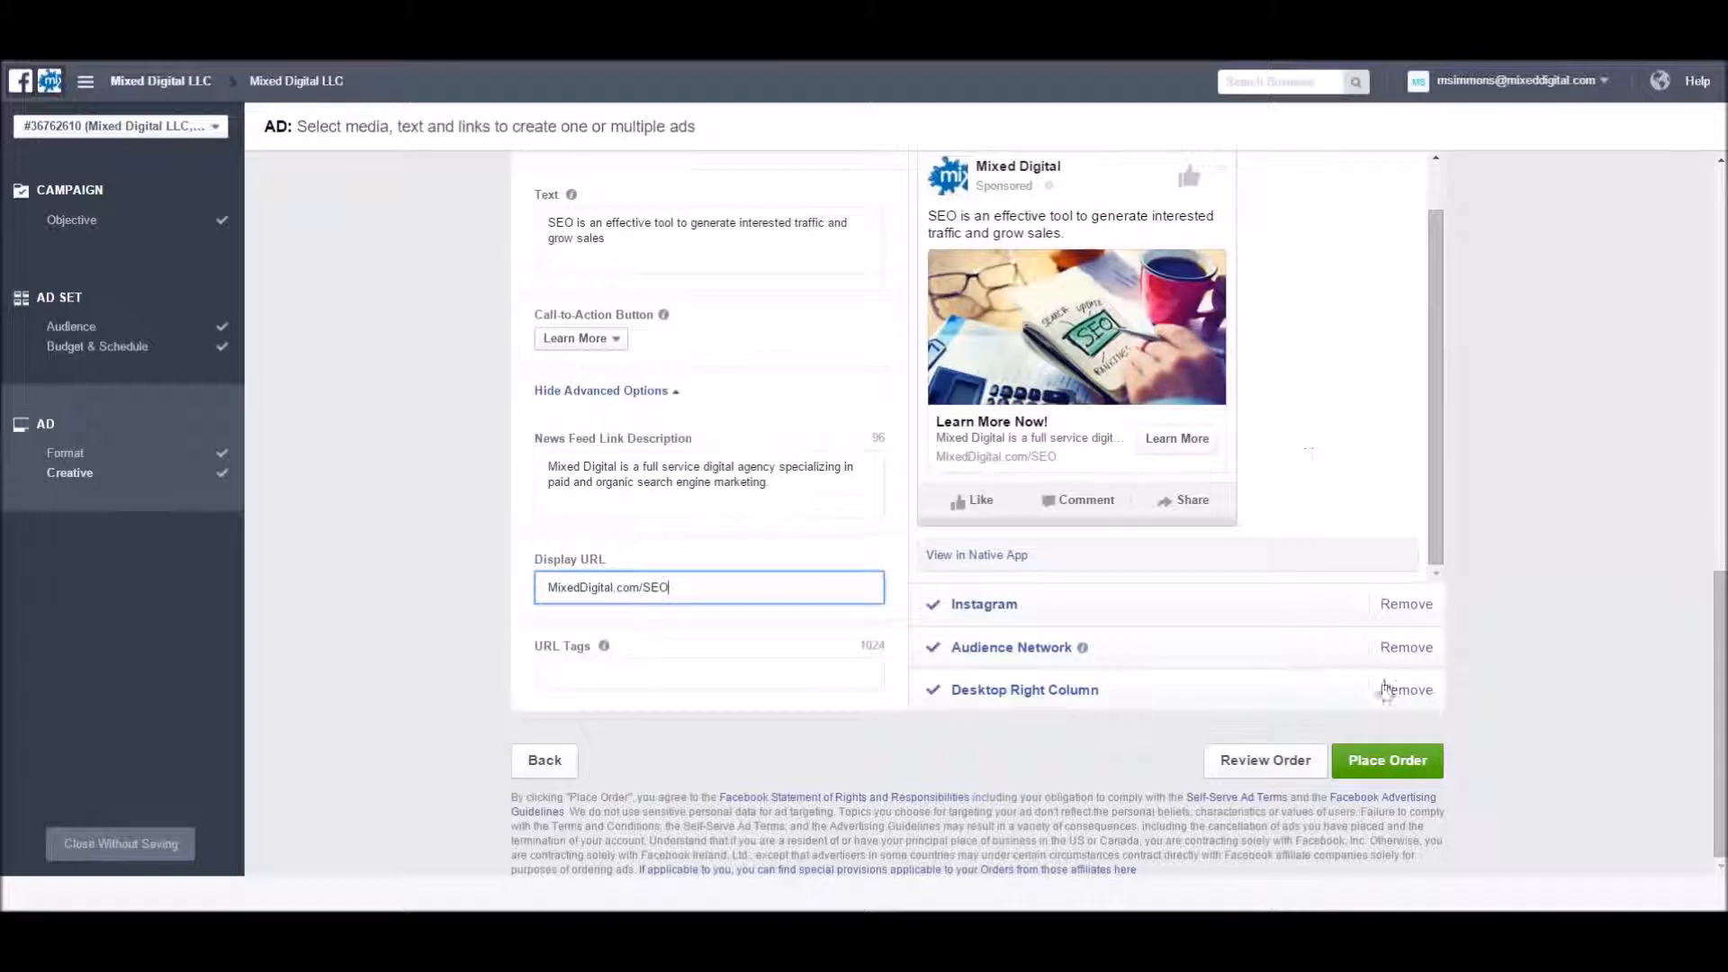
pyautogui.click(1417, 693)
pyautogui.click(1420, 695)
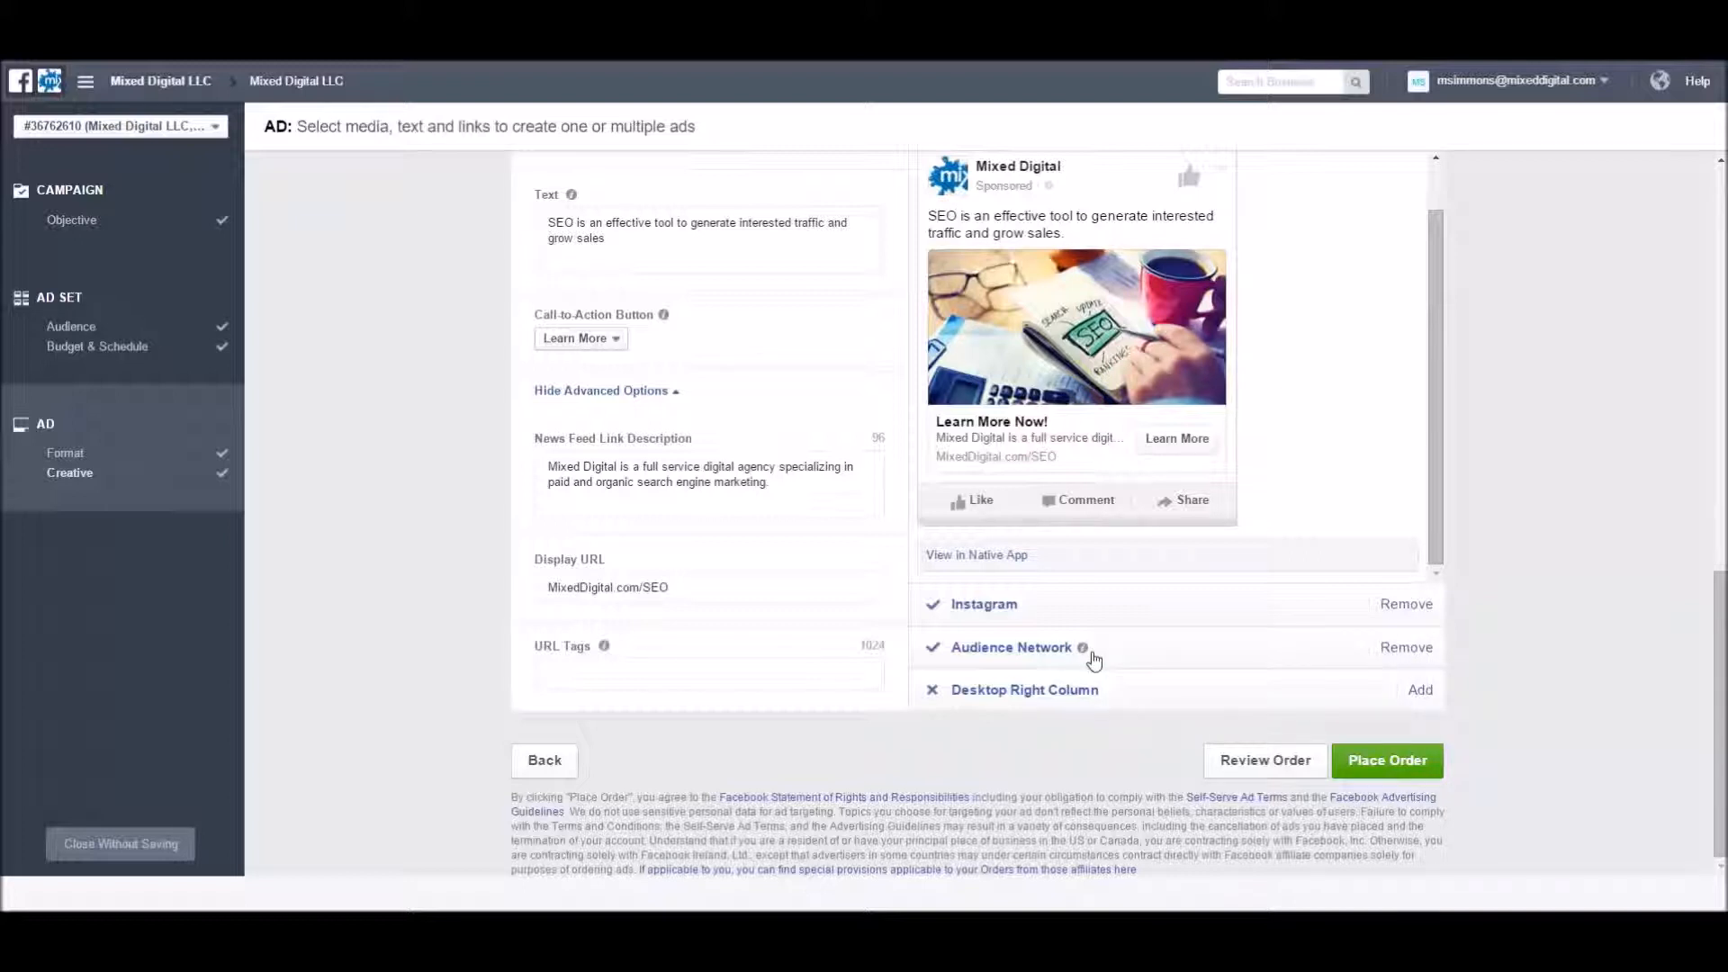
pyautogui.moveTo(1088, 657)
pyautogui.click(1406, 649)
pyautogui.click(1411, 604)
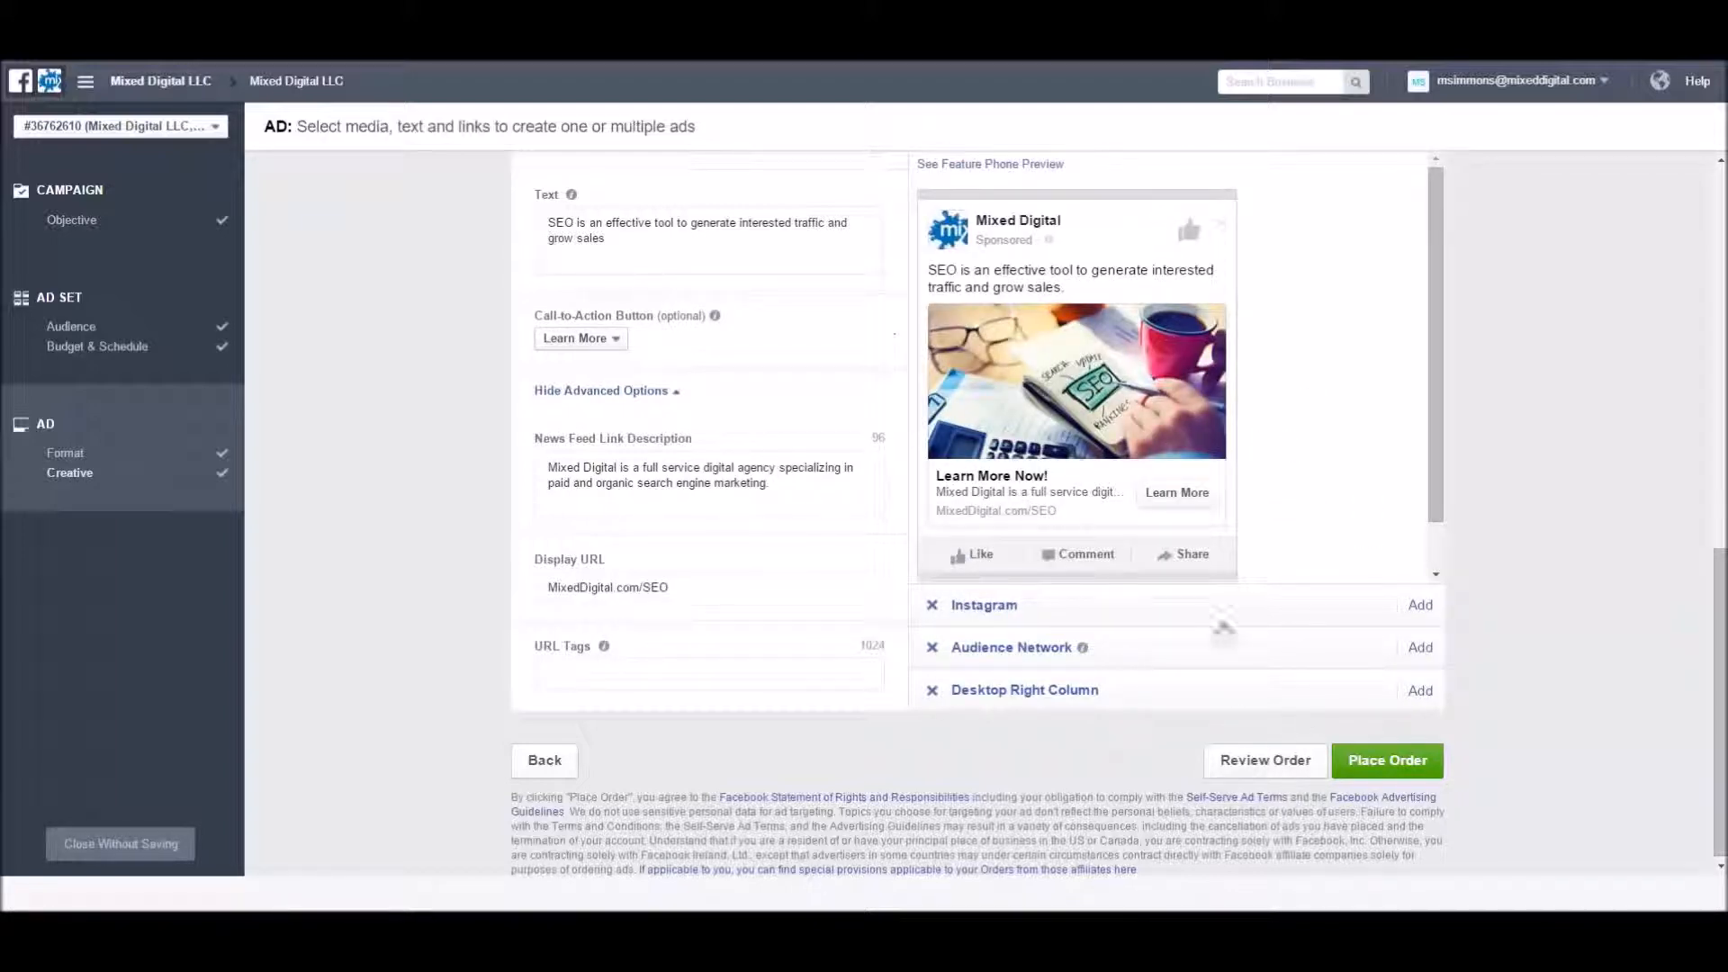
# - Review the order, name the ad "Learn More" and place the order
pyautogui.click(1263, 763)
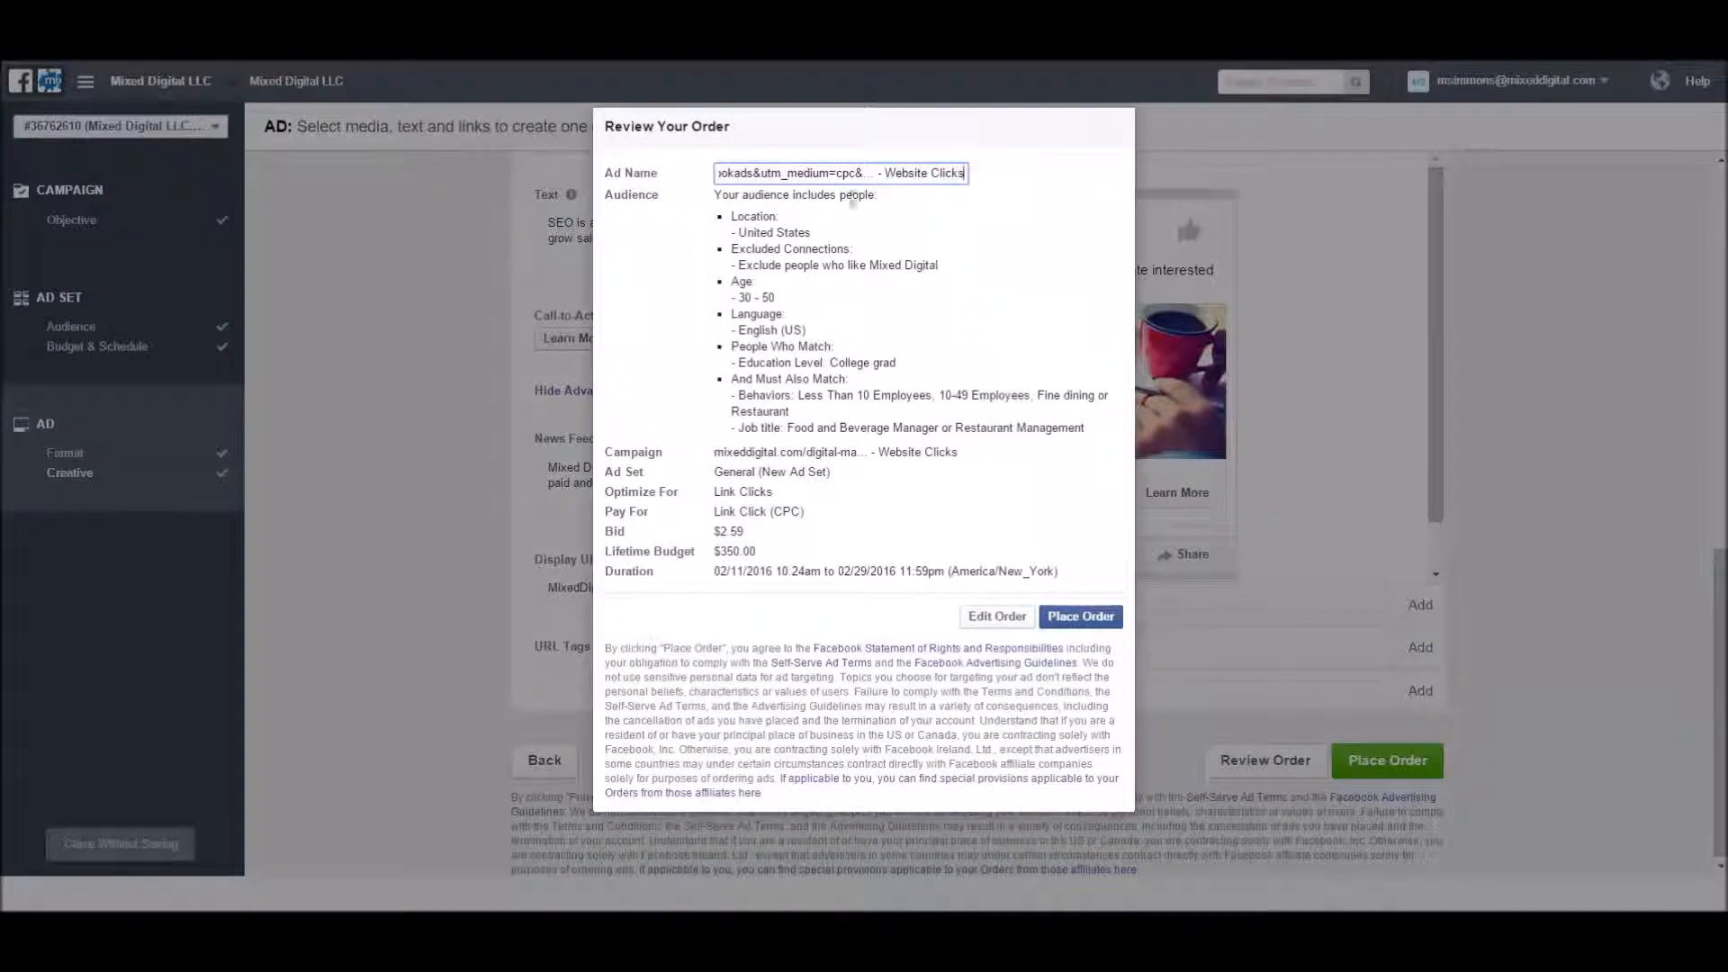
pyautogui.hotkey('ctrl', 'a')
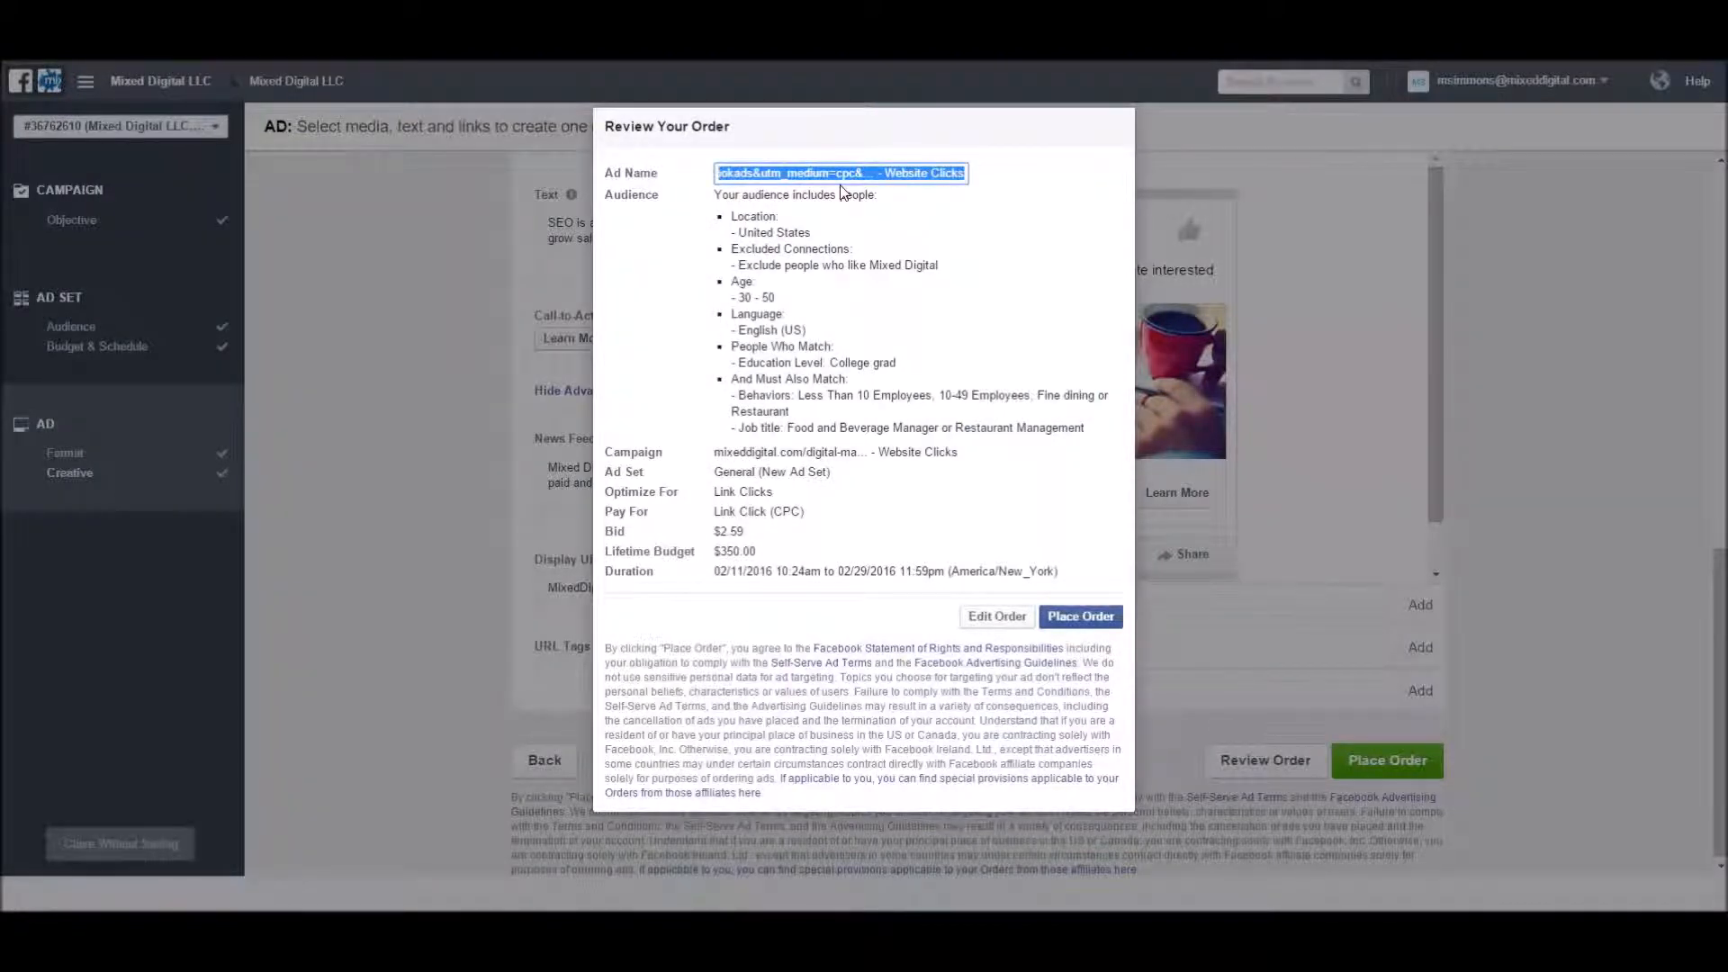
pyautogui.write('Learn More')
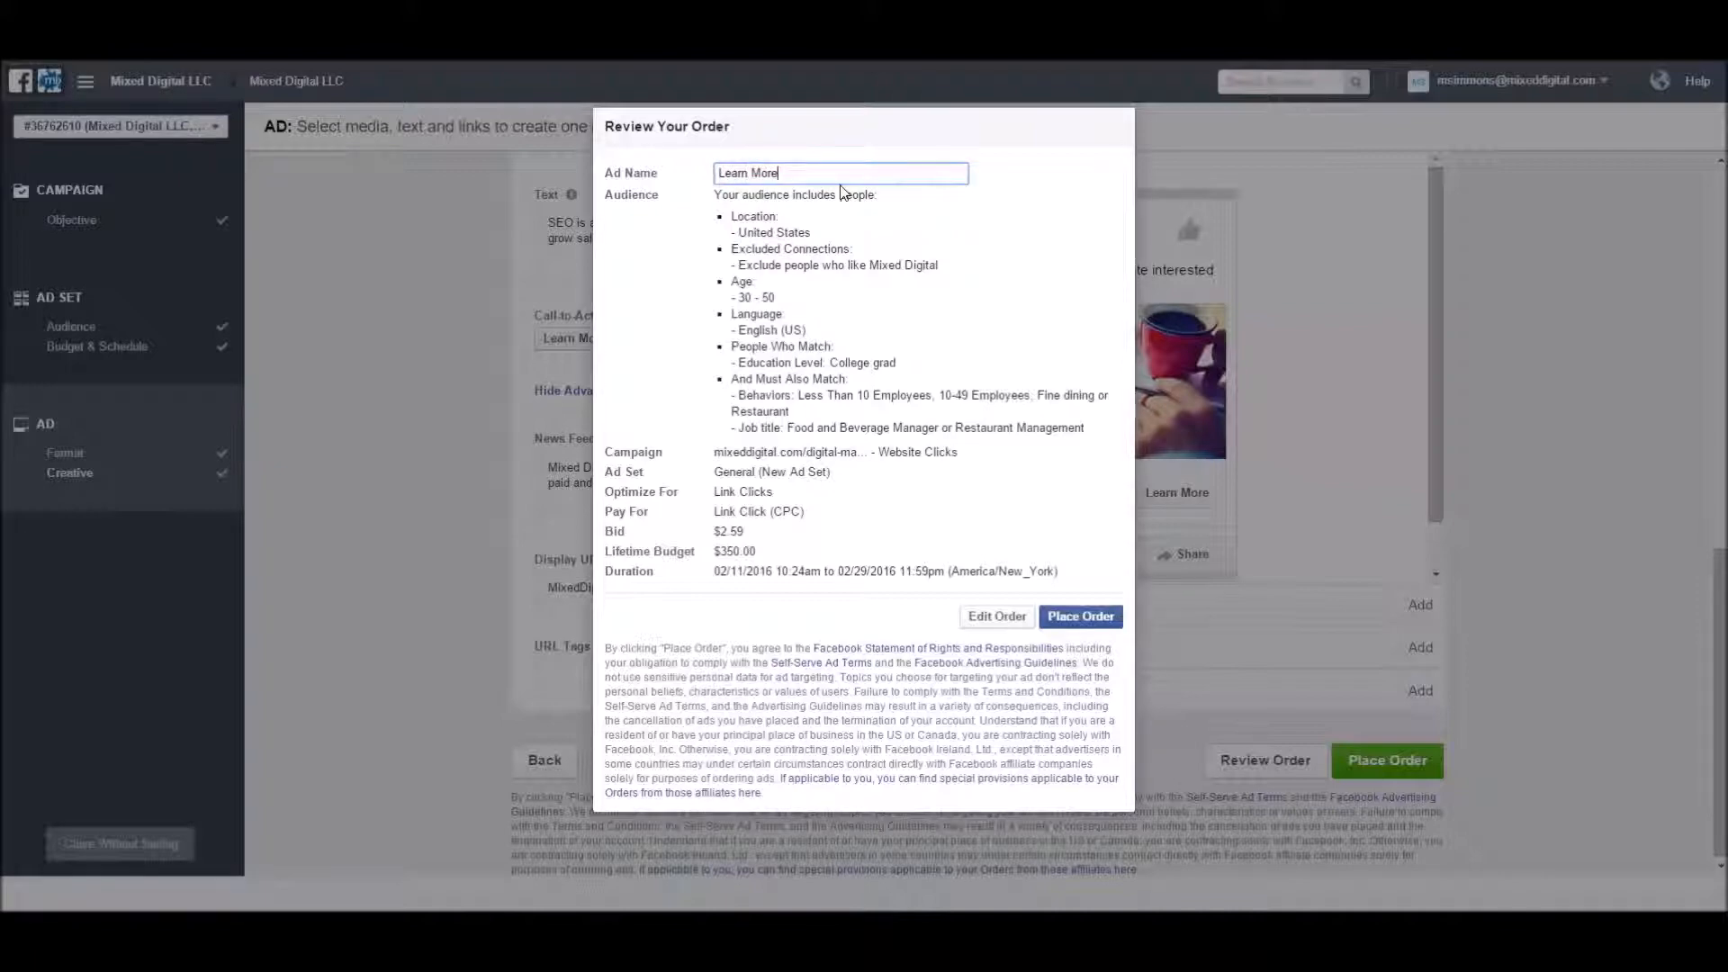
pyautogui.click(1085, 618)
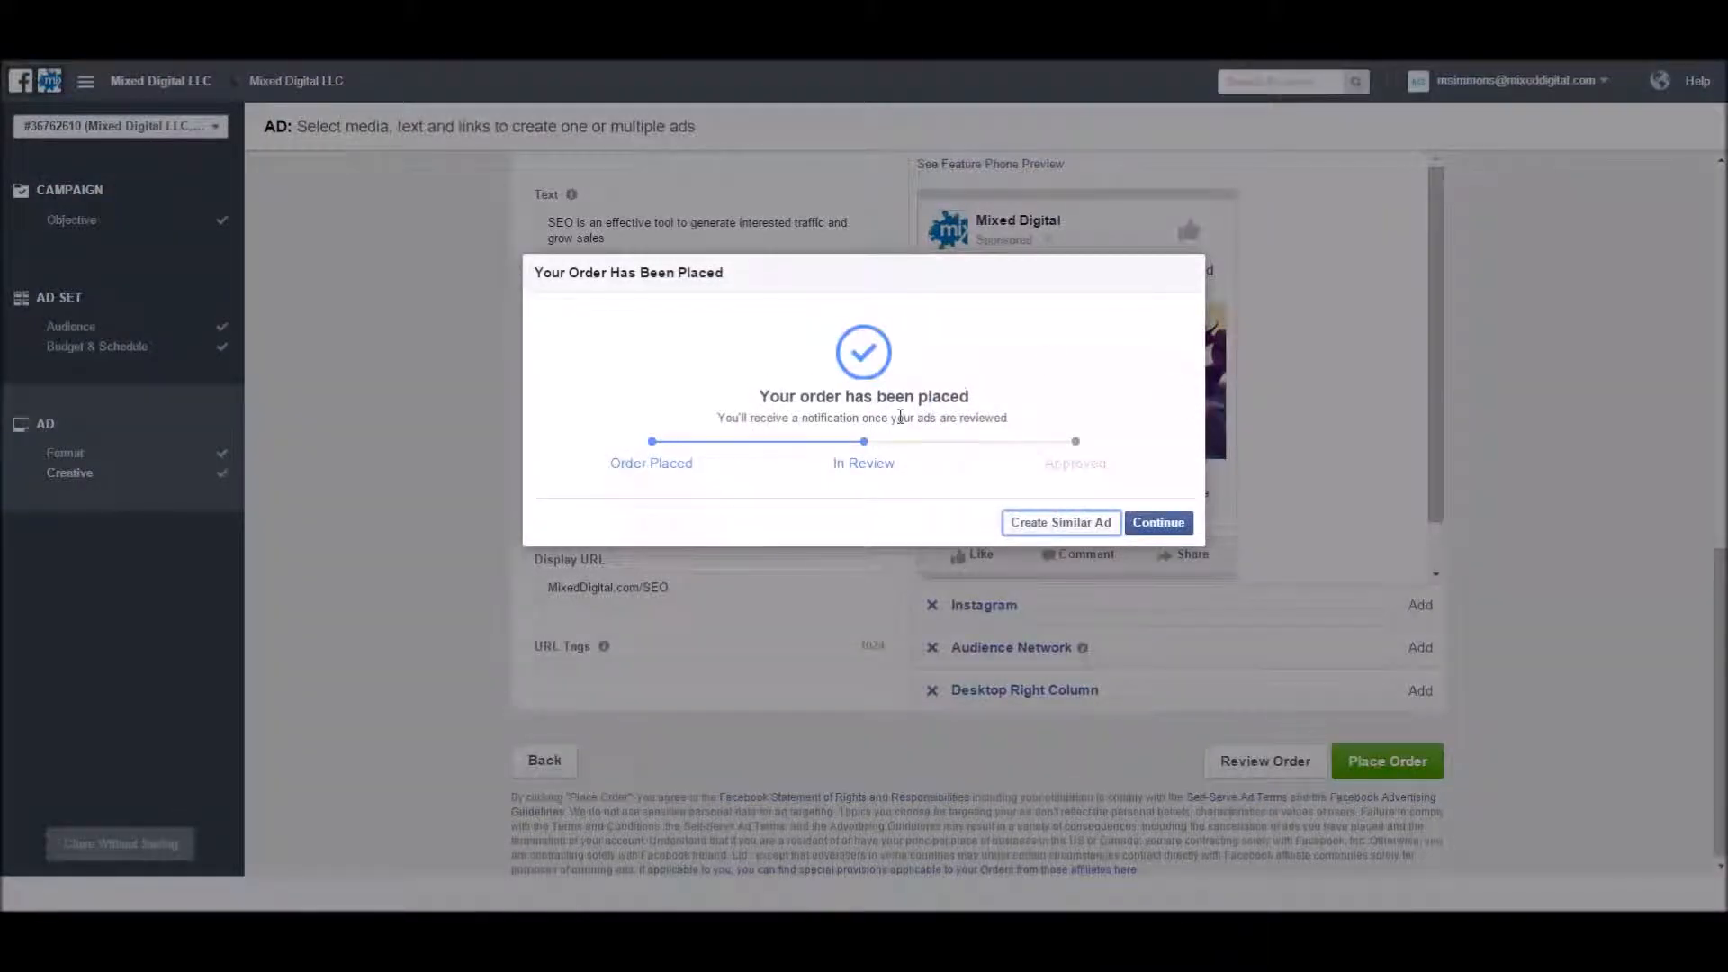
# - Create a similar ad in the existing ad set with the headline "Contact us Now!" and a Contact Us call-to-action button
pyautogui.click(1062, 524)
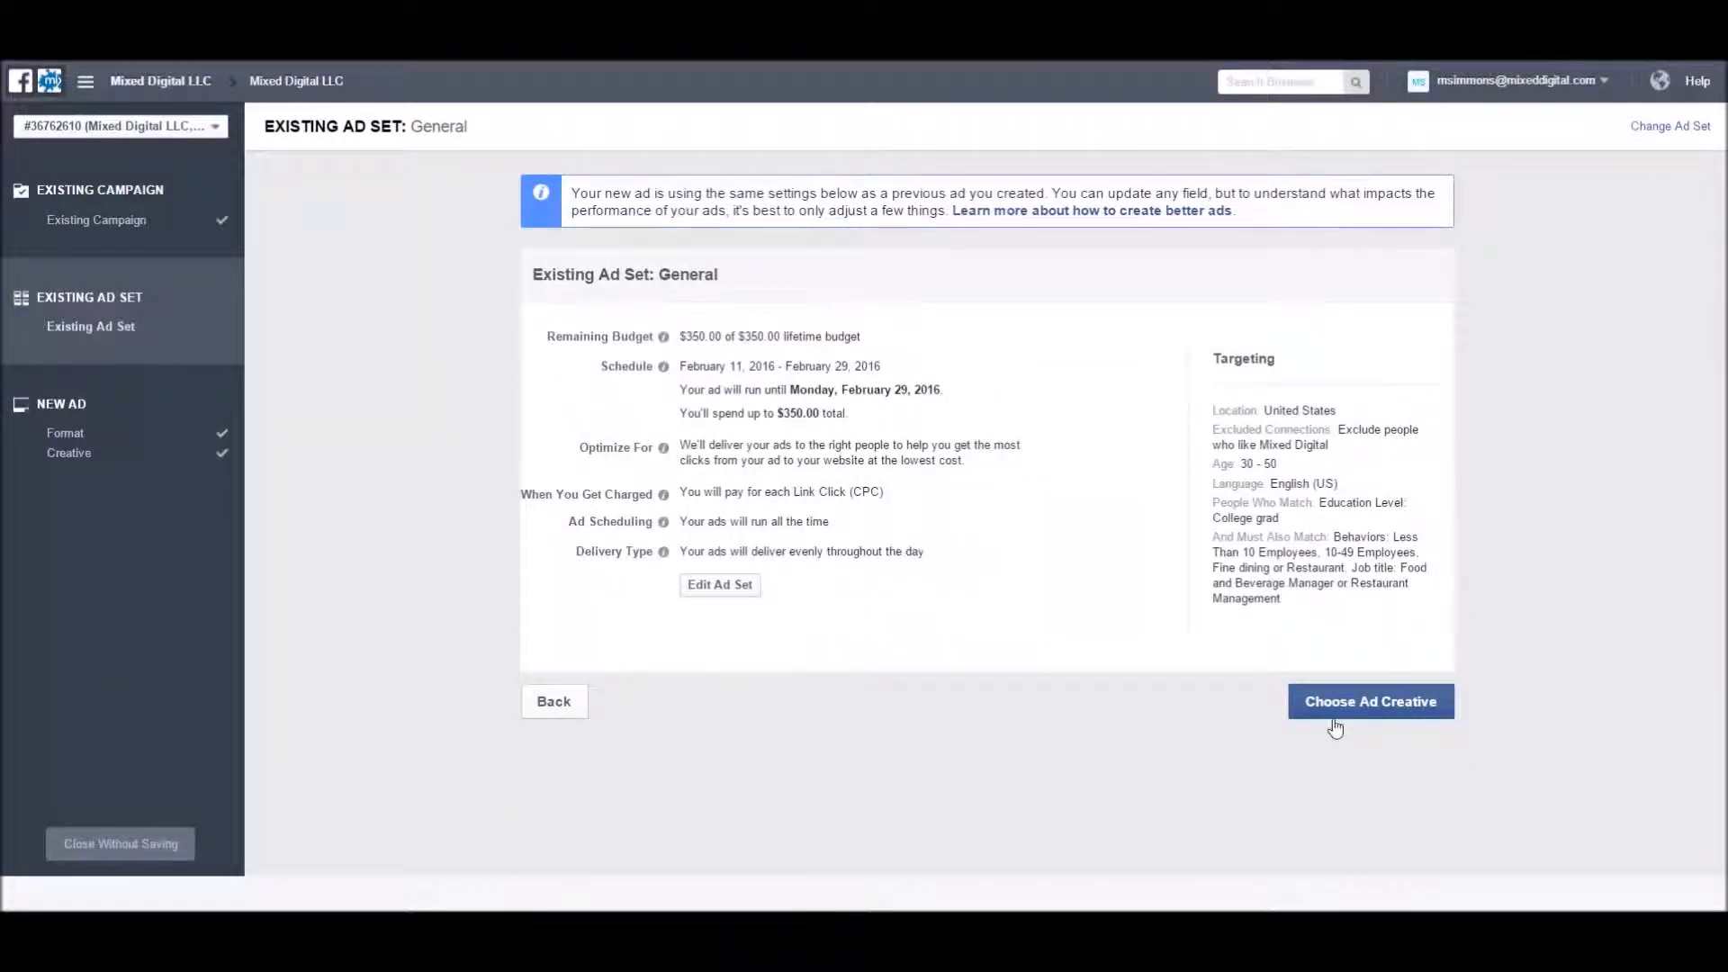
pyautogui.click(1388, 726)
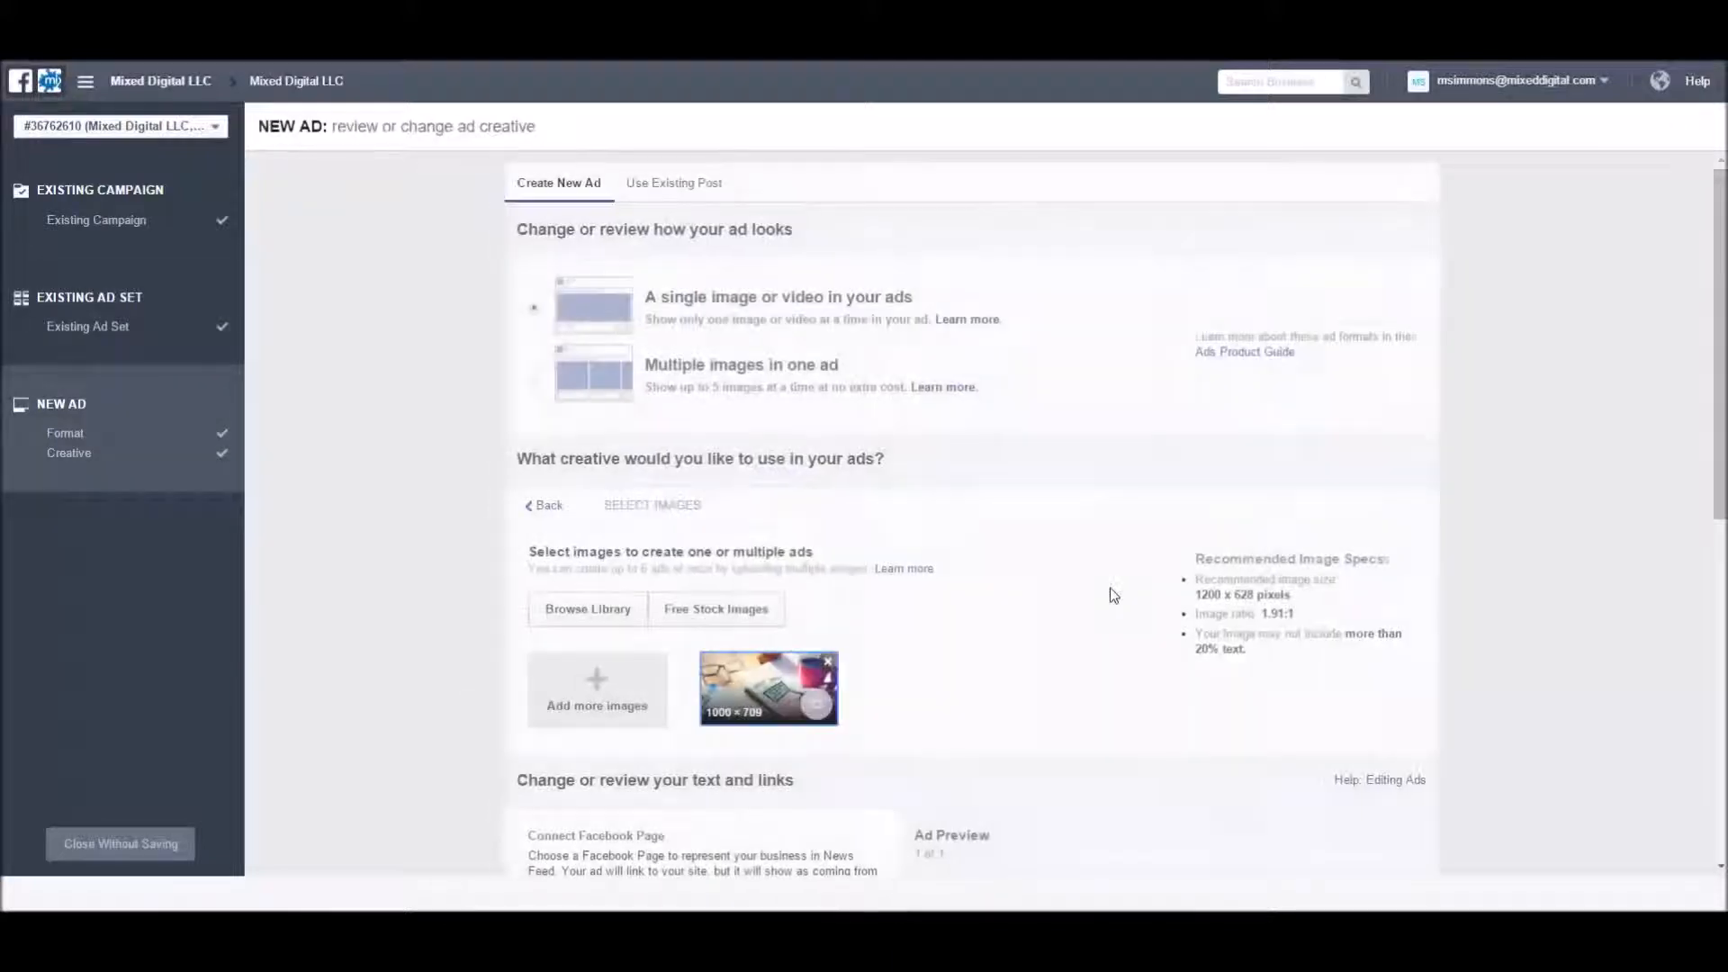
pyautogui.scroll(-5, 891, 486)
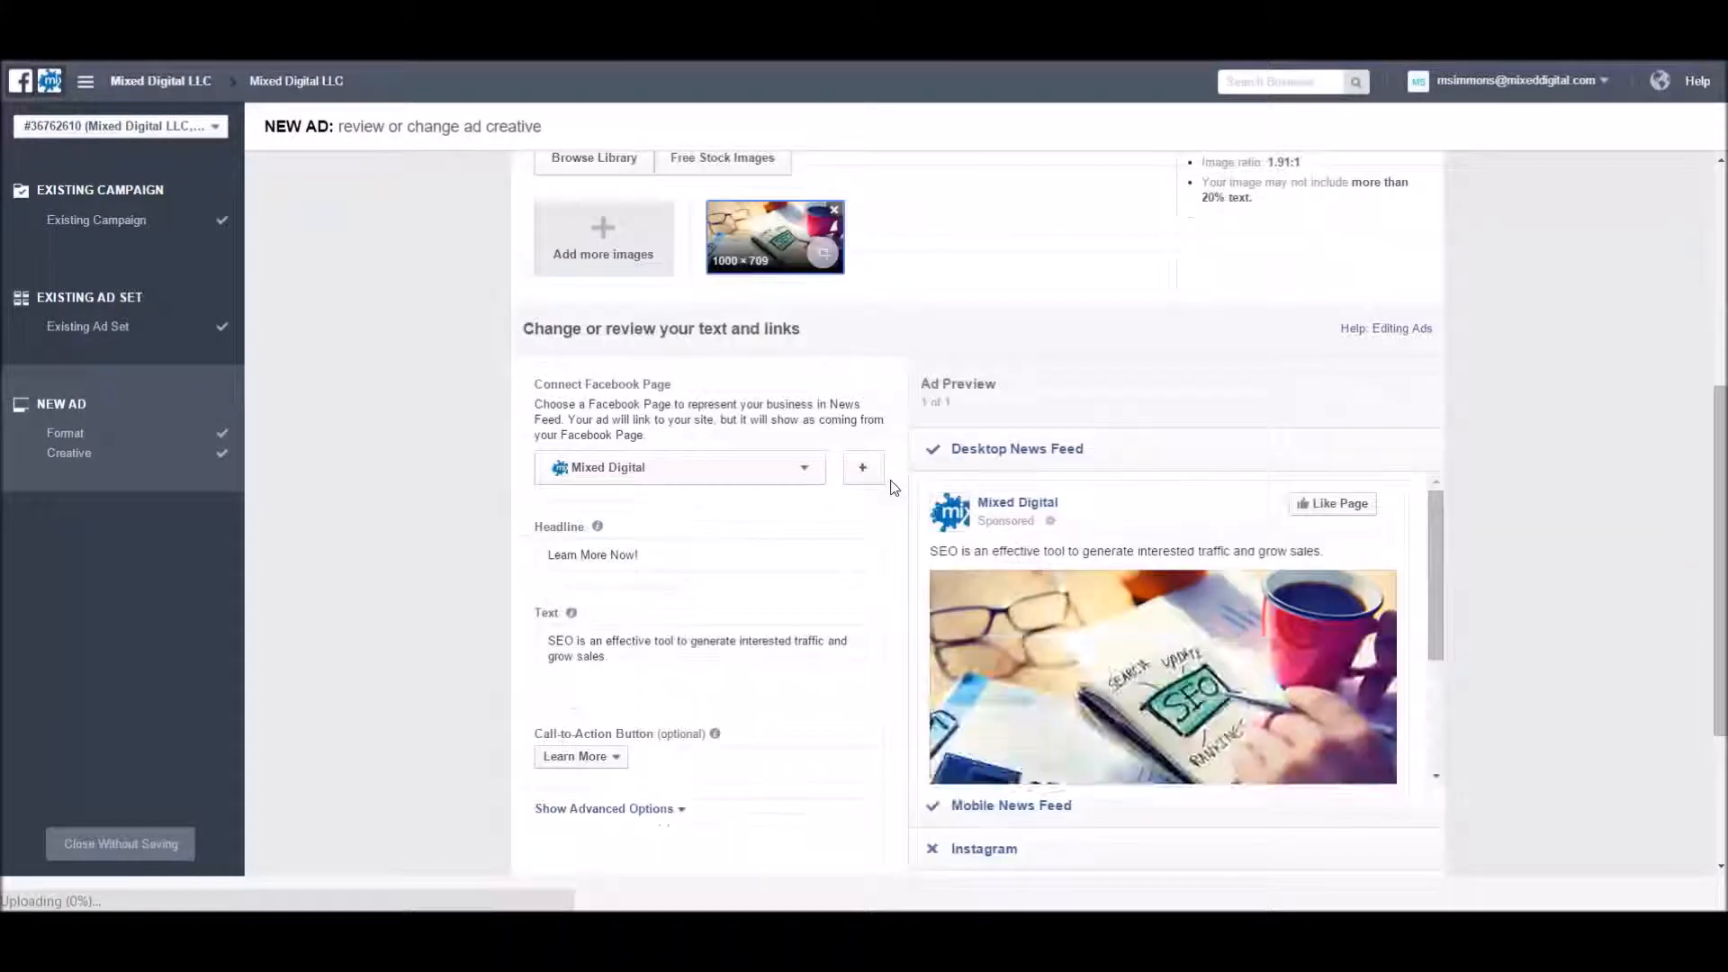
pyautogui.scroll(-3, 891, 486)
pyautogui.moveTo(663, 397); pyautogui.dragTo(443, 385)
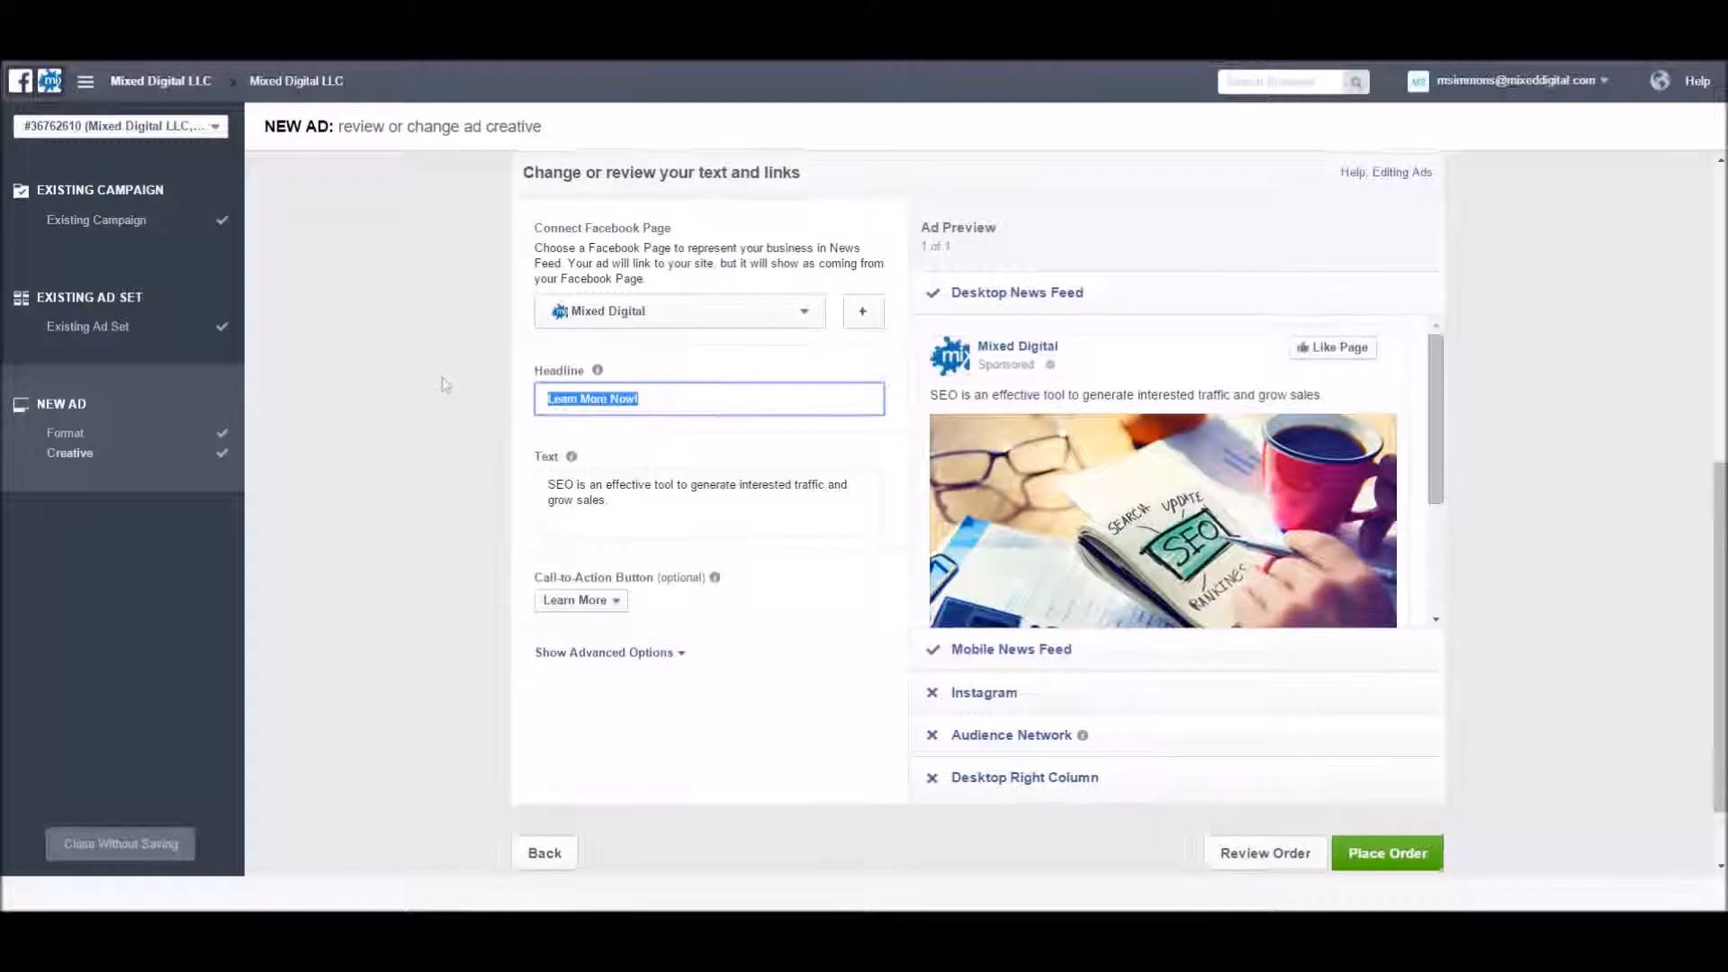
pyautogui.write('Contact us')
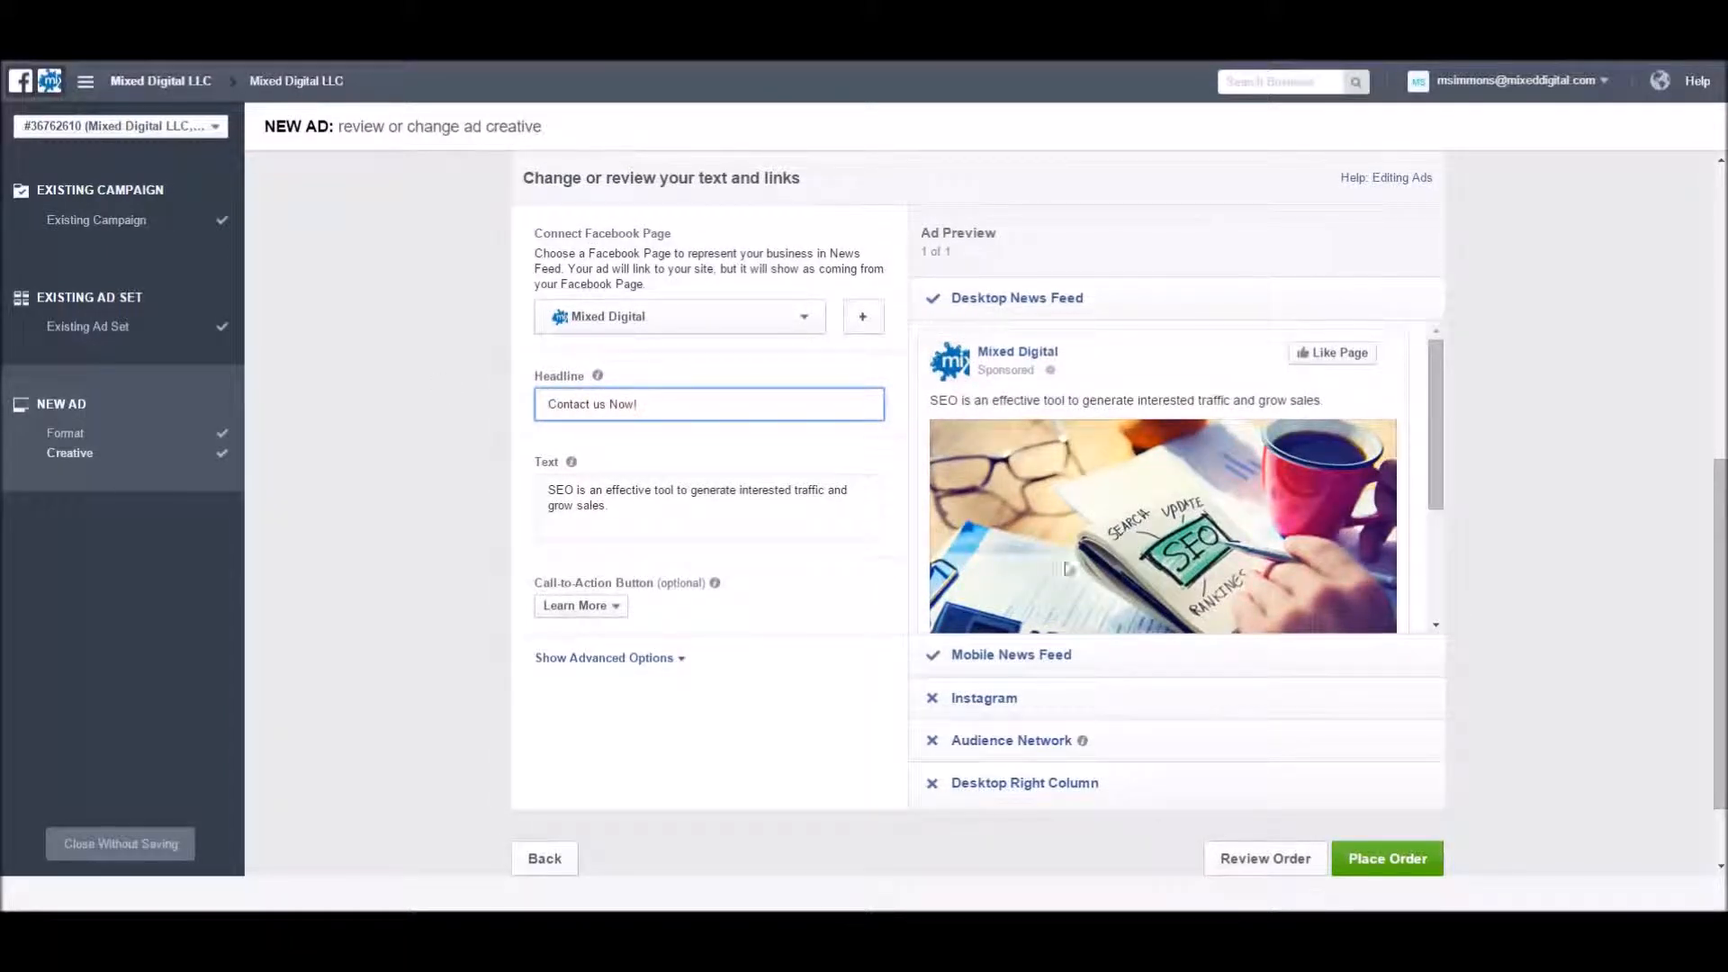
pyautogui.click(576, 605)
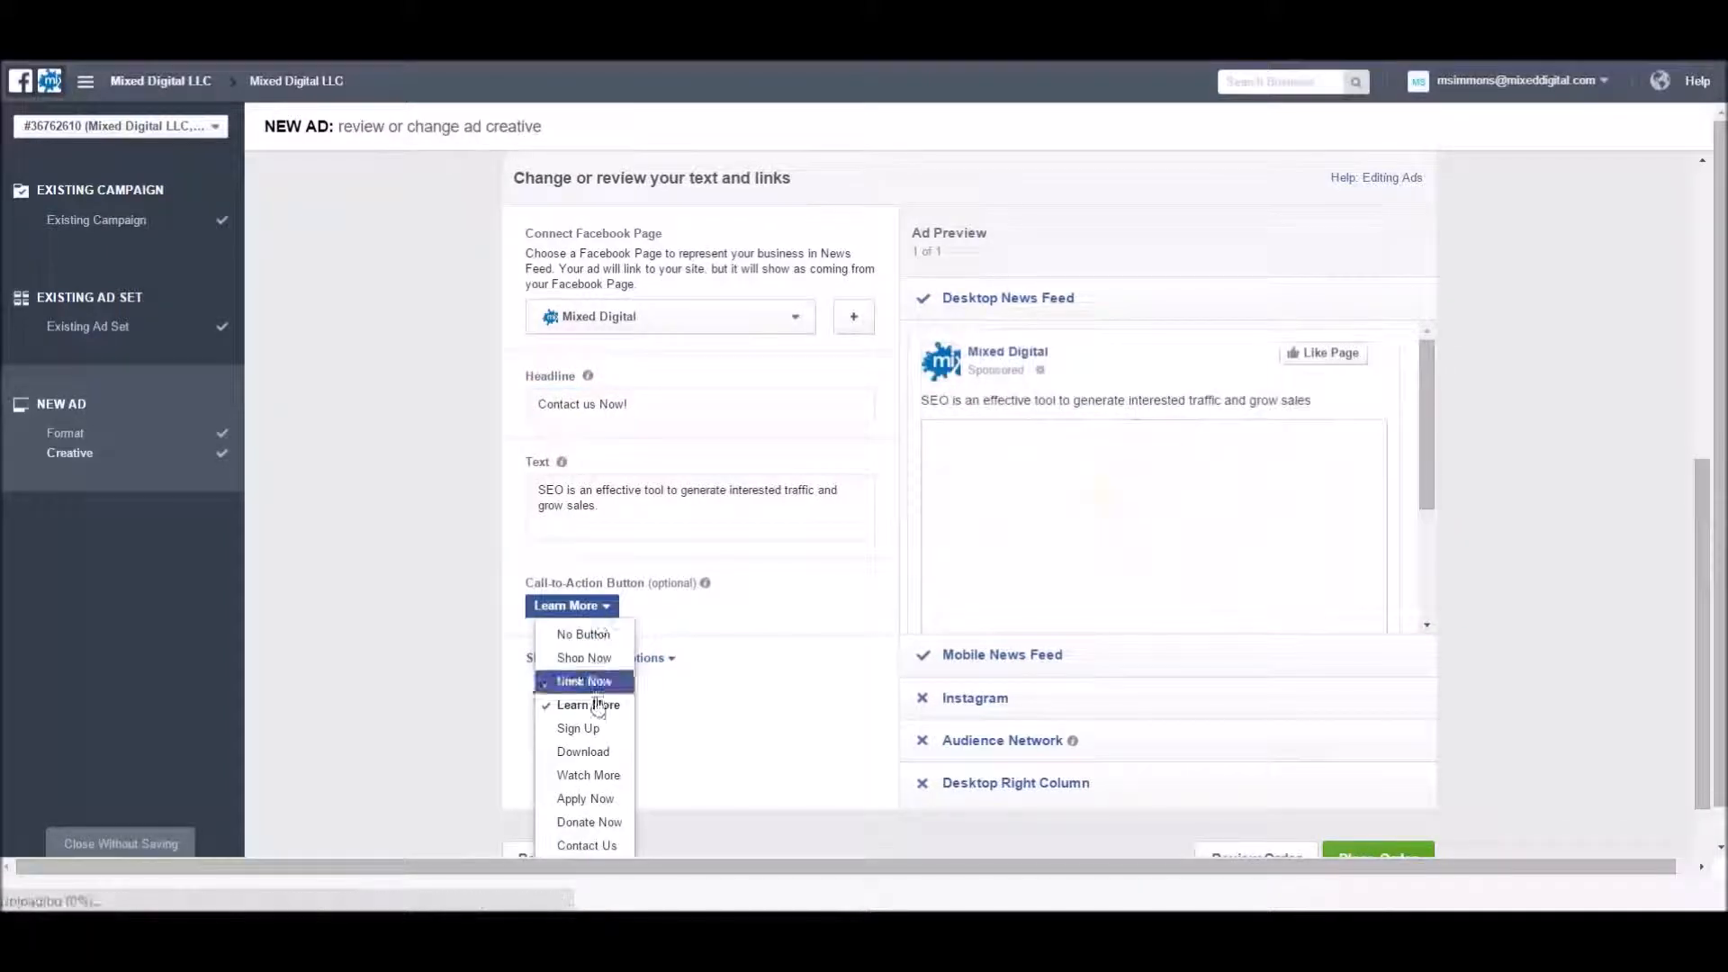
pyautogui.click(587, 846)
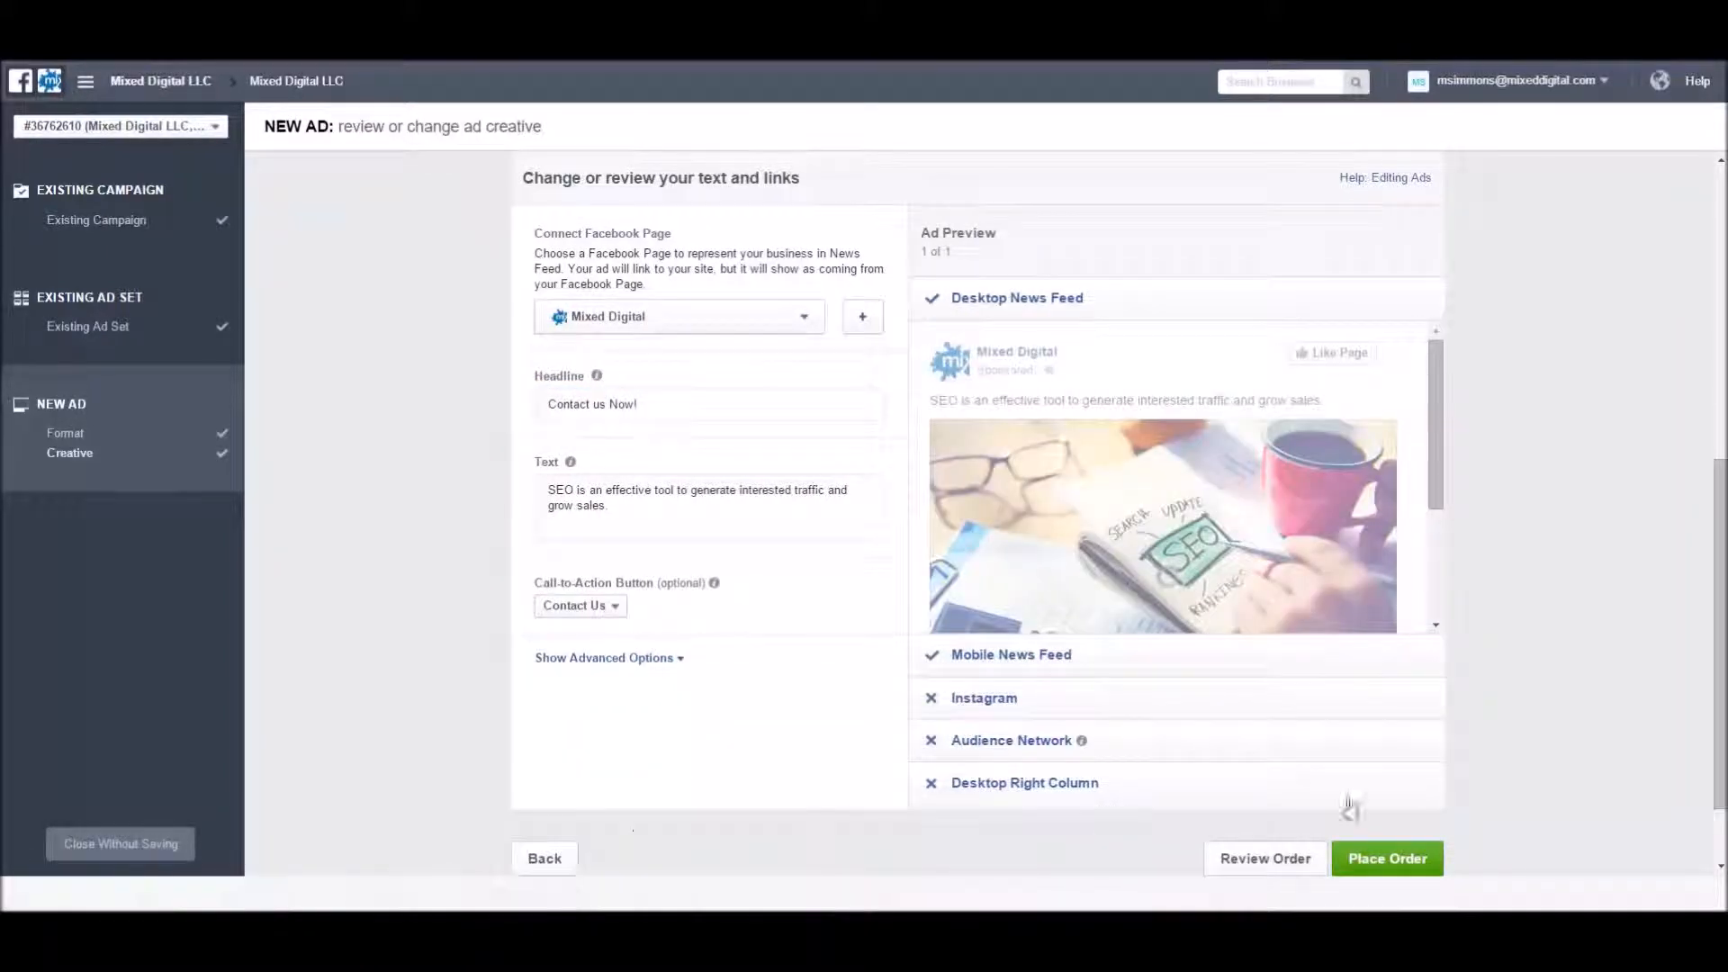
# - Review the second ad's order, name the ad "Contact Us" and place the order
pyautogui.click(1274, 861)
pyautogui.moveTo(810, 179); pyautogui.dragTo(621, 146)
pyautogui.write('Contact Us')
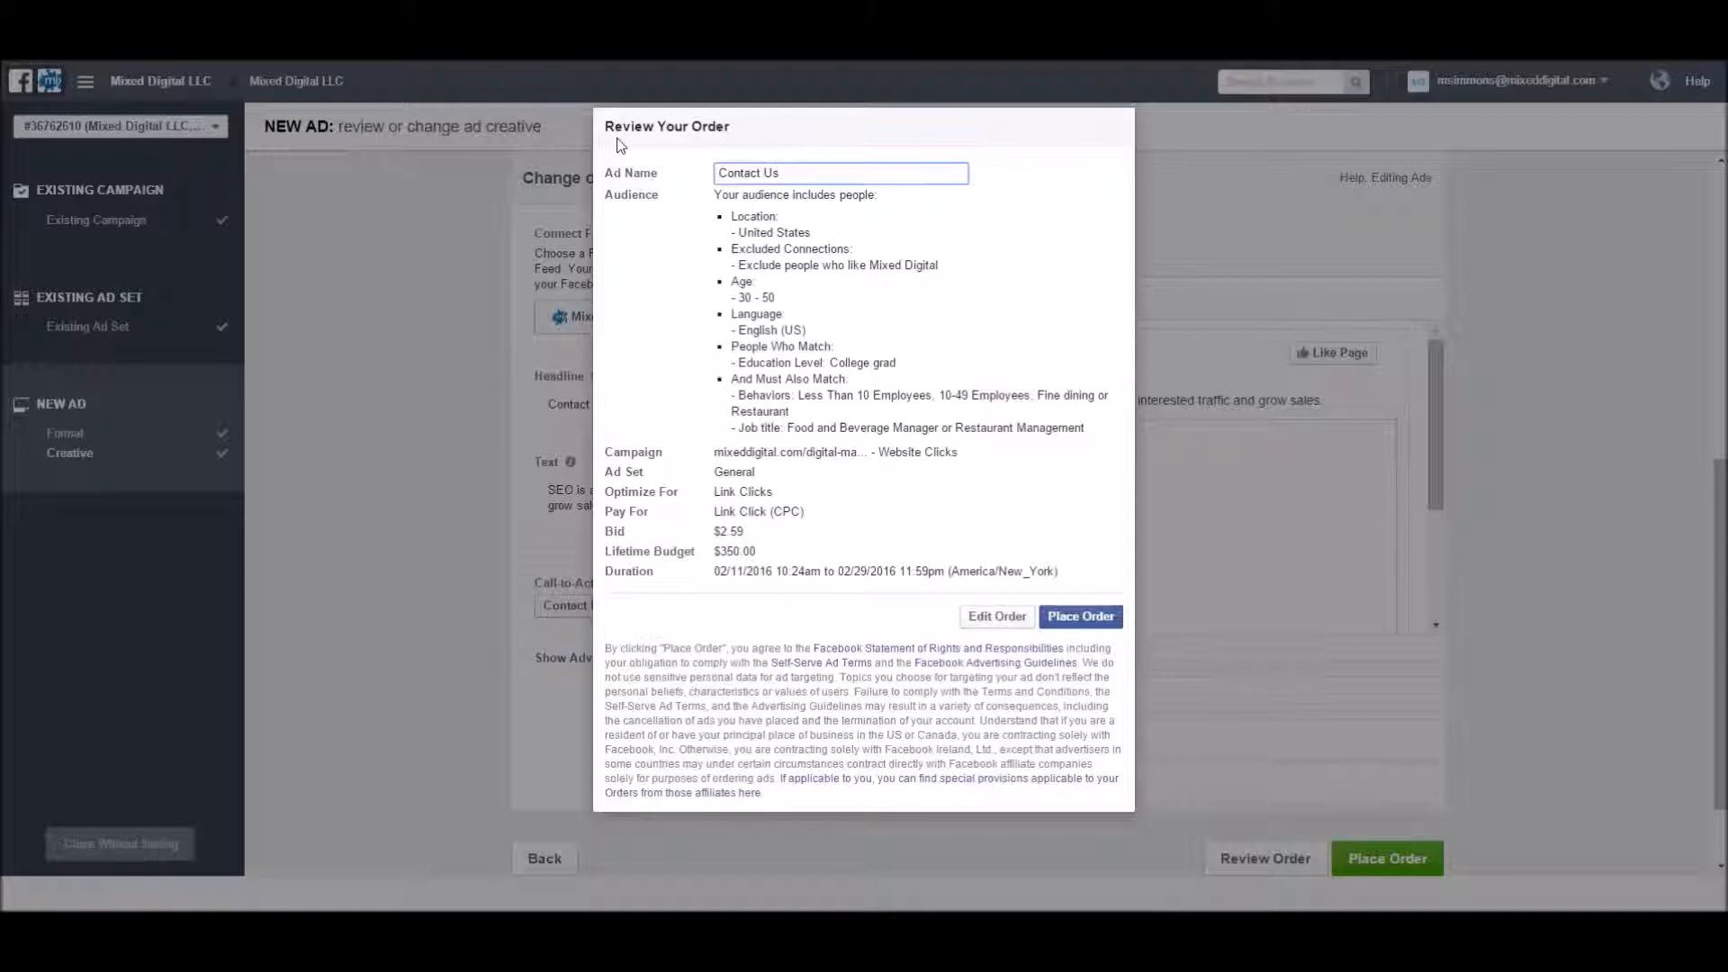
pyautogui.click(1103, 621)
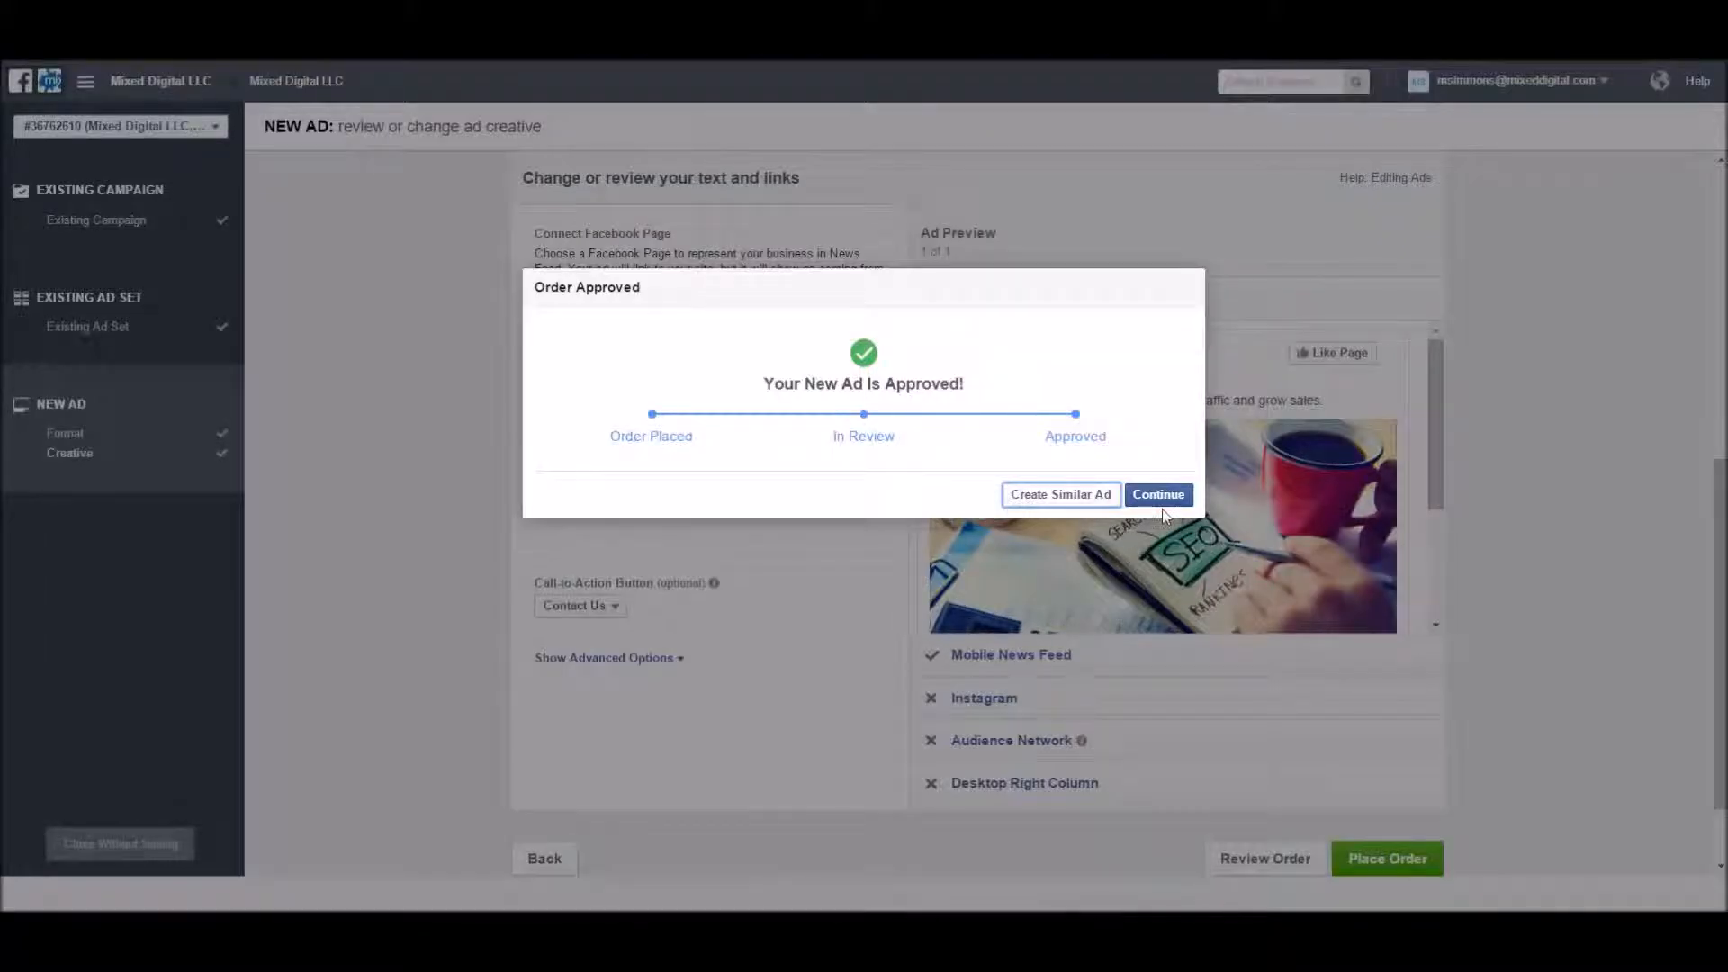
# - Turn off both the Contact Us and Learn More ads in the General ad set and open the Contact Us ad for editing
pyautogui.click(1187, 500)
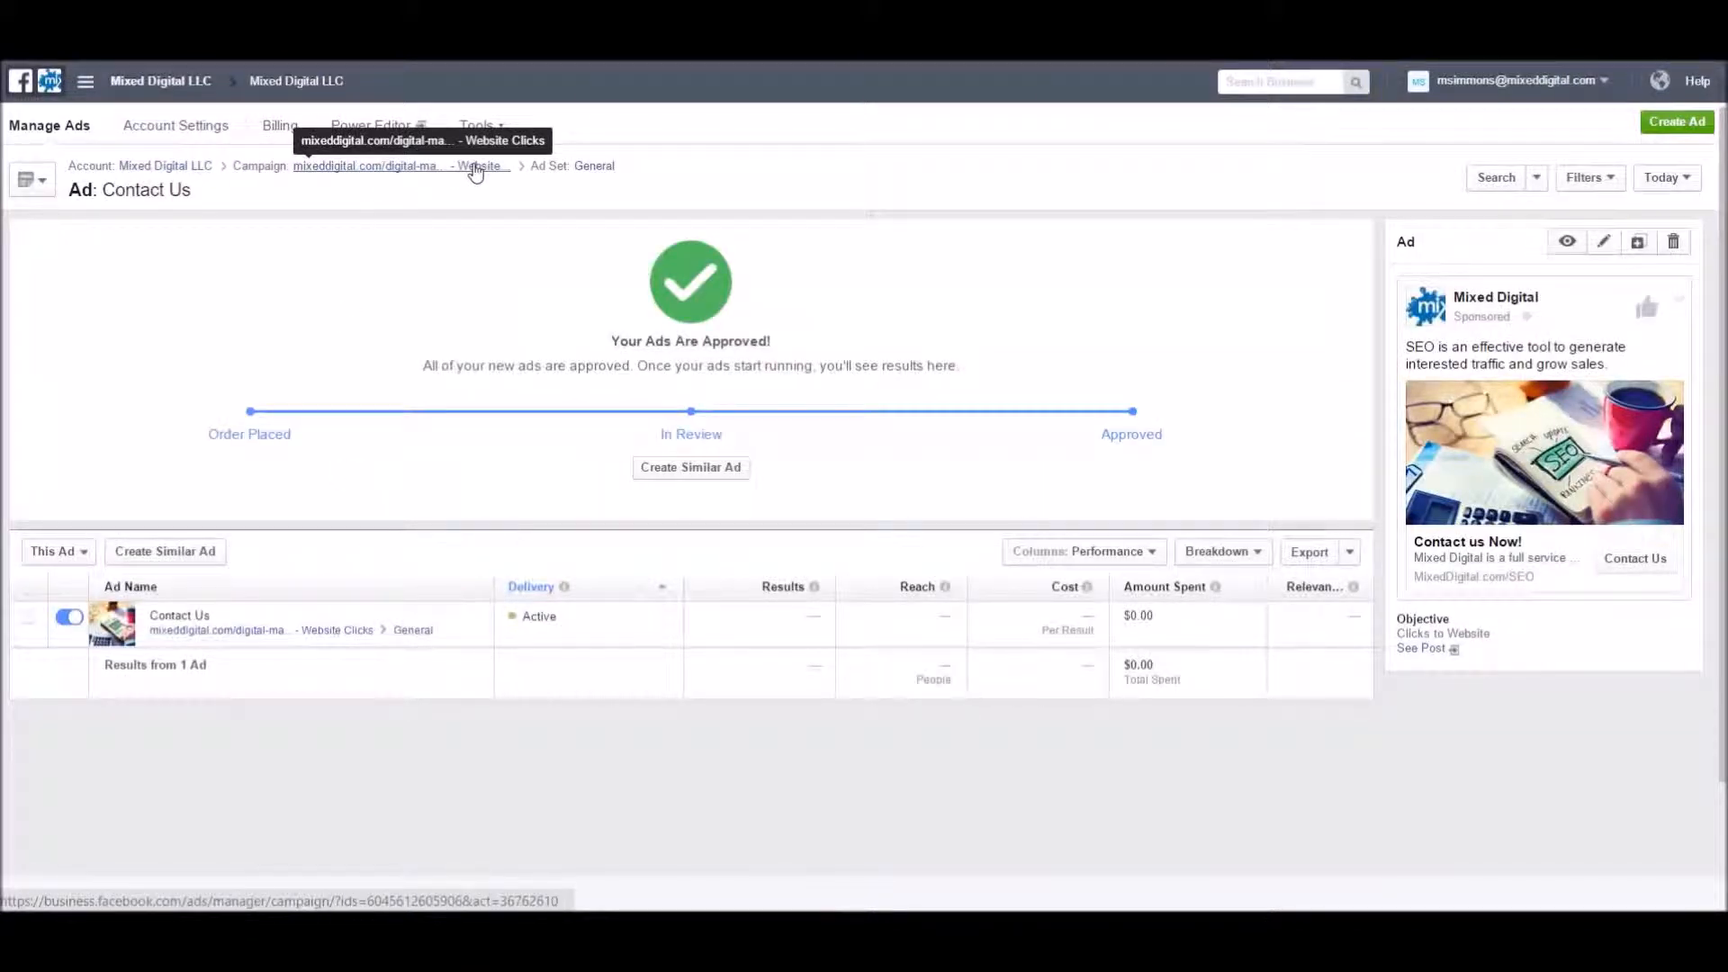
pyautogui.click(579, 167)
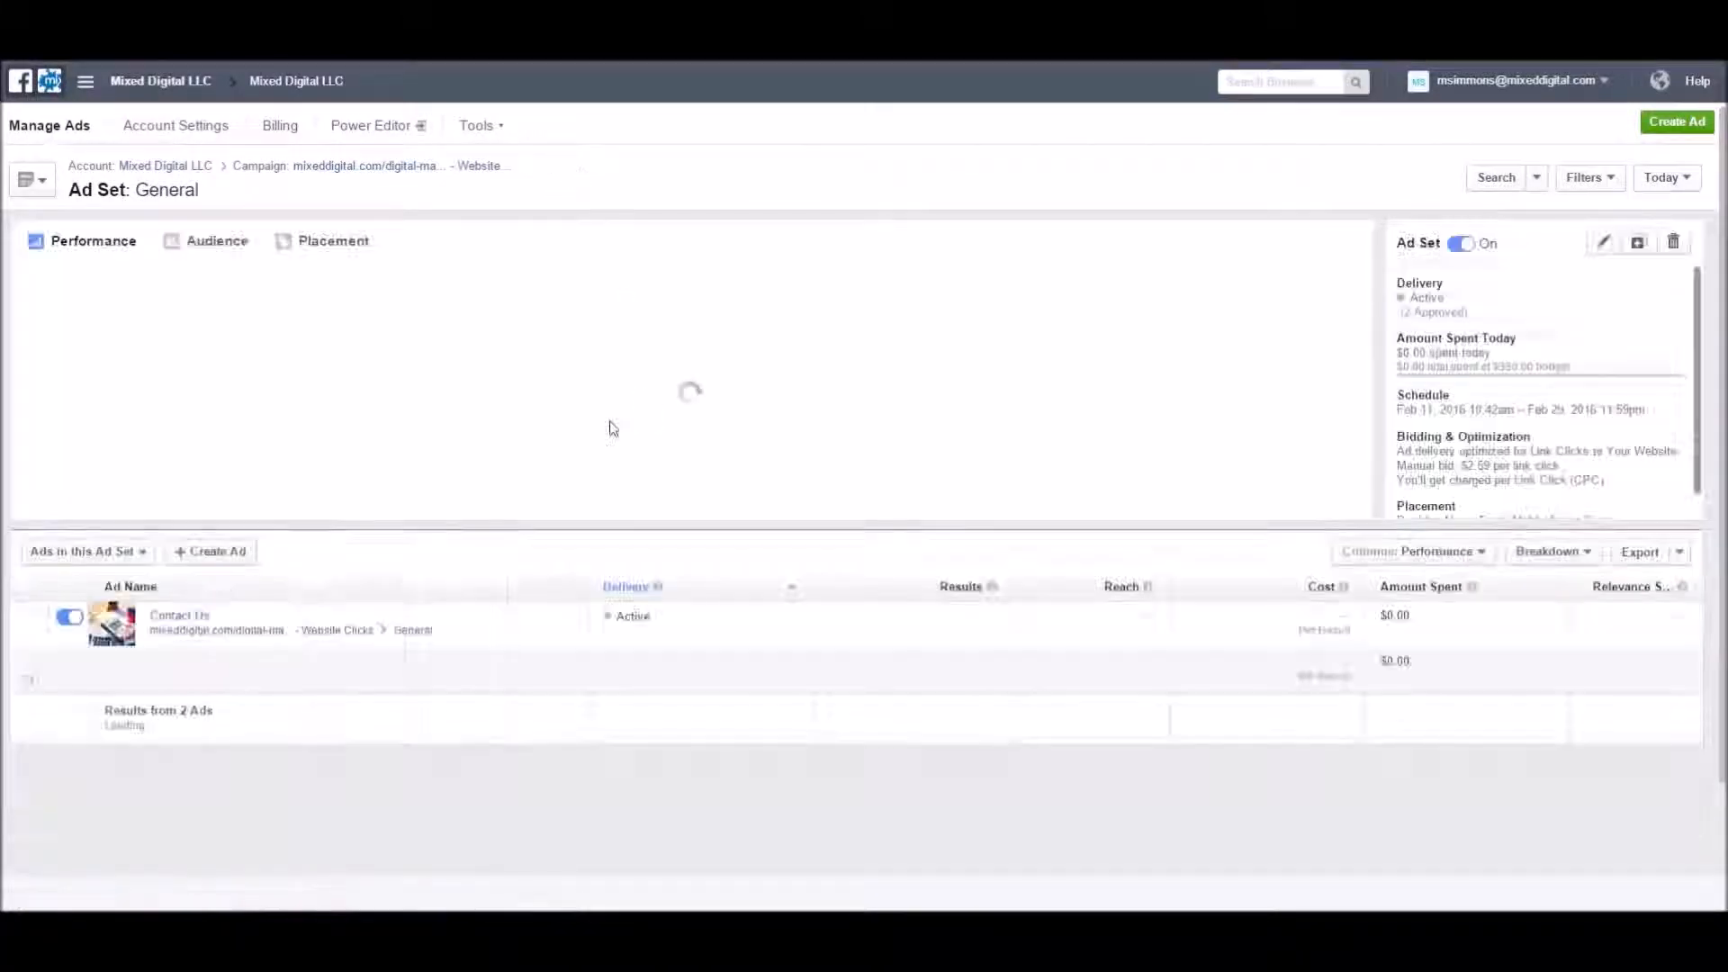
pyautogui.click(71, 617)
pyautogui.click(70, 663)
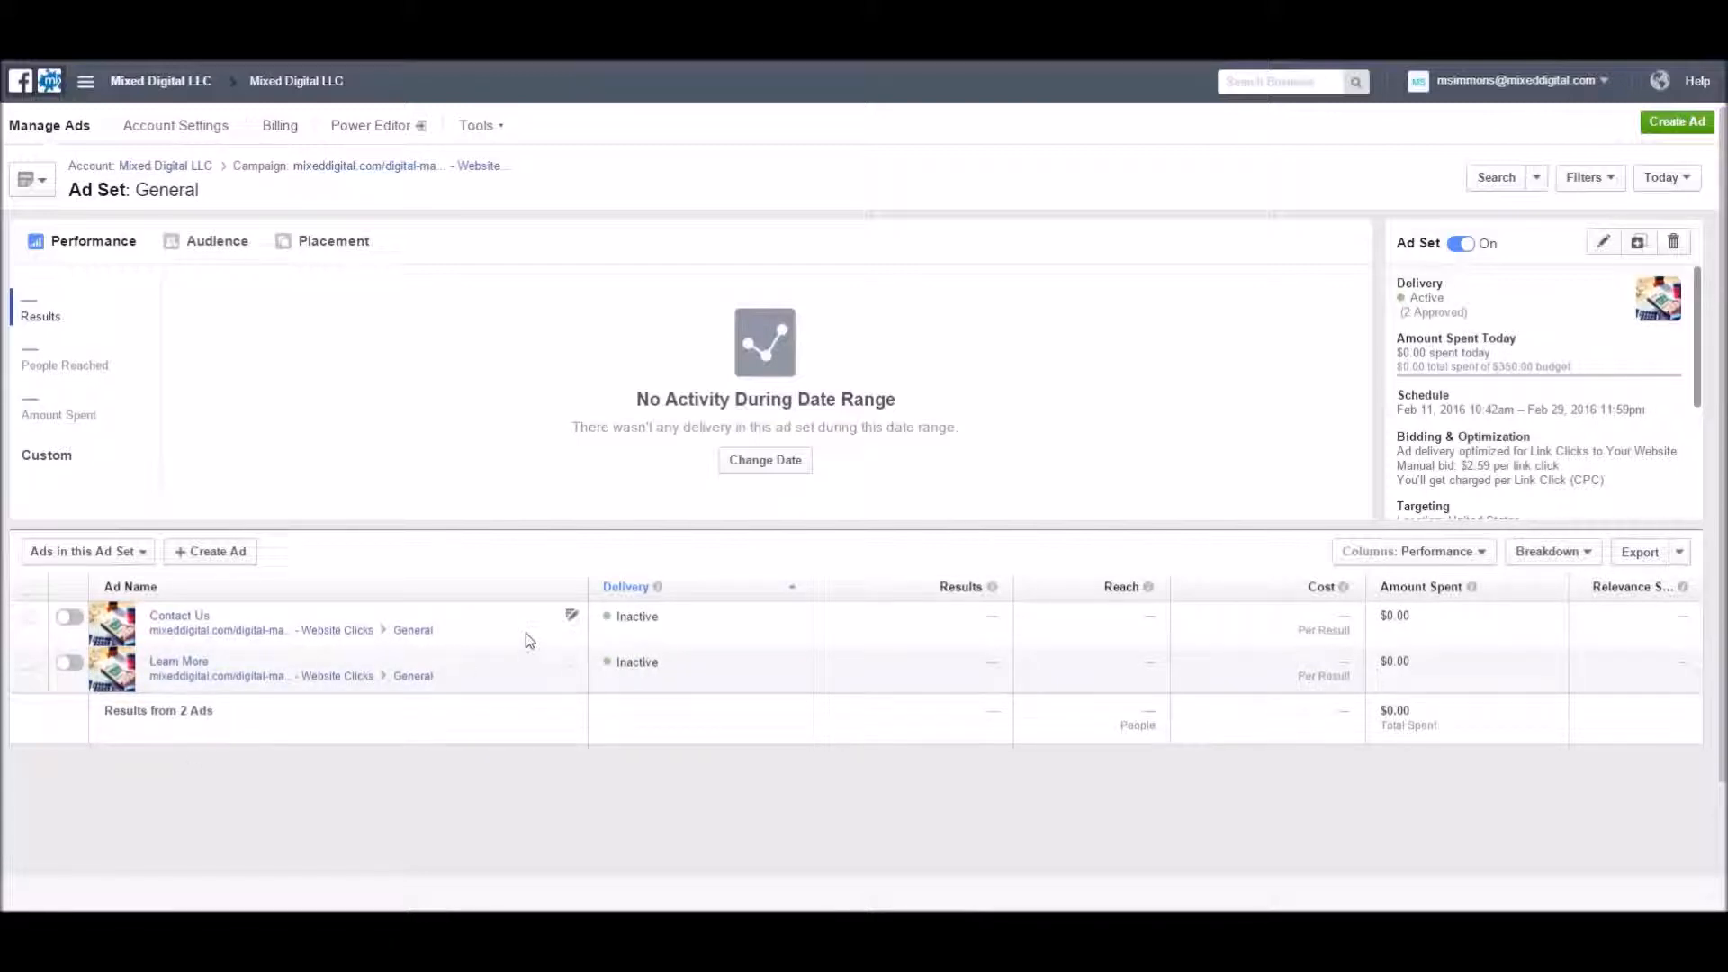
pyautogui.click(579, 639)
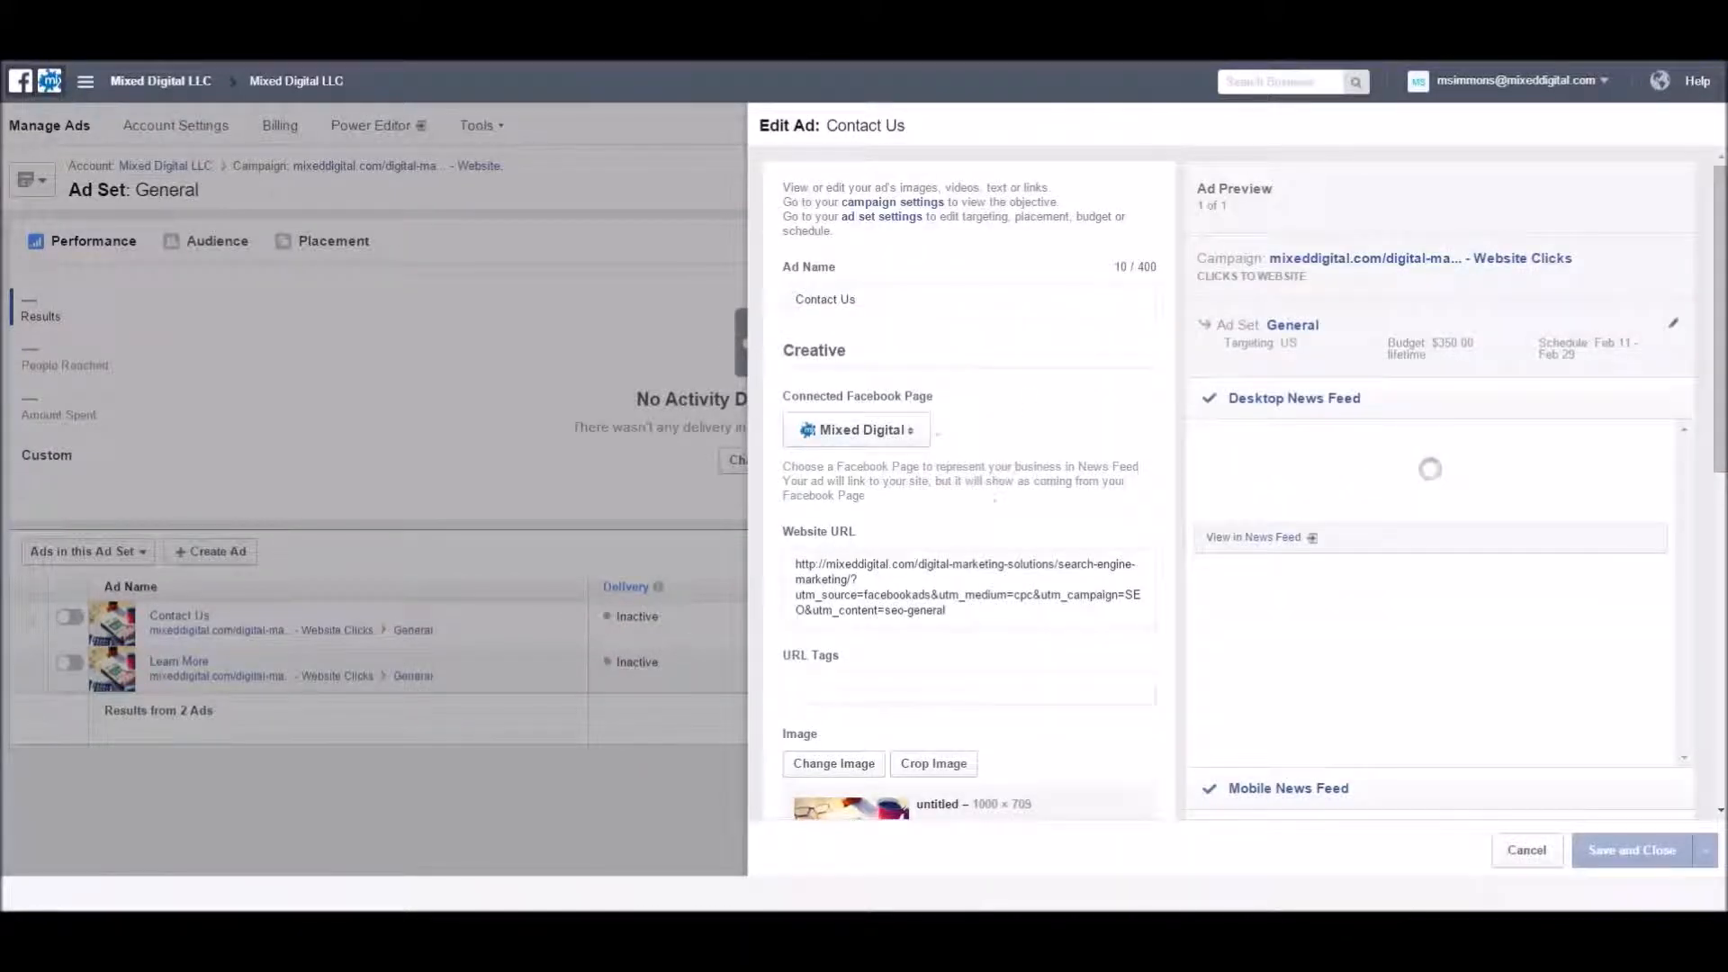
# - Append "-contact-us" to the utm_content value in the Contact Us ad's website URL and save the ad
pyautogui.scroll(-1, 1031, 357)
pyautogui.click(970, 517)
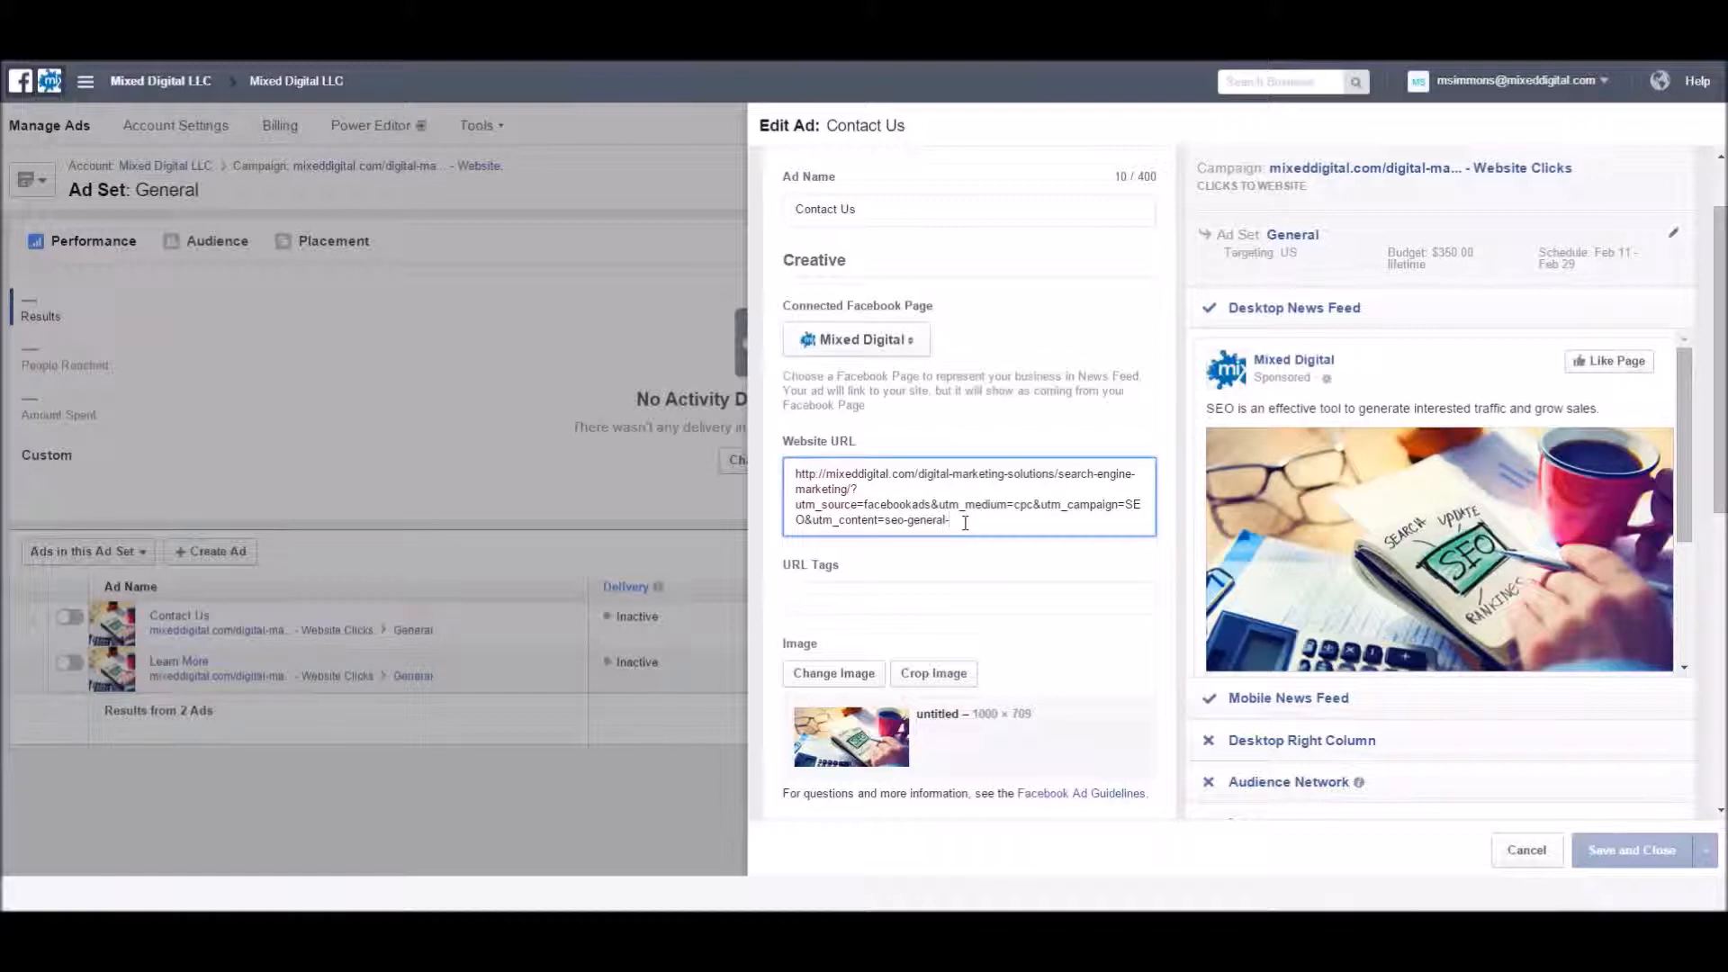
pyautogui.write('-contact-us')
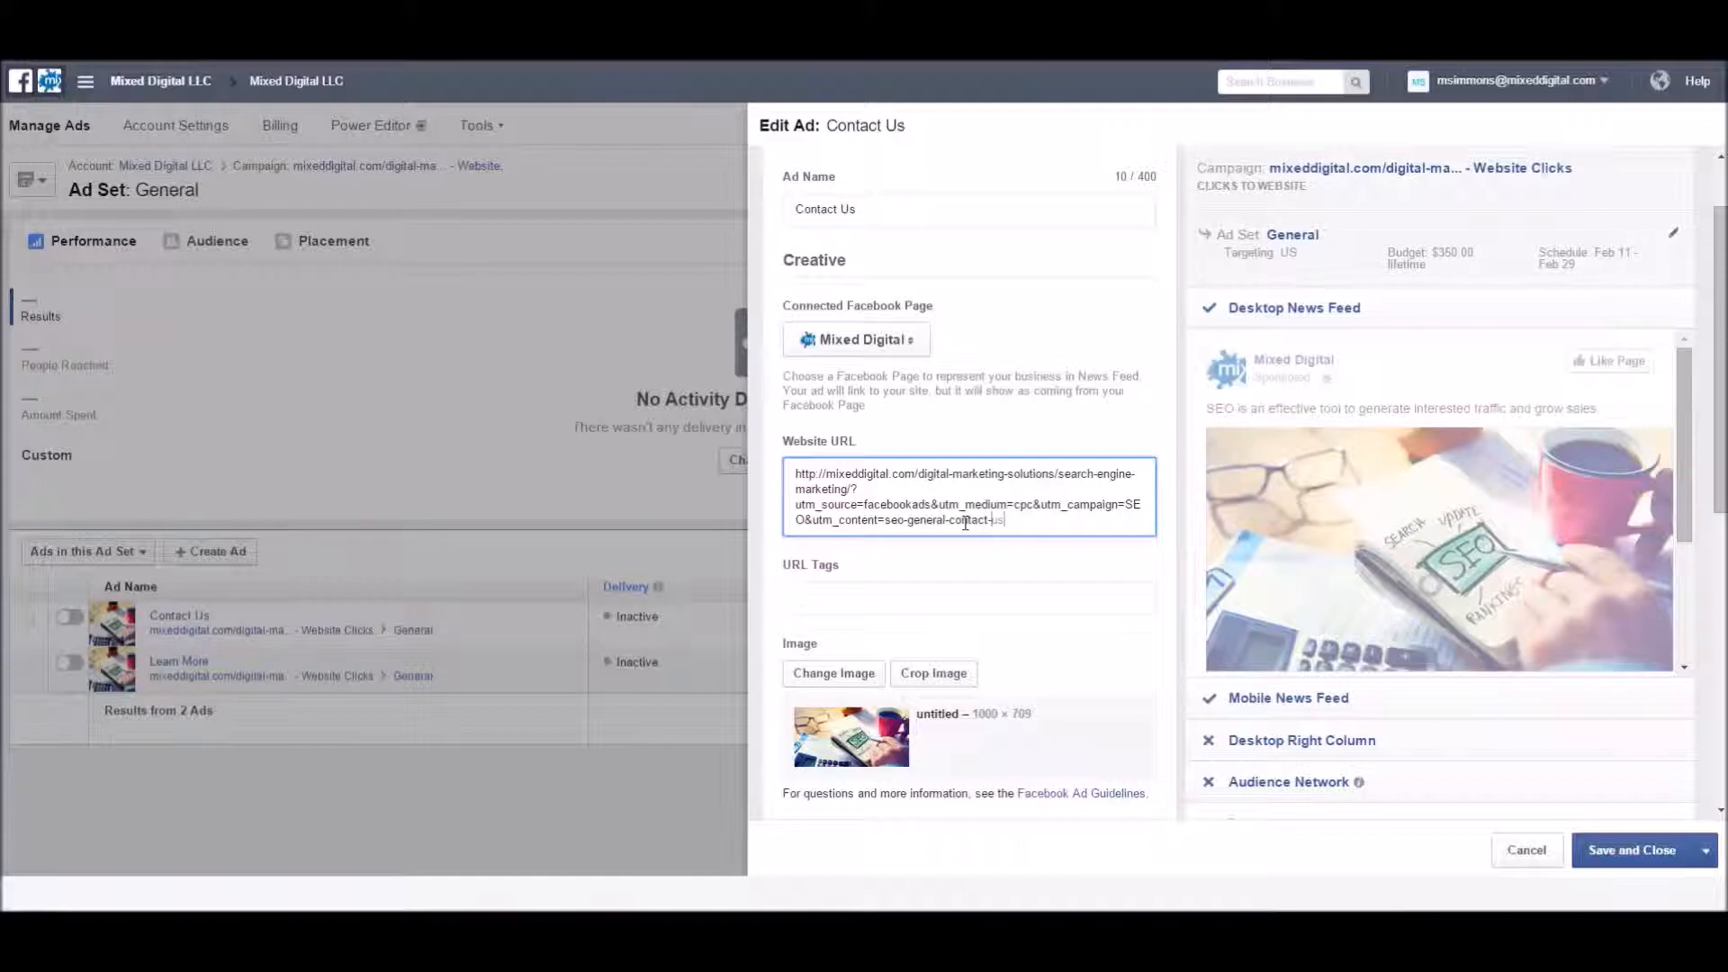
pyautogui.click(1640, 866)
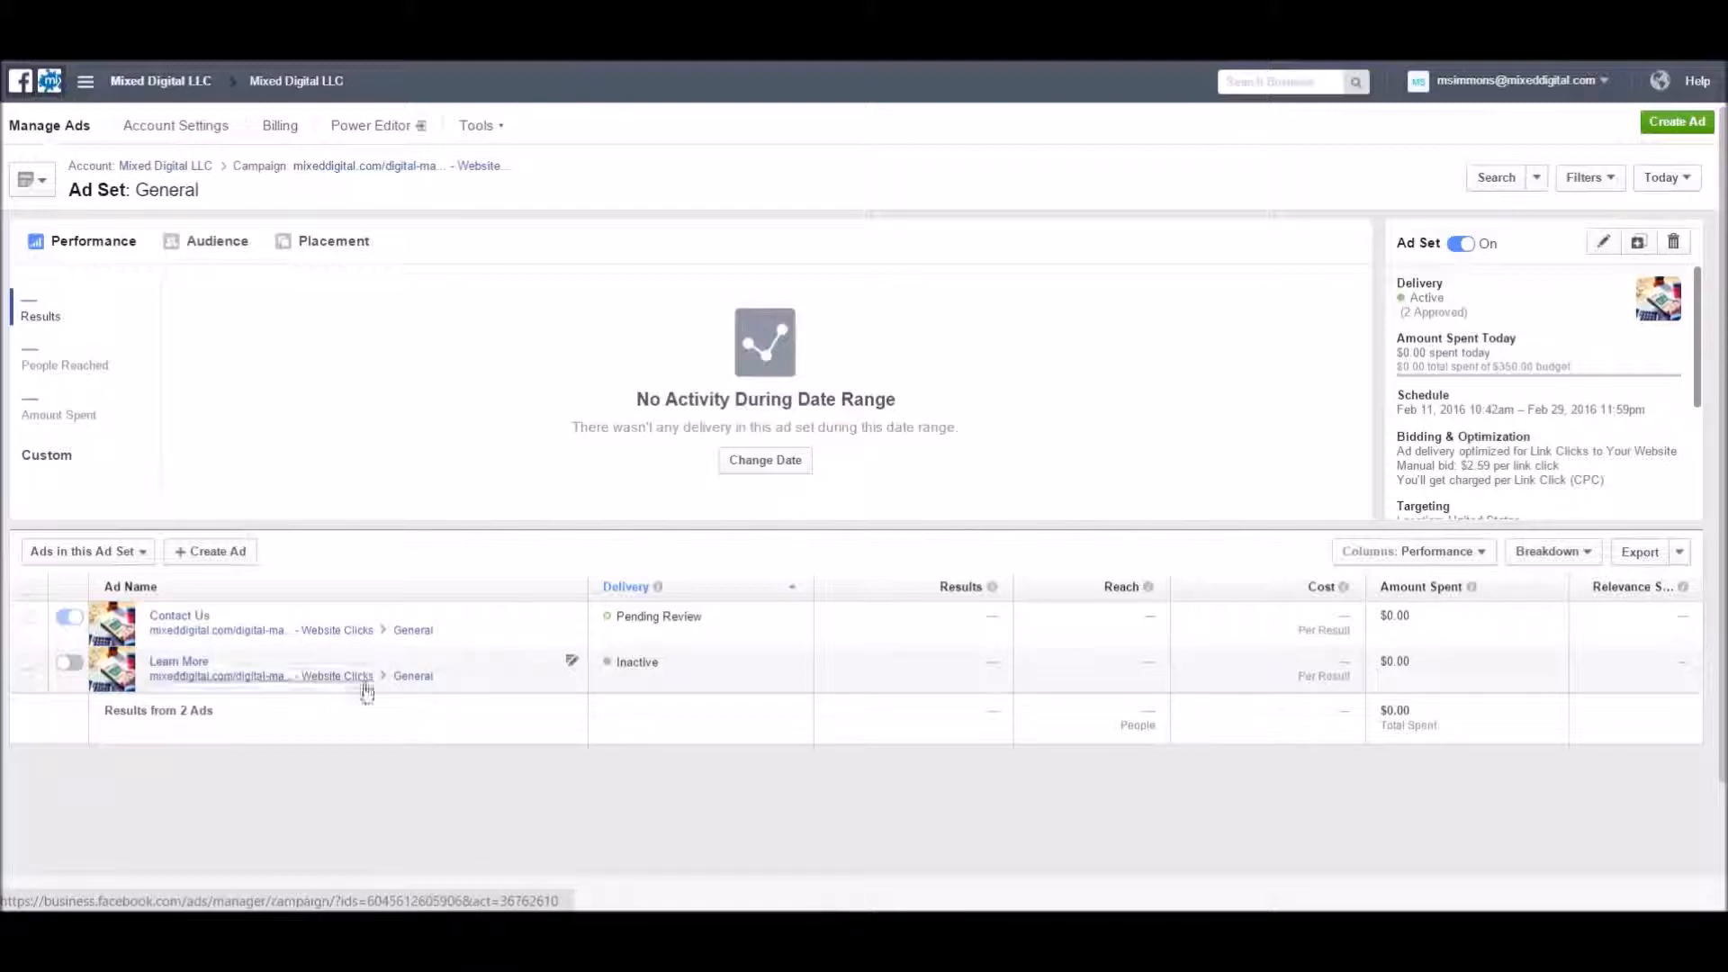
# - Append "-learn-more" to the utm_content value in the Learn More ad's website URL, save the ad and refresh the ad list
pyautogui.click(572, 661)
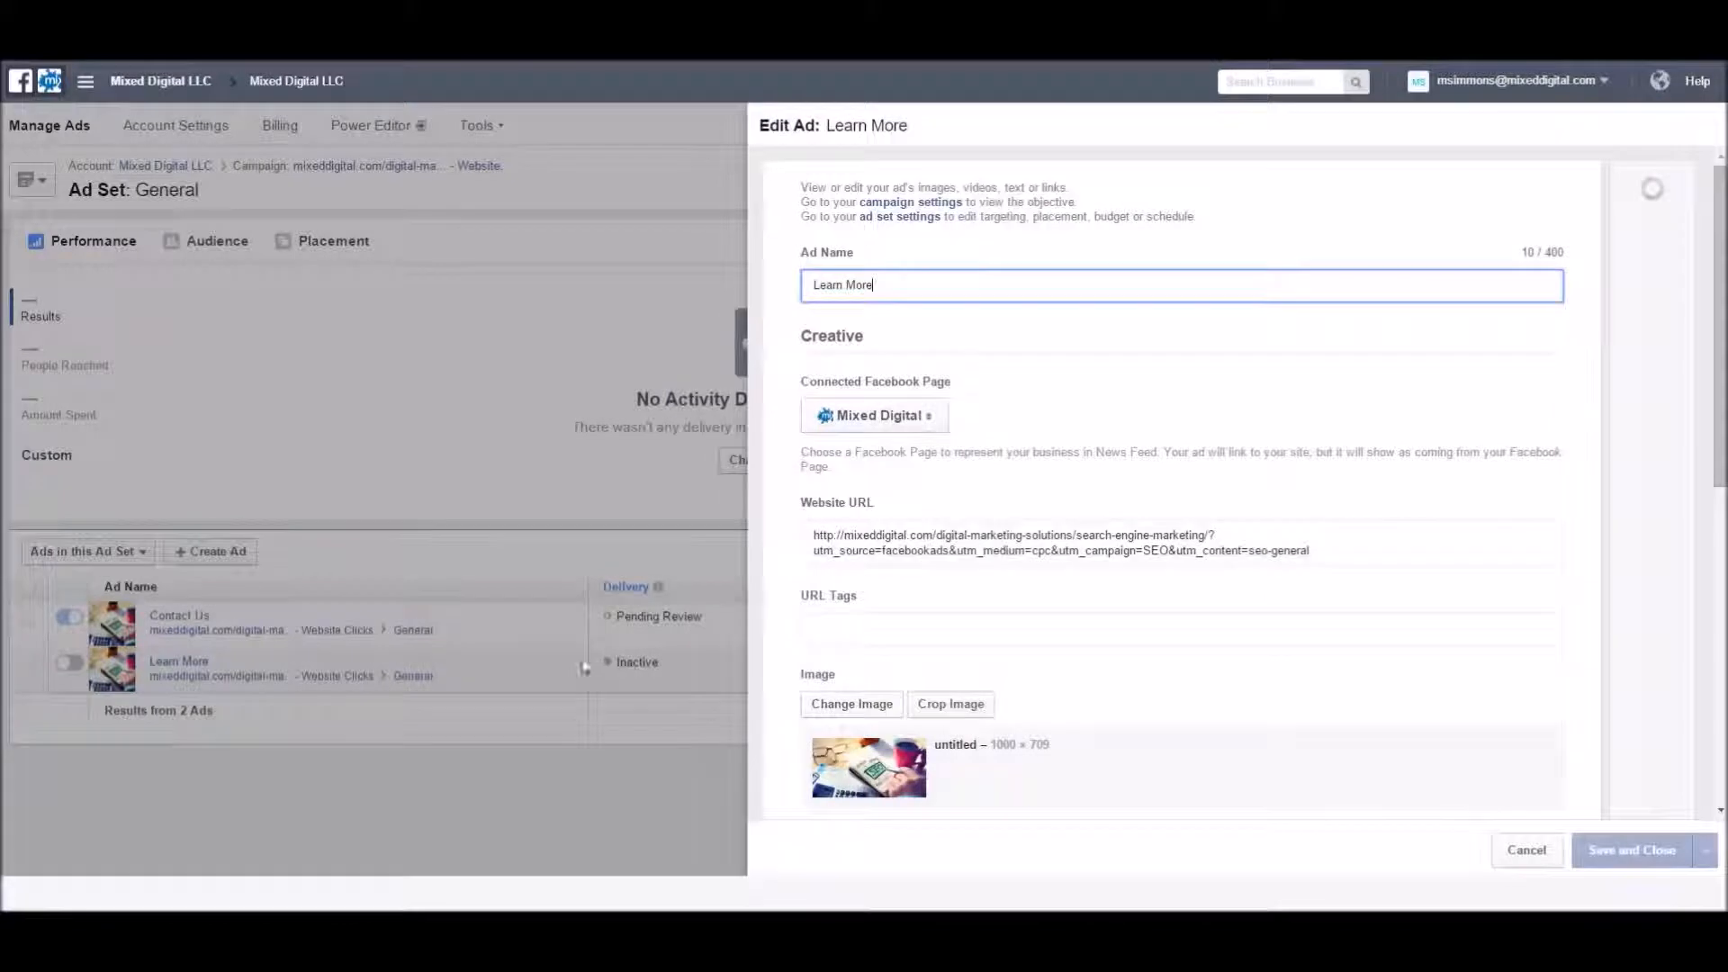
pyautogui.click(1358, 550)
pyautogui.write('-learn-more')
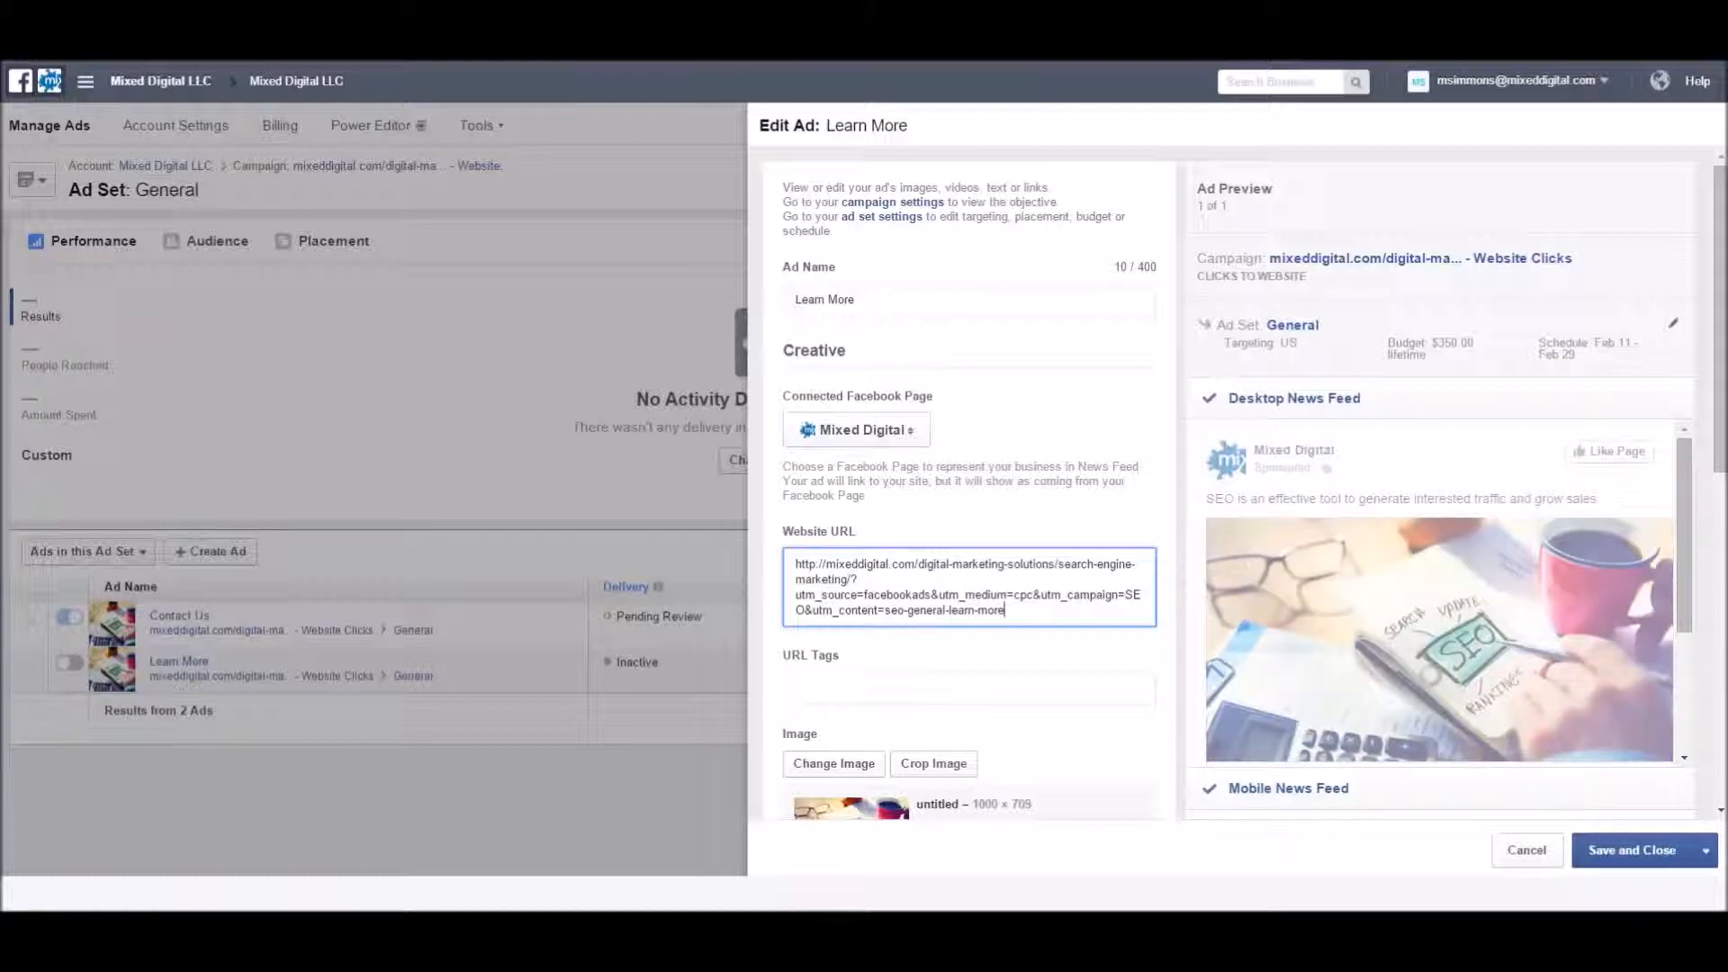
pyautogui.click(1635, 862)
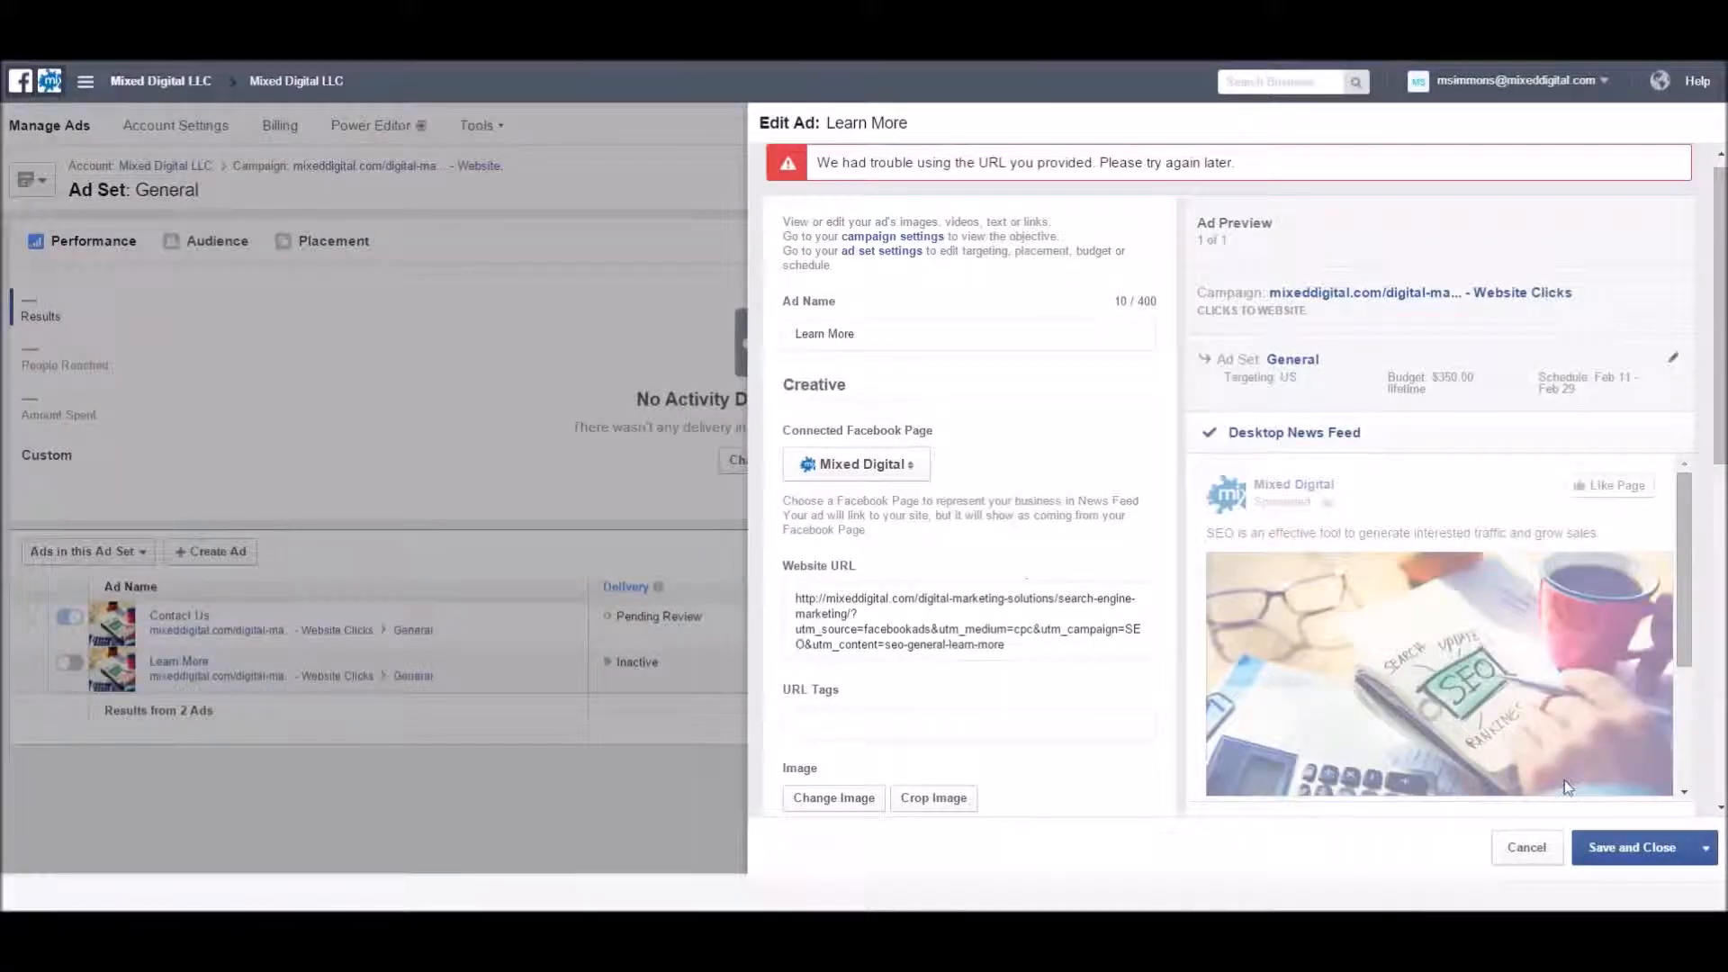
pyautogui.click(1607, 847)
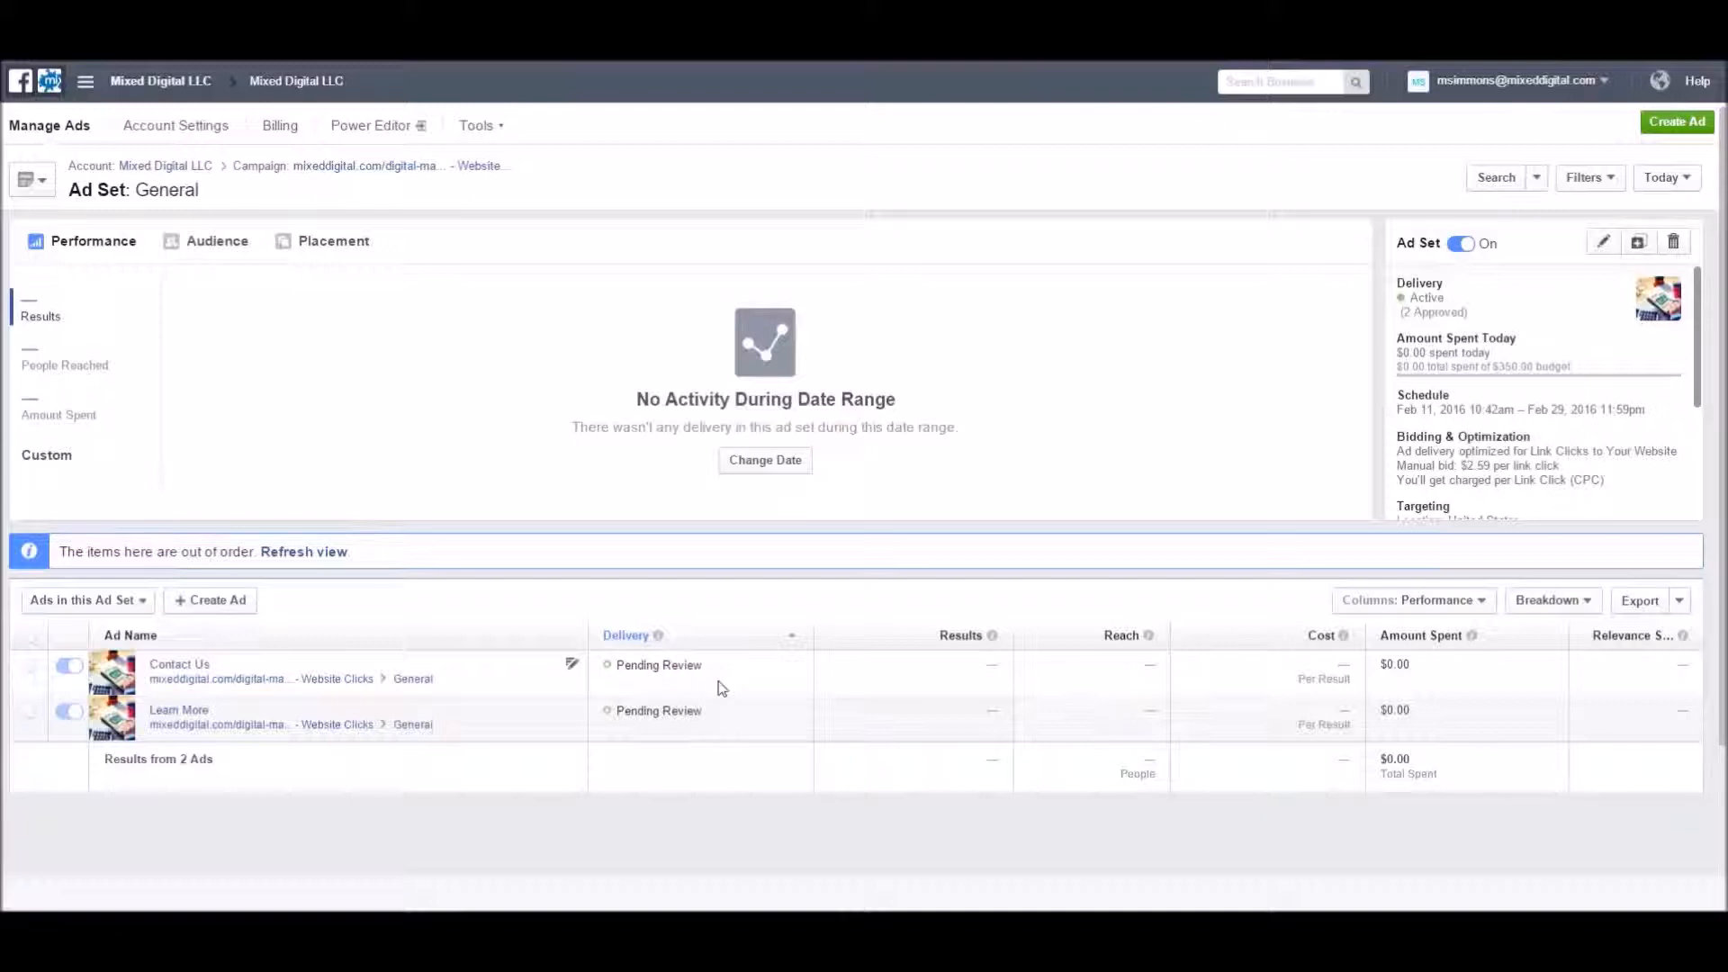
pyautogui.click(303, 552)
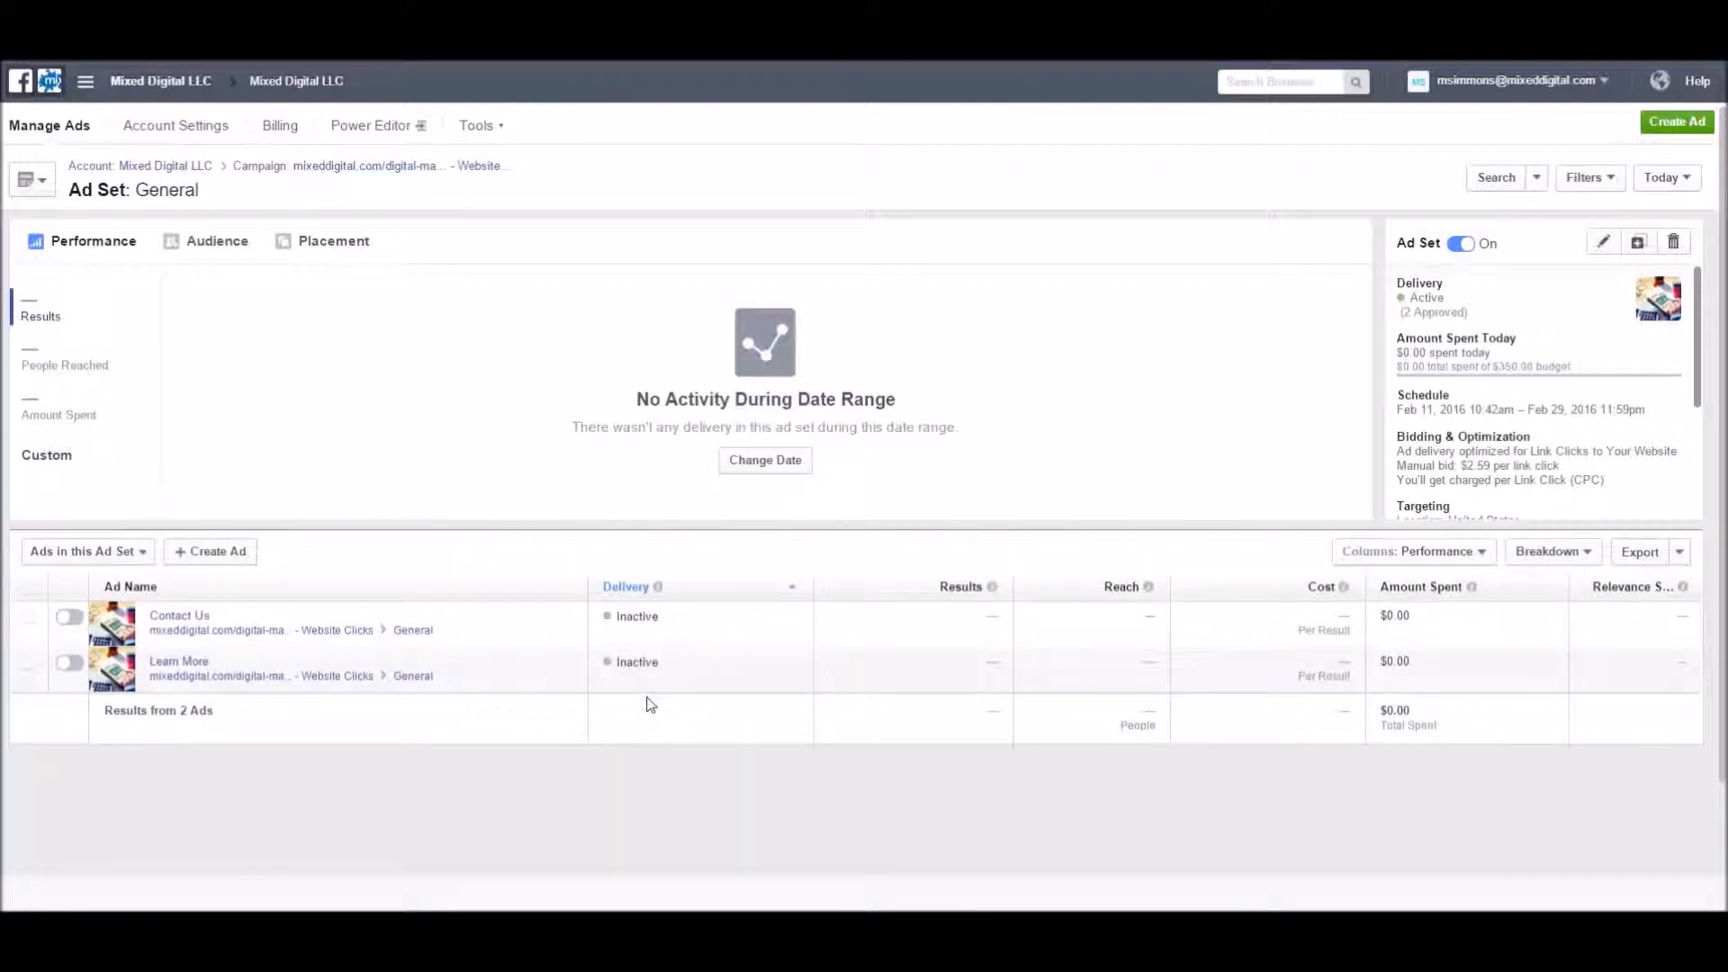